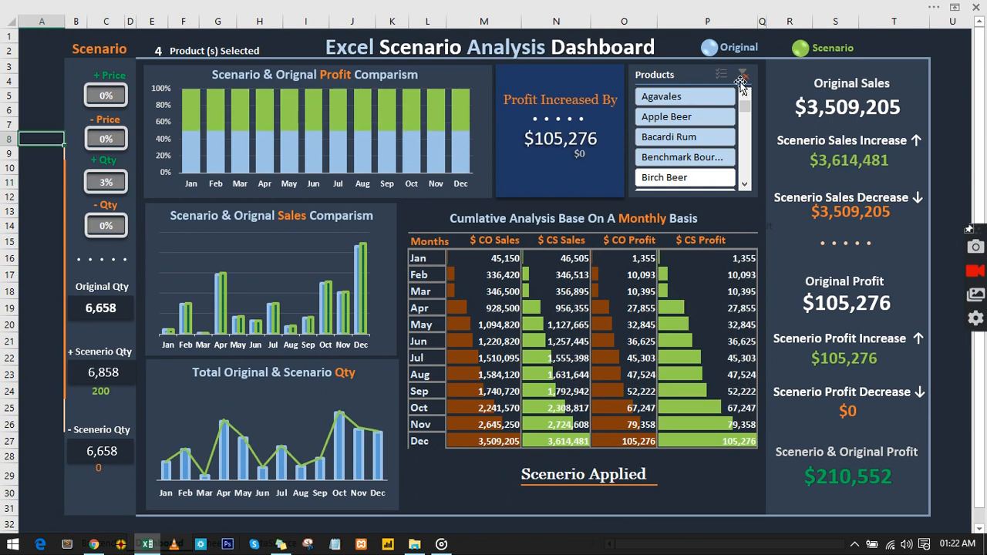
Clear the Products filter on the dashboard, and view the monthly scenario table on the Backend sheet.
{"action": "left_click", "coordinate": [742, 75]}
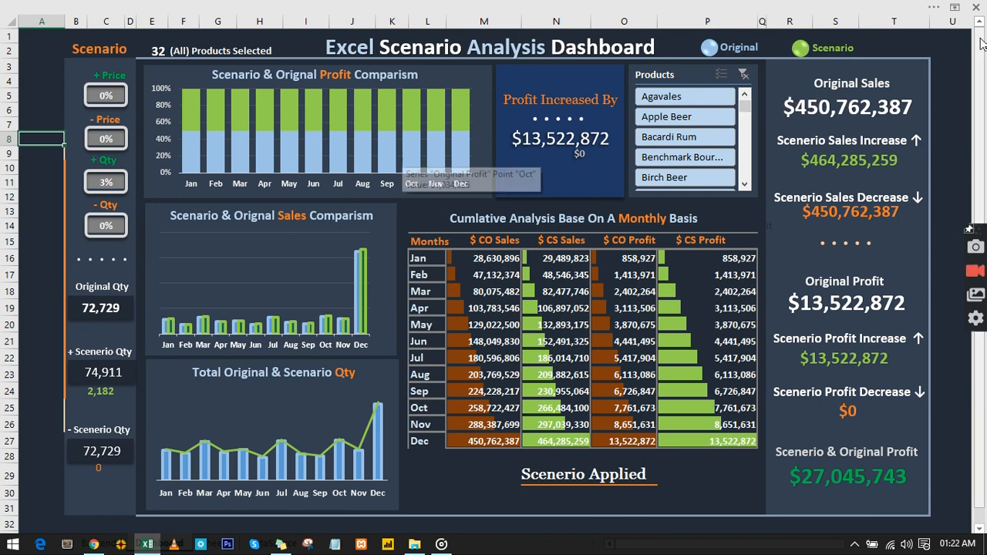
{"action": "key", "text": "ctrl+Page_Up"}
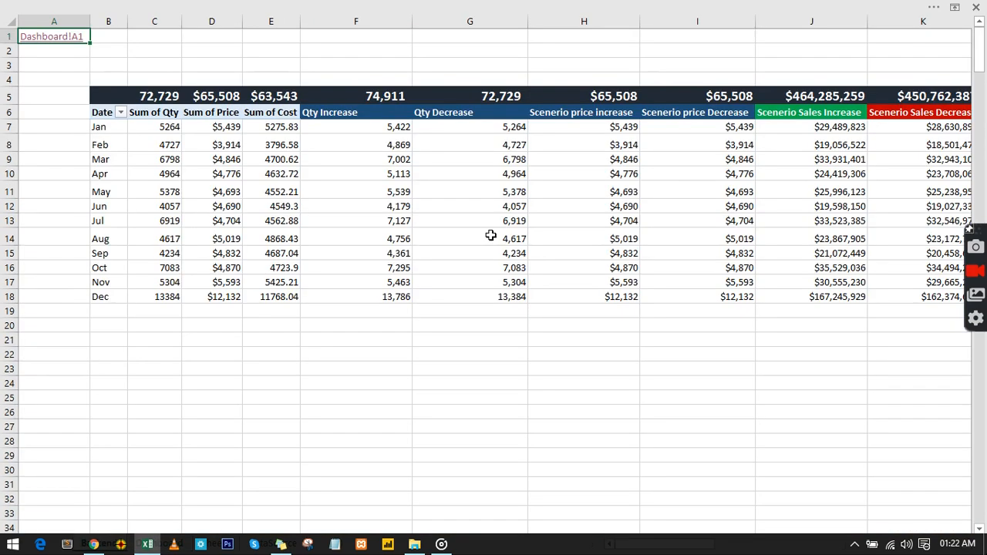
{"action": "scroll", "coordinate": [491, 234], "scroll_direction": "down", "scroll_amount": 3}
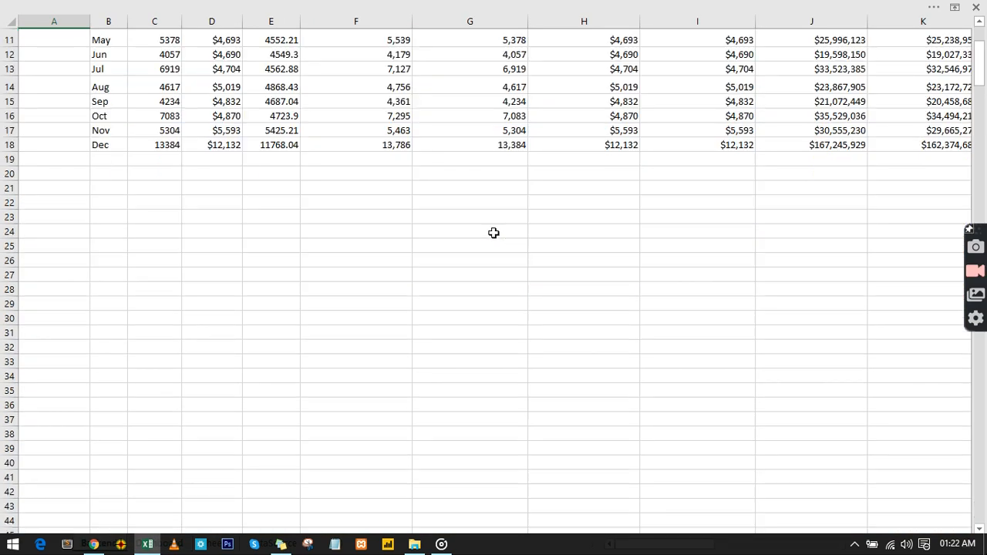
{"action": "scroll", "coordinate": [493, 233], "scroll_direction": "up", "scroll_amount": 3}
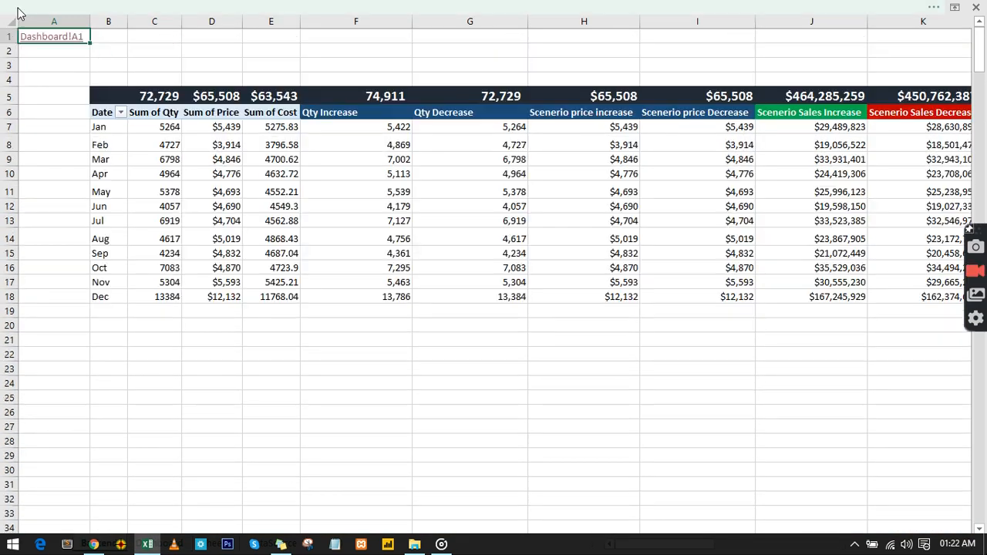
{"action": "left_click", "coordinate": [42, 44]}
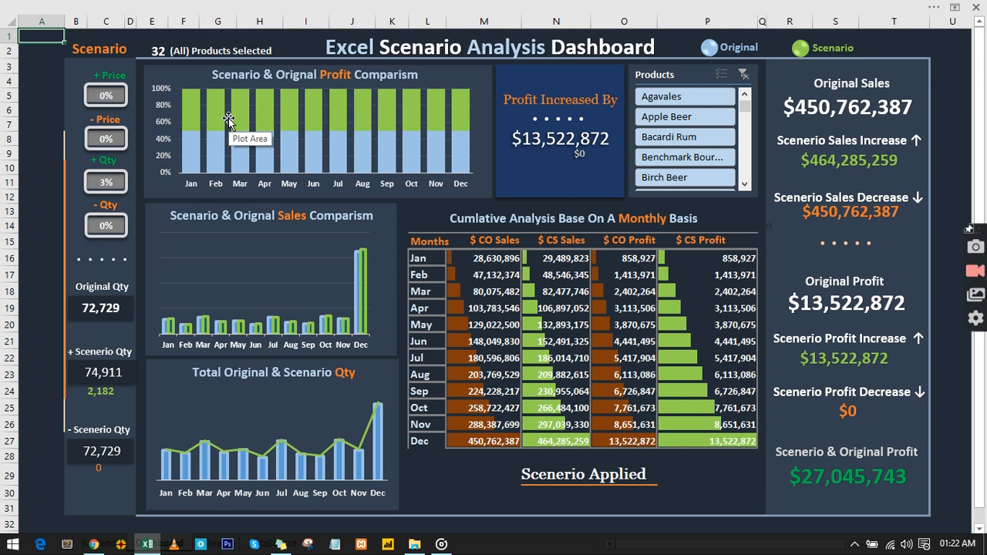
{"action": "mouse_move", "coordinate": [355, 120]}
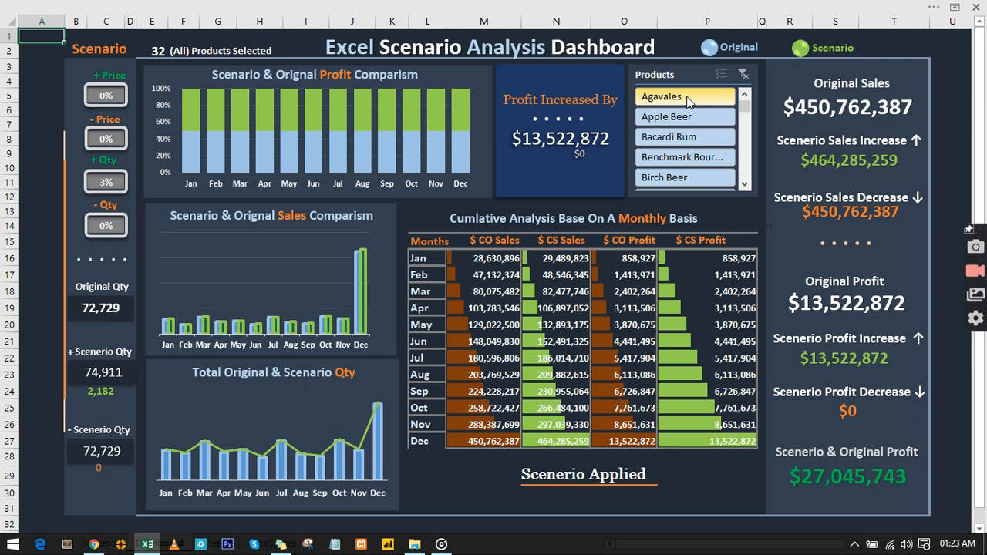
Filter the dashboard to Agavales, Apple Beer, Bacardi Rum and Benchmark Bourbon, and set the + Qty scenario to 0%.
{"action": "left_click", "coordinate": [685, 157]}
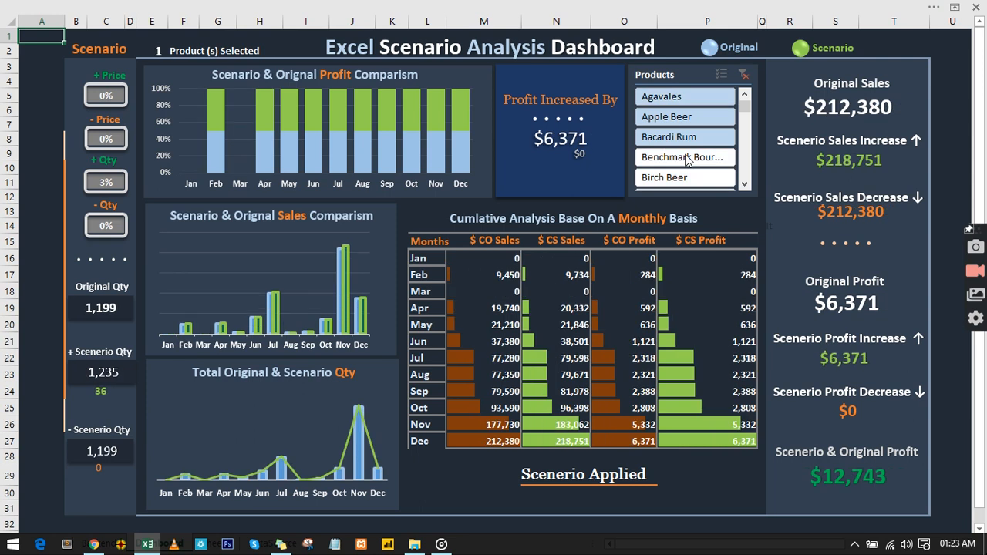
{"action": "left_click_drag", "start_coordinate": [687, 160], "coordinate": [686, 161]}
{"action": "left_click", "coordinate": [108, 183]}
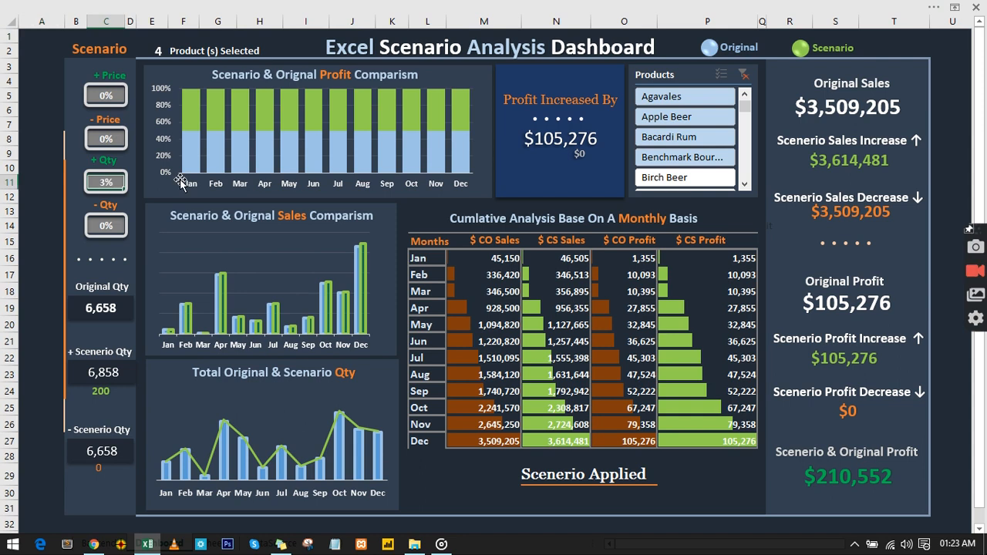
{"action": "type", "text": "0"}
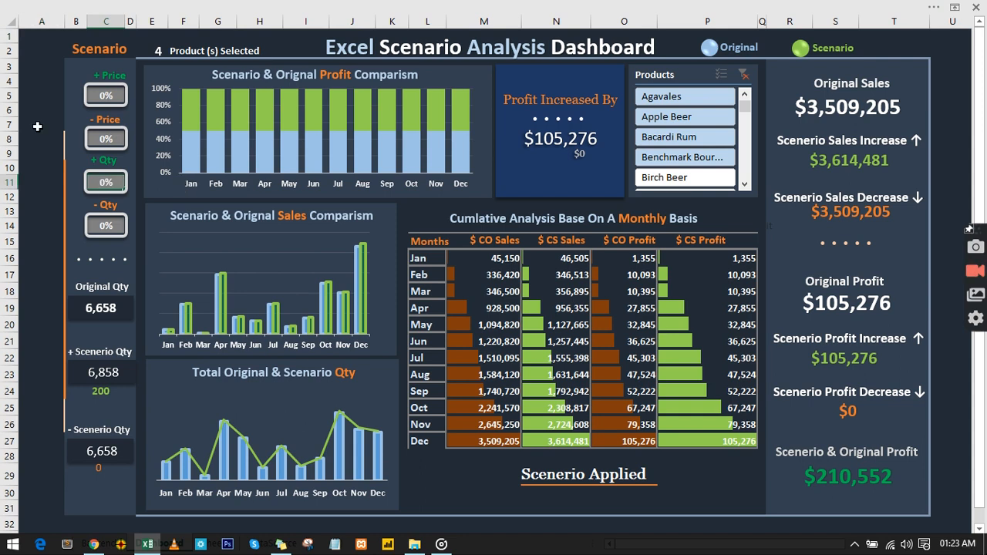
{"action": "left_click", "coordinate": [37, 125]}
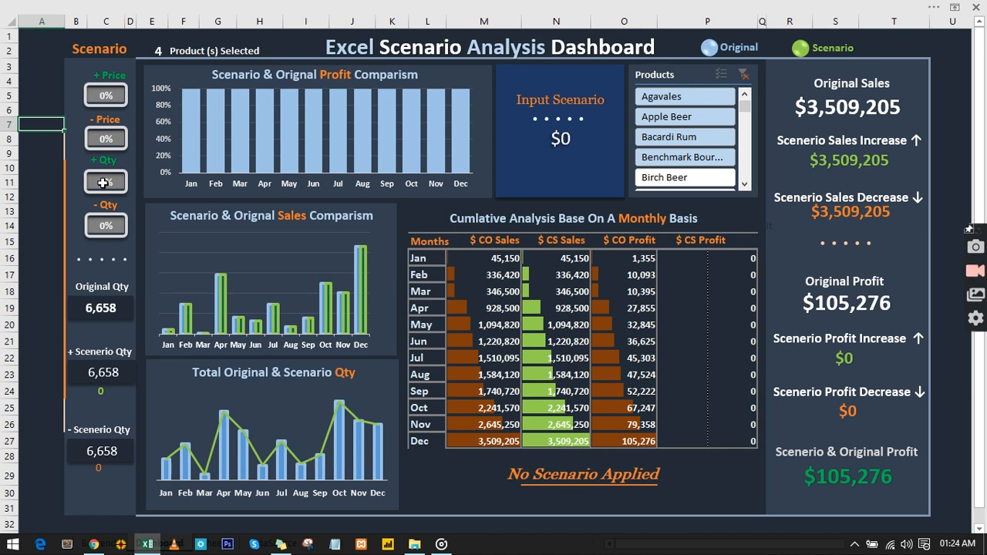
Set the - Price scenario to 2% and the + Qty scenario to 8%.
{"action": "left_click", "coordinate": [104, 138]}
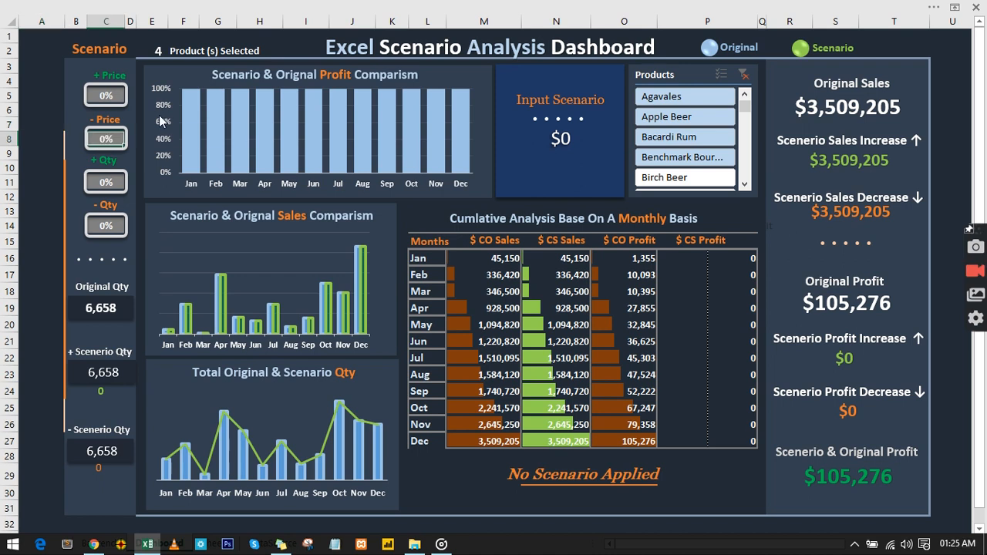
{"action": "type", "text": "2"}
{"action": "left_click", "coordinate": [55, 116]}
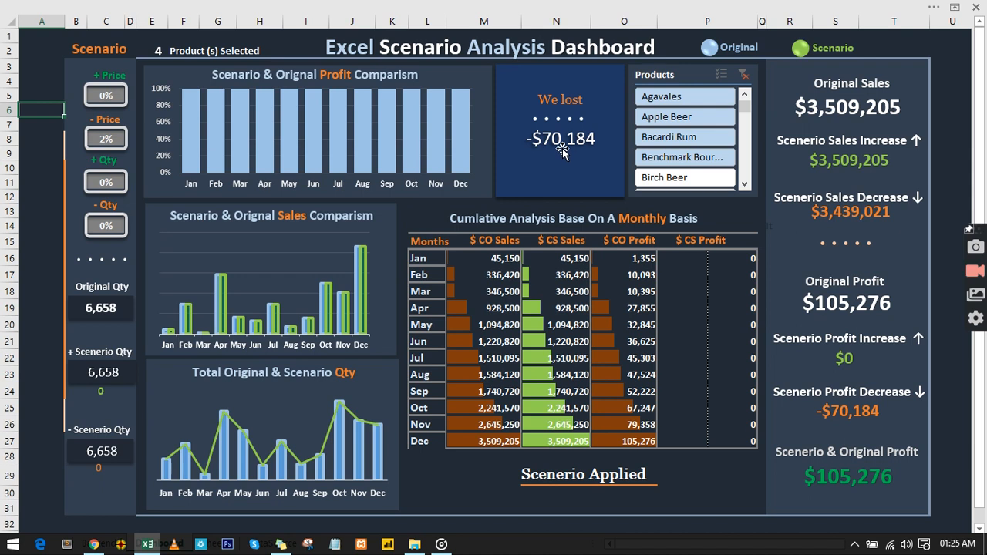
{"action": "left_click", "coordinate": [101, 181]}
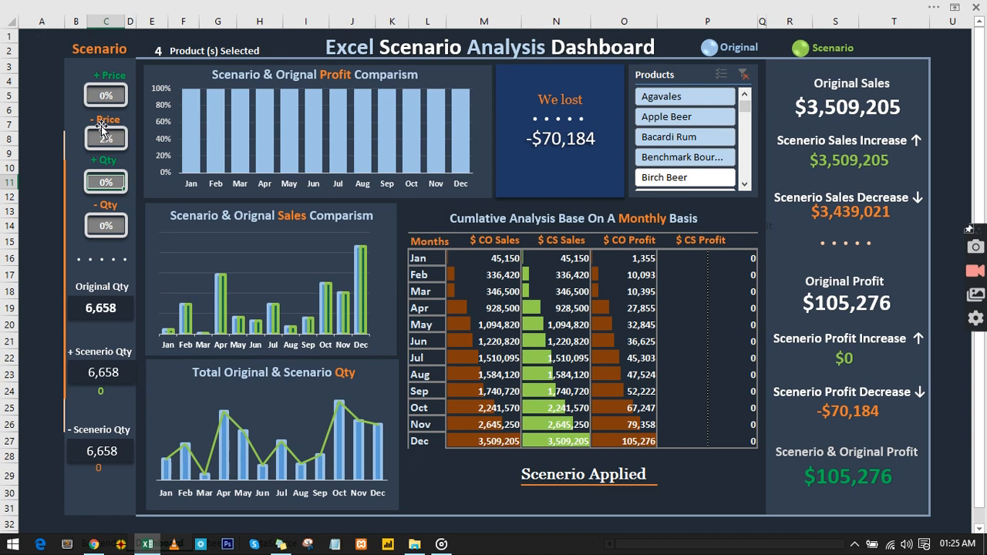
{"action": "type", "text": "8"}
{"action": "left_click", "coordinate": [42, 153]}
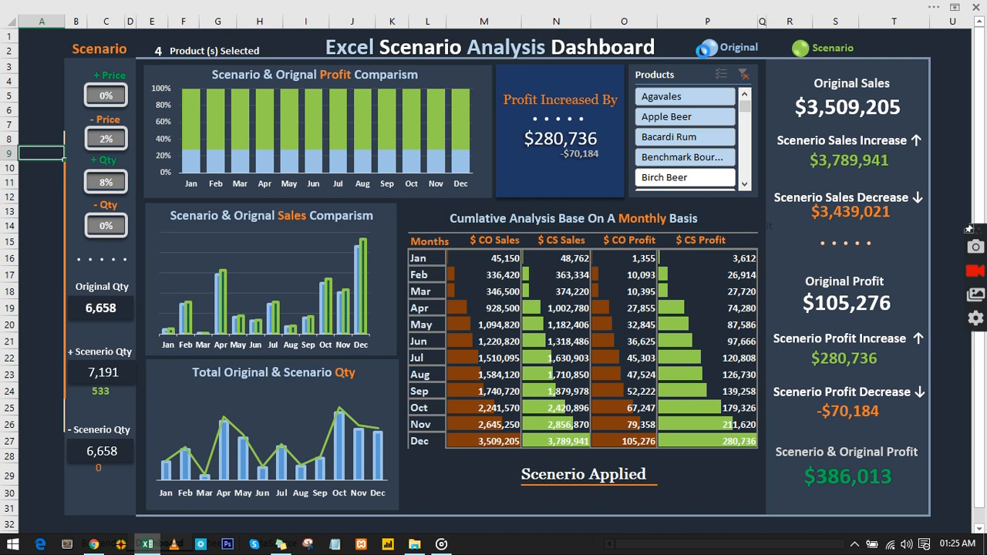
View the original data table on the DataSource sheet, and open the scenario calculations on the Backend sheet.
{"action": "key", "text": "ctrl+Page_Down"}
{"action": "key", "text": "ctrl+Page_Down"}
{"action": "left_click_drag", "start_coordinate": [111, 65], "coordinate": [331, 412]}
{"action": "left_click", "coordinate": [192, 201]}
{"action": "left_click", "coordinate": [685, 37]}
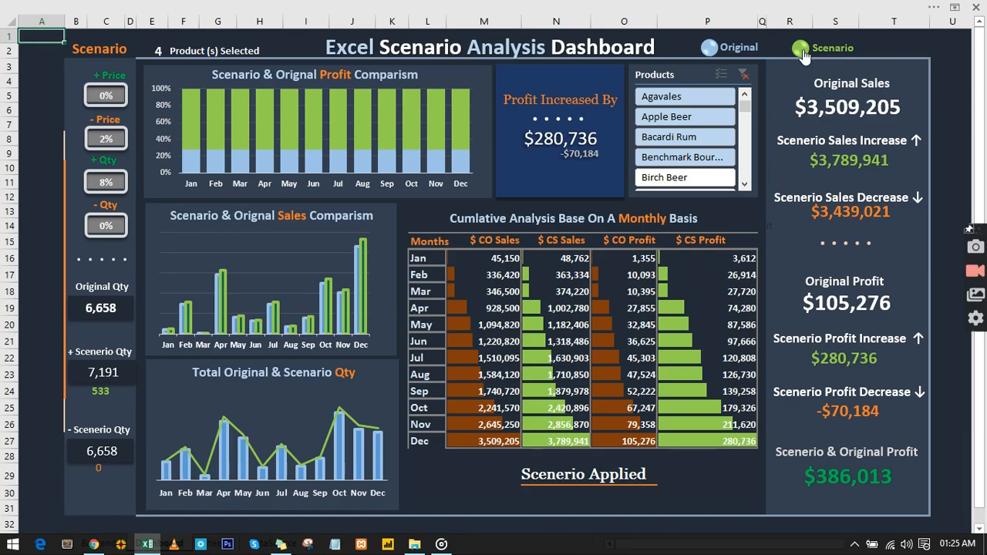
{"action": "left_click", "coordinate": [804, 56]}
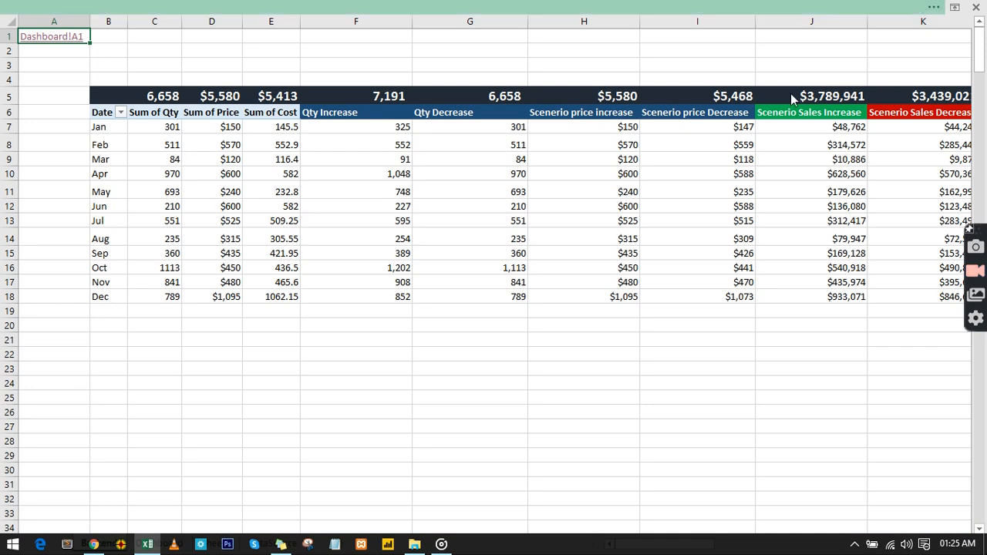
Leave the full-screen display so the ribbon shows tabs only, and turn on the formula bar.
{"action": "left_click", "coordinate": [933, 7]}
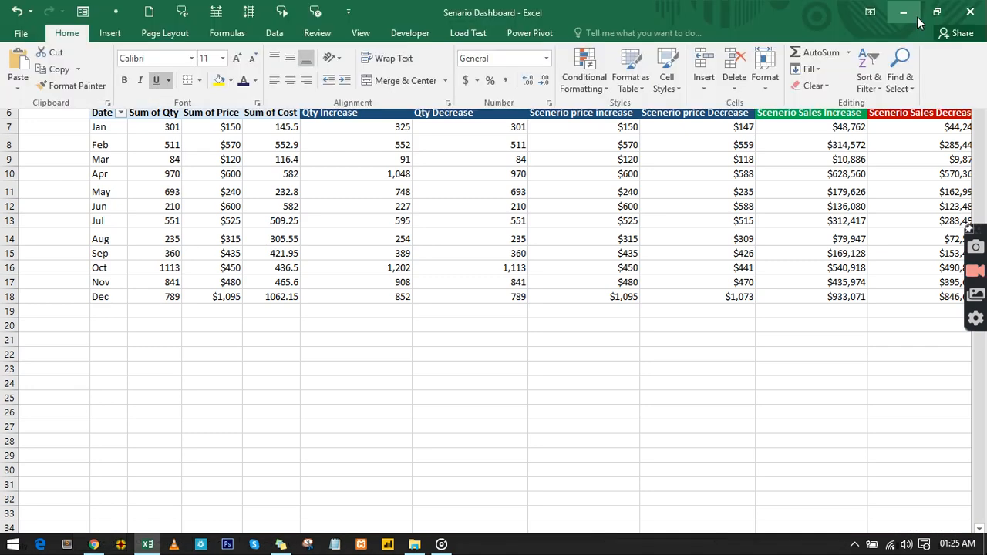
{"action": "left_click", "coordinate": [870, 11]}
{"action": "left_click", "coordinate": [859, 76]}
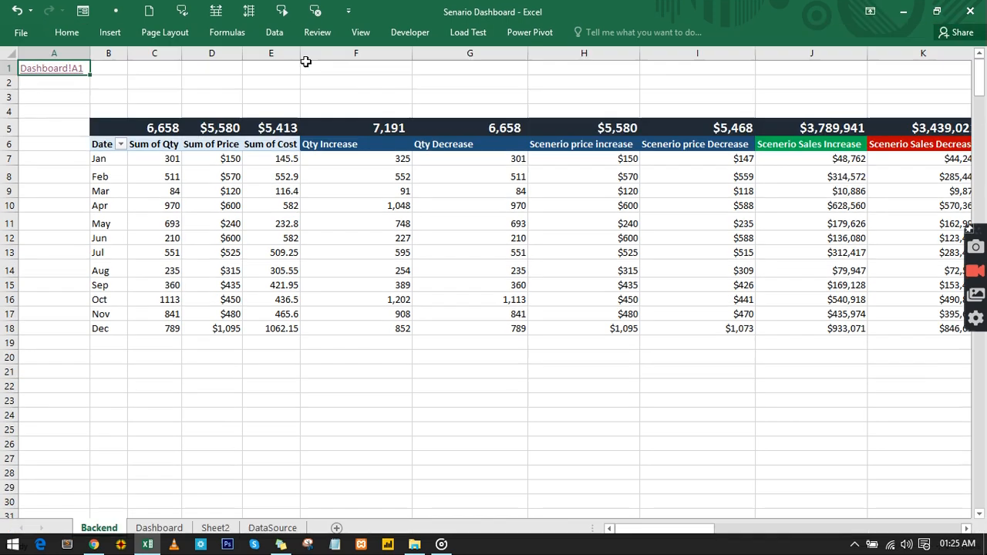
{"action": "left_click", "coordinate": [359, 36]}
{"action": "left_click", "coordinate": [225, 60]}
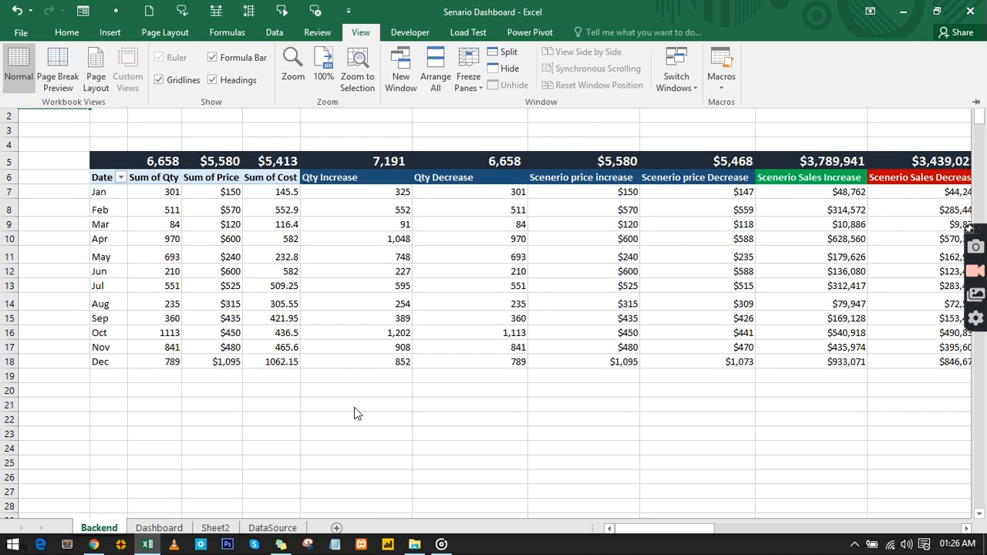
{"action": "left_click", "coordinate": [355, 414]}
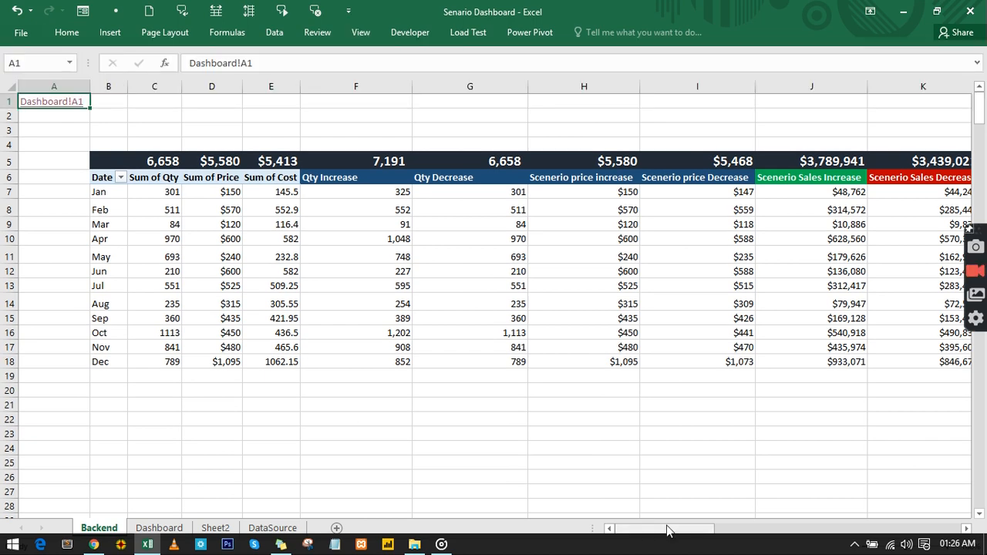
Create a PivotTable from Table1 on the DataSource sheet, placed on the existing Sheet2 at cell B3.
{"action": "left_click_drag", "start_coordinate": [667, 529], "coordinate": [640, 545]}
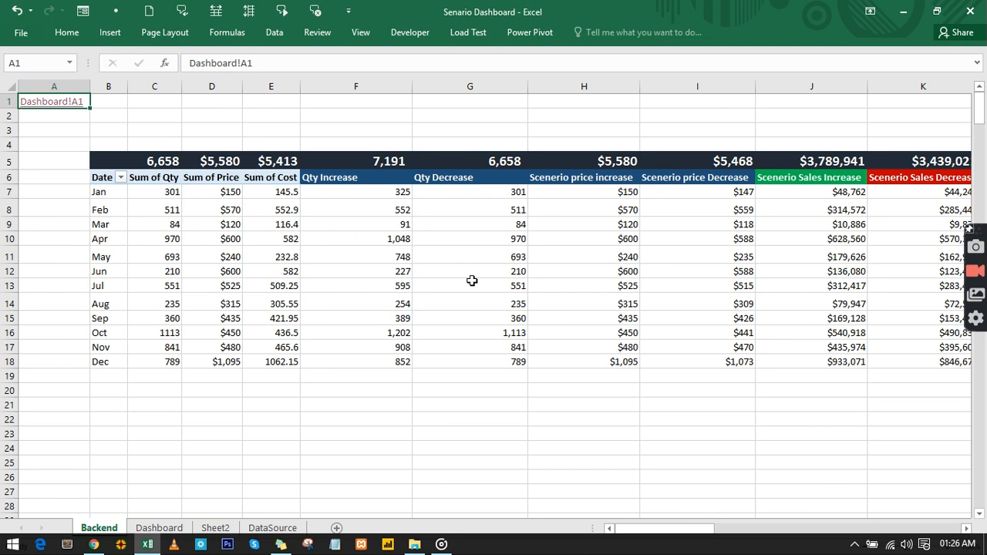
{"action": "left_click", "coordinate": [215, 528]}
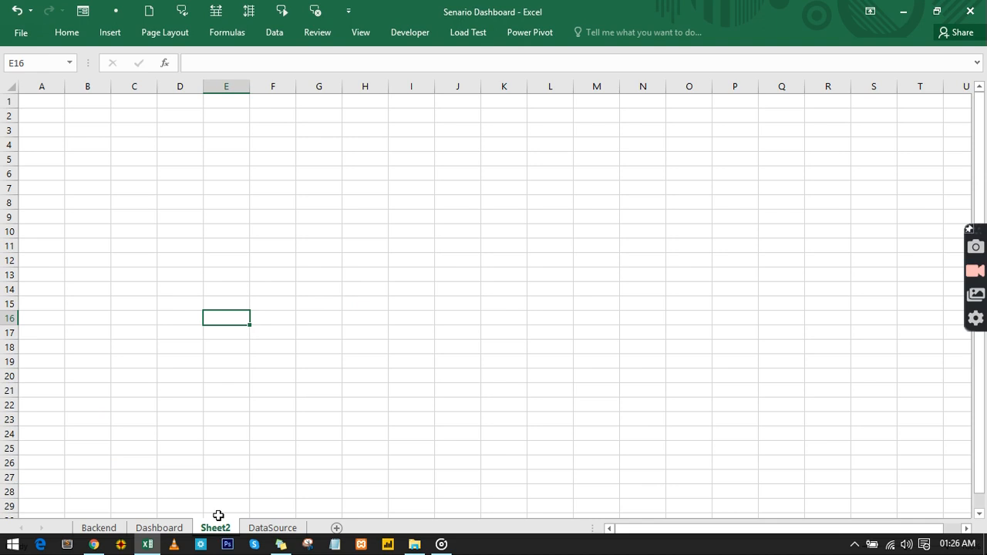
{"action": "left_click", "coordinate": [95, 161]}
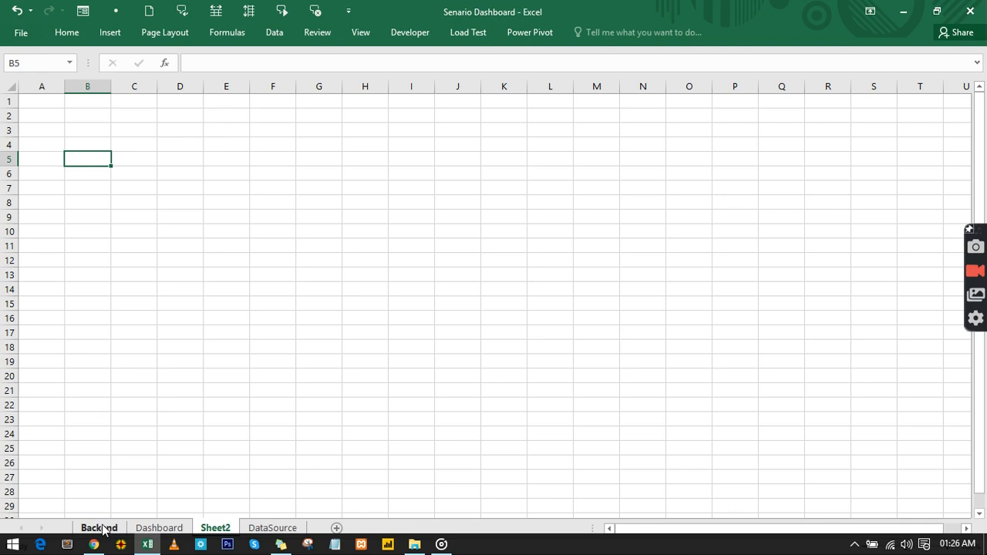
{"action": "left_click", "coordinate": [271, 529]}
{"action": "left_click", "coordinate": [151, 200]}
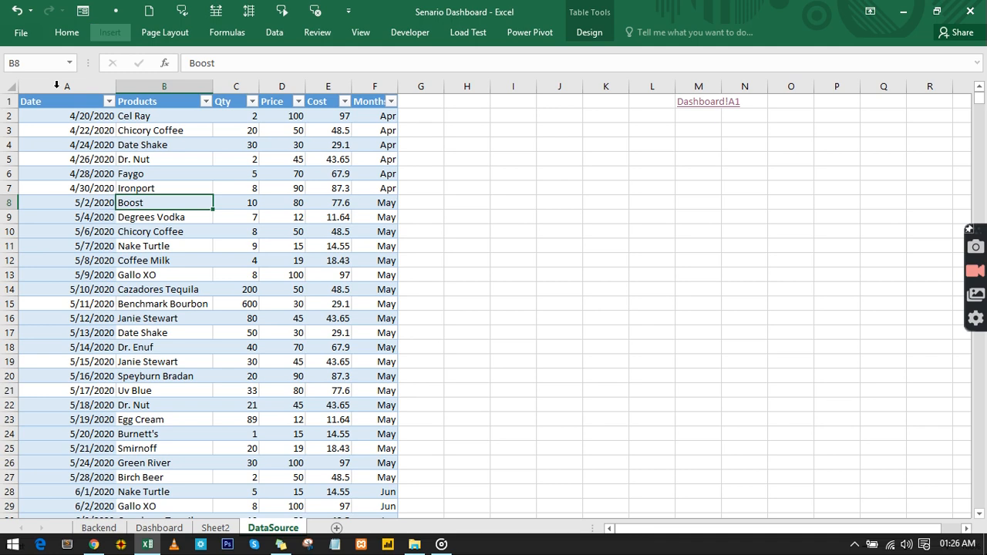
{"action": "left_click", "coordinate": [57, 84]}
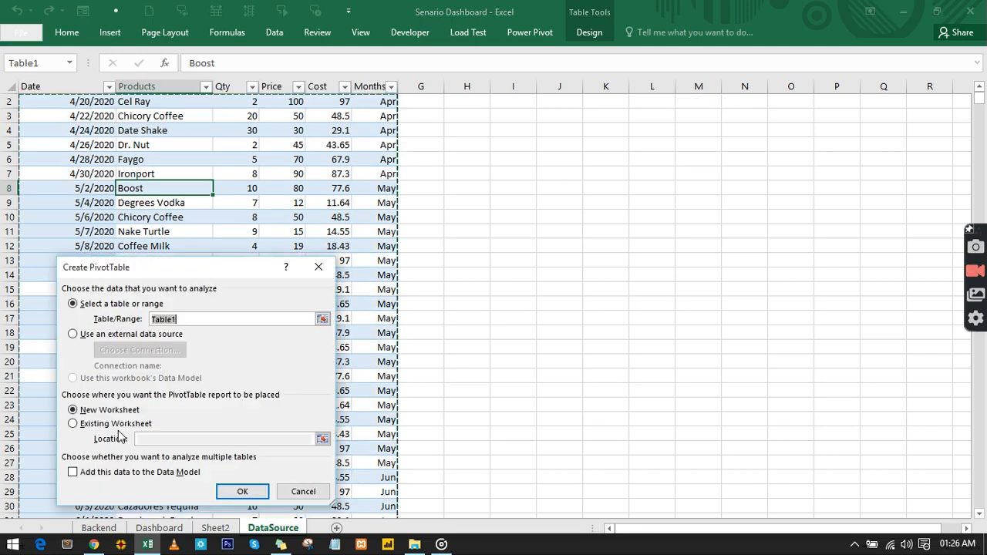
{"action": "left_click", "coordinate": [114, 423]}
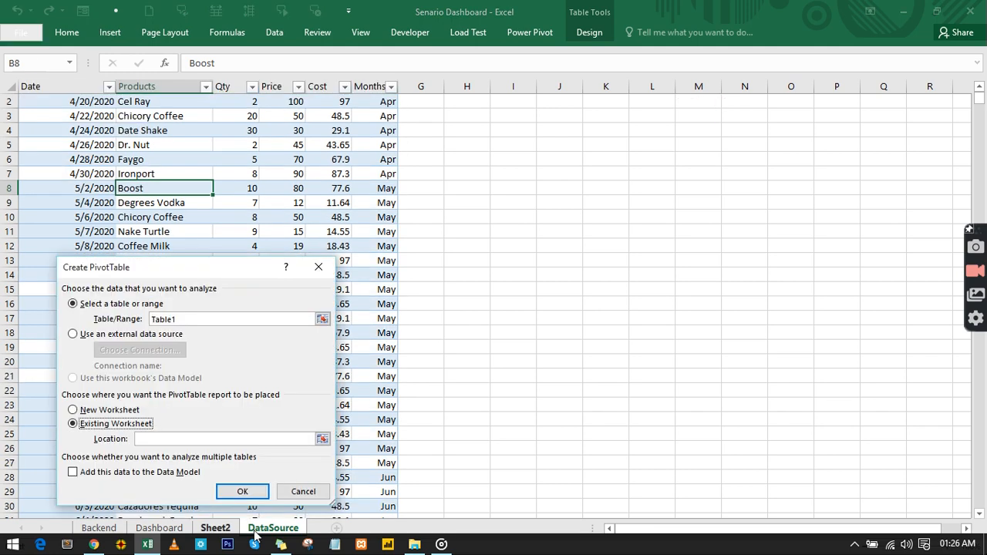
{"action": "left_click", "coordinate": [215, 528]}
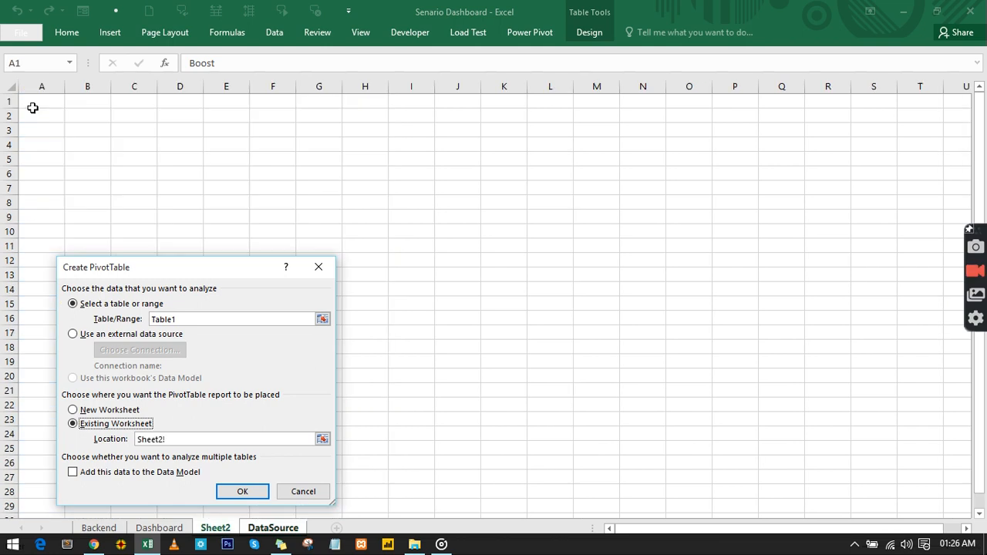
{"action": "left_click", "coordinate": [82, 132]}
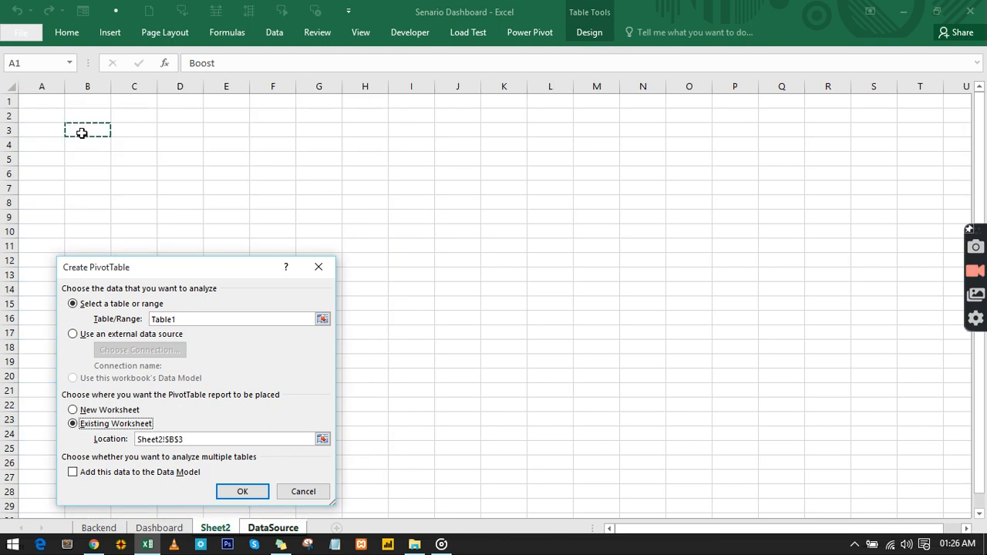
{"action": "key", "text": "Return"}
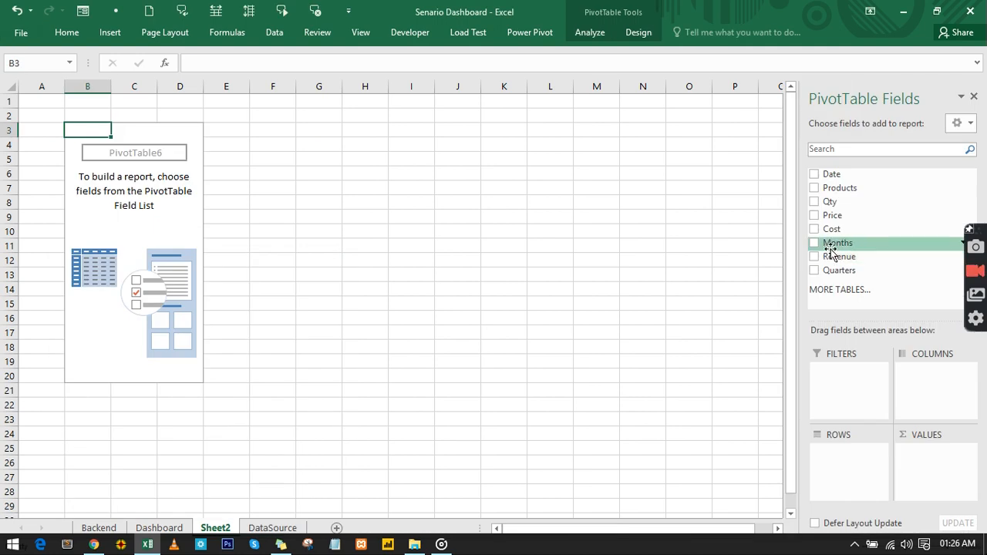
Add Months2 to the PivotTable rows and the sums of Qty, Price and Cost to its values.
{"action": "left_click_drag", "start_coordinate": [838, 245], "coordinate": [605, 394]}
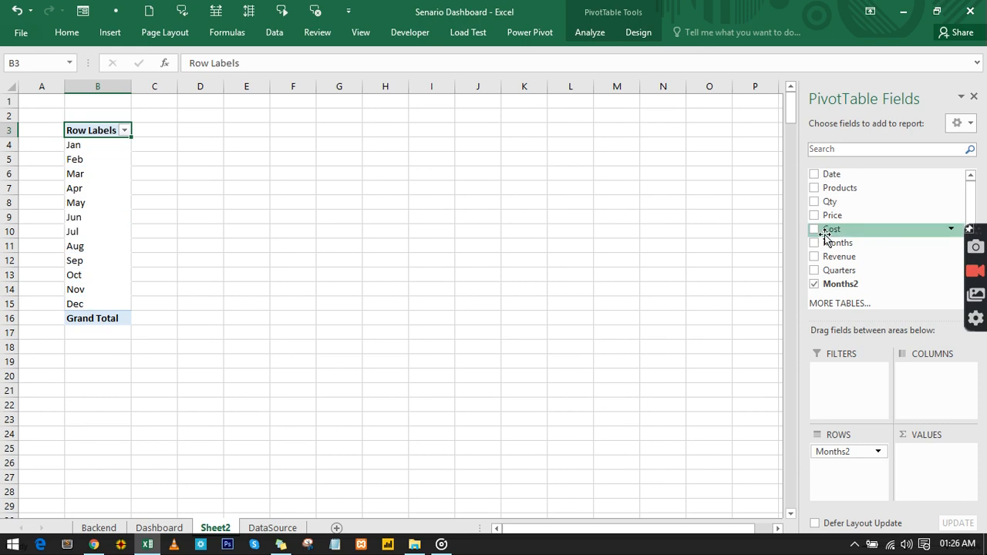
{"action": "left_click_drag", "start_coordinate": [830, 214], "coordinate": [929, 465]}
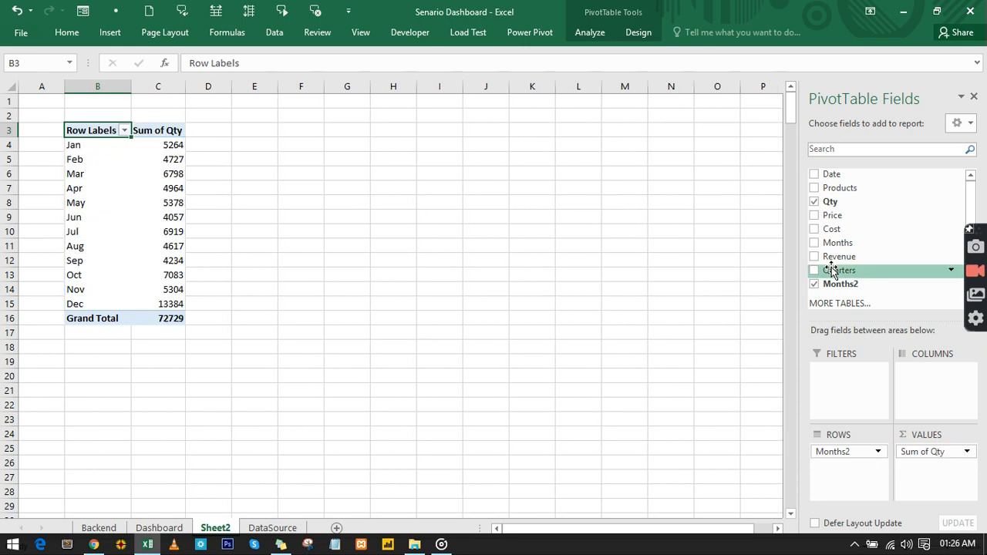
{"action": "left_click", "coordinate": [814, 216]}
{"action": "left_click", "coordinate": [815, 229]}
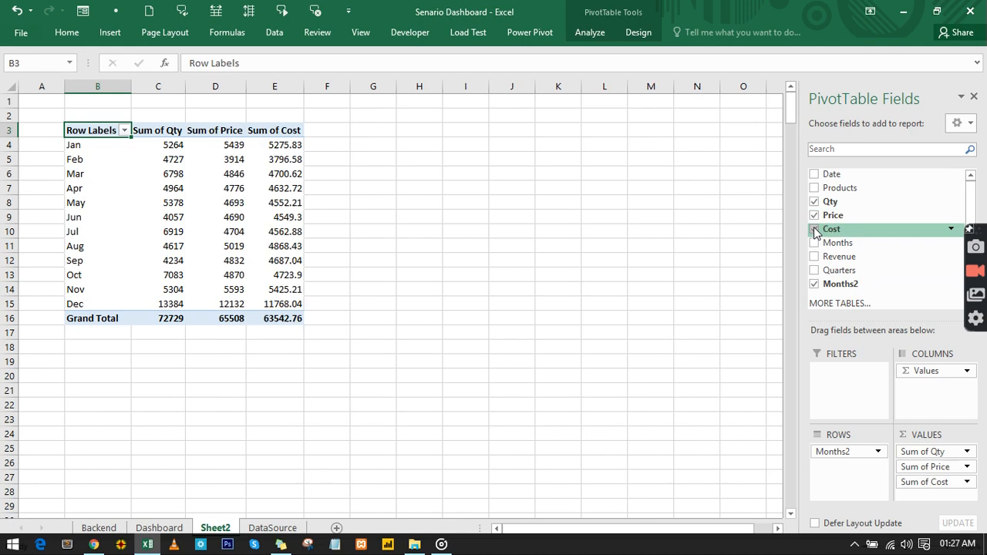
{"action": "left_click", "coordinate": [267, 175]}
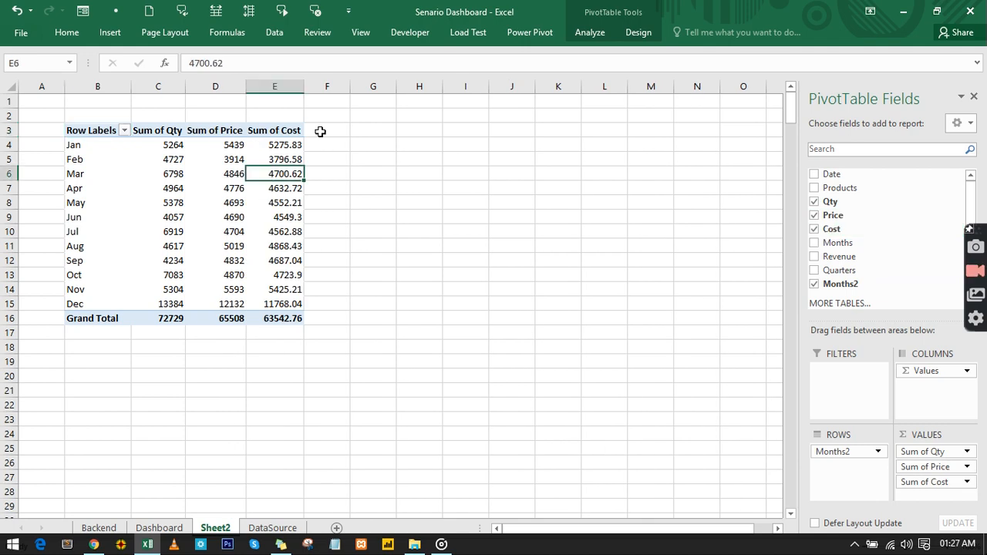
Copy the calculation headers from Qty Increase through + Qty Diff on the Backend sheet into row 3 of Sheet2, starting at F3.
{"action": "left_click_drag", "start_coordinate": [320, 131], "coordinate": [647, 131]}
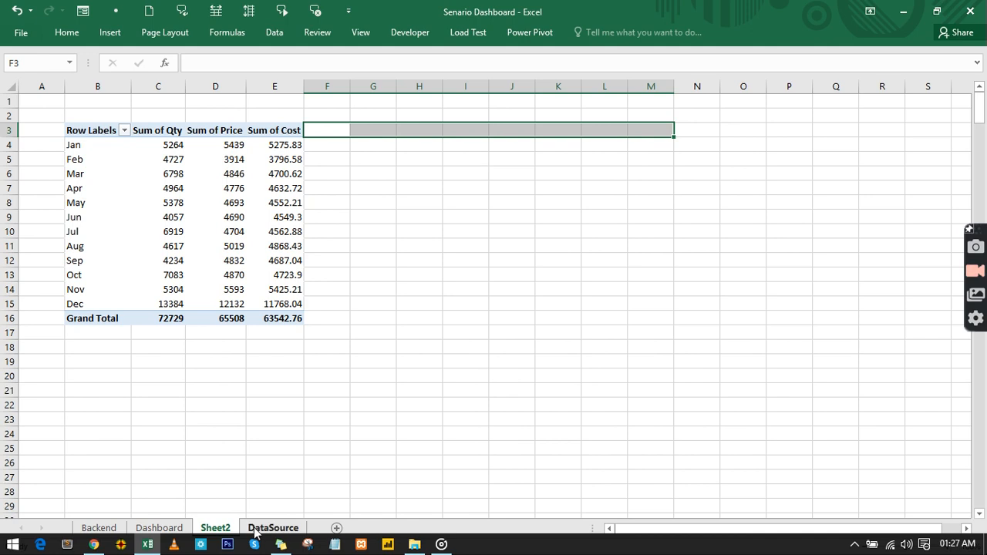
{"action": "left_click", "coordinate": [99, 529]}
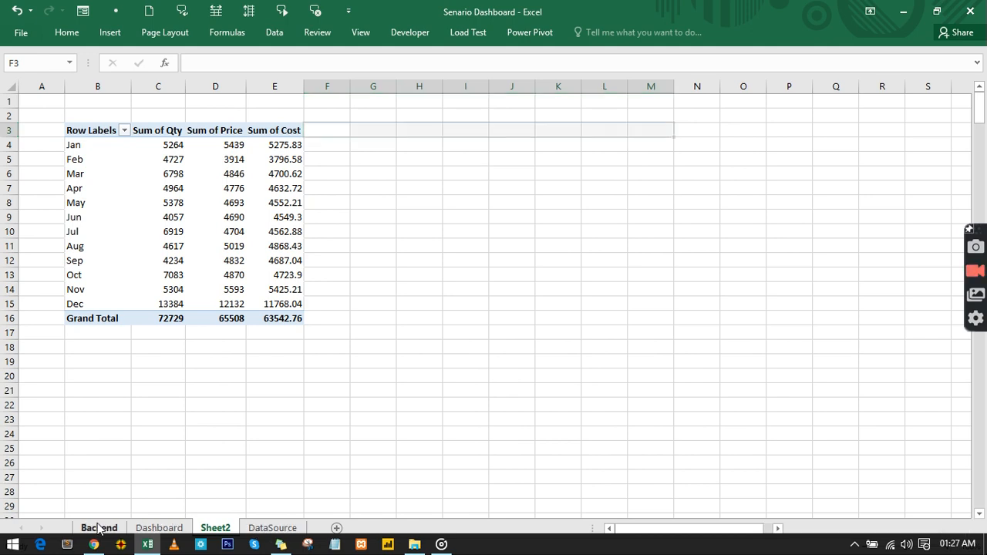
{"action": "left_click", "coordinate": [334, 178]}
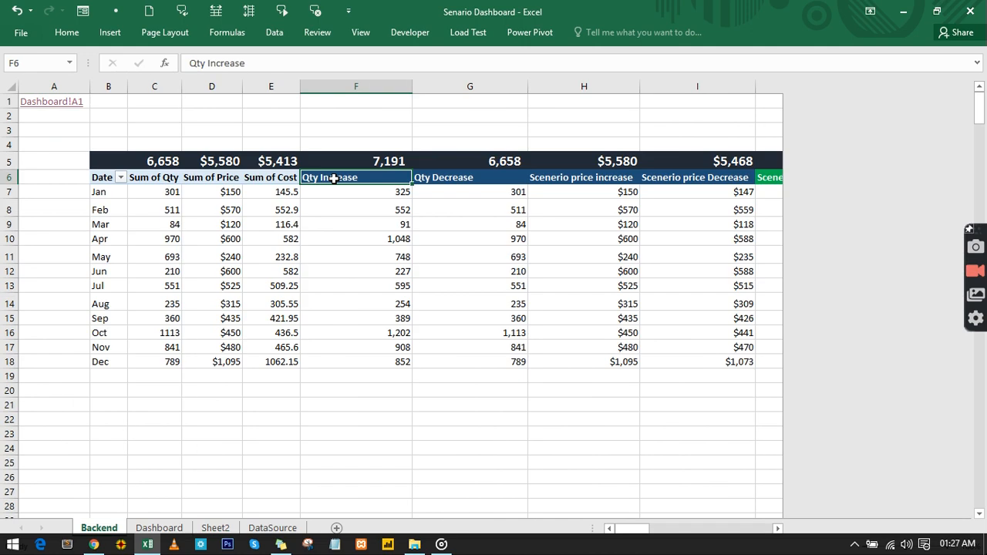
{"action": "scroll", "coordinate": [333, 178], "scroll_direction": "right", "scroll_amount": 5}
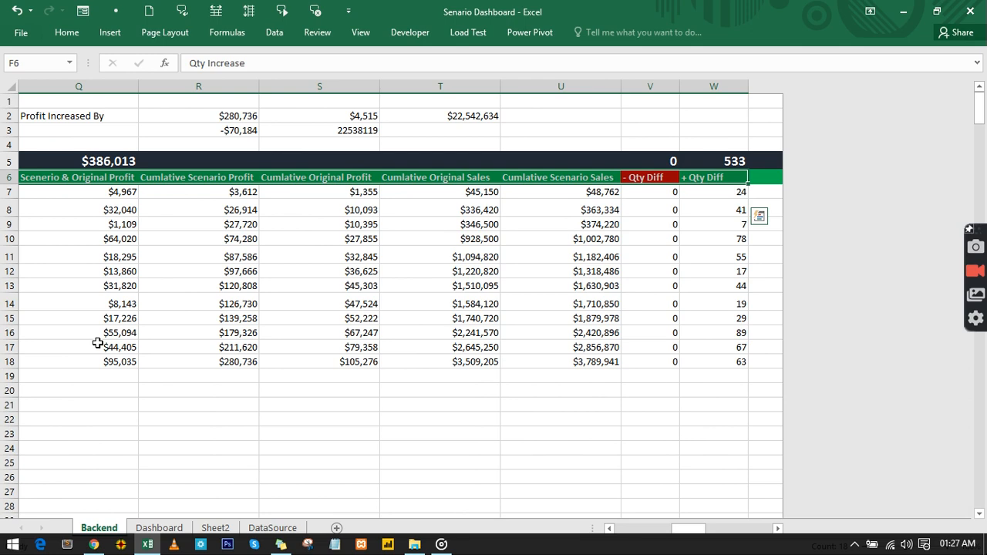
{"action": "left_click", "coordinate": [215, 528]}
{"action": "left_click", "coordinate": [336, 132]}
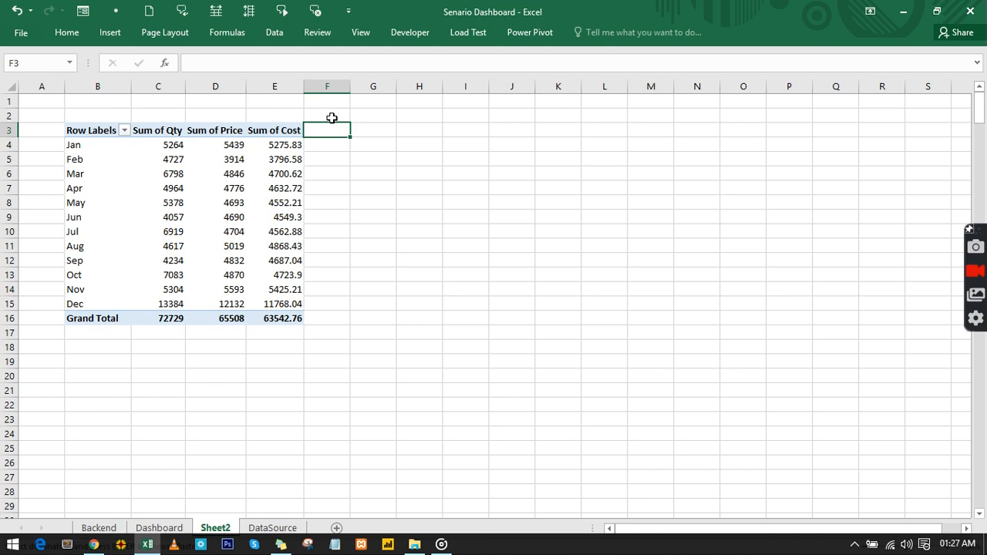
{"action": "key", "text": "ctrl+v"}
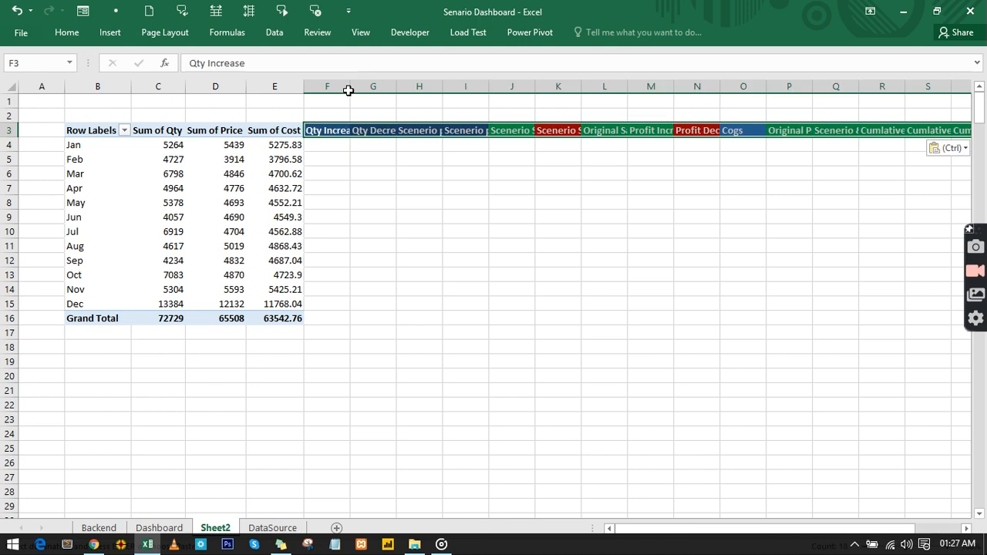
Auto-fit the width of all columns on Sheet2 to their contents.
{"action": "left_click", "coordinate": [11, 89]}
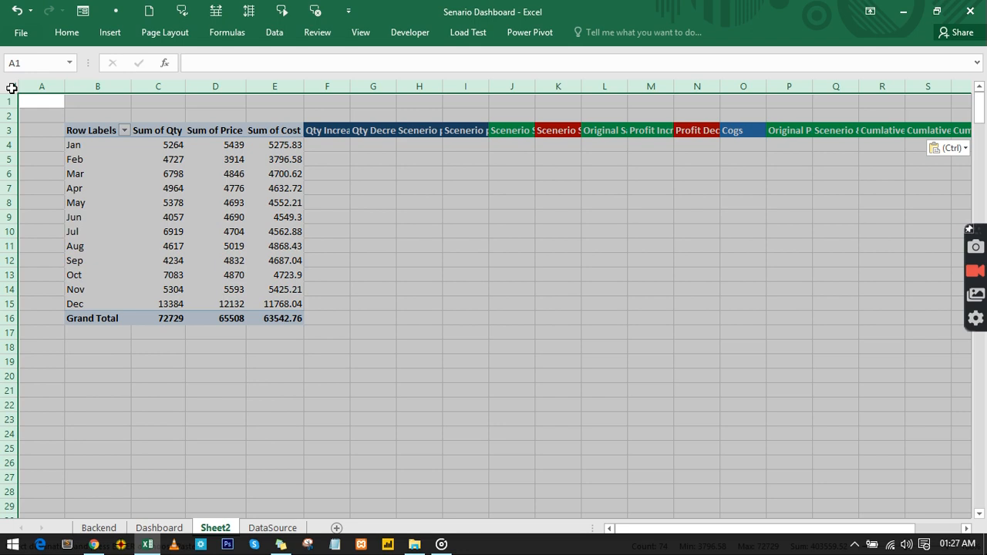
{"action": "double_click", "coordinate": [64, 87]}
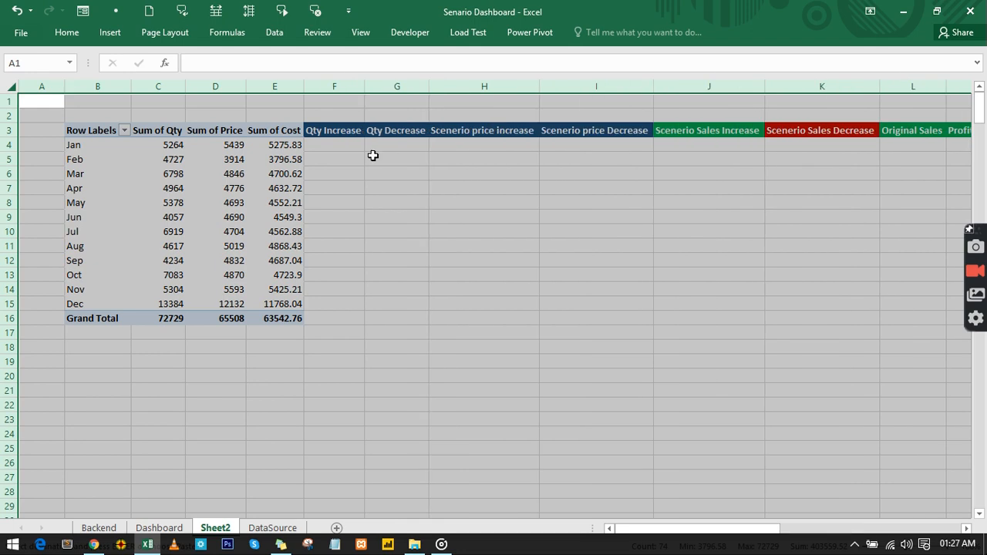
{"action": "left_click", "coordinate": [347, 147]}
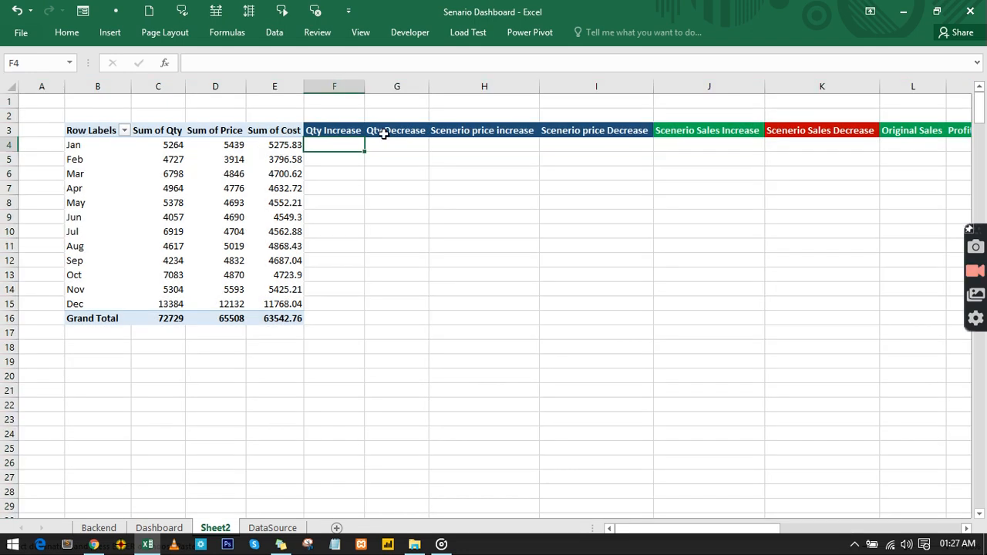
{"action": "left_click_drag", "start_coordinate": [723, 532], "coordinate": [723, 532]}
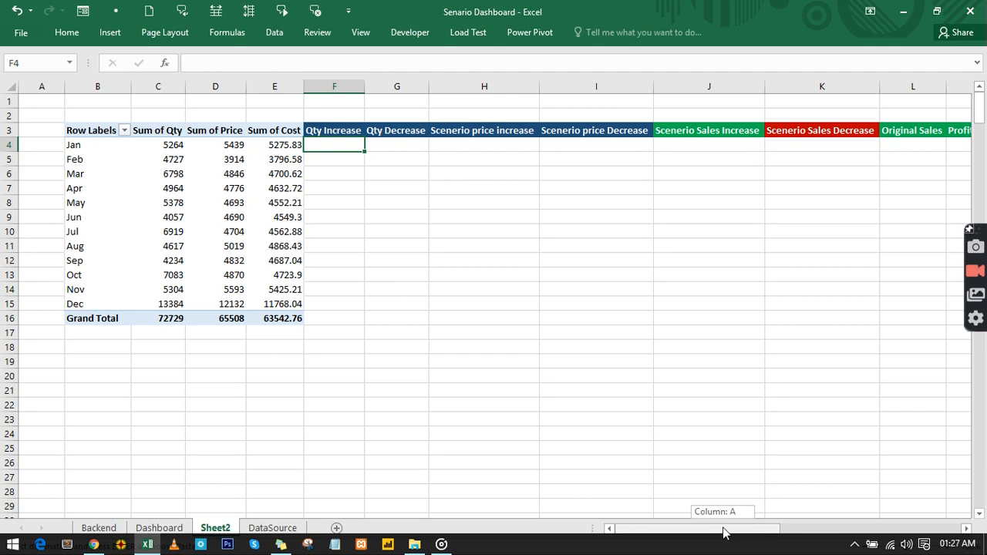
{"action": "mouse_move", "coordinate": [723, 532]}
{"action": "left_mouse_down"}
{"action": "mouse_move", "coordinate": [927, 535]}
{"action": "mouse_move", "coordinate": [717, 535]}
{"action": "left_mouse_up"}
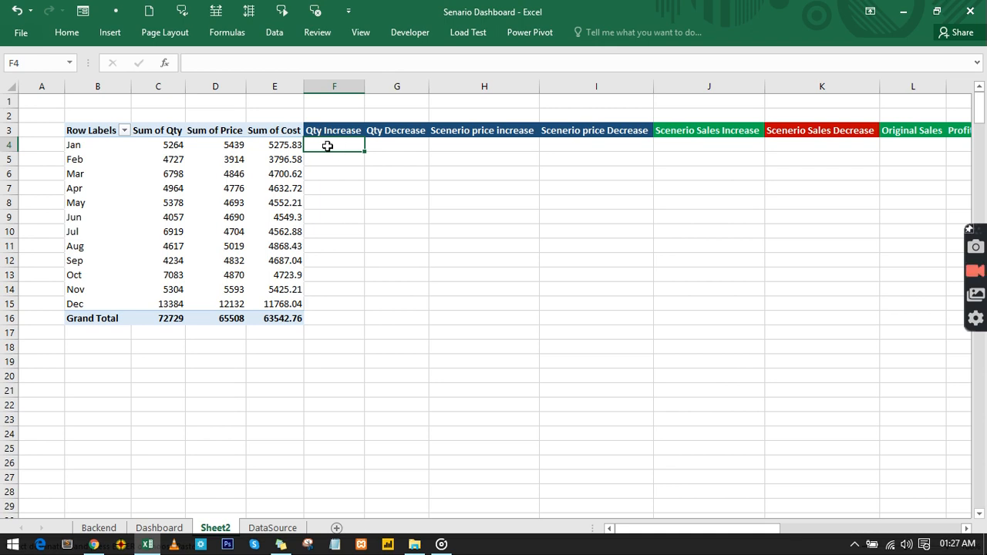
Build the Qty Increase formula =C4*(1+Dashboard!C11) in F4, referencing the + Qty percentage on the Dashboard sheet.
{"action": "type", "text": "="}
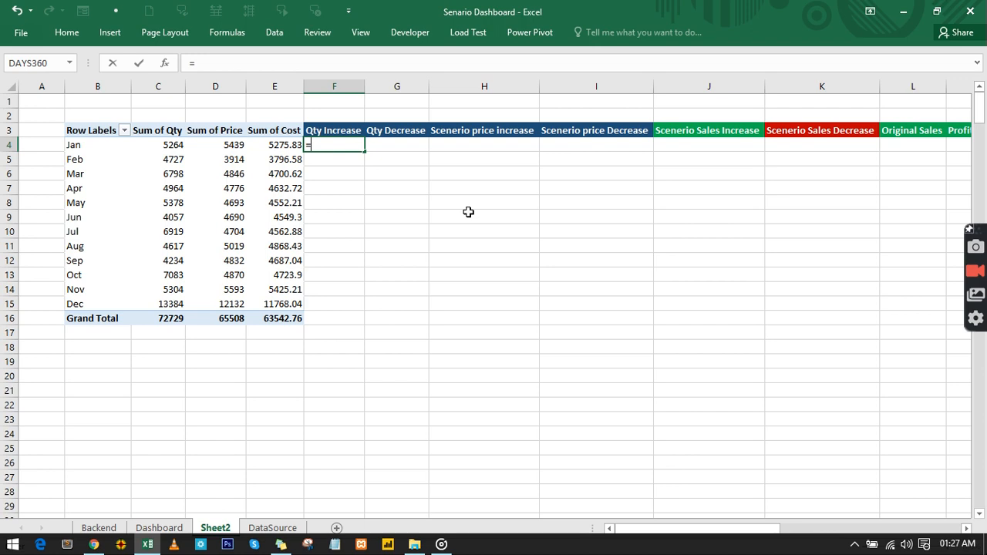
{"action": "left_click", "coordinate": [162, 147]}
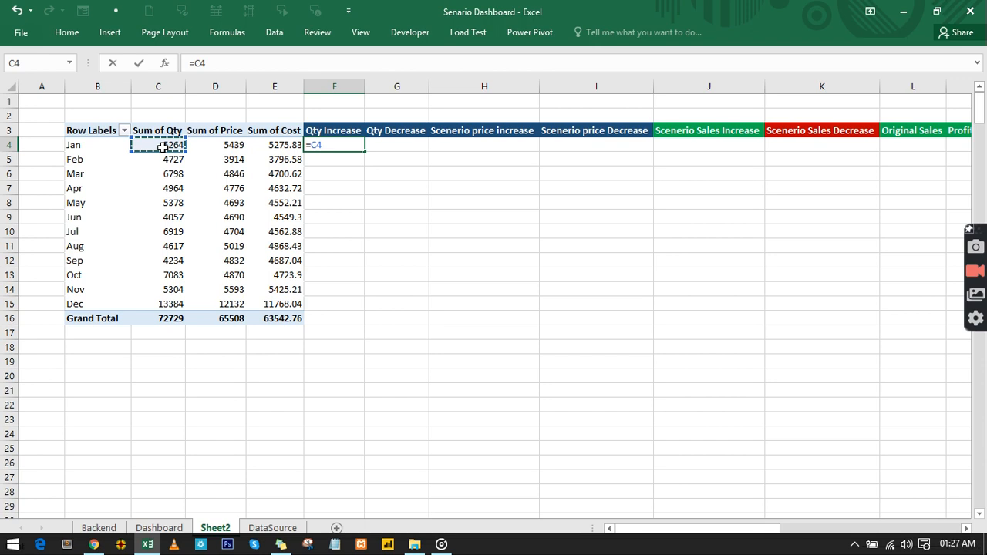
{"action": "type", "text": "*("}
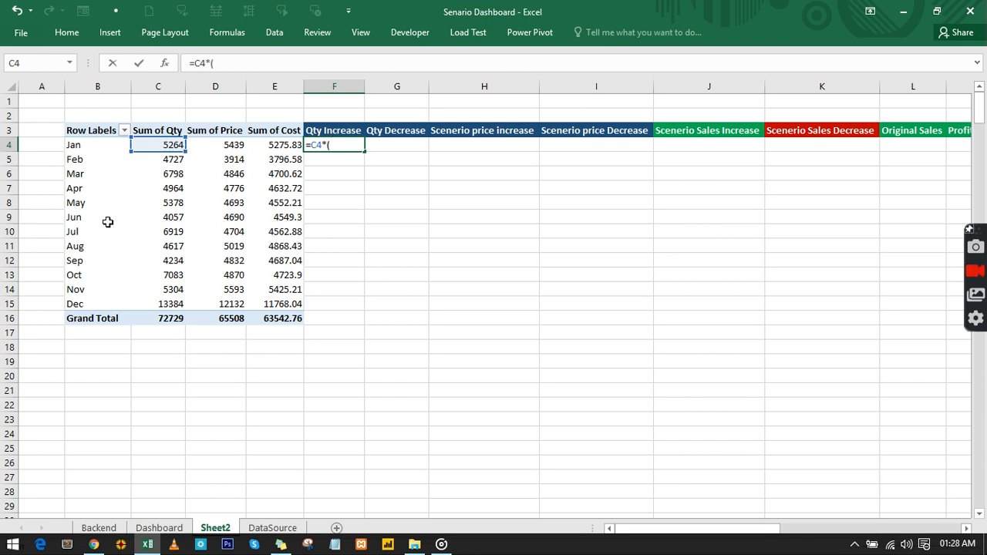
{"action": "type", "text": "1+"}
{"action": "left_click", "coordinate": [155, 529]}
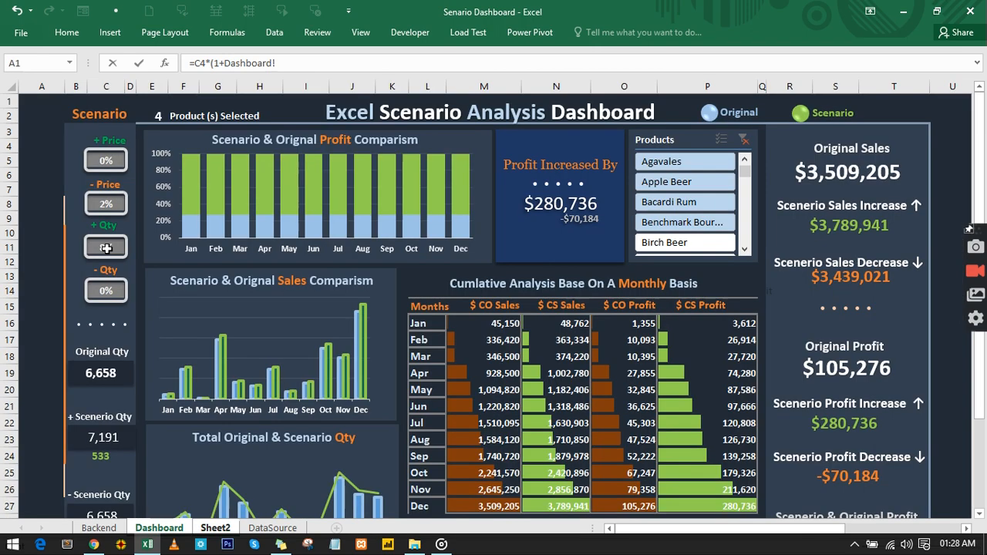
{"action": "left_click", "coordinate": [106, 247]}
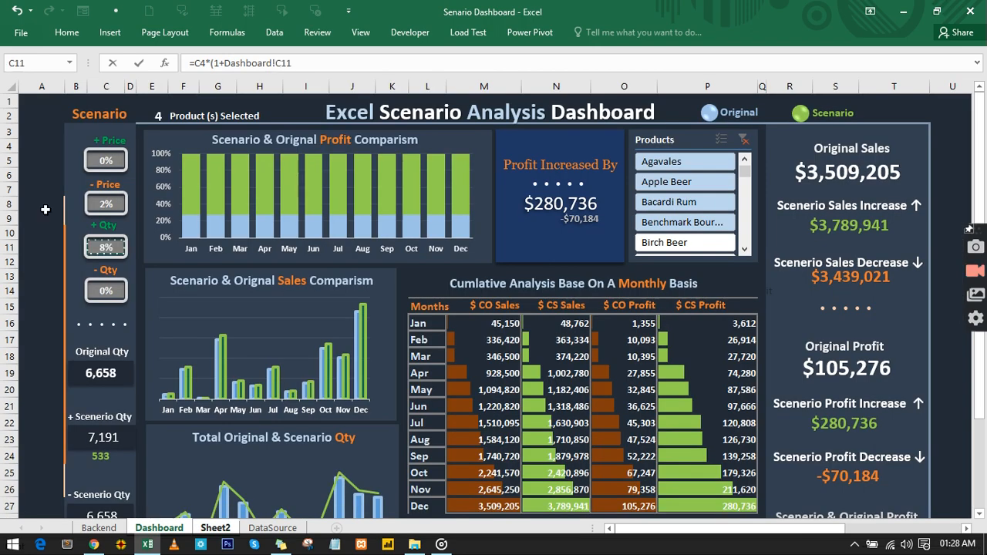
{"action": "type", "text": ")"}
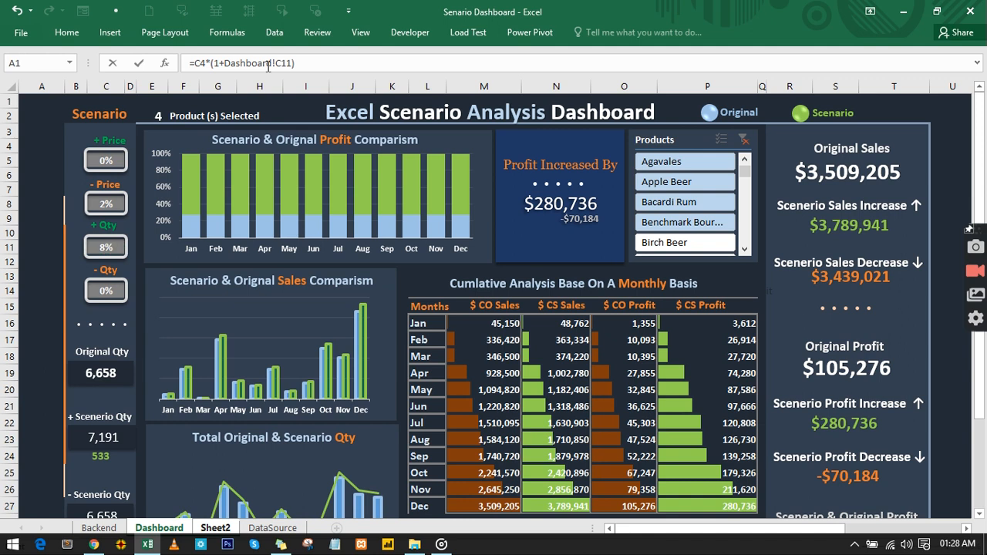
Make the Dashboard reference absolute as $C$11, commit the formula in F4, and fill it down to the Grand Total row.
{"action": "left_click", "coordinate": [276, 63]}
{"action": "type", "text": "$"}
{"action": "left_click_drag", "start_coordinate": [281, 63], "coordinate": [276, 63]}
{"action": "left_click", "coordinate": [286, 63]}
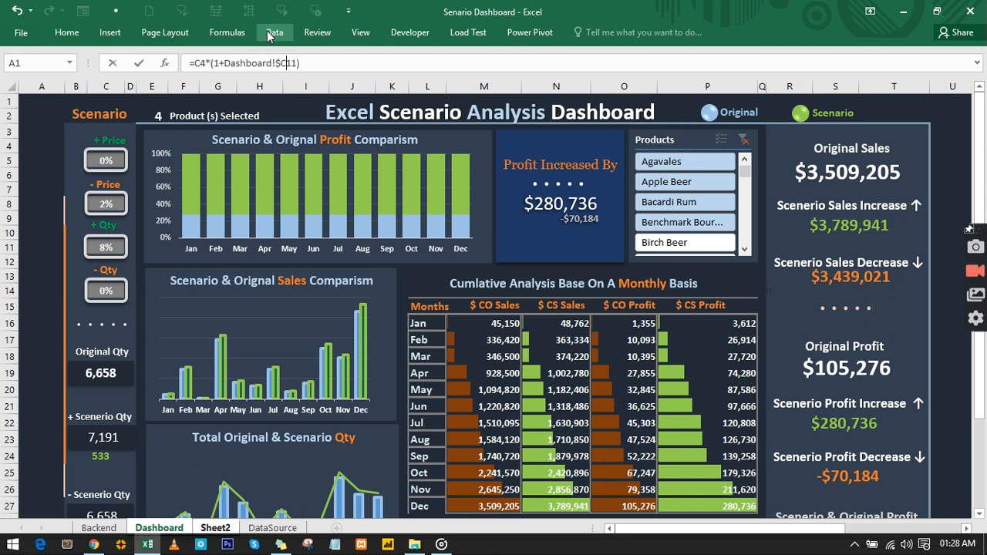
{"action": "type", "text": "$"}
{"action": "key", "text": "Return"}
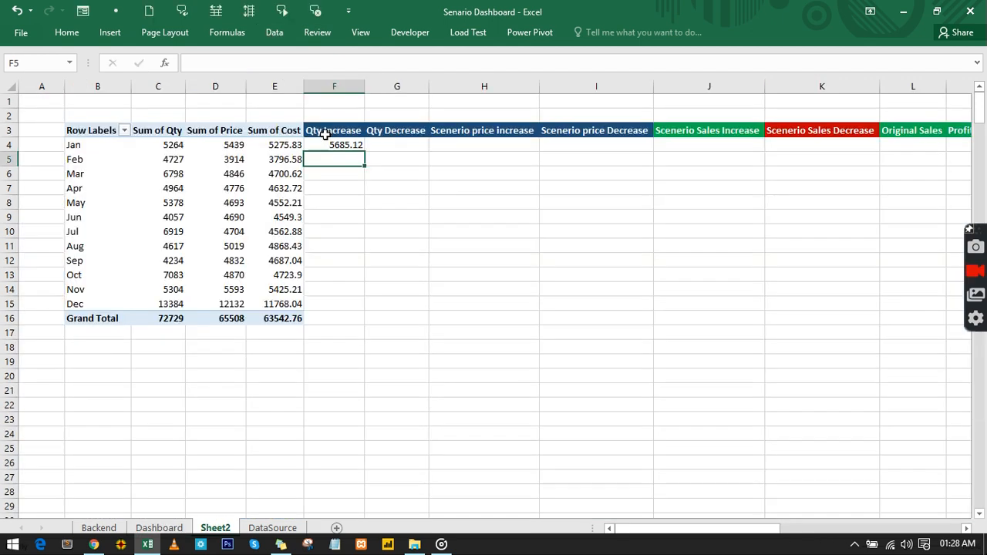
{"action": "left_click", "coordinate": [345, 143]}
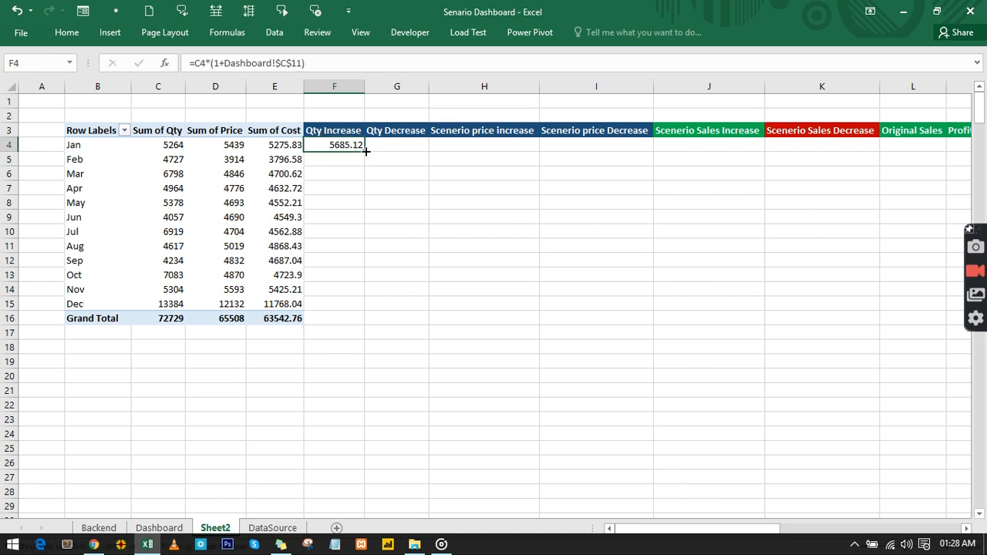
{"action": "double_click", "coordinate": [367, 152]}
Format F4:W22, from Qty Increase through + Qty Diff, with comma-separated numbers and no decimal places.
{"action": "left_click_drag", "start_coordinate": [339, 145], "coordinate": [886, 220]}
{"action": "left_click_drag", "start_coordinate": [982, 242], "coordinate": [976, 238]}
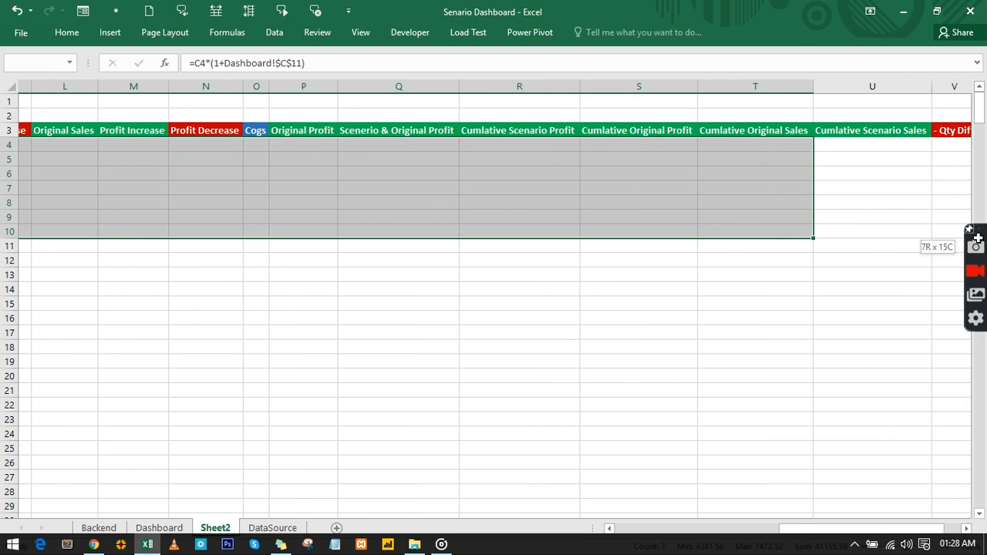
{"action": "left_click_drag", "start_coordinate": [977, 238], "coordinate": [848, 405]}
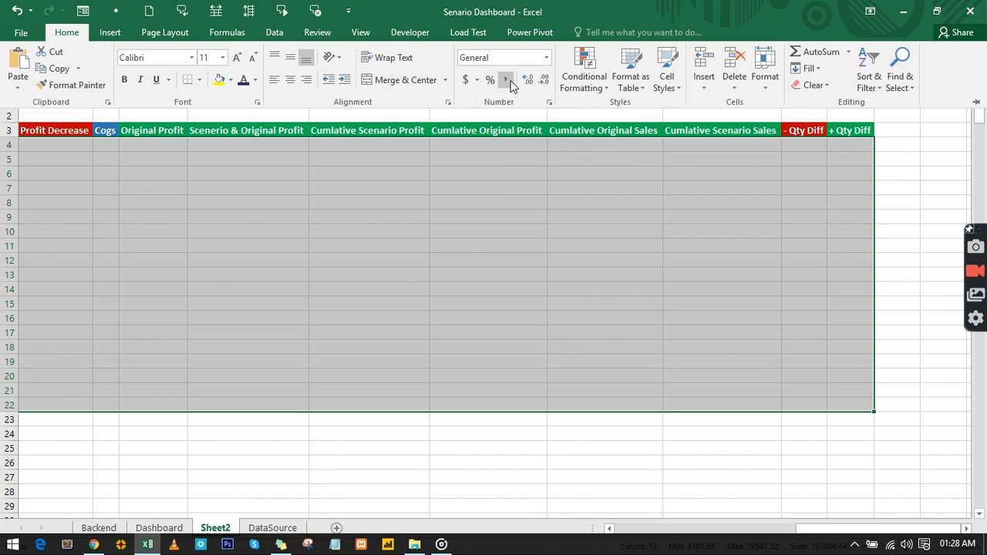
{"action": "left_click", "coordinate": [507, 80]}
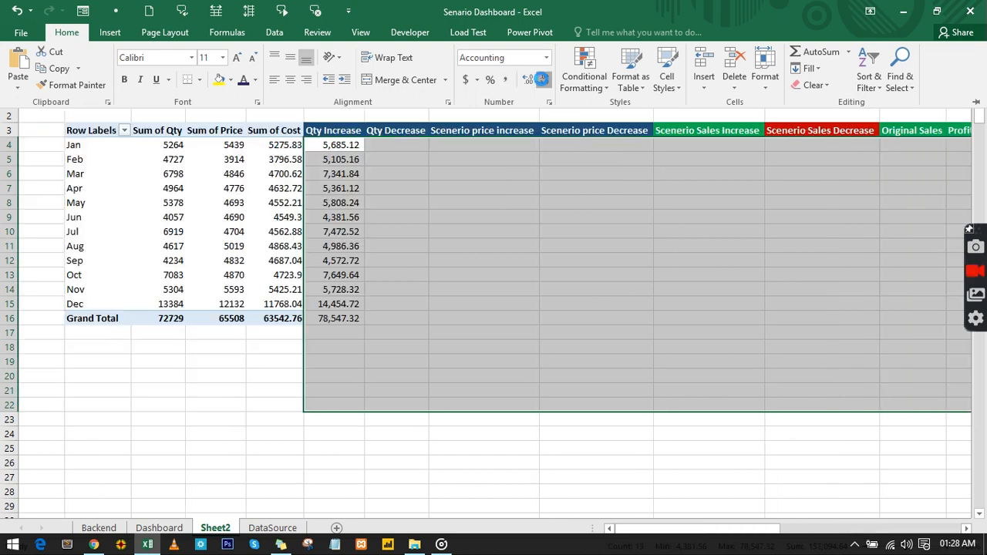
{"action": "left_click", "coordinate": [542, 79]}
{"action": "left_click", "coordinate": [542, 79]}
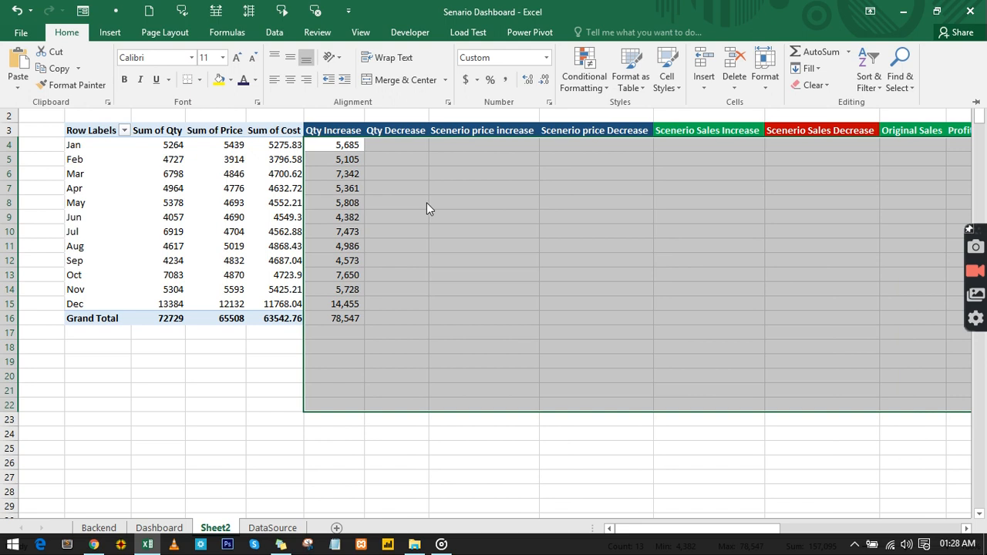
Review the Qty Increase formula in F4 and the + Qty percentage it references on the Dashboard sheet.
{"action": "left_click", "coordinate": [346, 146]}
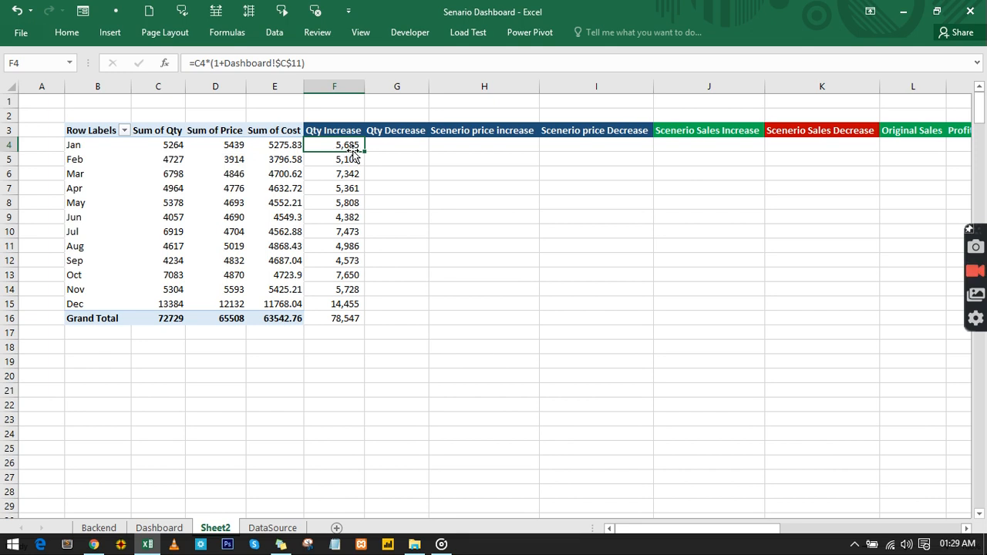
{"action": "left_click", "coordinate": [162, 528]}
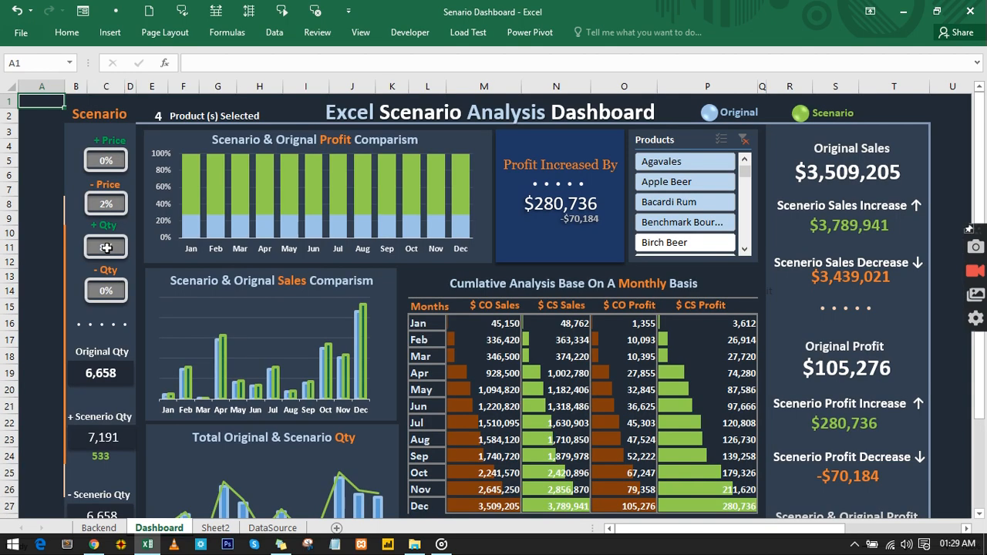
{"action": "left_click", "coordinate": [40, 396]}
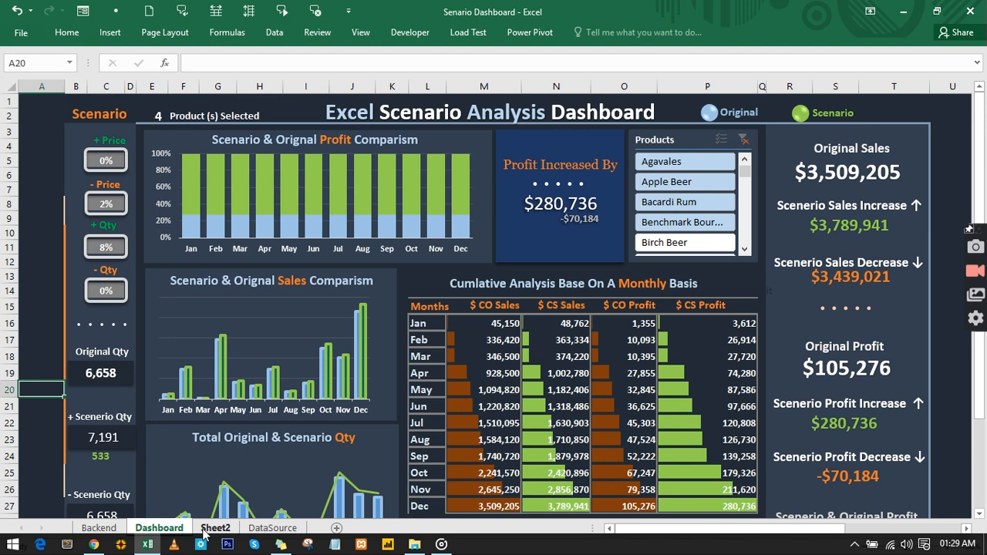
{"action": "left_click", "coordinate": [206, 531]}
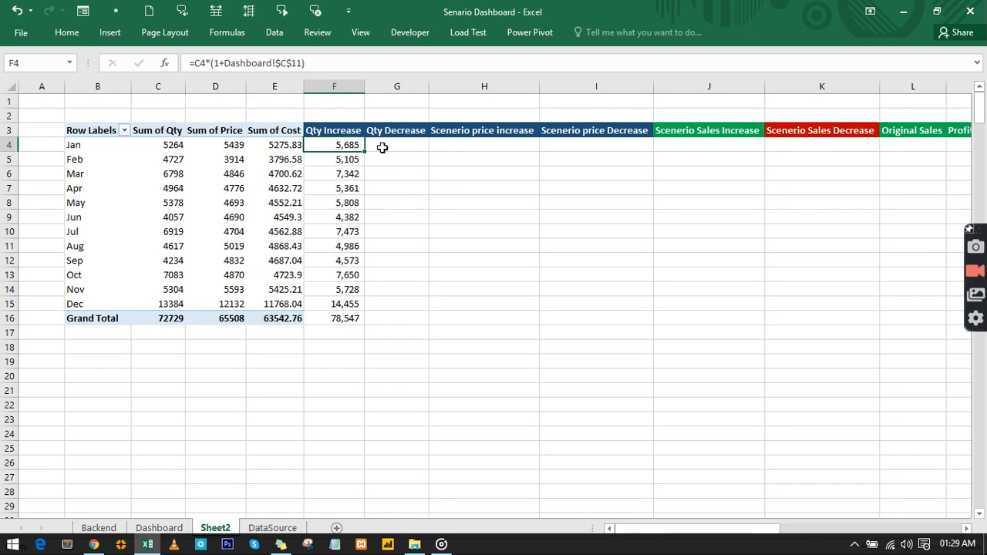
Build the Qty Decrease formula =C4*(1-Dashboard!C14) in G4, referencing the - Qty percentage on the Dashboard sheet.
{"action": "left_click", "coordinate": [382, 146]}
{"action": "type", "text": "="}
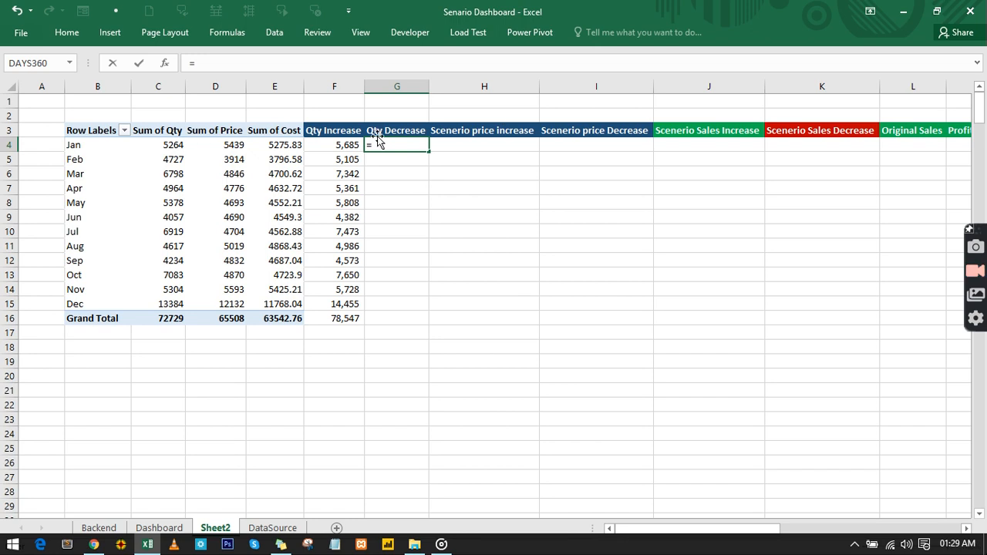
{"action": "left_click", "coordinate": [171, 145]}
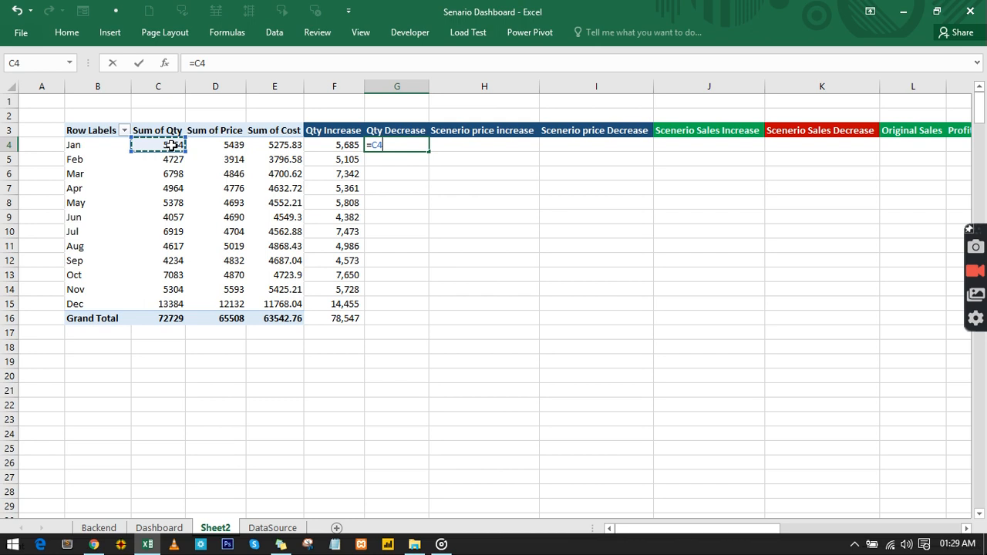
{"action": "type", "text": "*("}
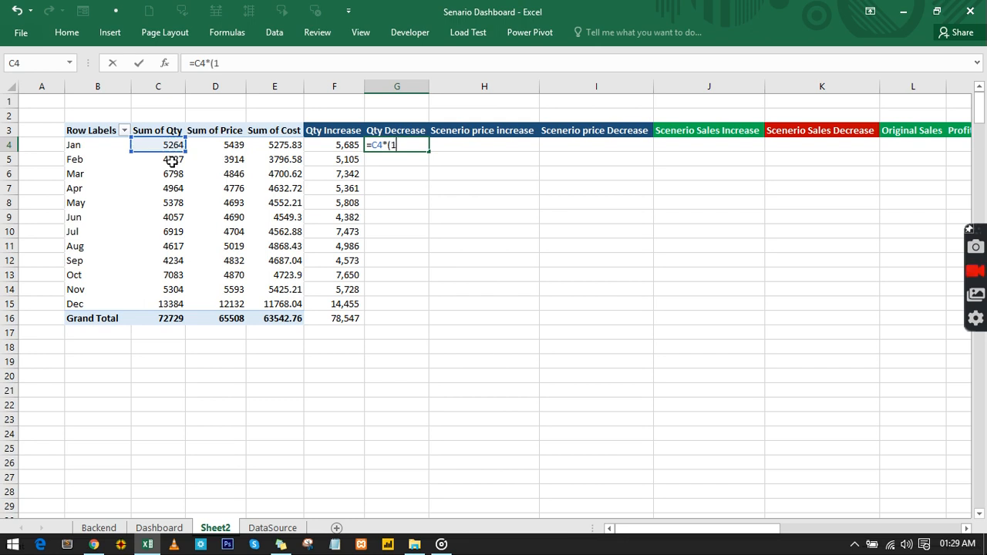
{"action": "type", "text": "1-"}
{"action": "left_click", "coordinate": [159, 527]}
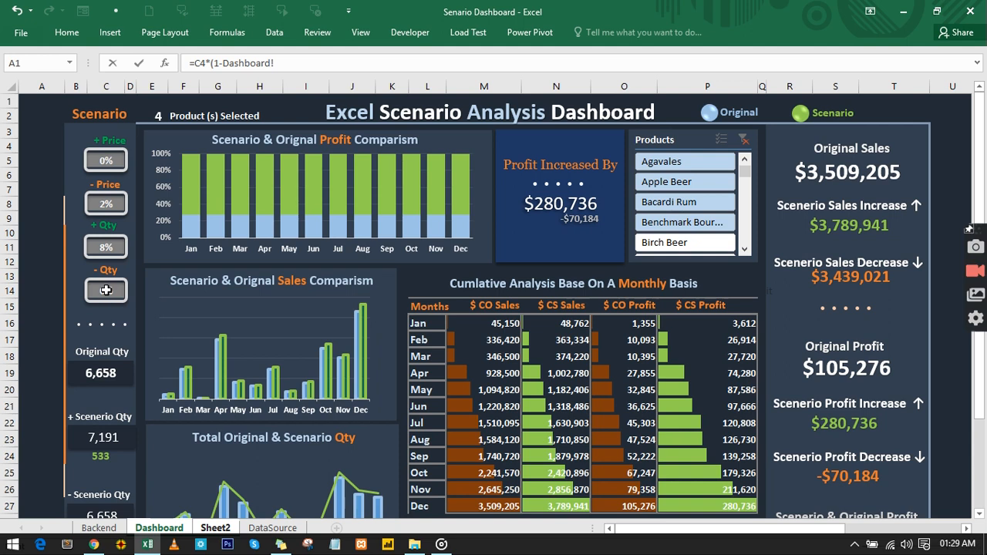
{"action": "left_click", "coordinate": [106, 290]}
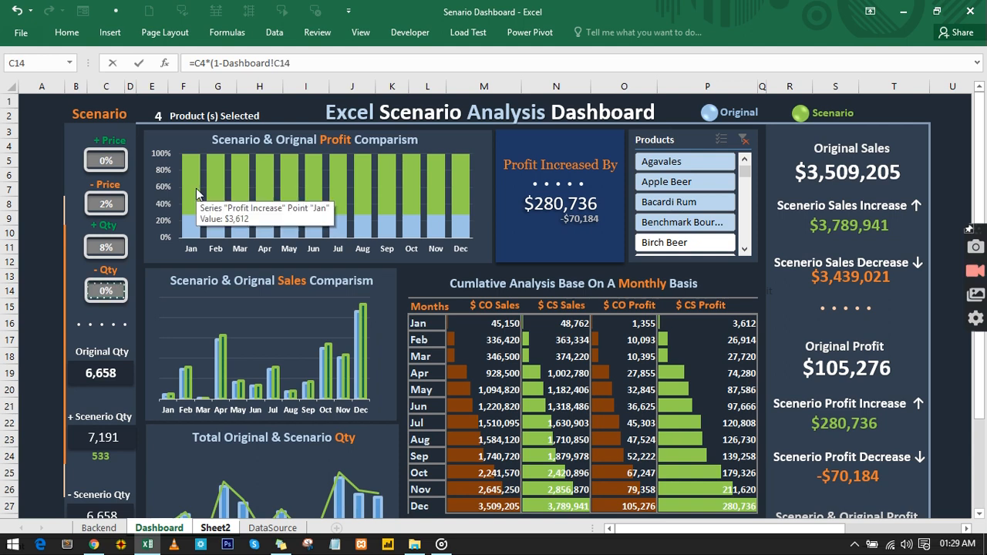
{"action": "type", "text": ")"}
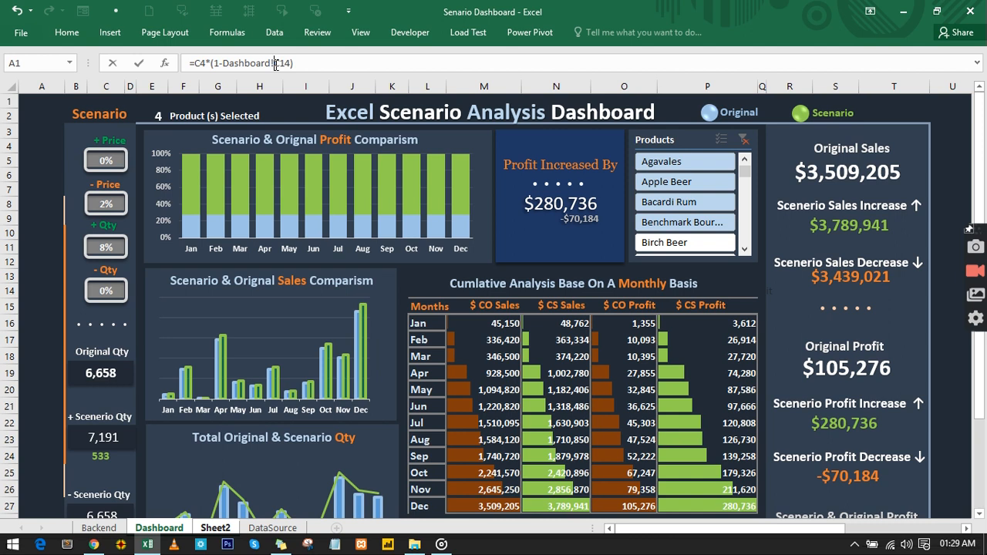
Make the Dashboard reference in the Qty Decrease formula absolute as $C$14 and commit it in G4.
{"action": "left_click", "coordinate": [275, 63]}
{"action": "type", "text": "$"}
{"action": "key", "text": "Right"}
{"action": "type", "text": "$"}
{"action": "key", "text": "Return"}
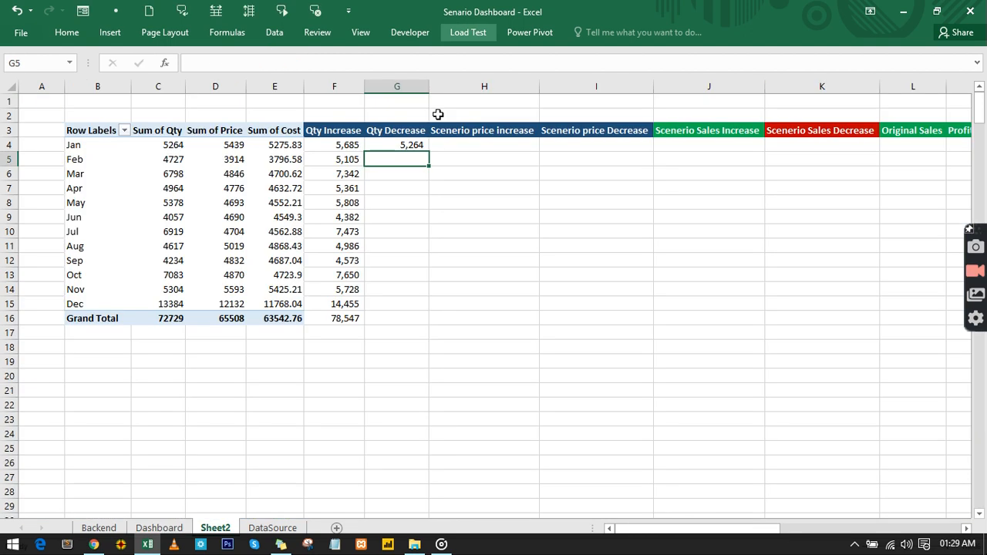
Fill the Qty Decrease formula from G4 down through the Grand Total row to G16 and compare it with the Qty and Qty Increase cells.
{"action": "left_click", "coordinate": [409, 146]}
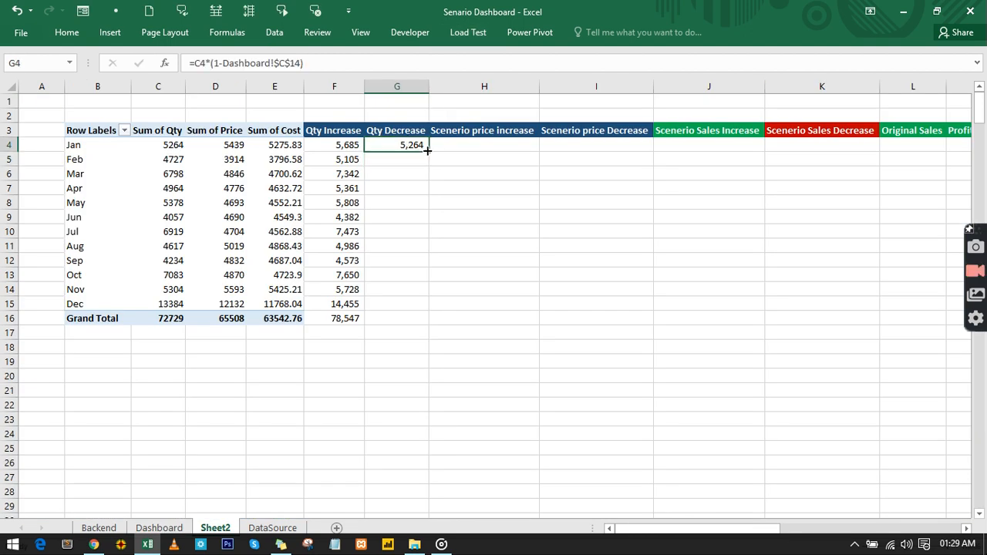
{"action": "left_click_drag", "start_coordinate": [427, 151], "coordinate": [426, 325]}
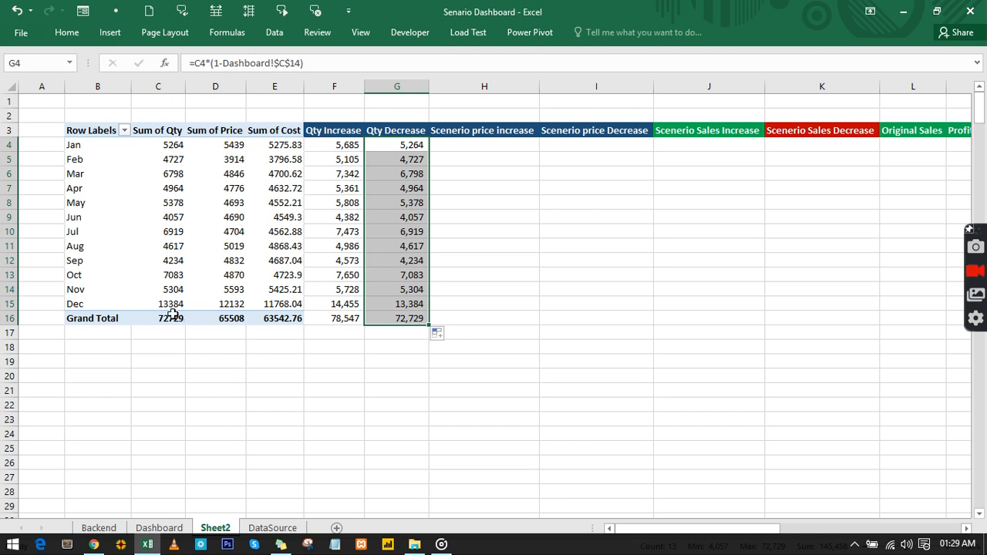
{"action": "left_click", "coordinate": [166, 145]}
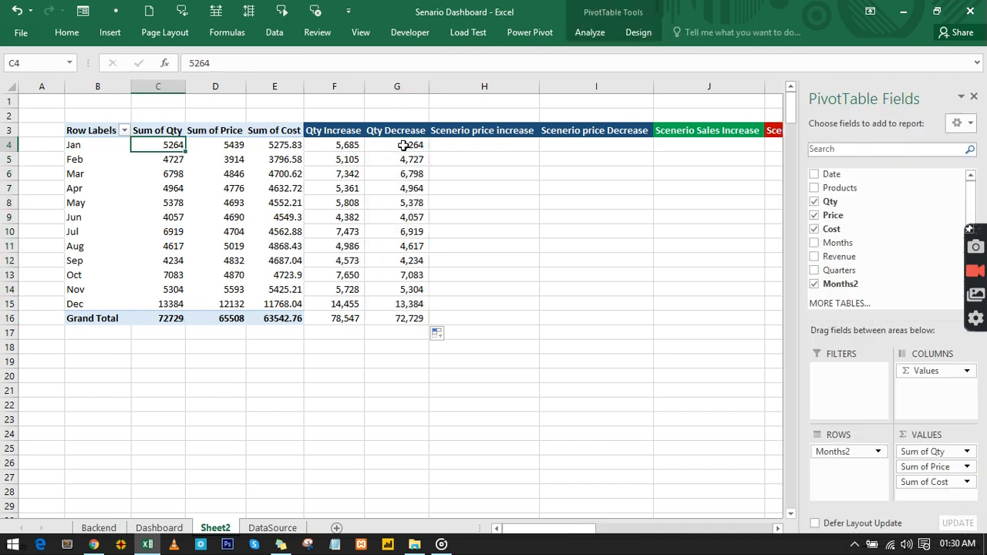
{"action": "left_click", "coordinate": [334, 145]}
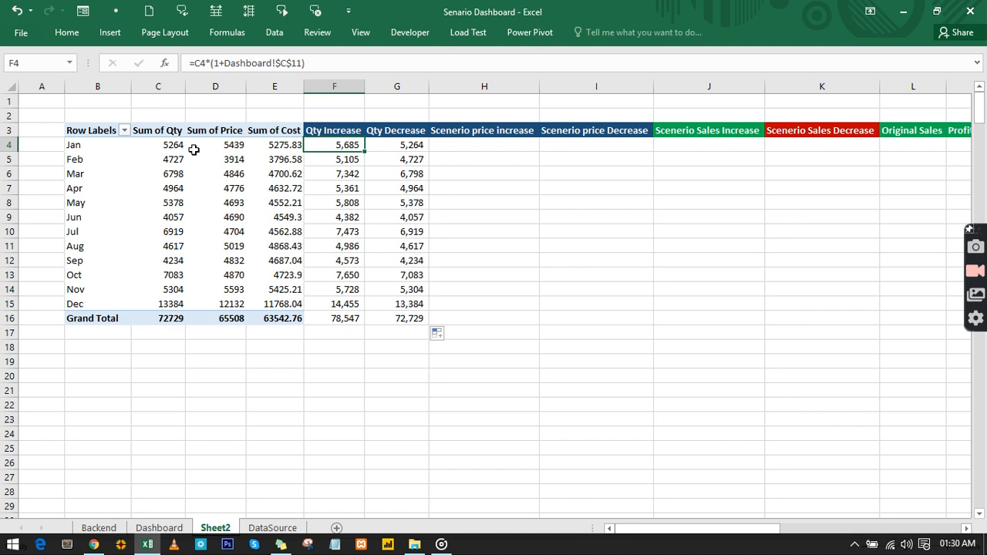
Build the Scenerio price increase formula =D4*(1+Dashboard!C5) in H4, referencing the + Price percentage on the Dashboard sheet.
{"action": "left_click", "coordinate": [466, 147]}
{"action": "type", "text": "="}
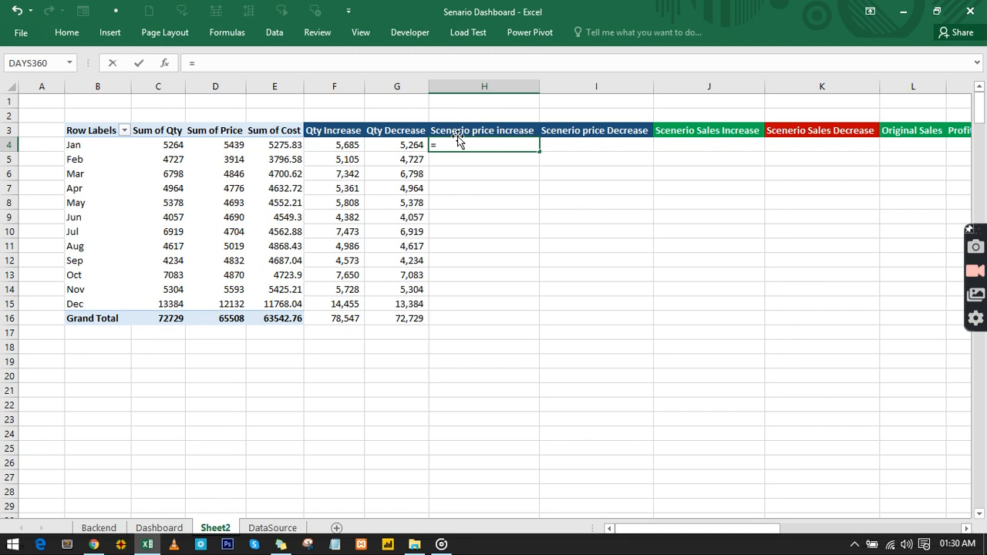
{"action": "left_click", "coordinate": [235, 145]}
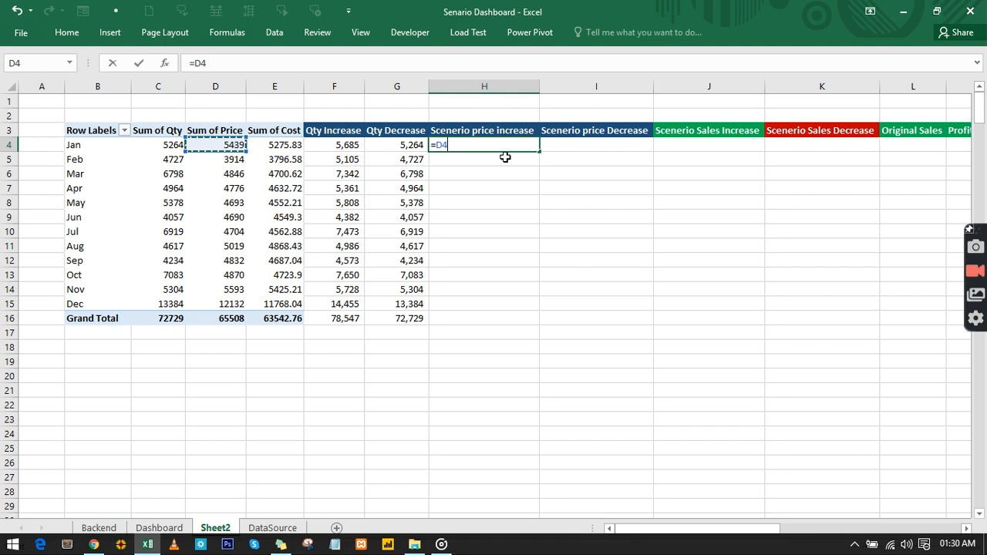
{"action": "type", "text": "*("}
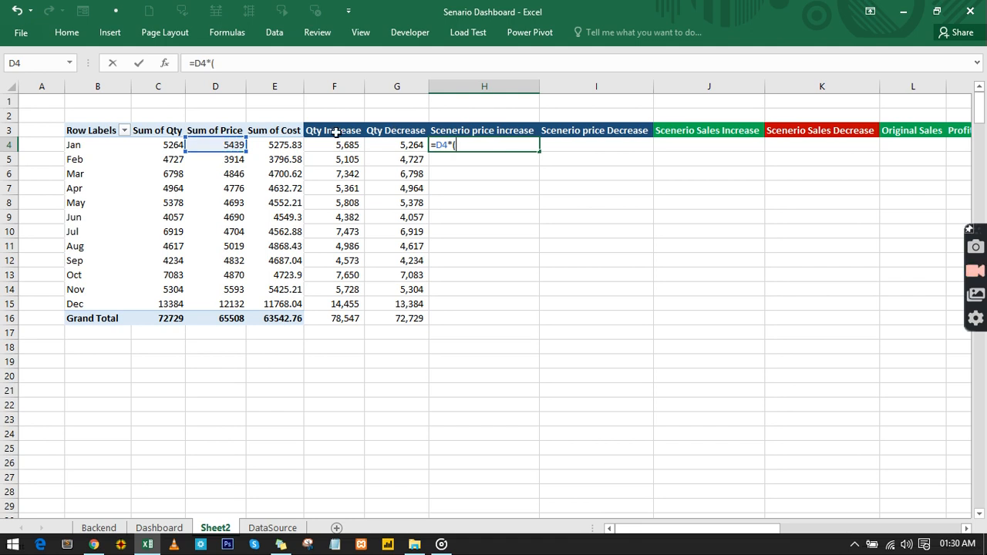
{"action": "type", "text": "1+"}
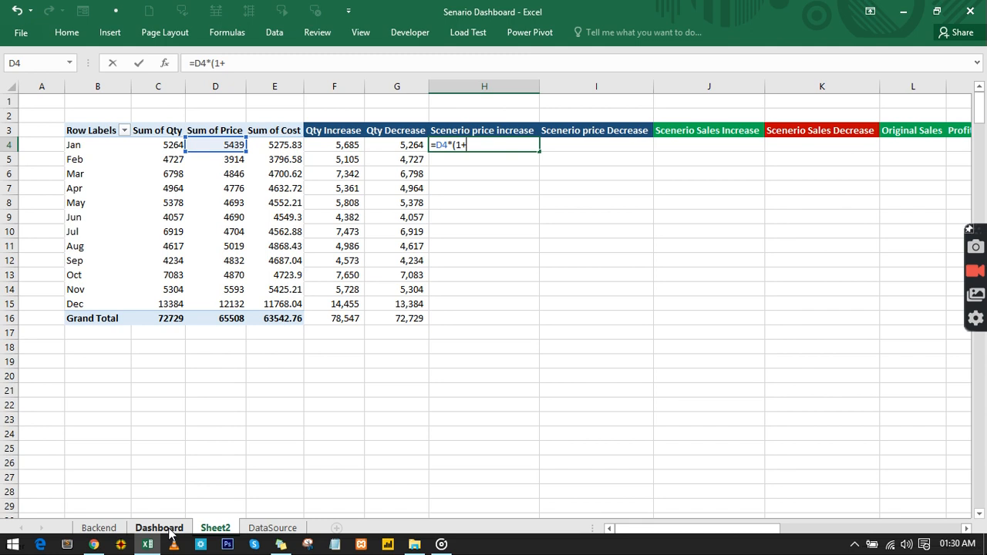
{"action": "left_click", "coordinate": [159, 528]}
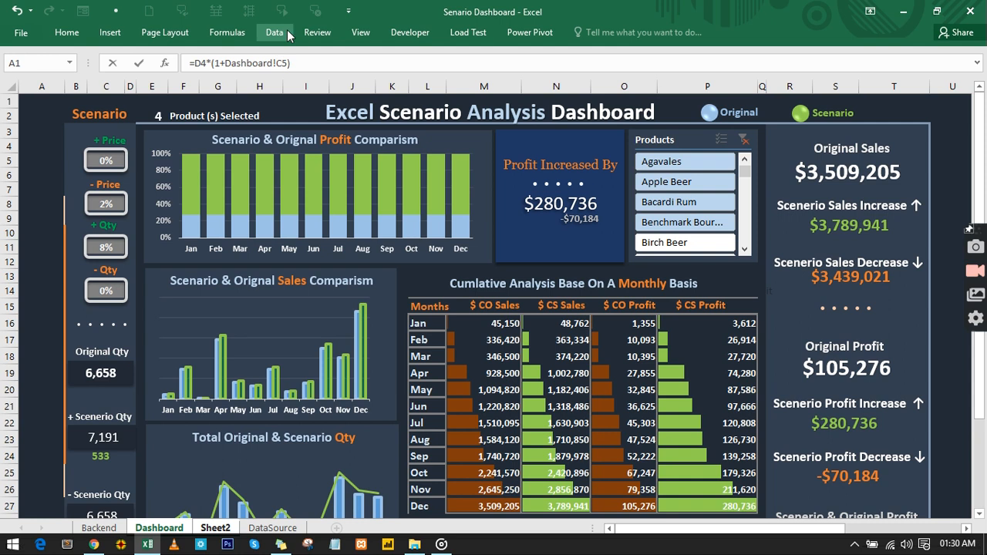
Make the Dashboard reference absolute as $C$5, commit the Scenerio price increase formula, and fill it down from H4 to H16.
{"action": "key", "text": "F4"}
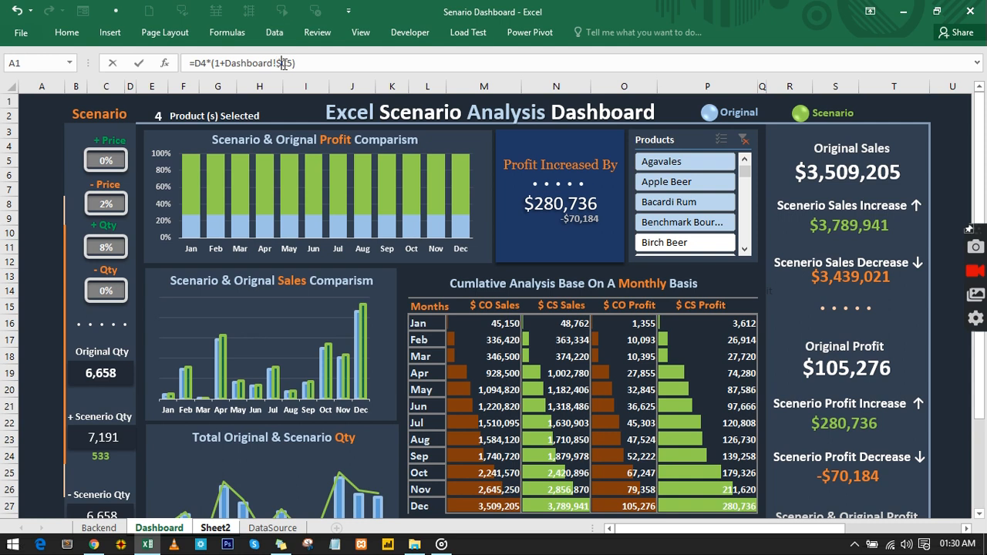
{"action": "key", "text": "F4"}
{"action": "key", "text": "F4"}
{"action": "key", "text": "Return"}
{"action": "left_click", "coordinate": [507, 143]}
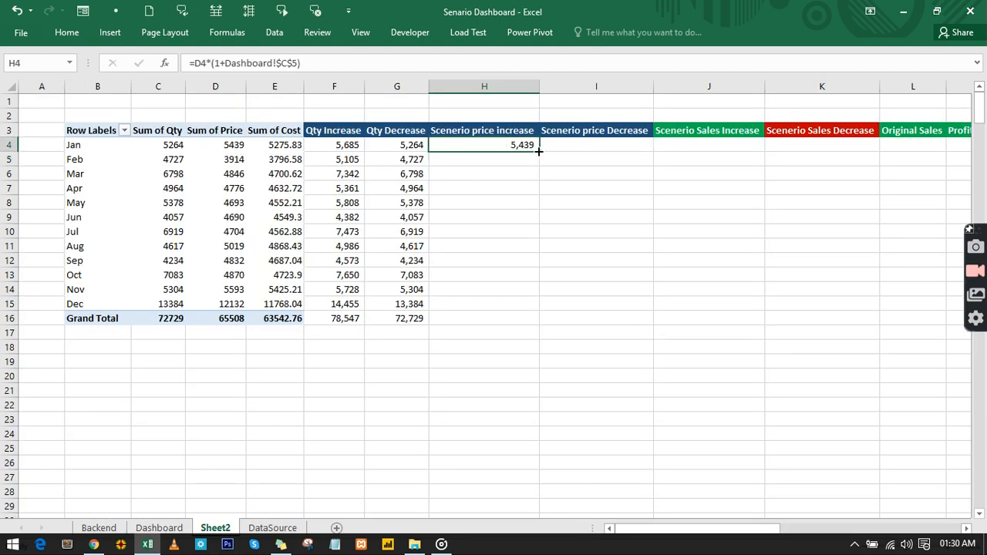
{"action": "double_click", "coordinate": [538, 151]}
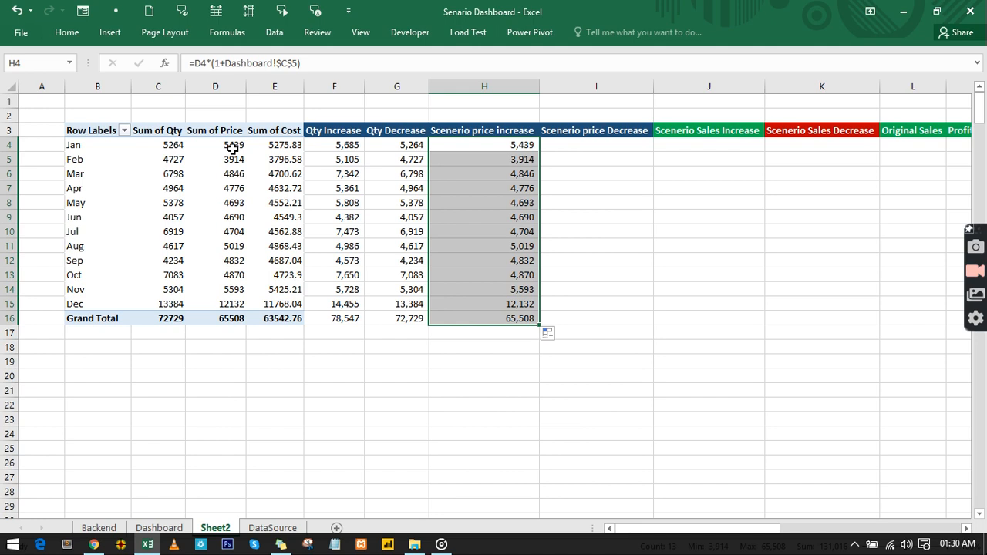
Set the + Price percentage on the Dashboard sheet to 2% and check the Scenerio price increase cell H4 on Sheet2.
{"action": "left_click", "coordinate": [168, 527]}
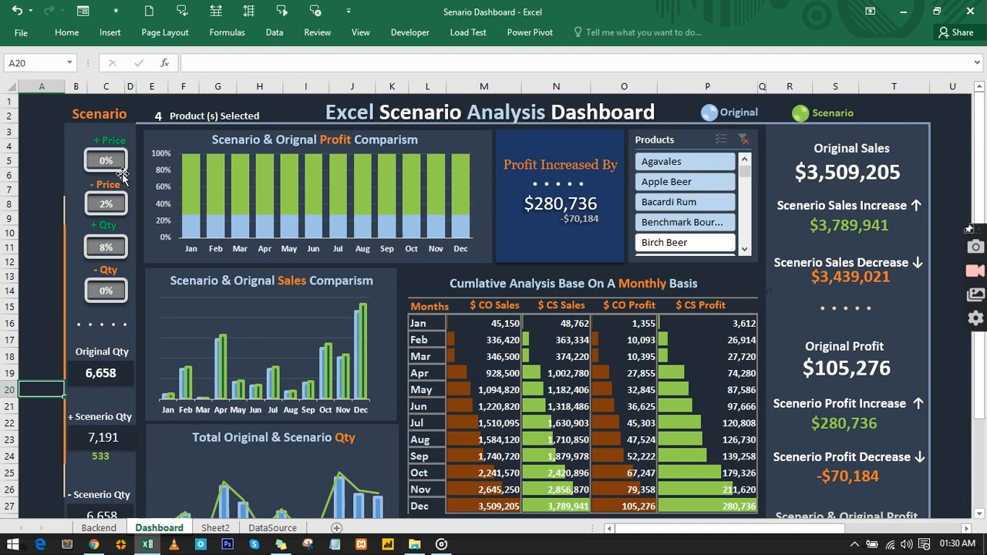
{"action": "left_click", "coordinate": [106, 161]}
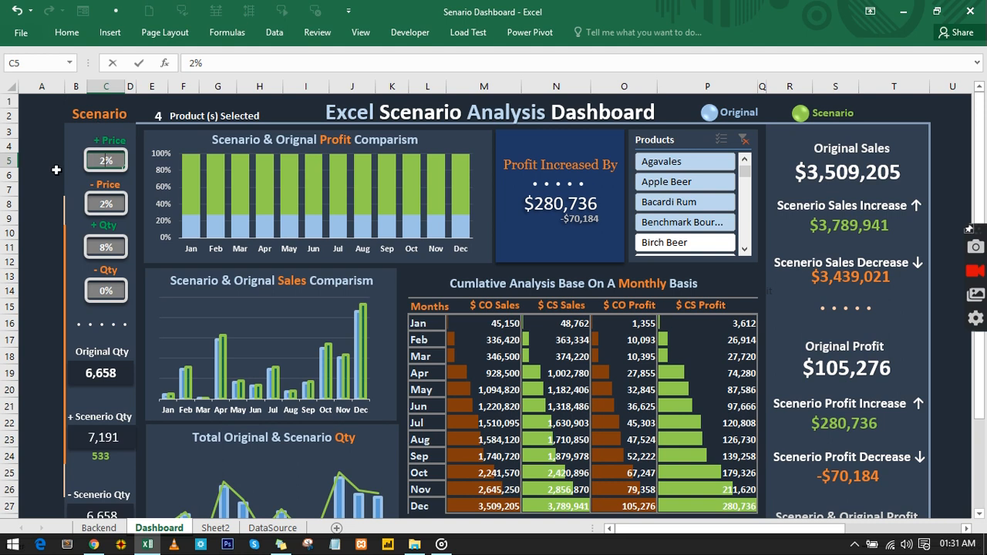
{"action": "left_click", "coordinate": [100, 528]}
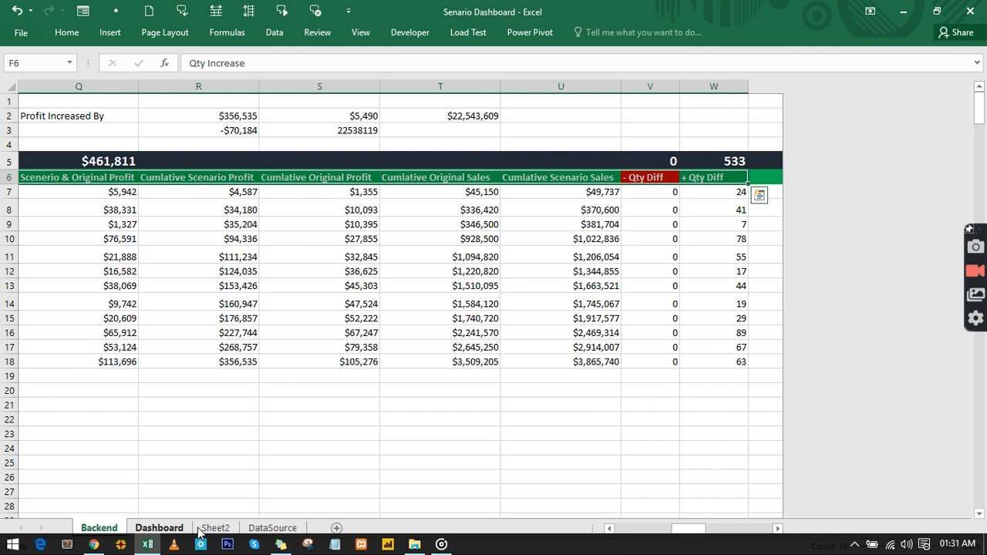
{"action": "left_click", "coordinate": [213, 528]}
{"action": "left_click", "coordinate": [514, 146]}
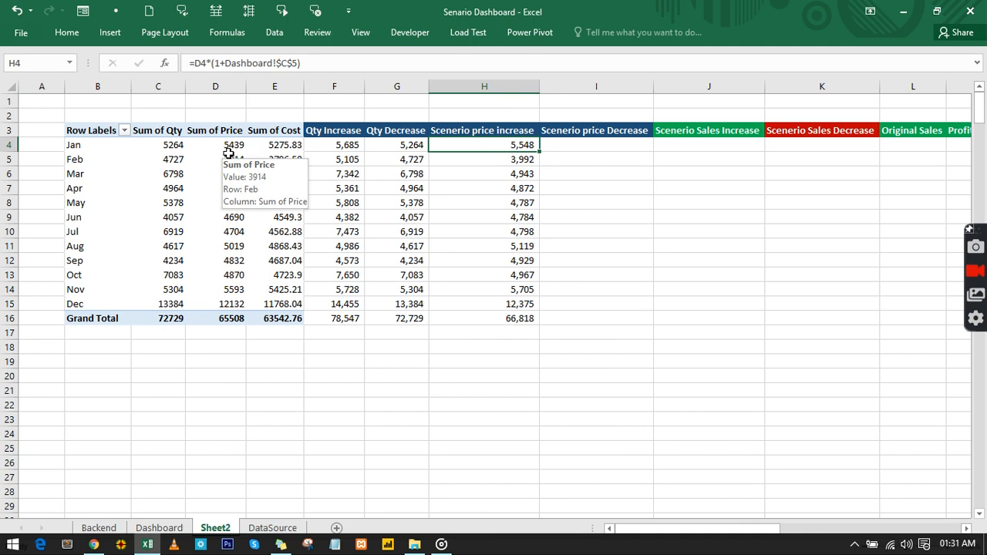
Build the Scenerio price Decrease formula =D4*(1-Dashboard!C8) in I4, referencing the - Price percentage on the Dashboard sheet.
{"action": "left_click", "coordinate": [567, 146]}
{"action": "type", "text": "="}
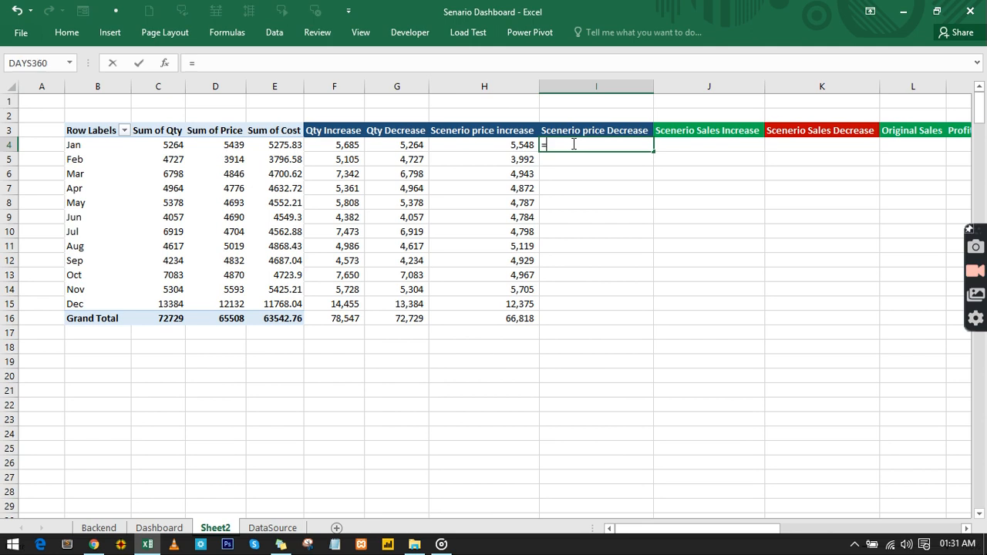
{"action": "left_click", "coordinate": [233, 145]}
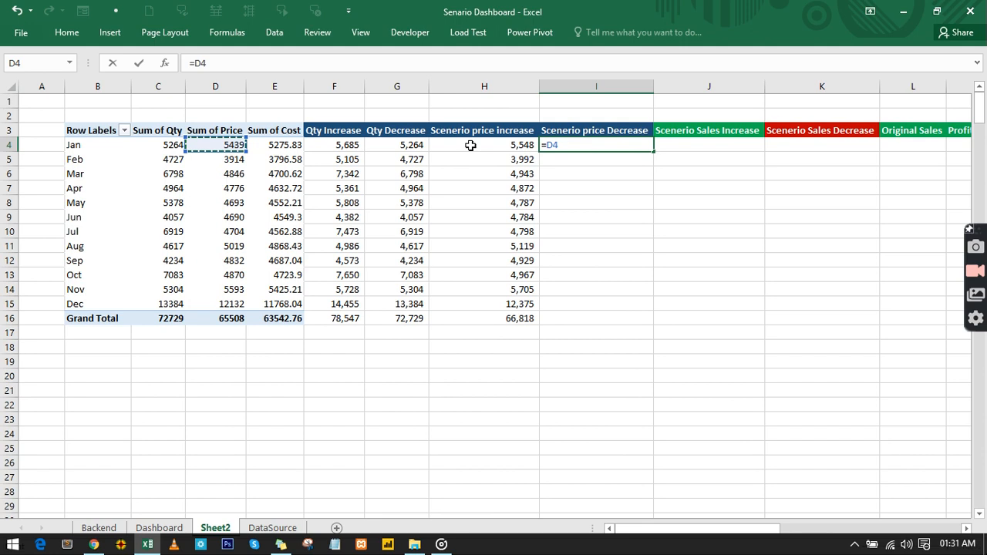
{"action": "type", "text": "*("}
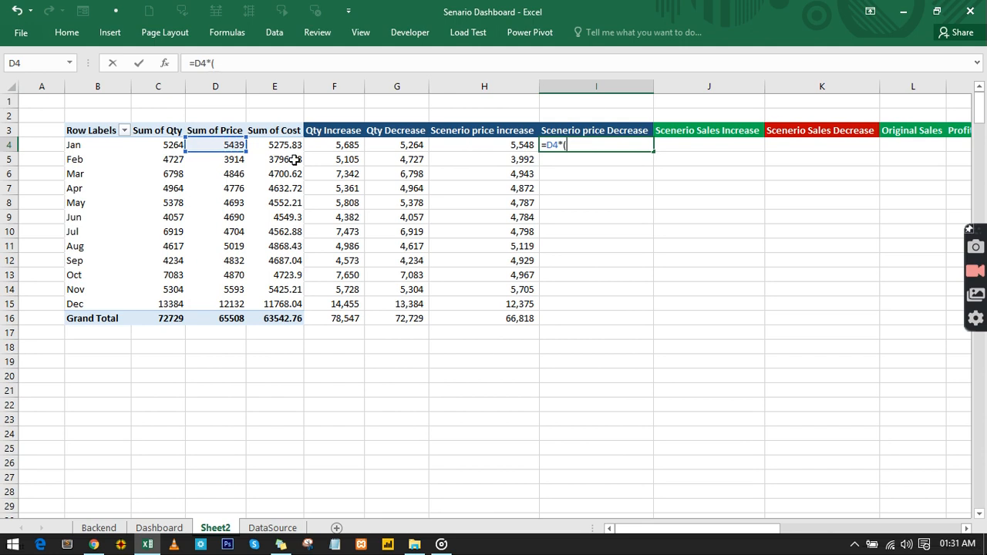
{"action": "type", "text": "1-"}
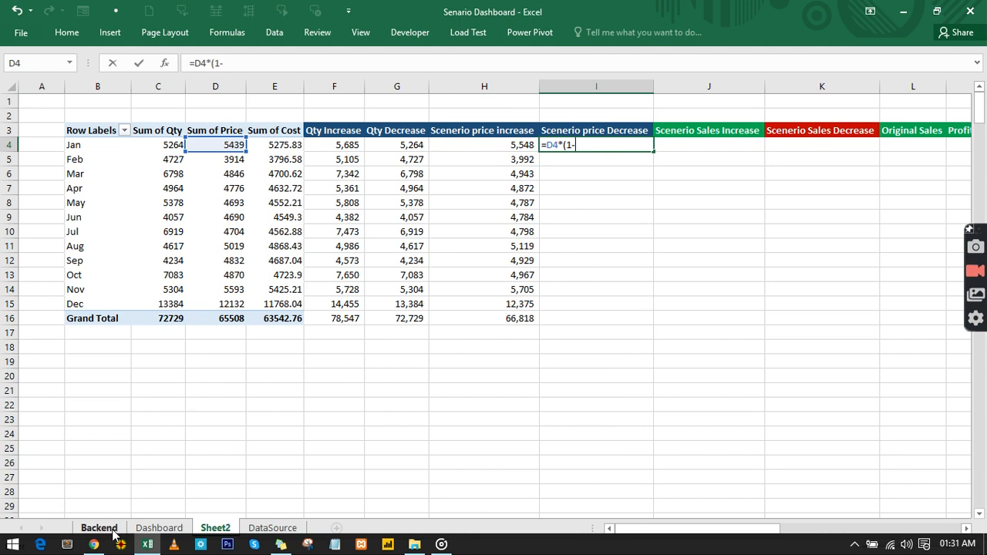
{"action": "left_click", "coordinate": [157, 528]}
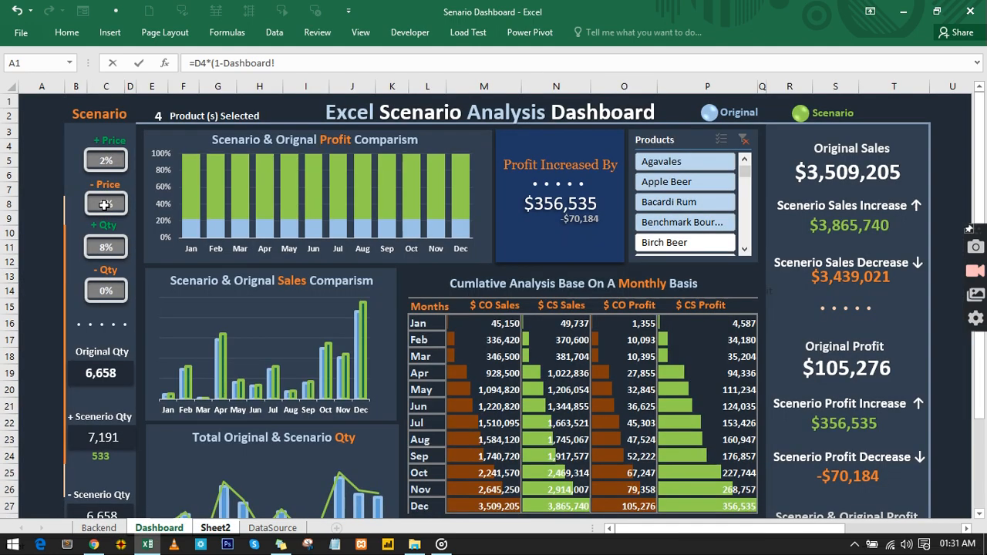
{"action": "left_click", "coordinate": [105, 204]}
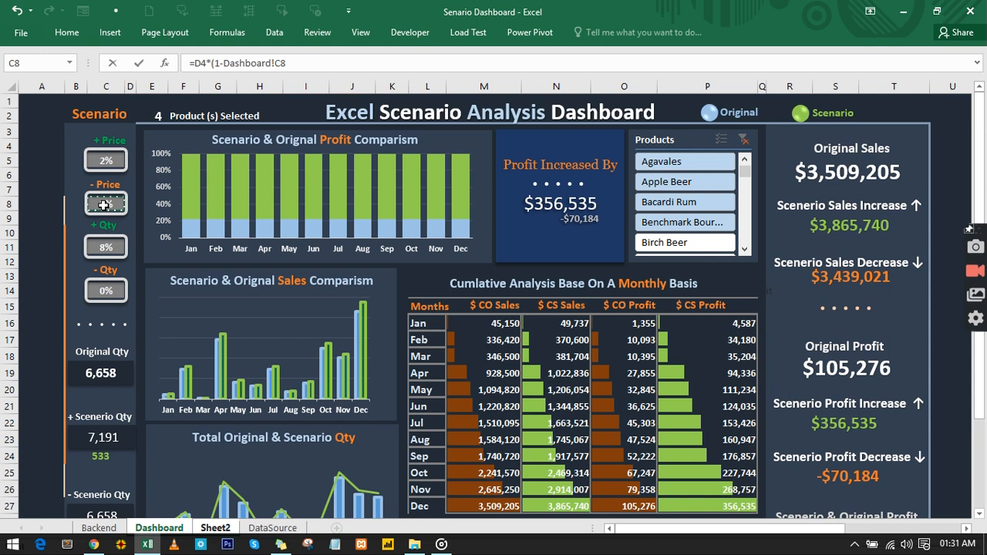
{"action": "type", "text": ")"}
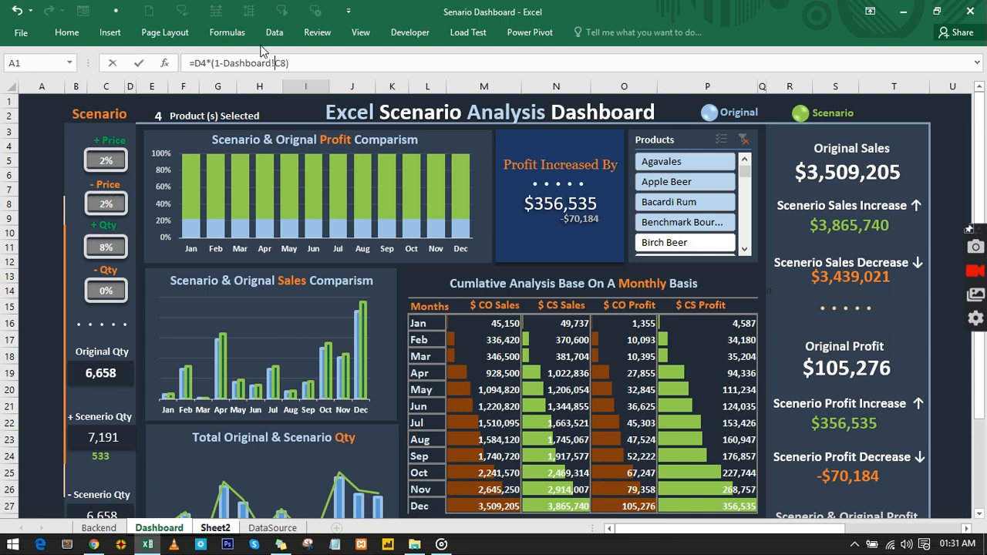
Make the Dashboard reference absolute as $C$8, commit the Scenerio price Decrease formula, and fill it down from I4 to I16.
{"action": "left_click", "coordinate": [280, 64]}
{"action": "key", "text": "F4"}
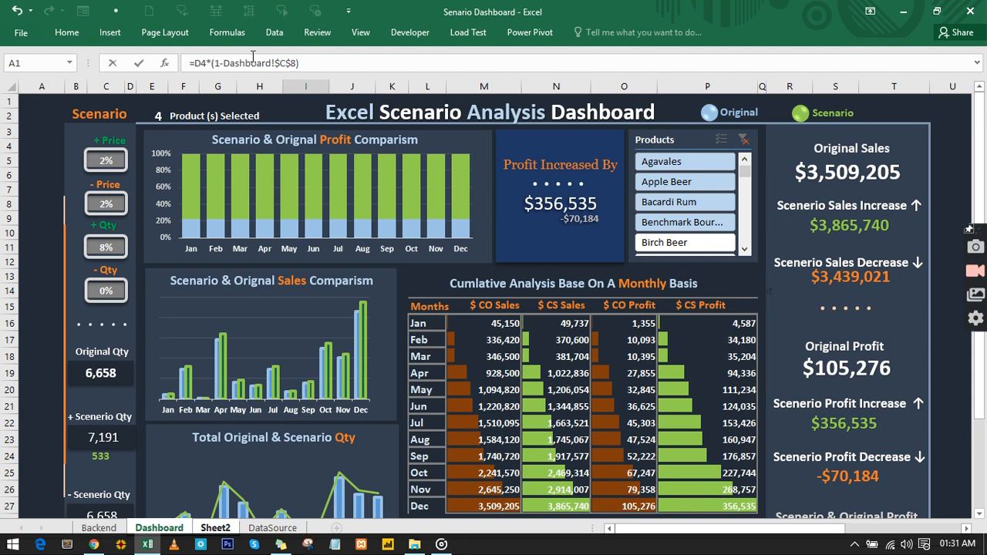
{"action": "key", "text": "Return"}
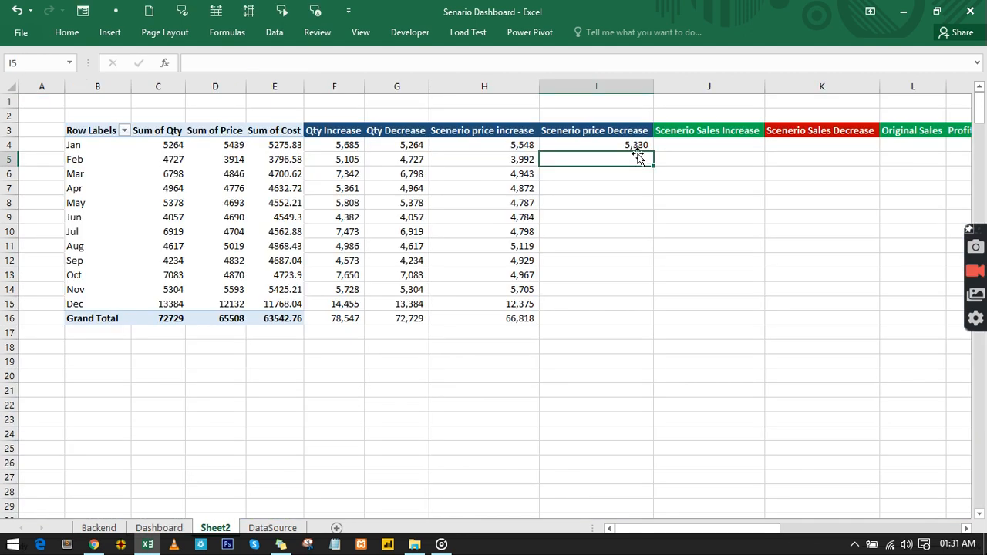
{"action": "left_click", "coordinate": [639, 148]}
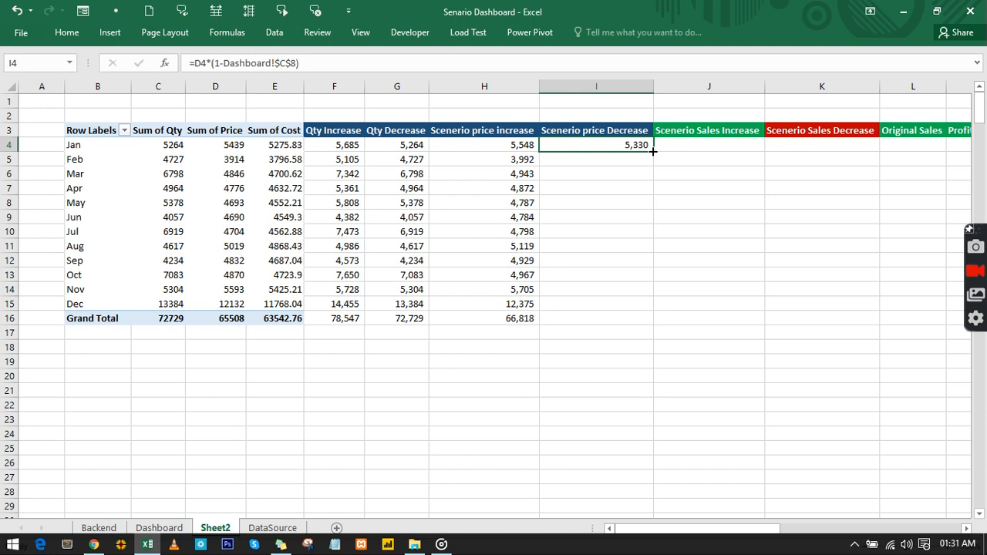
{"action": "left_click_drag", "start_coordinate": [652, 151], "coordinate": [635, 313]}
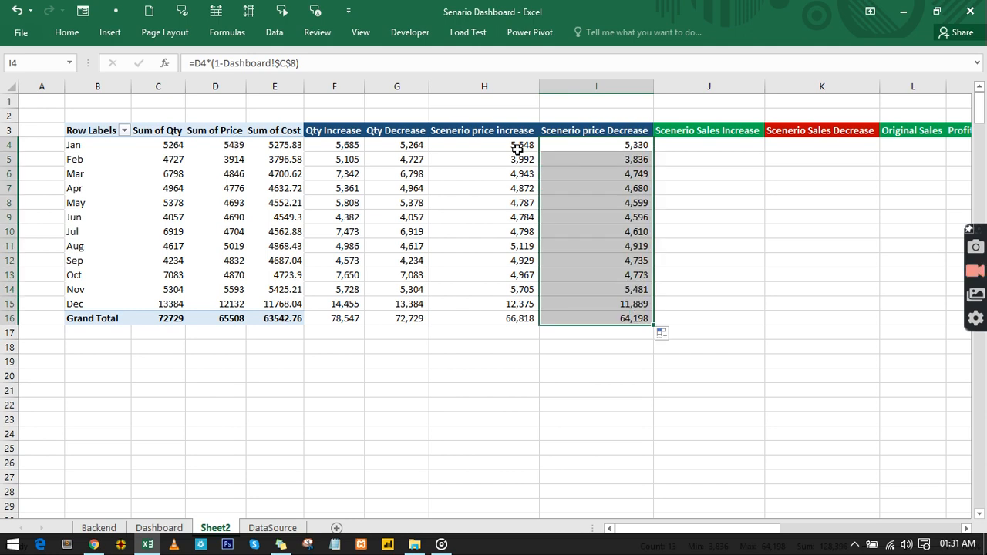
Enter =H4*F4 as the Scenerio Sales Increase formula in J4 and fill it down to J16.
{"action": "left_click", "coordinate": [694, 145]}
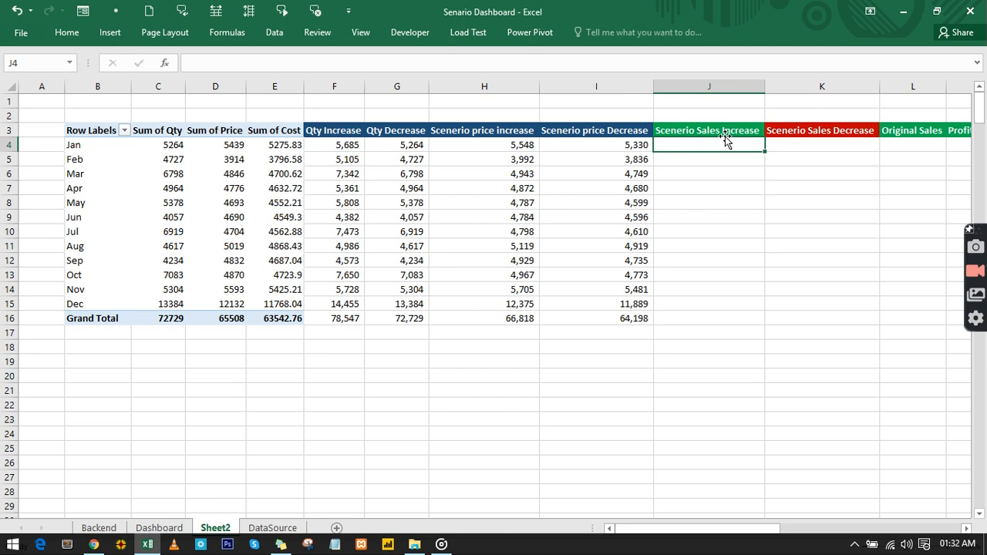
{"action": "type", "text": "="}
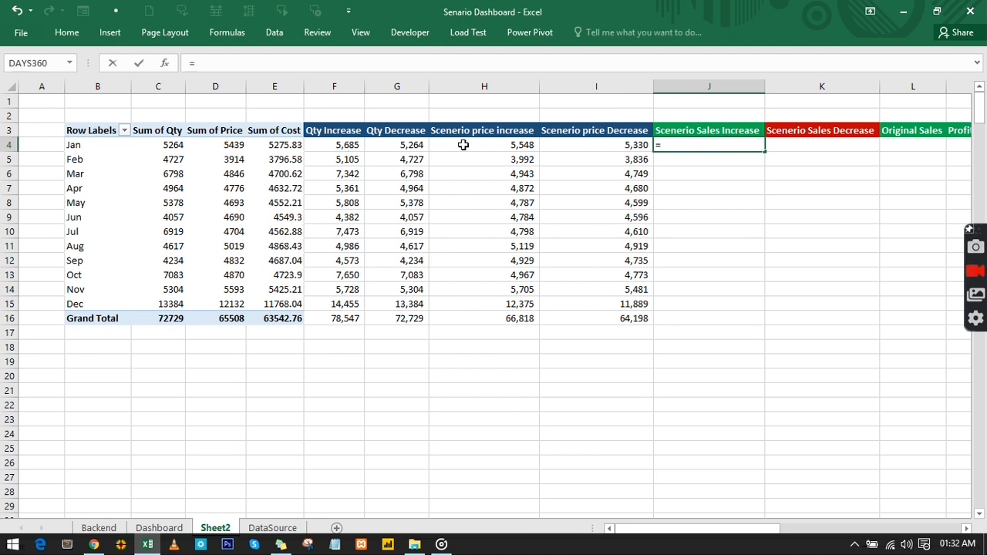
{"action": "left_click", "coordinate": [497, 145]}
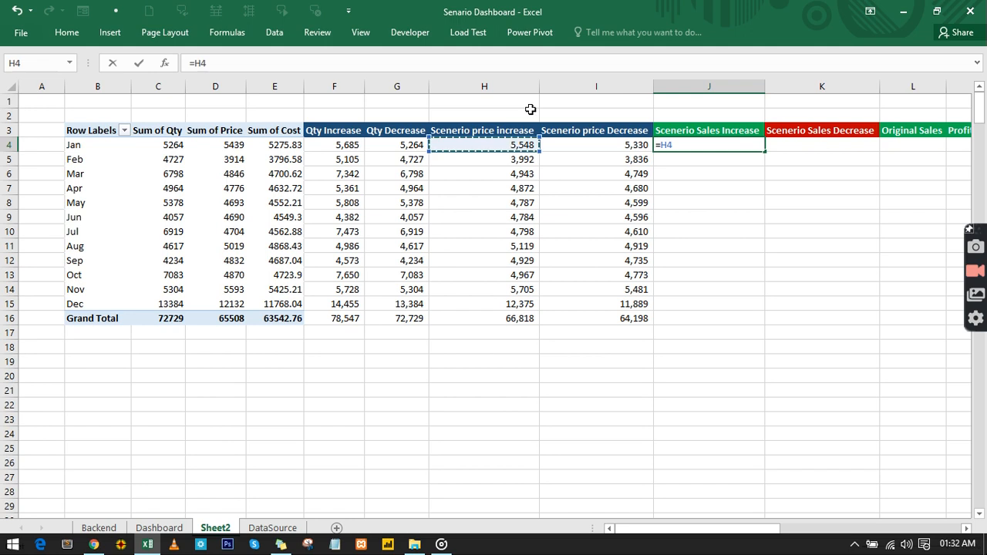
{"action": "type", "text": "*"}
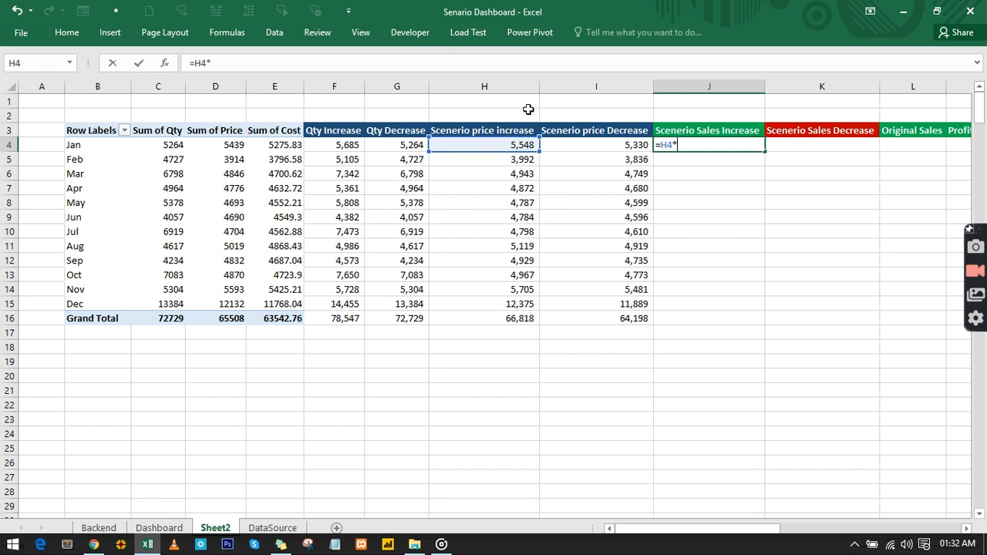
{"action": "left_click", "coordinate": [343, 144]}
{"action": "key", "text": "Return"}
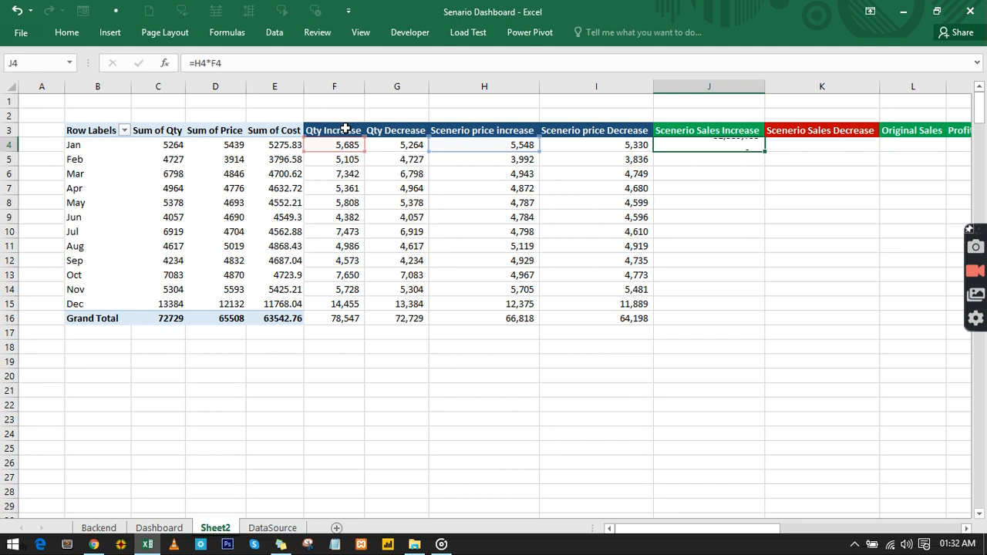
{"action": "left_click", "coordinate": [726, 145]}
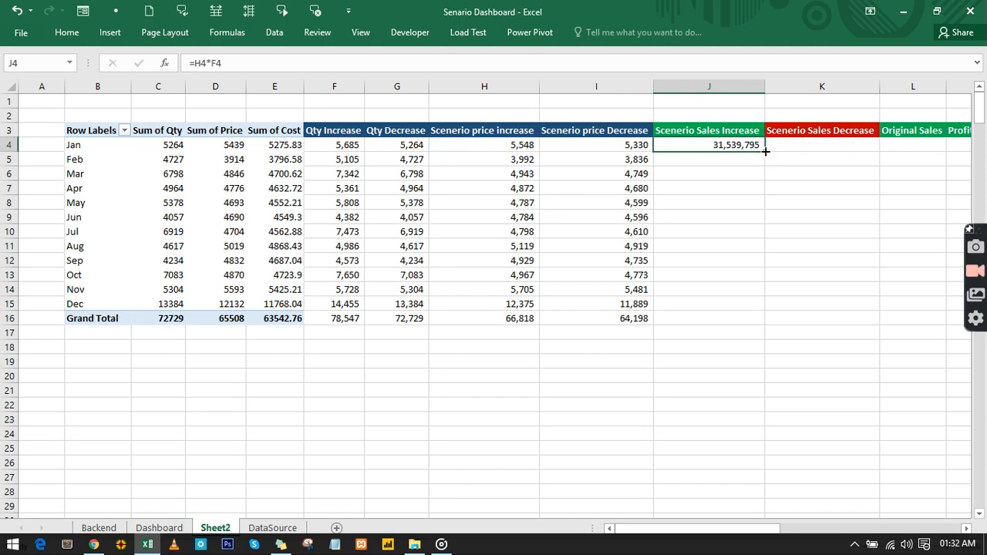
{"action": "double_click", "coordinate": [765, 152]}
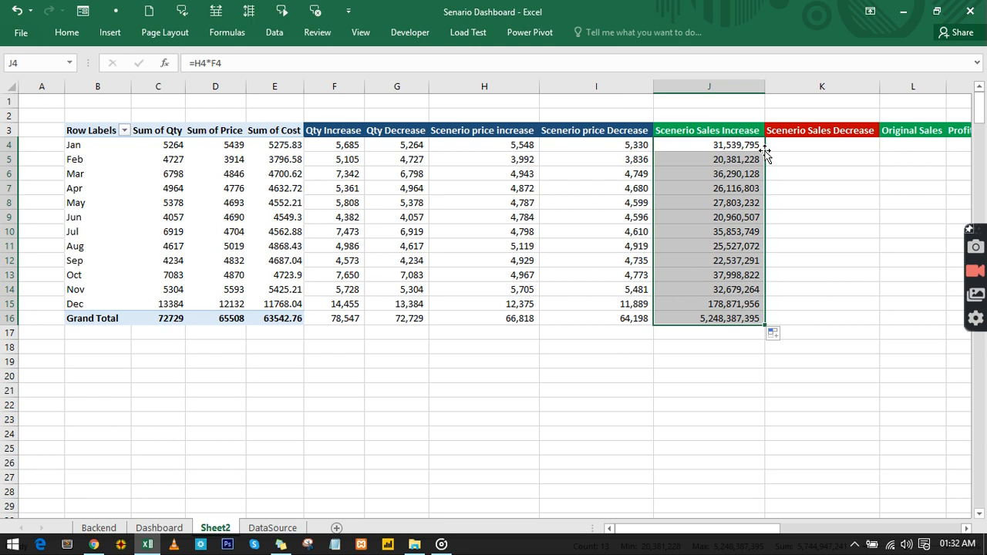
Enter =I4*G4 as the Scenerio Sales Decrease formula in K4 on Sheet2 and fill it down to K16.
{"action": "key", "text": "ctrl+Page_Up"}
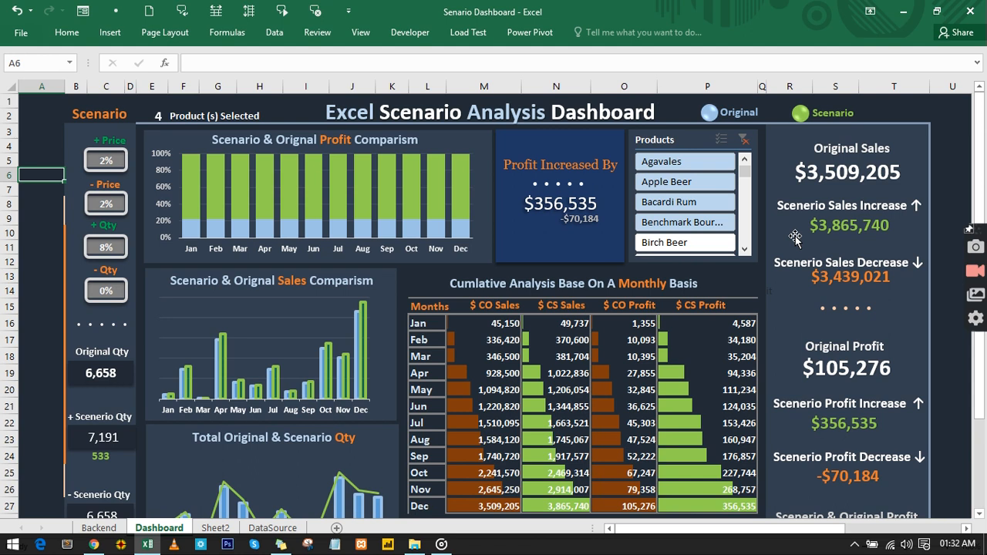
{"action": "left_click", "coordinate": [214, 528]}
{"action": "left_click", "coordinate": [812, 146]}
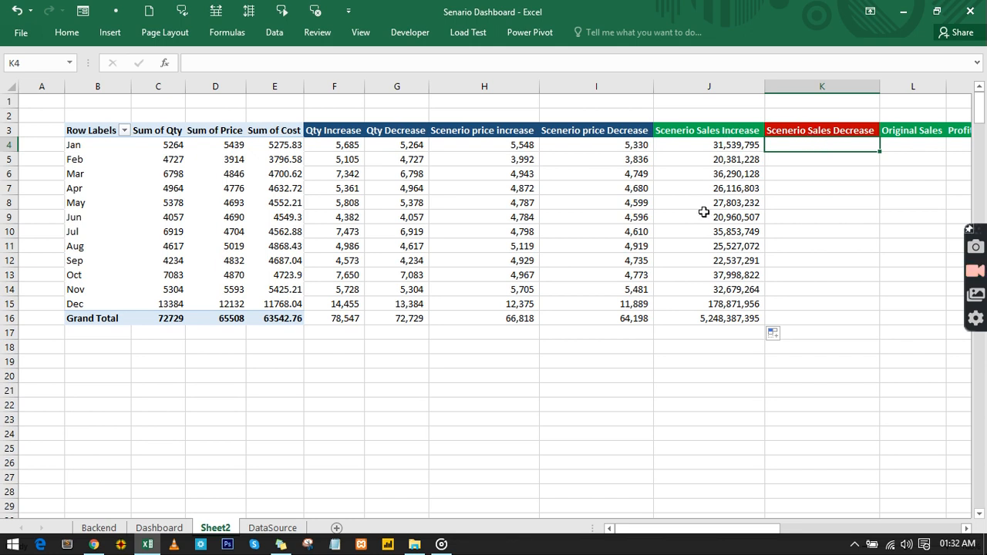
{"action": "type", "text": "="}
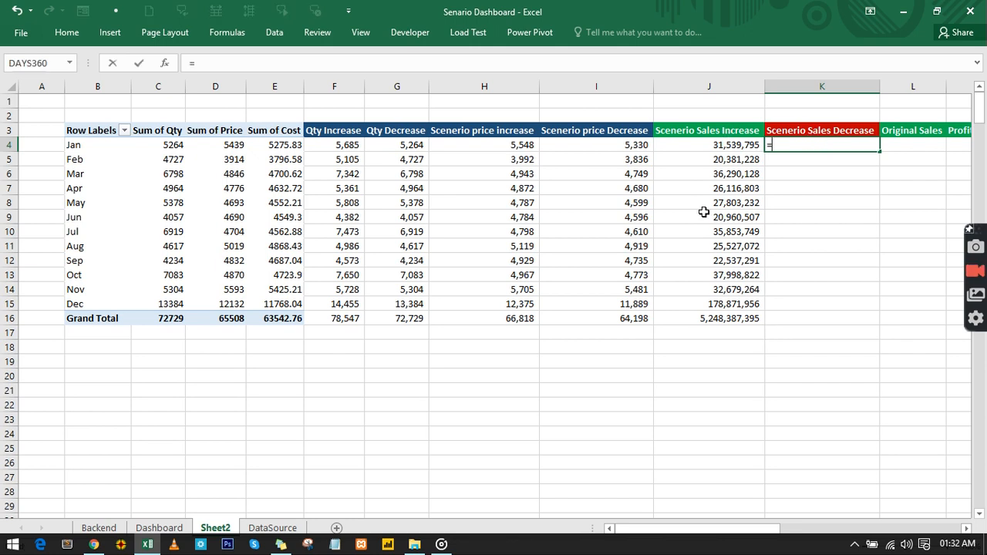
{"action": "left_click", "coordinate": [585, 145]}
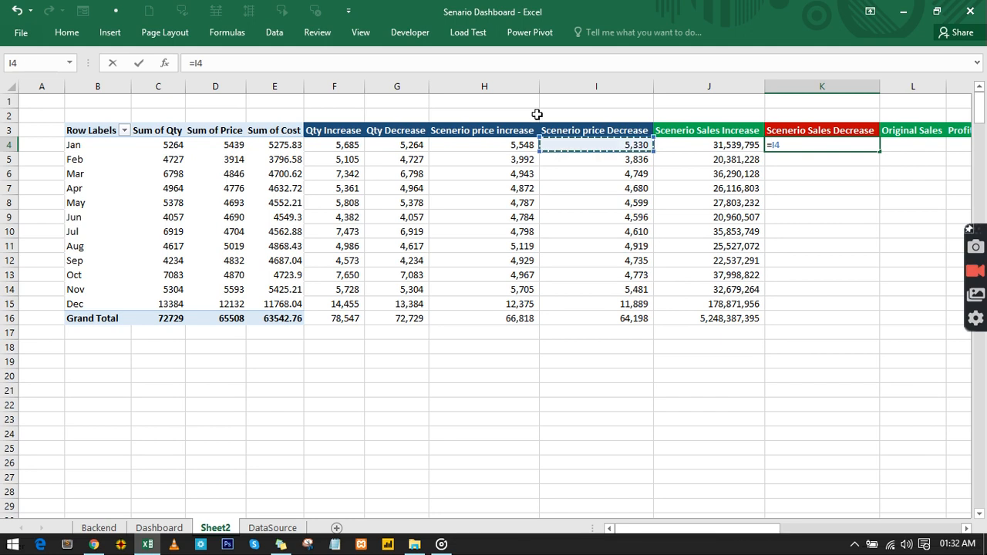
{"action": "type", "text": "*"}
{"action": "left_click", "coordinate": [411, 144]}
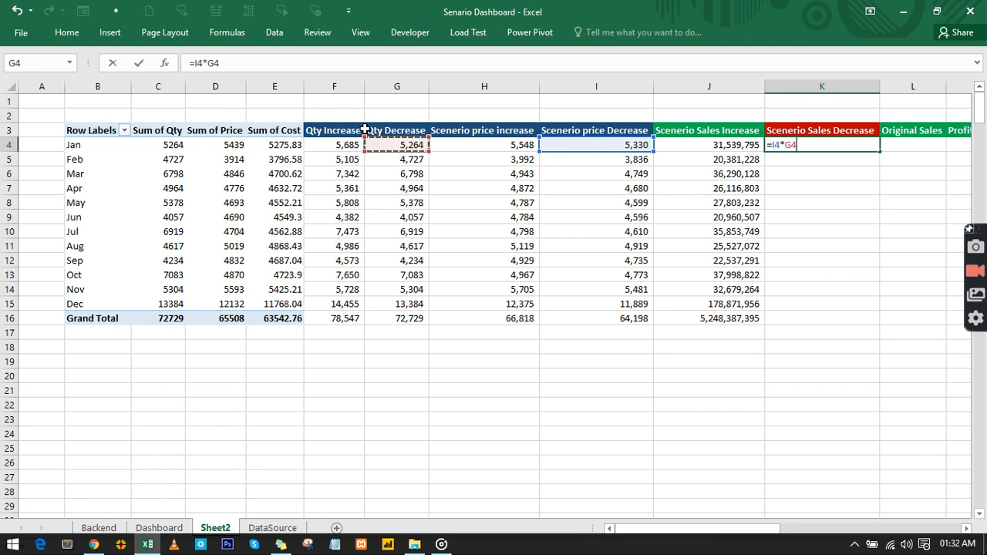
{"action": "key", "text": "Return"}
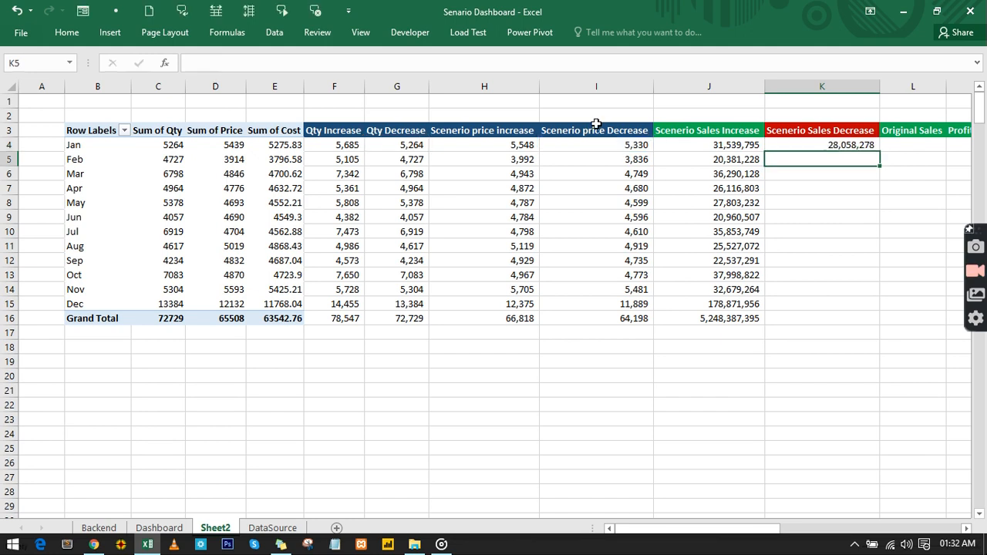
{"action": "left_click", "coordinate": [856, 146]}
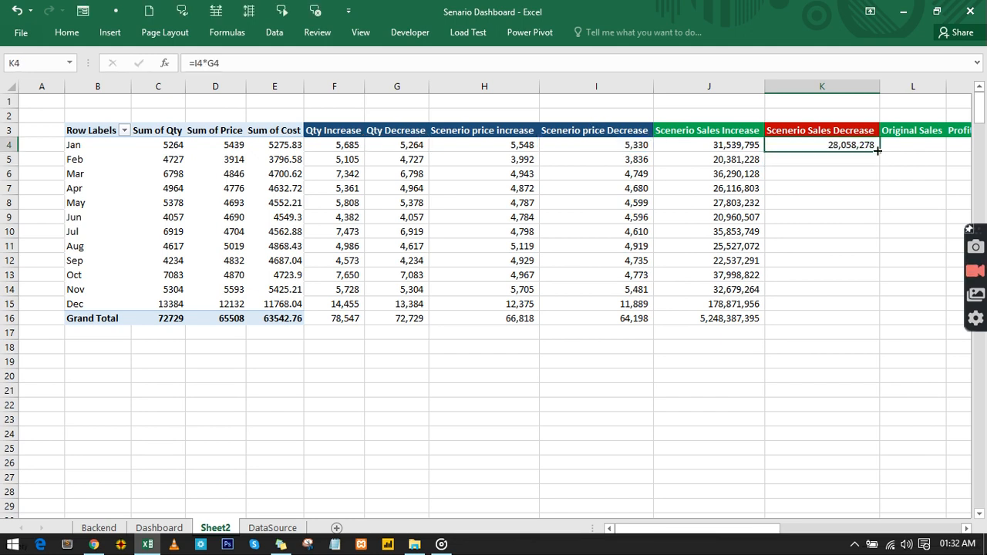
{"action": "double_click", "coordinate": [876, 151]}
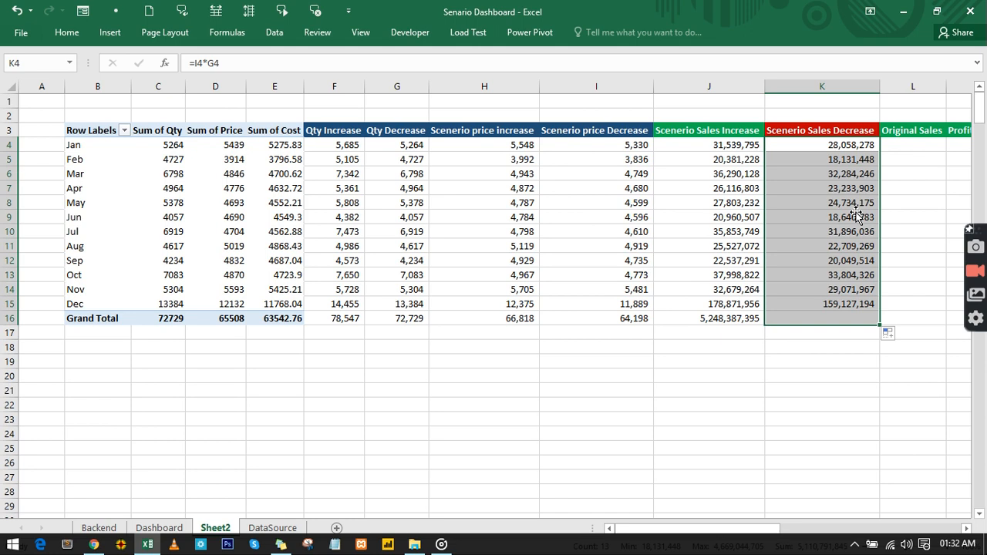
Enter =C4*D4 as the Original Sales formula in L4, multiplying quantity by price, and fill it down to L16.
{"action": "left_click", "coordinate": [966, 529]}
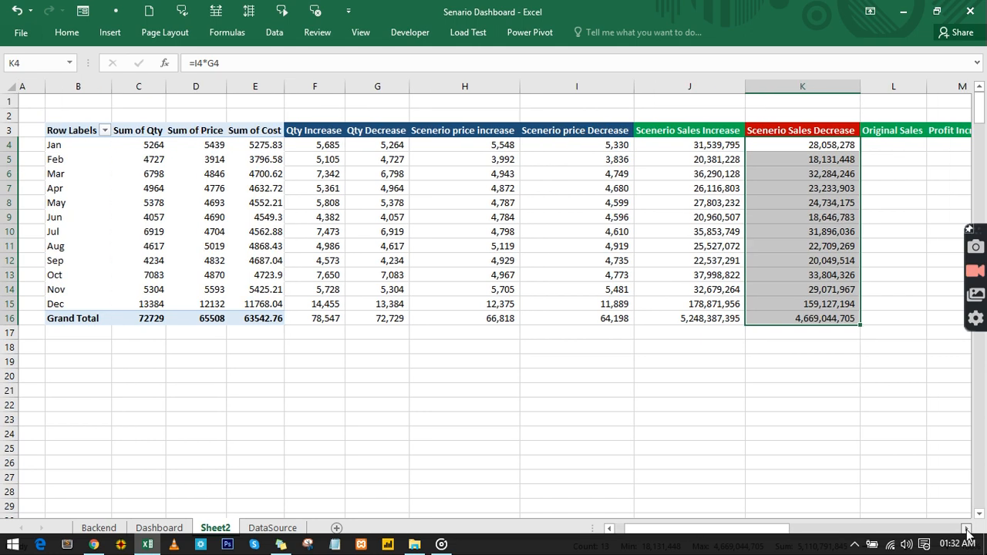
{"action": "left_click", "coordinate": [966, 529]}
{"action": "left_click", "coordinate": [569, 146]}
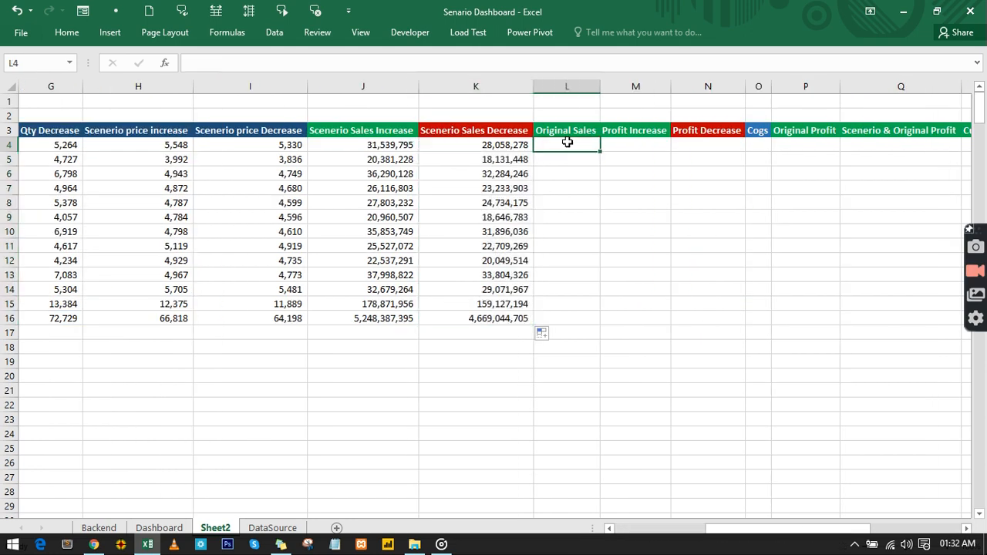
{"action": "type", "text": "="}
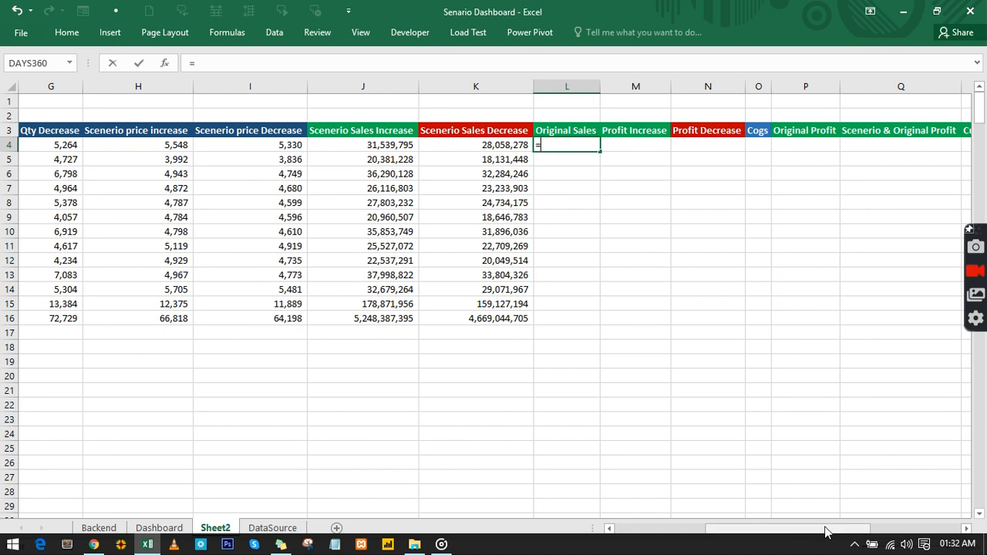
{"action": "left_click_drag", "start_coordinate": [825, 530], "coordinate": [736, 531]}
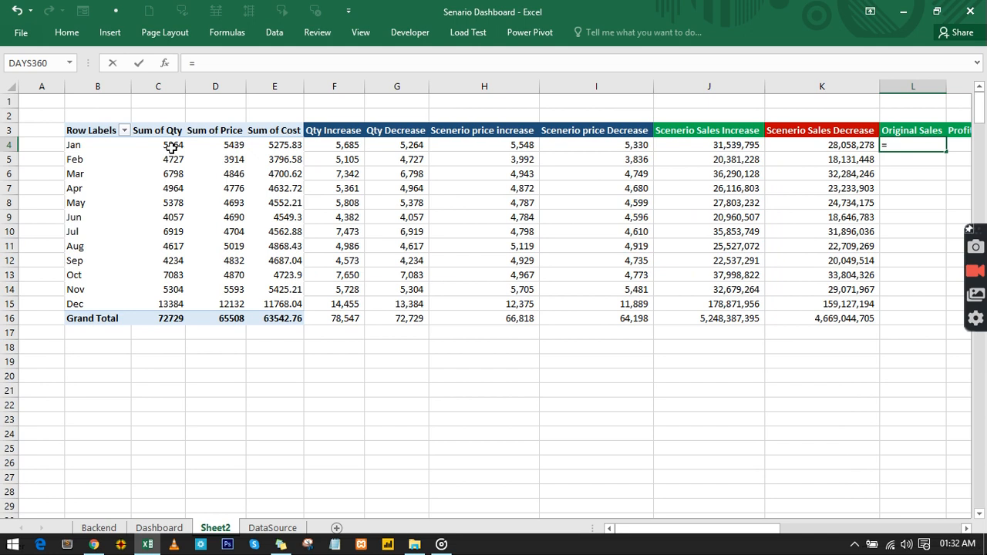
{"action": "left_click", "coordinate": [171, 148]}
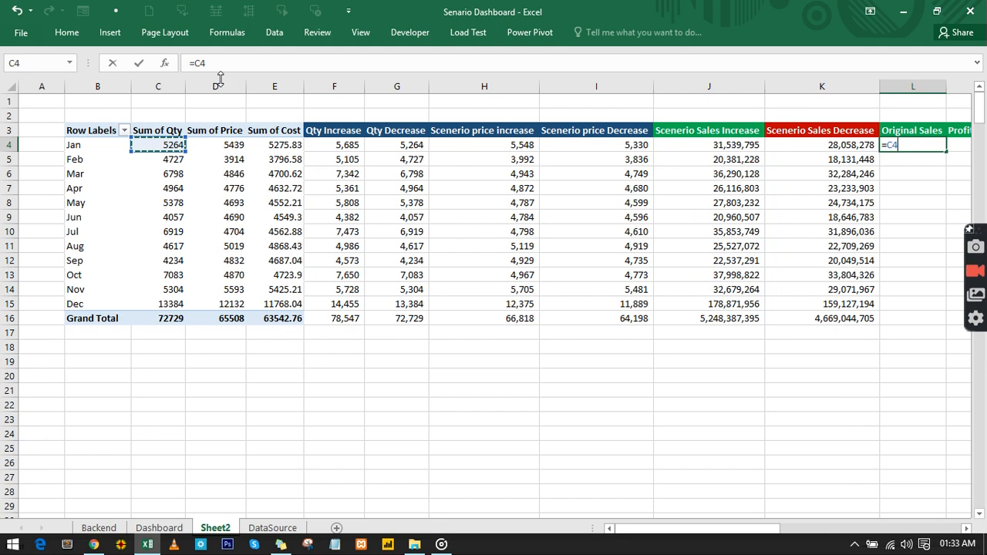
{"action": "type", "text": "*"}
{"action": "left_click", "coordinate": [221, 146]}
{"action": "key", "text": "Return"}
{"action": "left_click", "coordinate": [918, 147]}
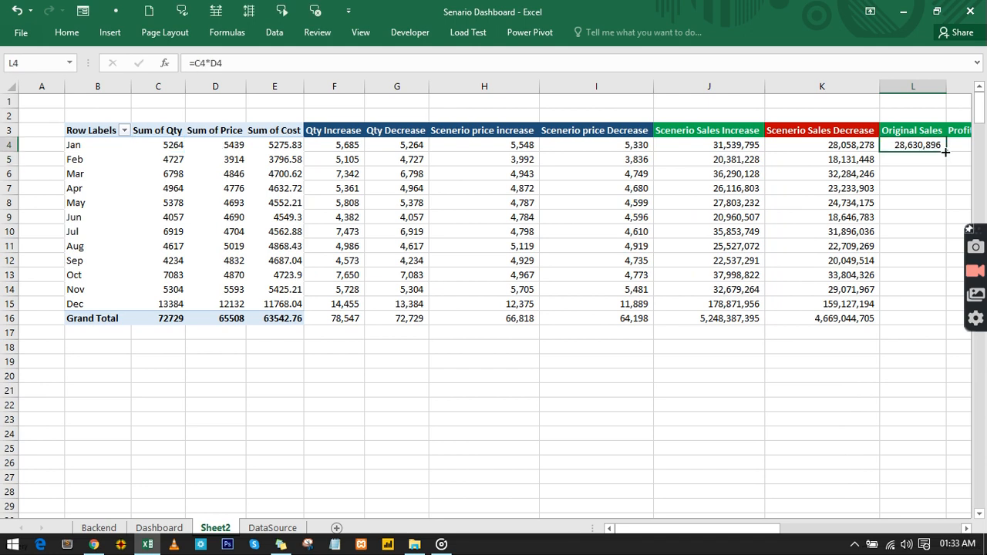
{"action": "double_click", "coordinate": [946, 152]}
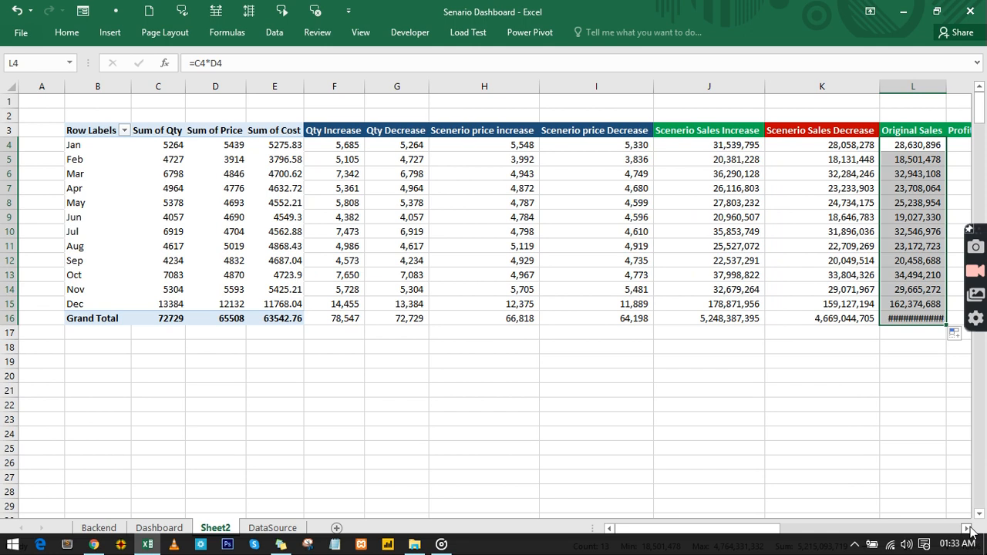
Enter =J4-L4 as the Profit Increase formula in M4 and fill it down to M16.
{"action": "left_click", "coordinate": [966, 529]}
{"action": "left_click", "coordinate": [696, 141]}
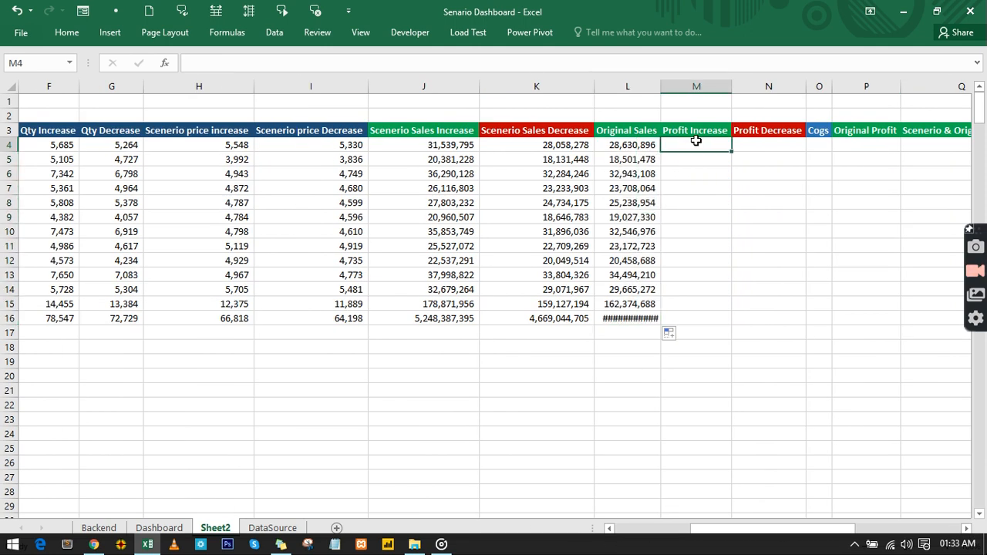
{"action": "type", "text": "="}
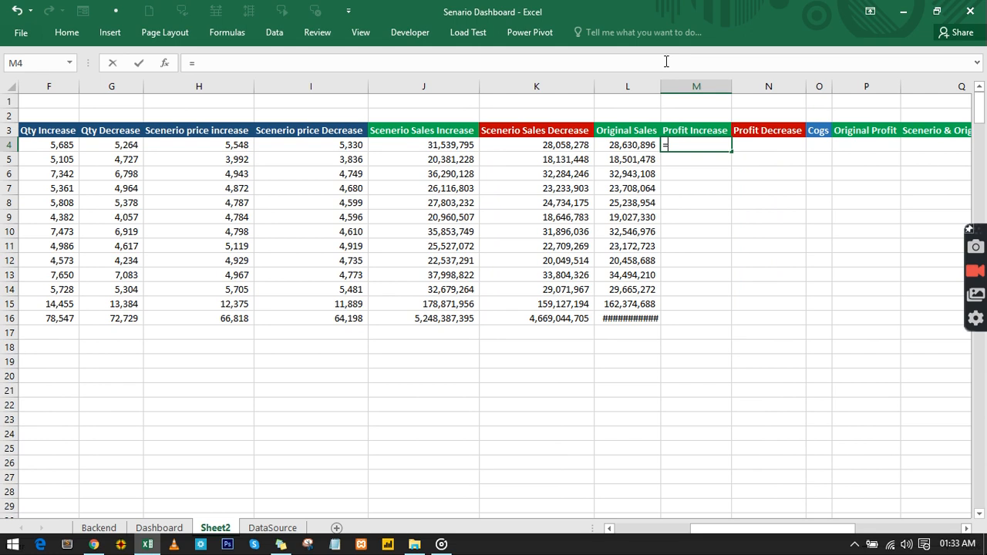
{"action": "left_click", "coordinate": [411, 145]}
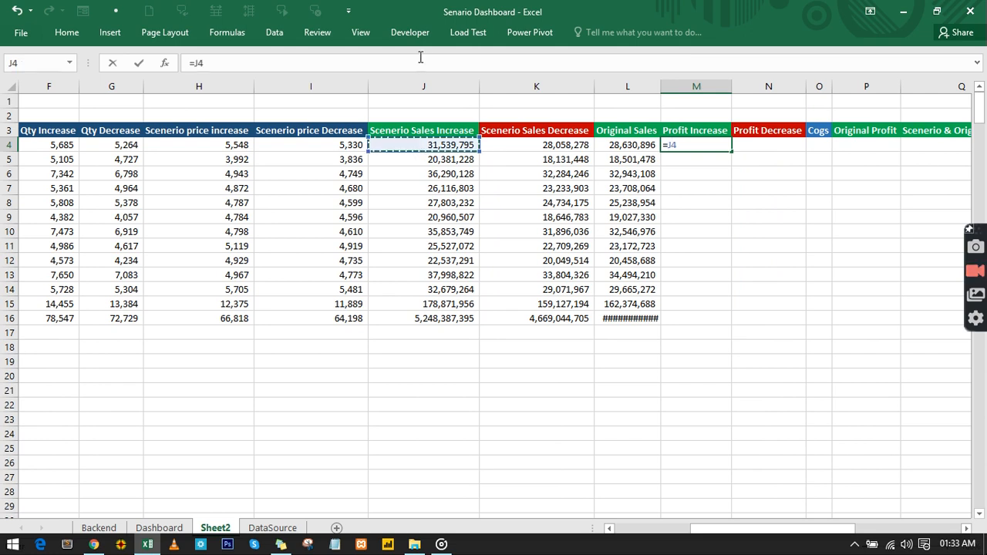
{"action": "type", "text": "-"}
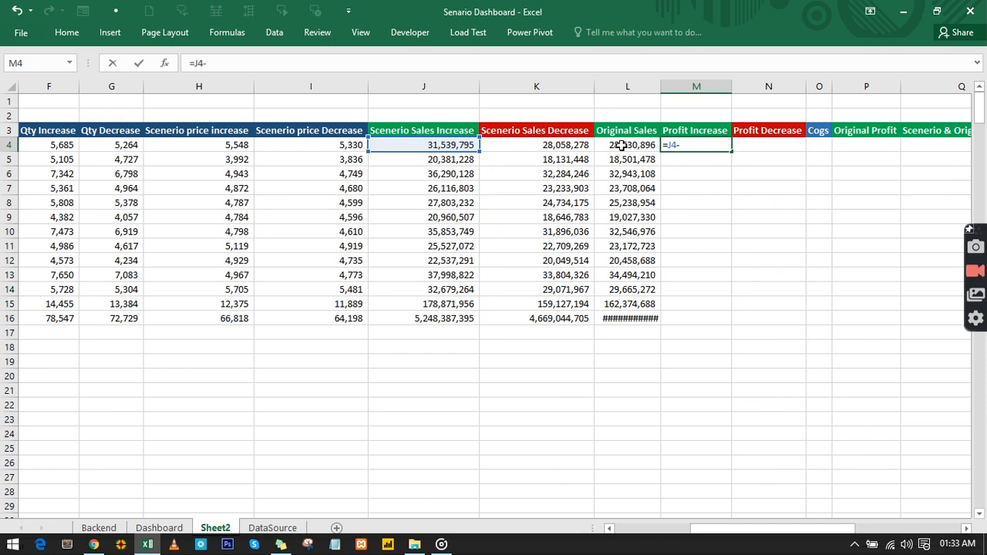
{"action": "left_click", "coordinate": [622, 145]}
{"action": "key", "text": "Return"}
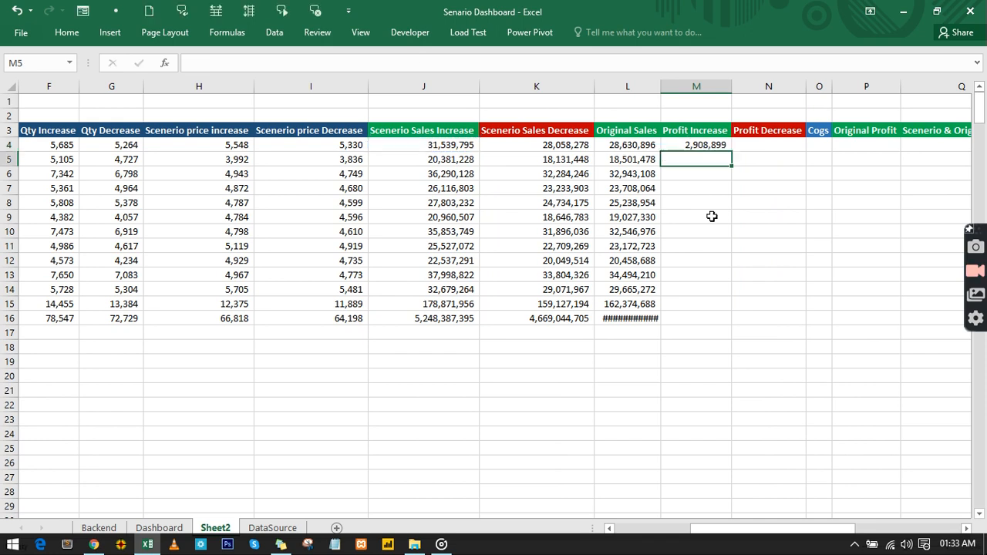
{"action": "left_click", "coordinate": [707, 145]}
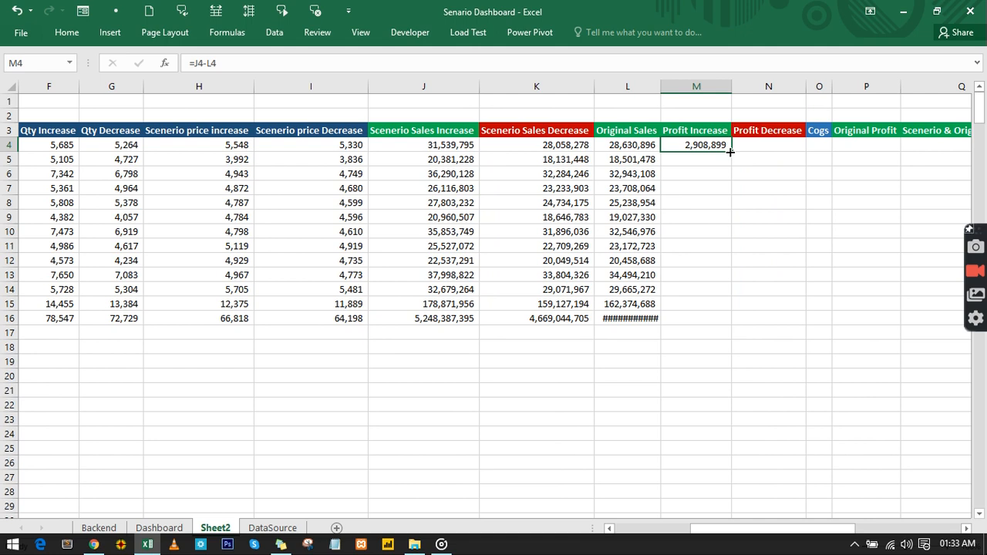
{"action": "double_click", "coordinate": [730, 152]}
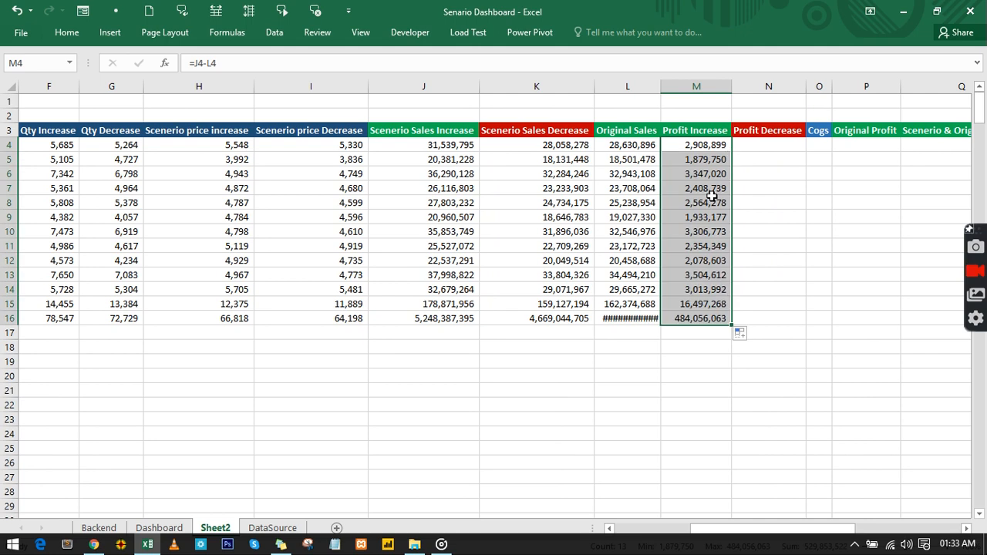
Autofit the width of the Original Sales column L to its contents.
{"action": "left_click", "coordinate": [630, 148]}
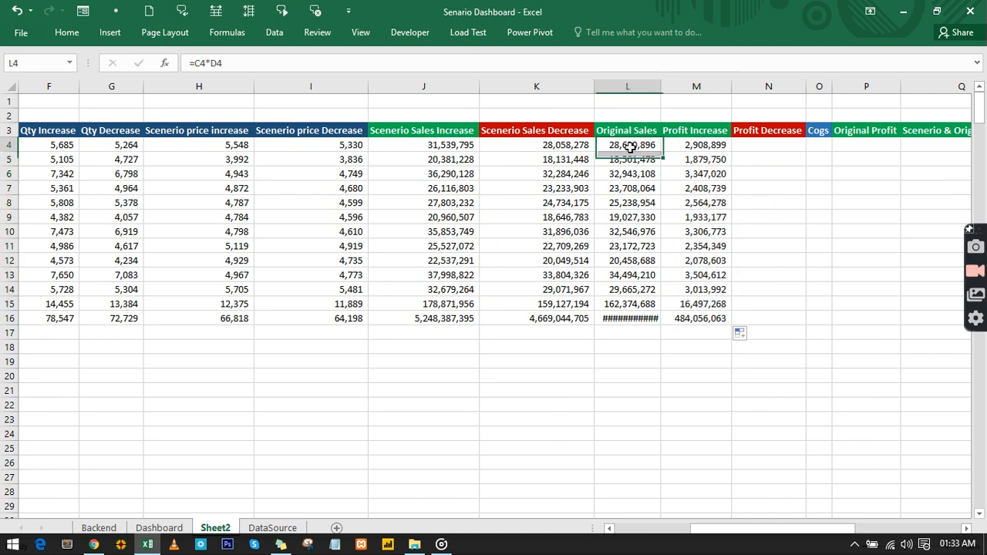
{"action": "left_click", "coordinate": [686, 146]}
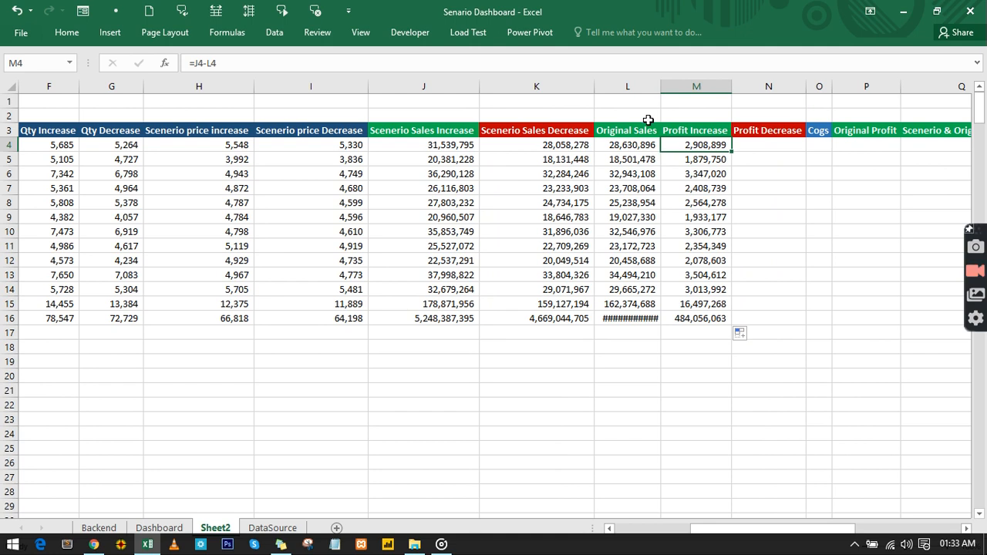
{"action": "double_click", "coordinate": [661, 87]}
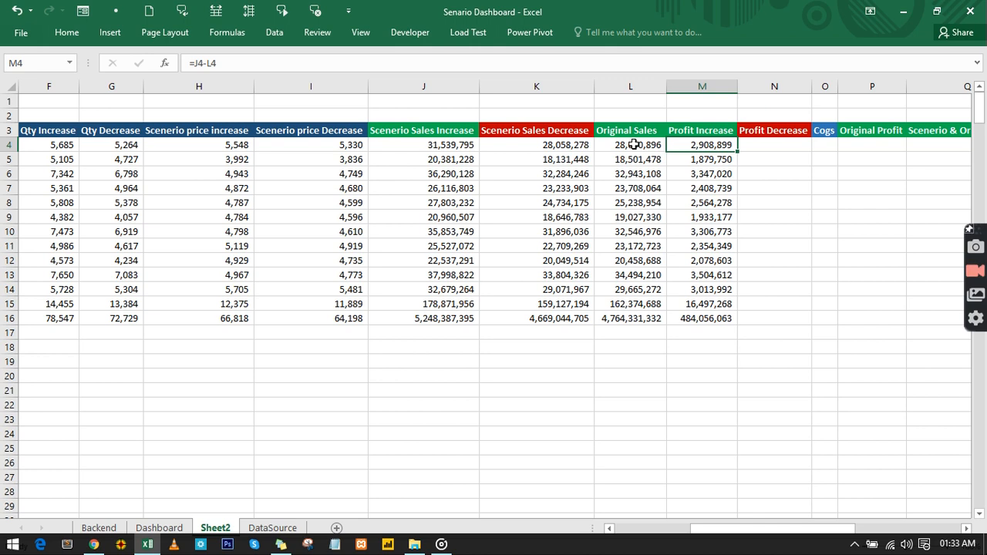
Enter =K4-L4 as the Profit Decrease formula in N4 and fill it down to N16.
{"action": "left_click", "coordinate": [762, 143]}
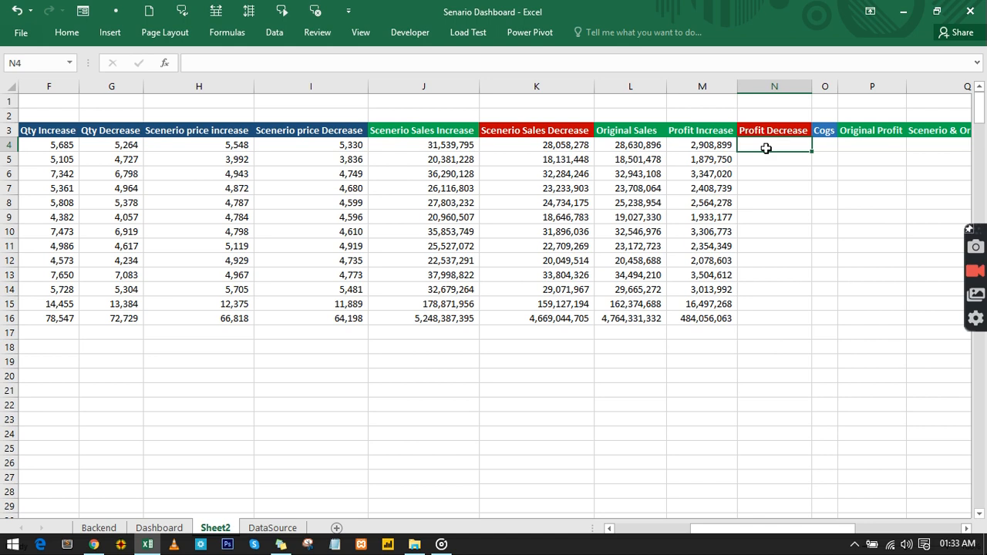
{"action": "type", "text": "="}
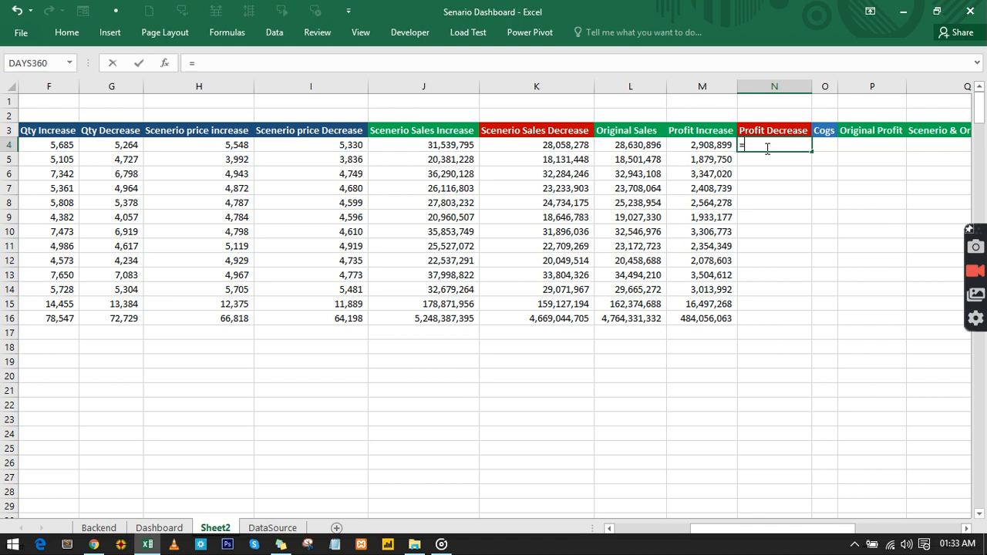
{"action": "left_click", "coordinate": [539, 147]}
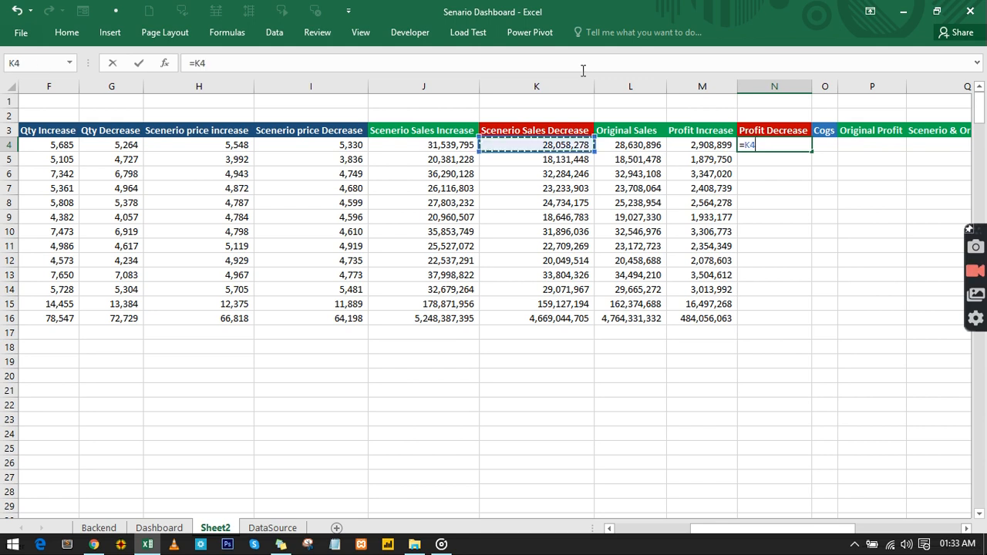
{"action": "type", "text": "-"}
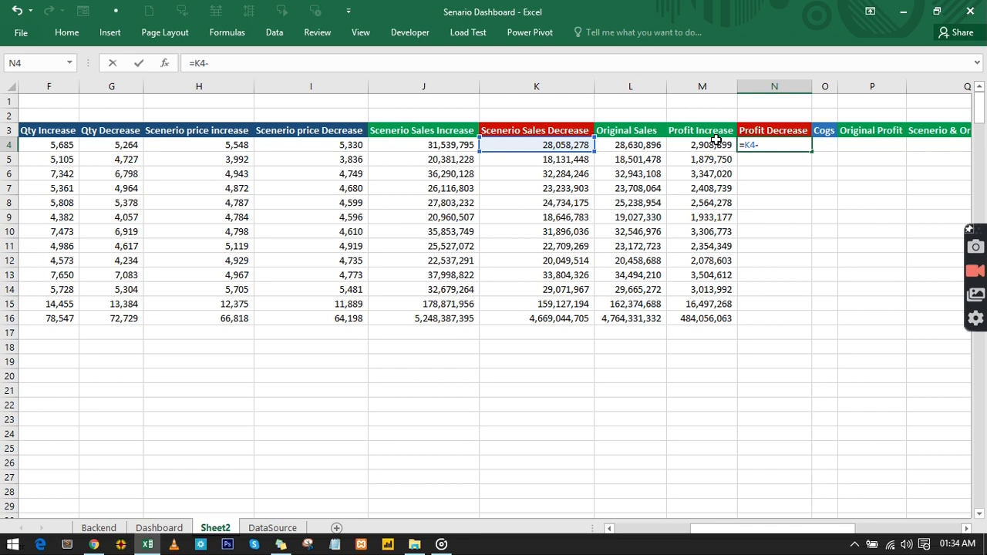
{"action": "left_click", "coordinate": [624, 144]}
{"action": "key", "text": "Return"}
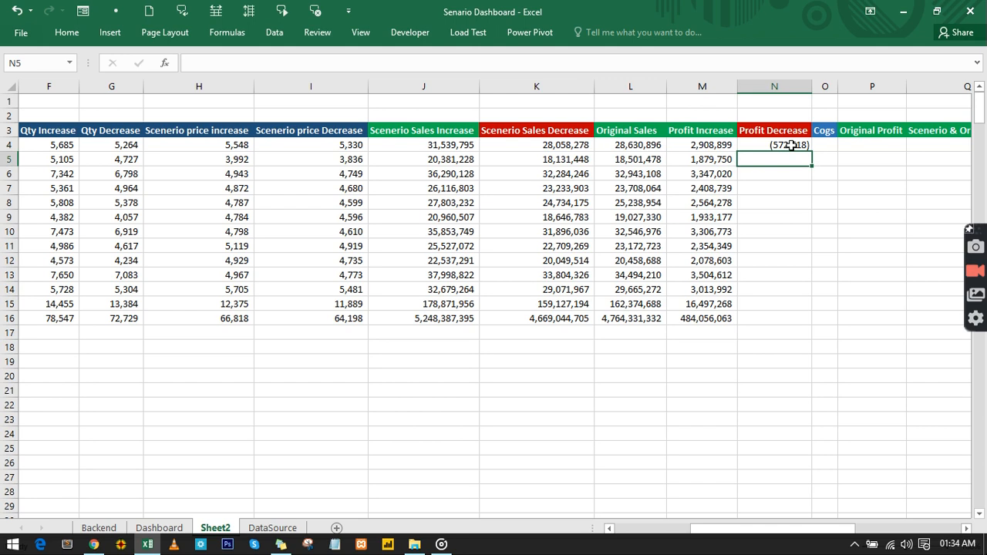
{"action": "left_click", "coordinate": [791, 144]}
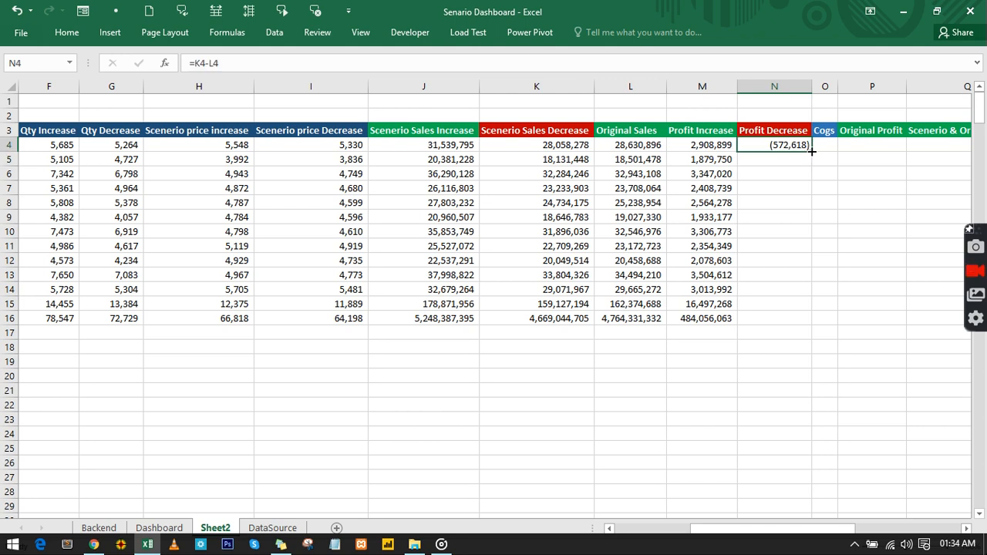
{"action": "double_click", "coordinate": [811, 151]}
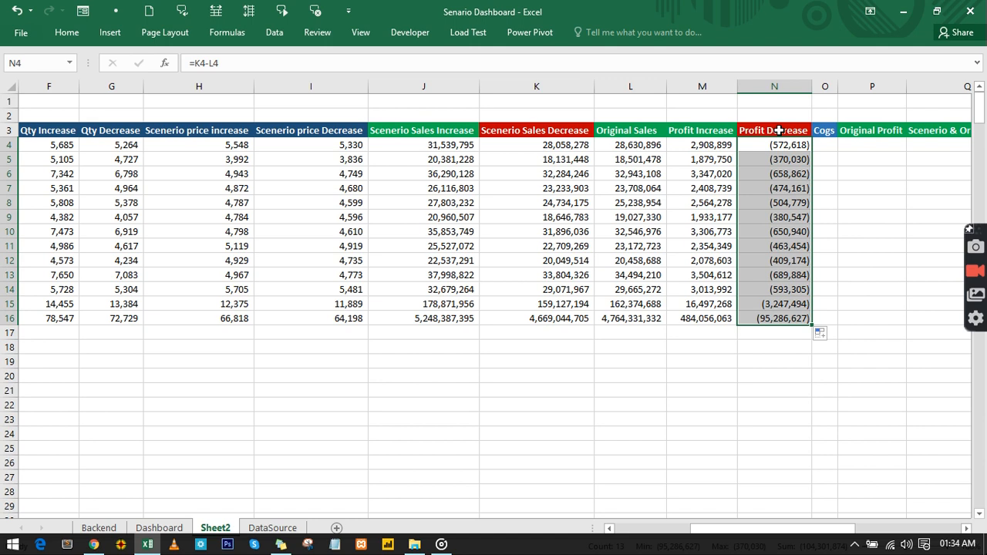
Format the Profit Decrease values N4:N16 as Number with 0 decimals, thousands separator and the -1,234 negative style.
{"action": "key", "text": "ctrl+1"}
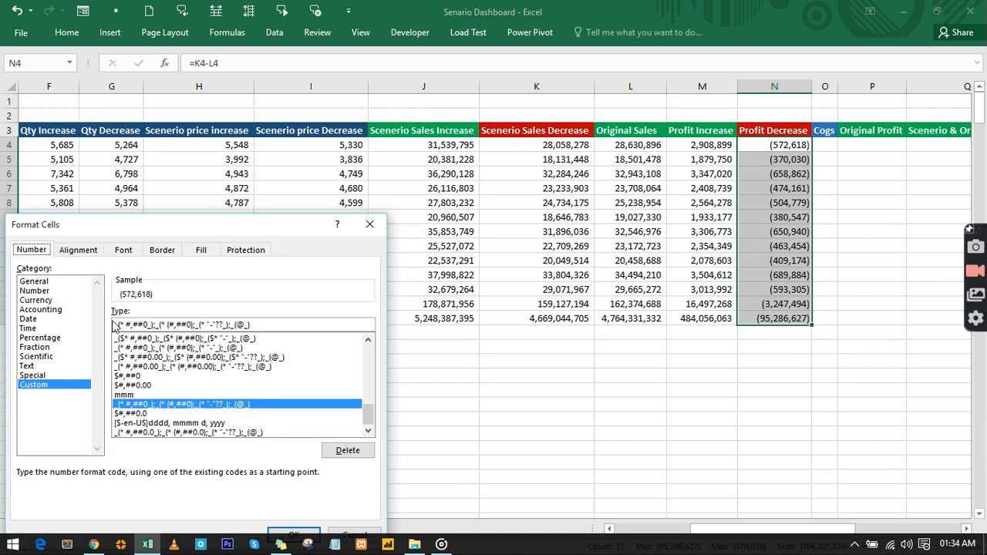
{"action": "left_click", "coordinate": [35, 291]}
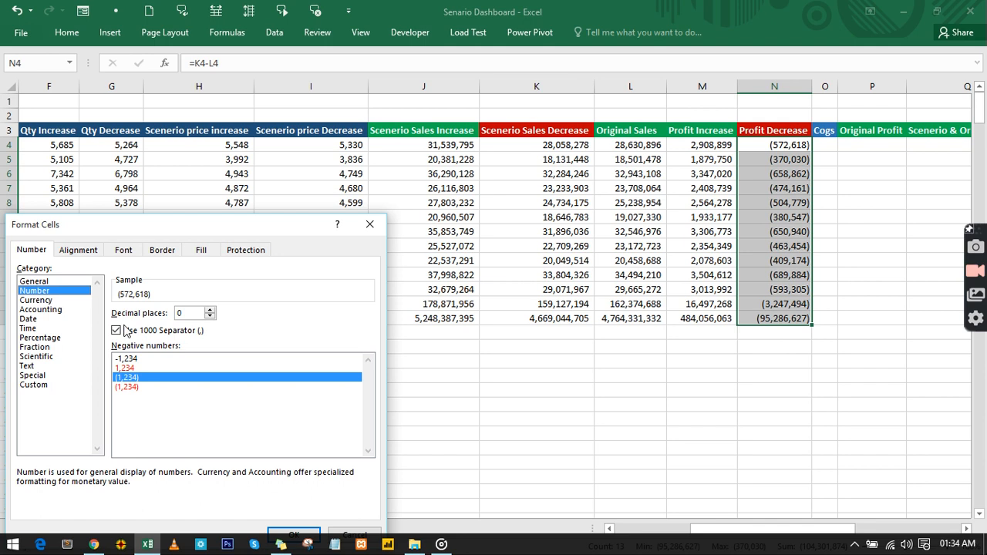
{"action": "left_click", "coordinate": [154, 358]}
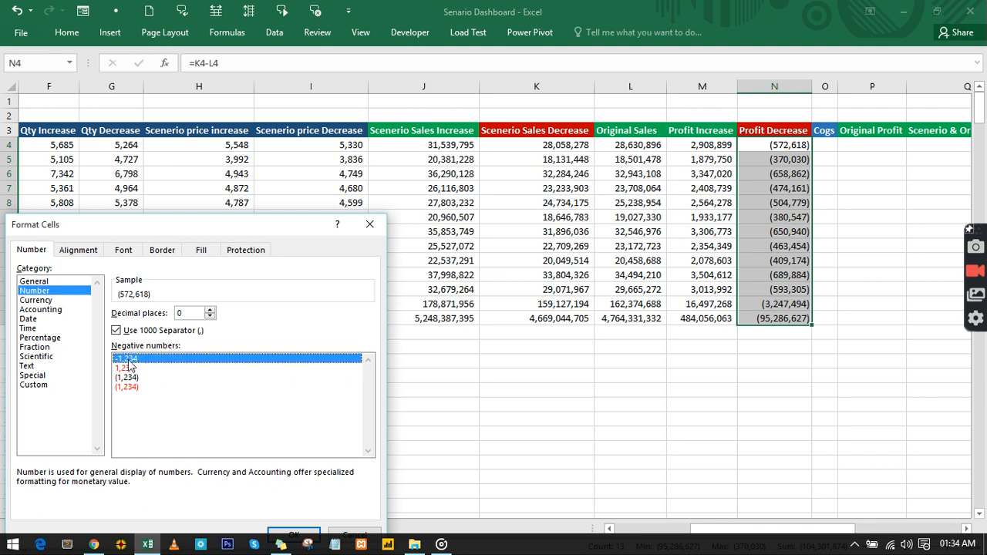
{"action": "left_click", "coordinate": [285, 533]}
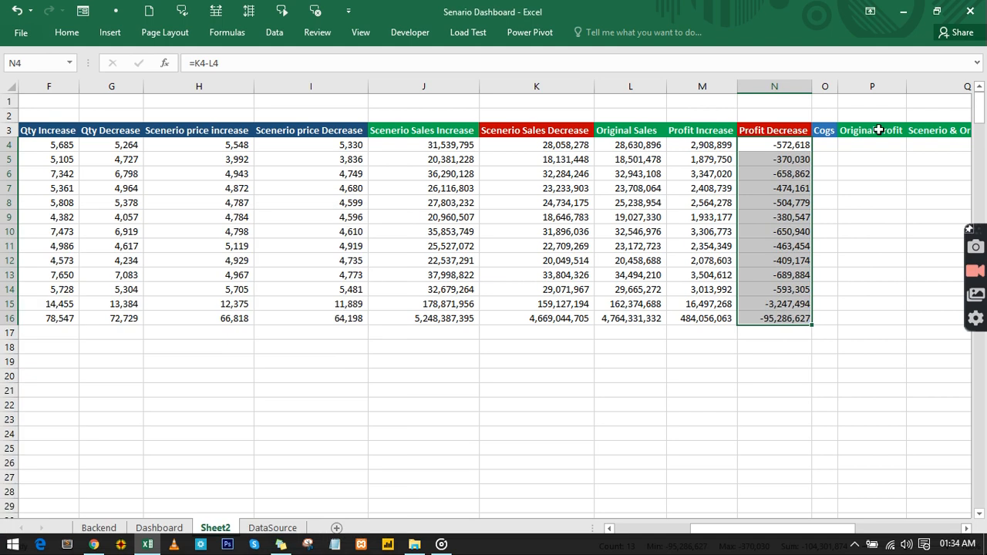
{"action": "left_click", "coordinate": [786, 185]}
{"action": "left_click", "coordinate": [792, 147]}
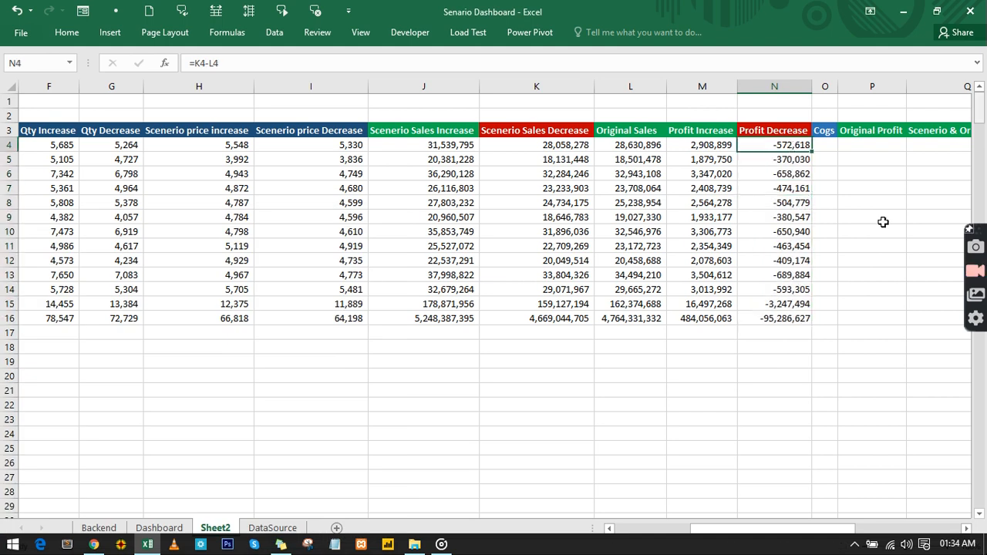
Widen the Cogs column O, enter =C4*E4 in O4 to multiply quantity by cost, and fill it down to O16.
{"action": "left_click_drag", "start_coordinate": [839, 87], "coordinate": [881, 87]}
{"action": "left_click", "coordinate": [853, 141]}
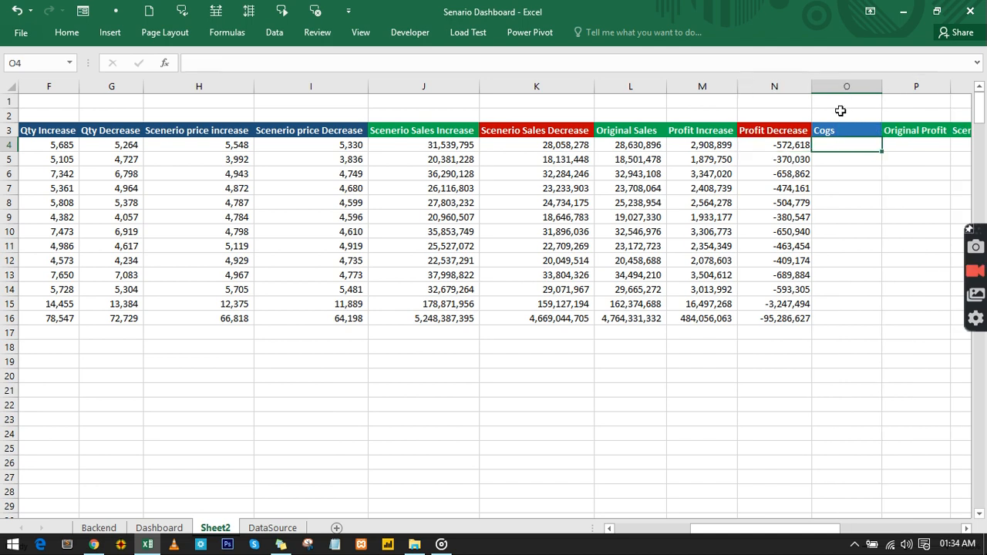
{"action": "type", "text": "="}
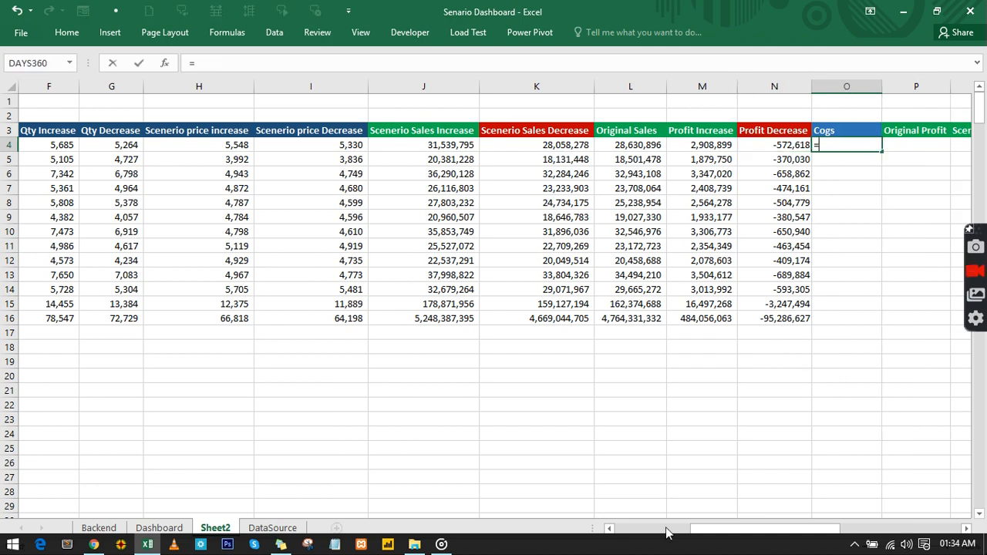
{"action": "left_click_drag", "start_coordinate": [668, 532], "coordinate": [611, 543]}
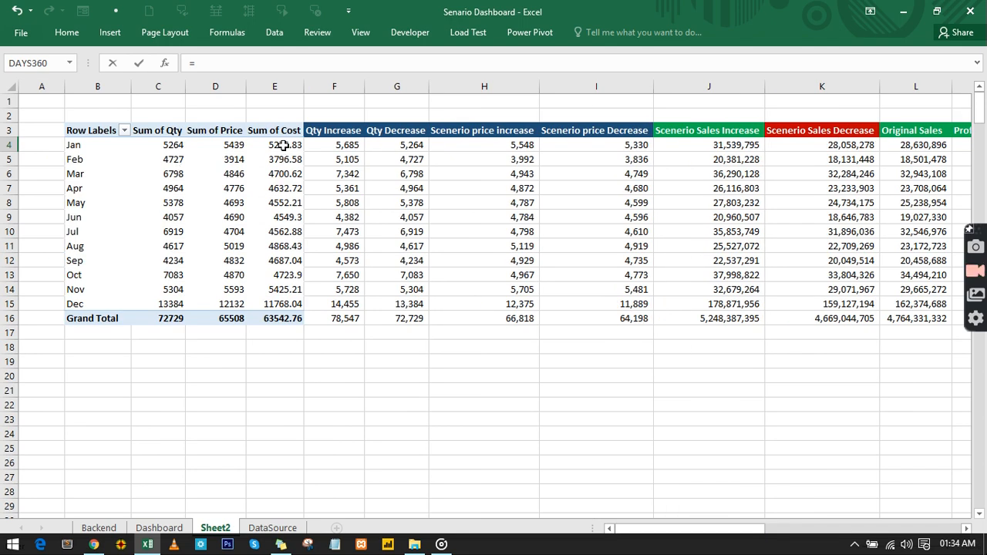
{"action": "left_click", "coordinate": [171, 143]}
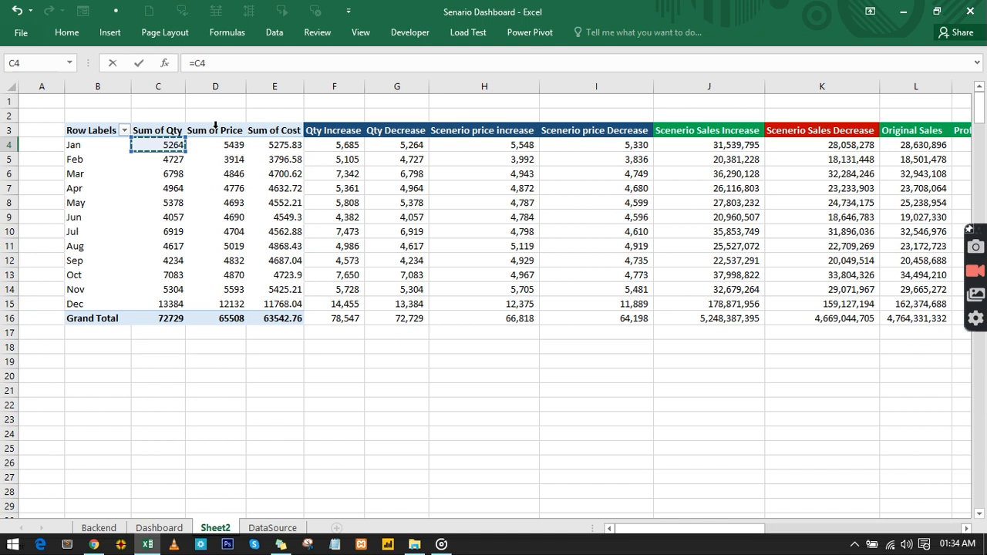
{"action": "type", "text": "*"}
{"action": "left_click", "coordinate": [288, 148]}
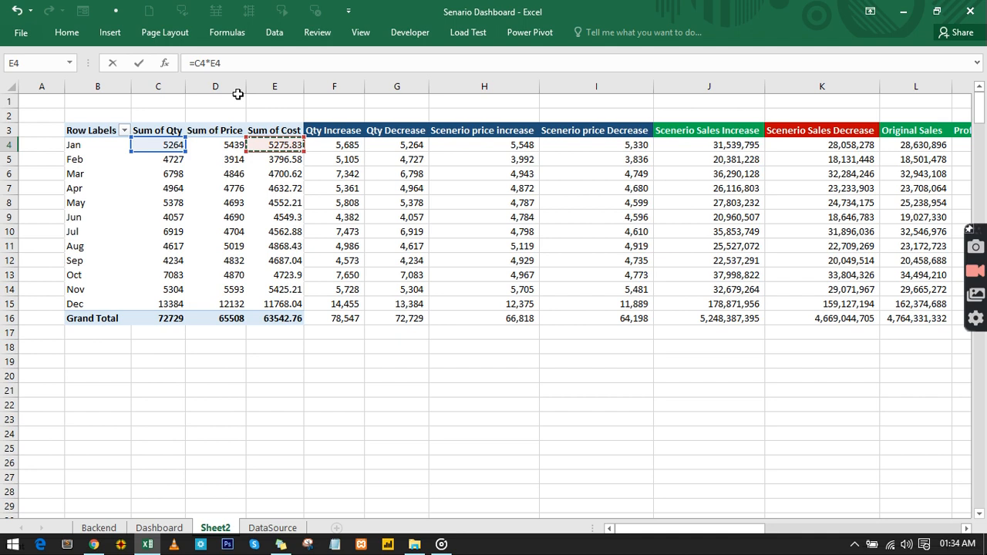
{"action": "key", "text": "Return"}
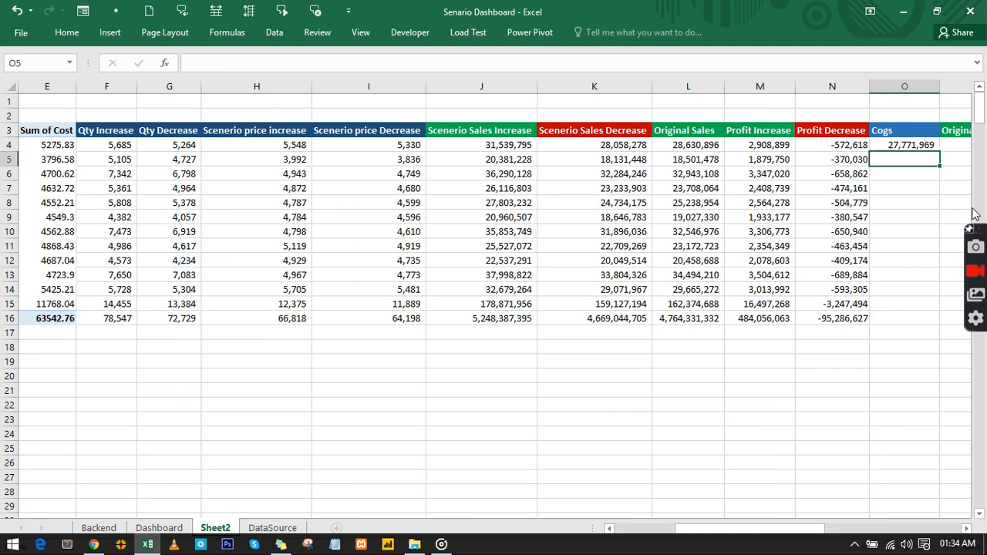
{"action": "left_click", "coordinate": [911, 144]}
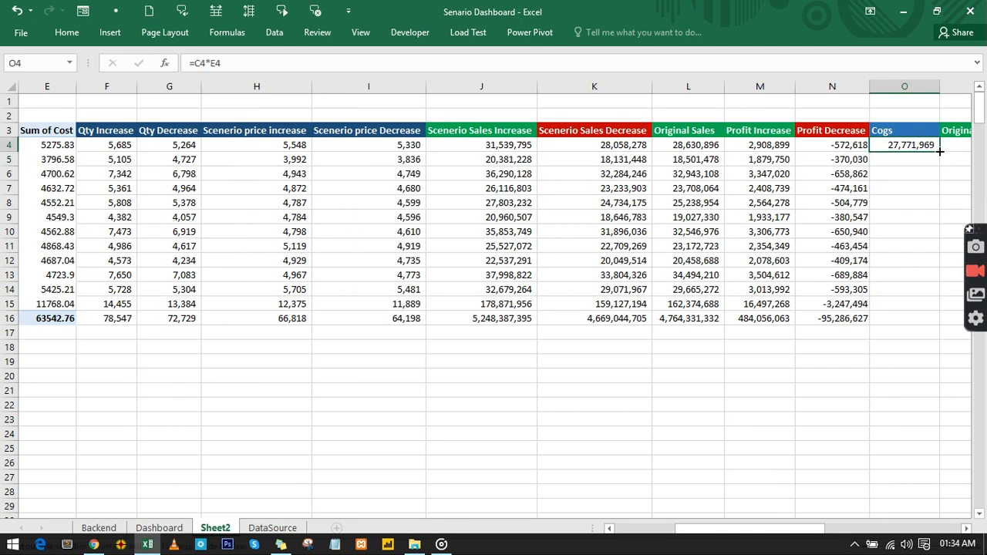
{"action": "double_click", "coordinate": [939, 152]}
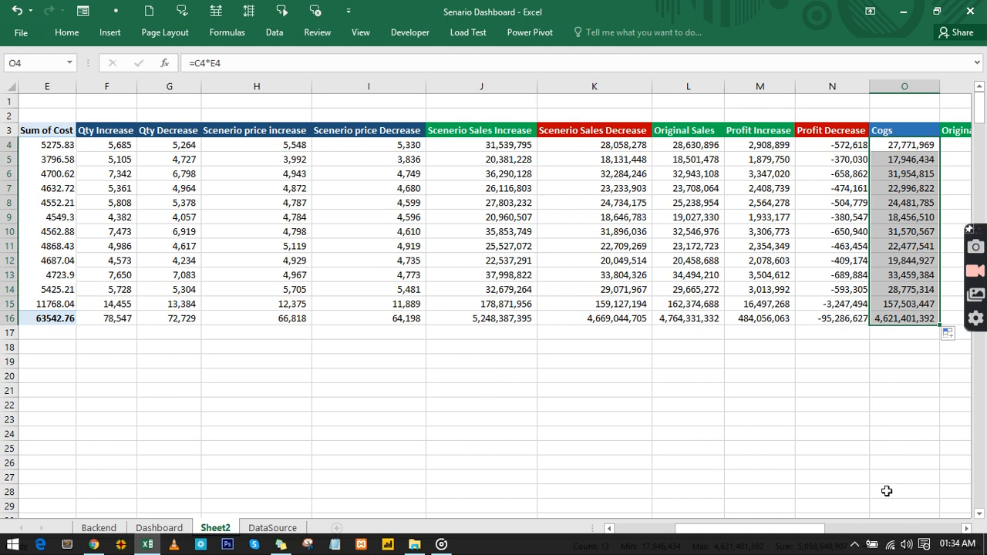
Enter =L4-O4 as the Original Profit formula in P4, subtracting Cogs from Original Sales, and fill it down to P16.
{"action": "left_click", "coordinate": [966, 529]}
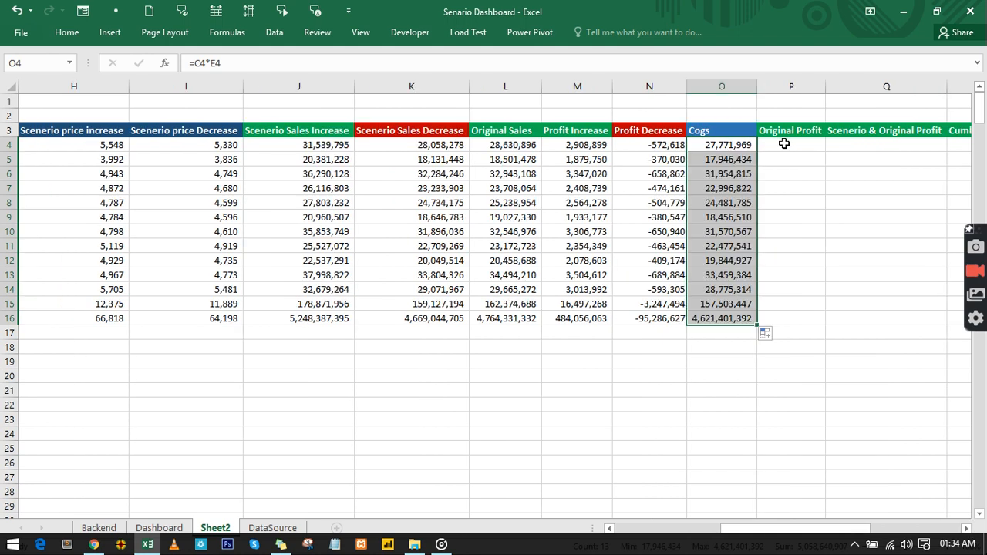
{"action": "left_click", "coordinate": [783, 144]}
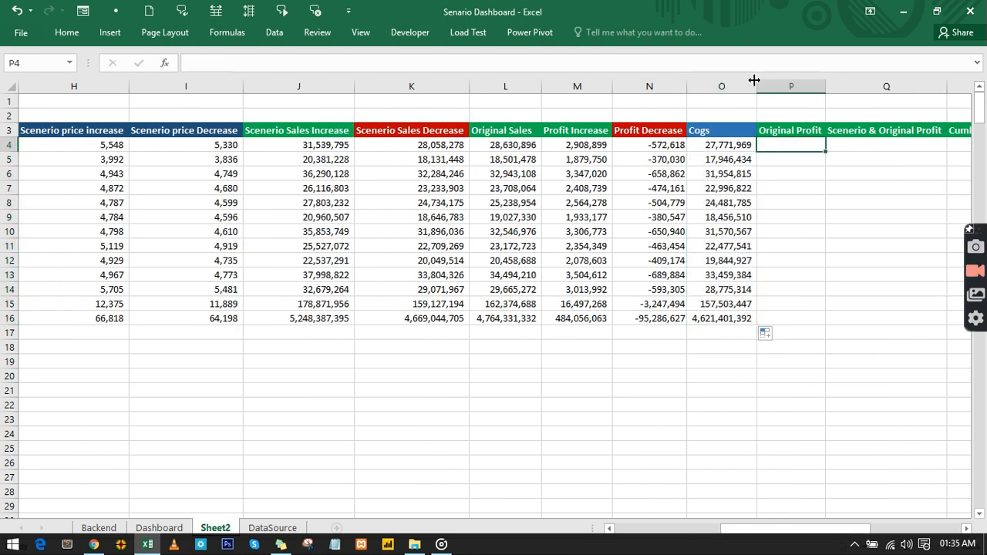
{"action": "type", "text": "="}
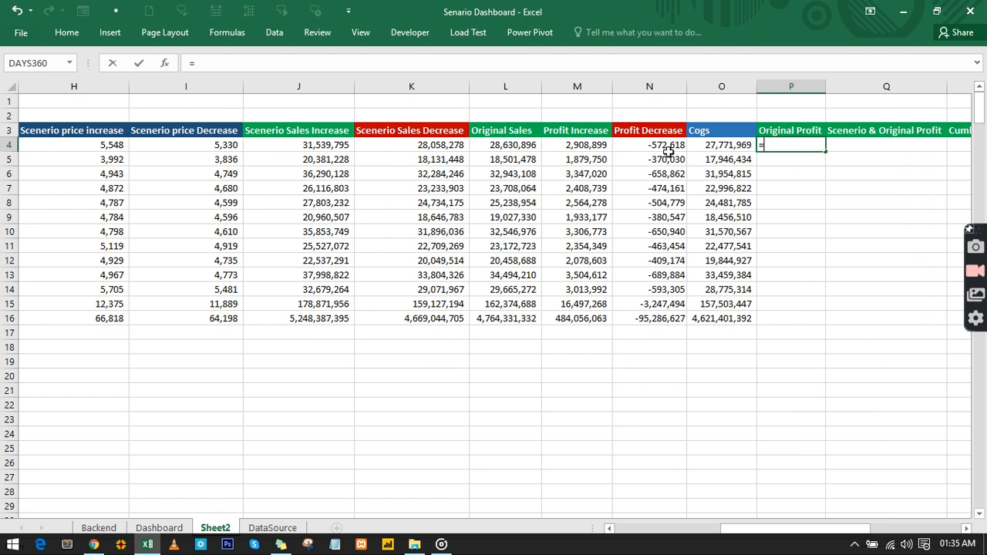
{"action": "left_click", "coordinate": [520, 145]}
{"action": "type", "text": "-"}
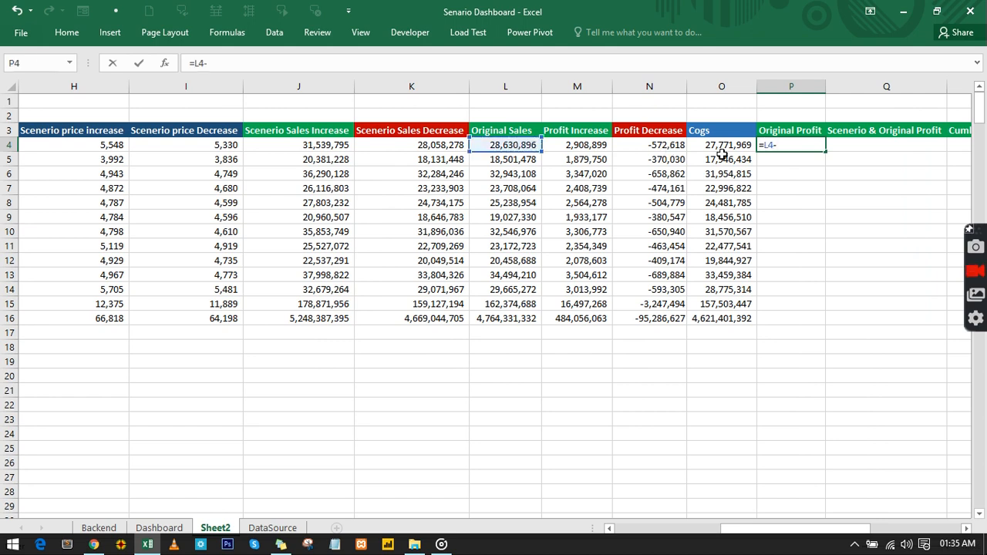
{"action": "left_click", "coordinate": [721, 145]}
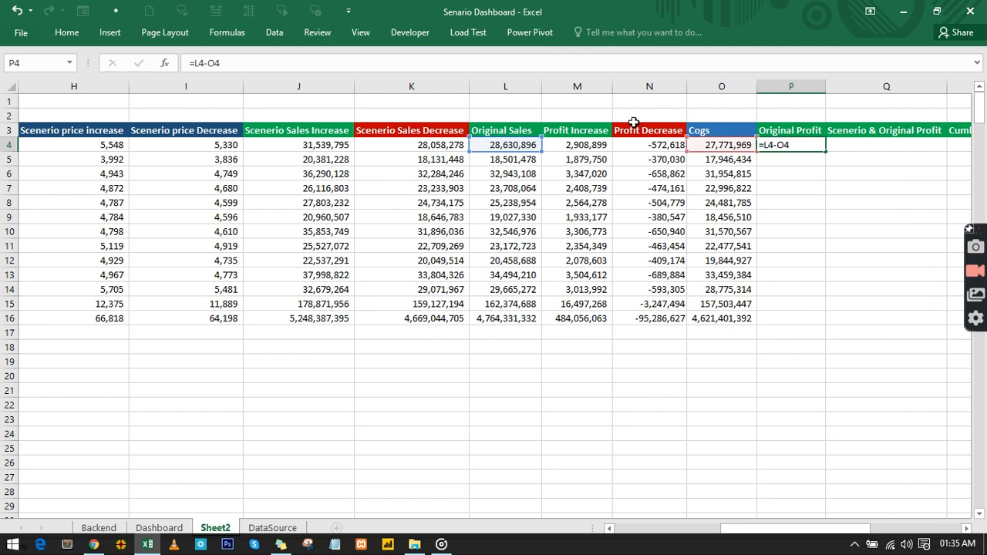
{"action": "key", "text": "ctrl+Return"}
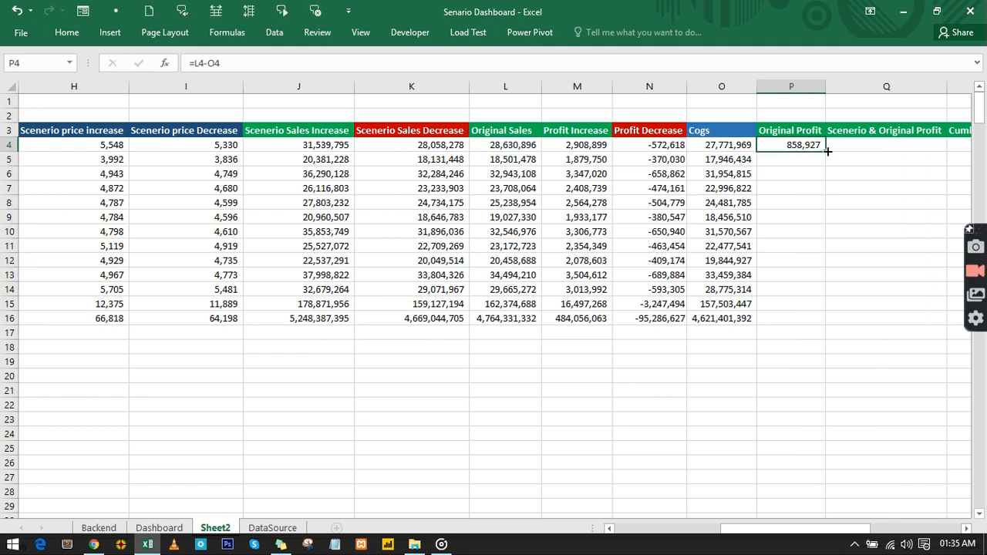
{"action": "double_click", "coordinate": [827, 152]}
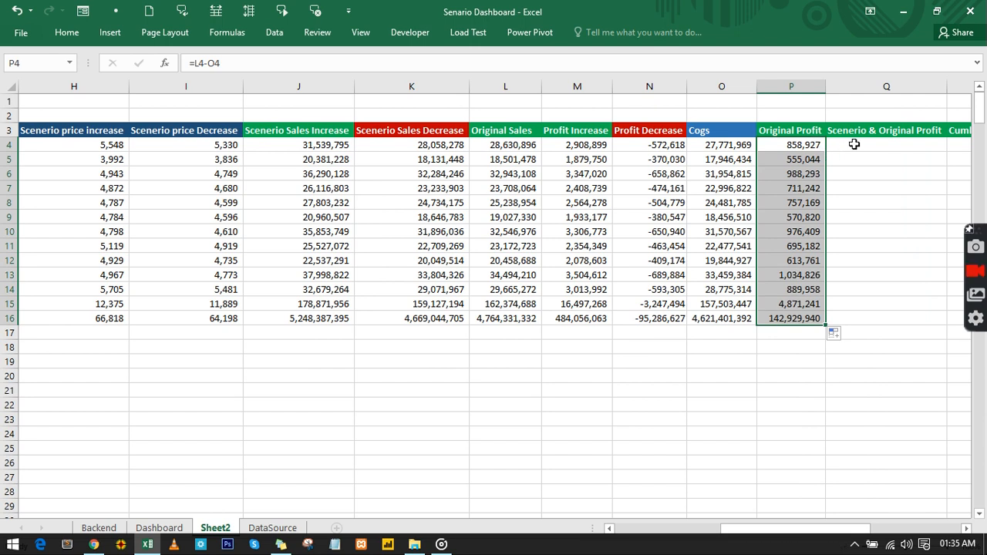
Enter =P4+M4 as the Scenerio & Original Profit formula in Q4 and fill it down to Q16.
{"action": "left_click", "coordinate": [854, 144]}
{"action": "type", "text": "="}
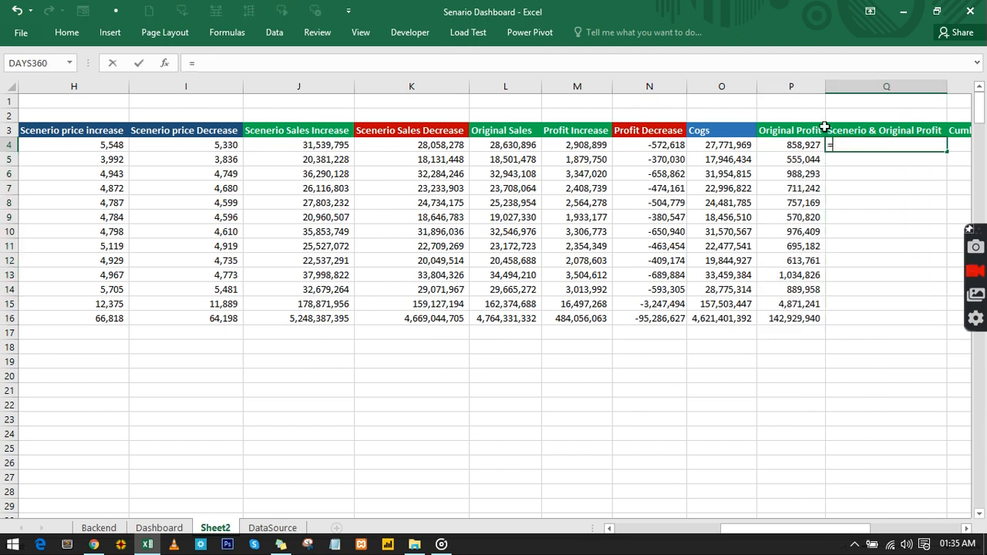
{"action": "left_click", "coordinate": [806, 146]}
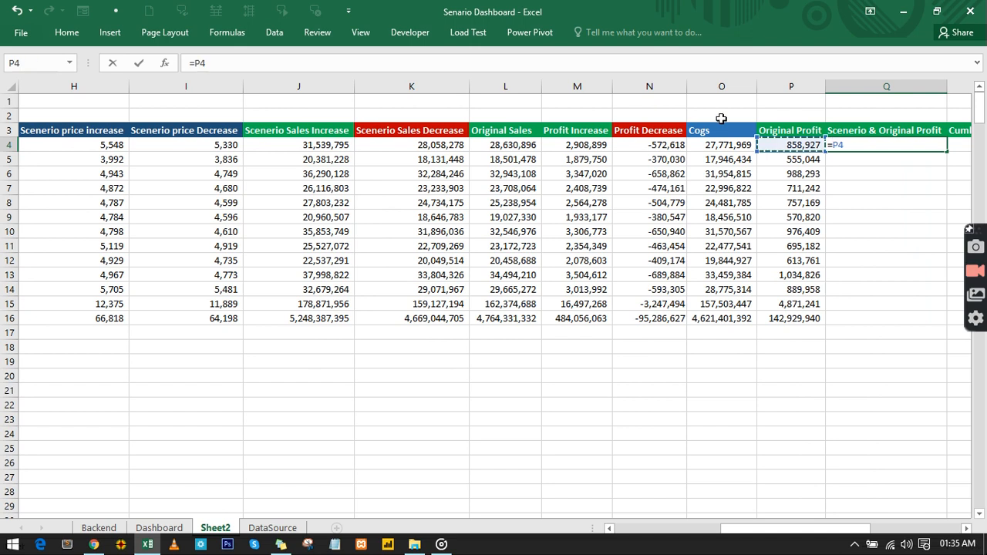
{"action": "type", "text": "+"}
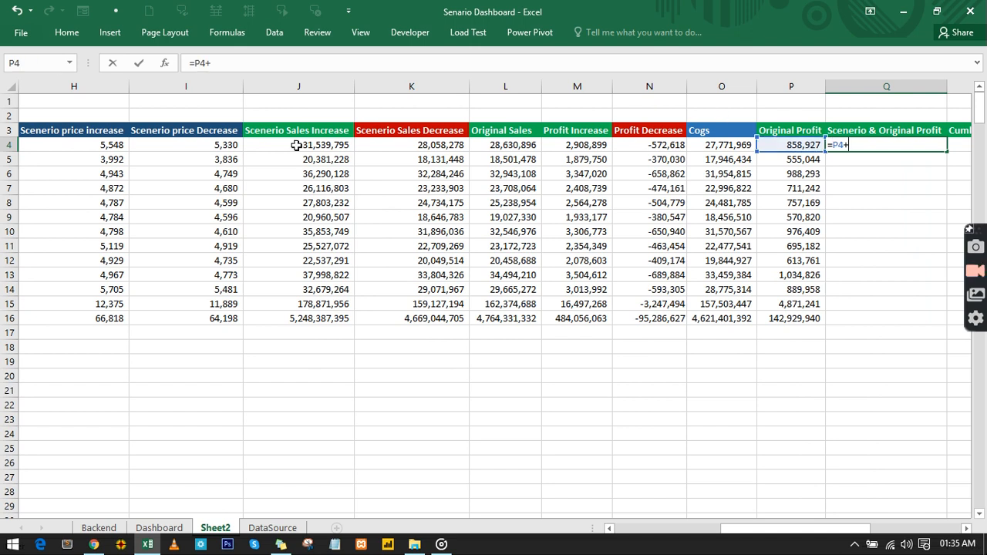
{"action": "left_click", "coordinate": [566, 145]}
{"action": "key", "text": "Return"}
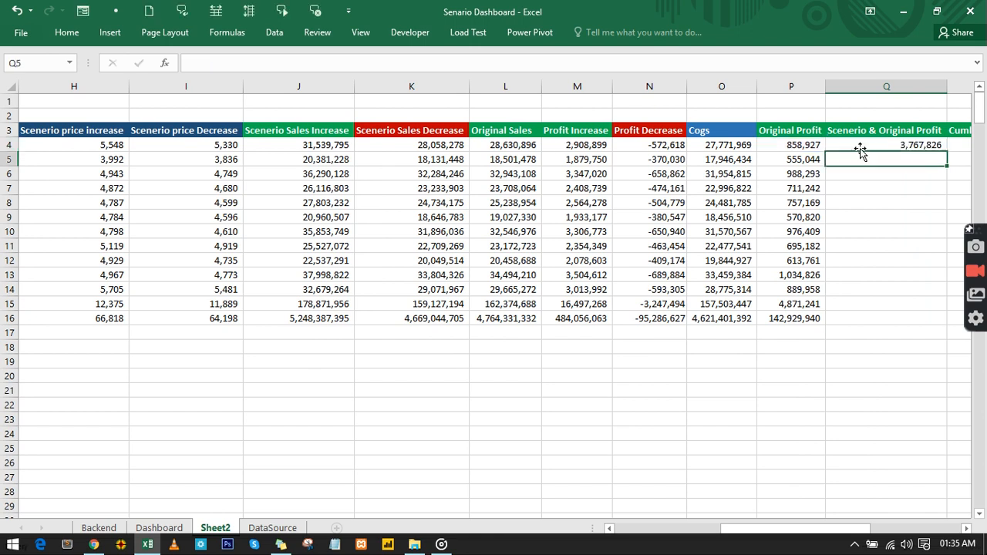
{"action": "left_click", "coordinate": [886, 148]}
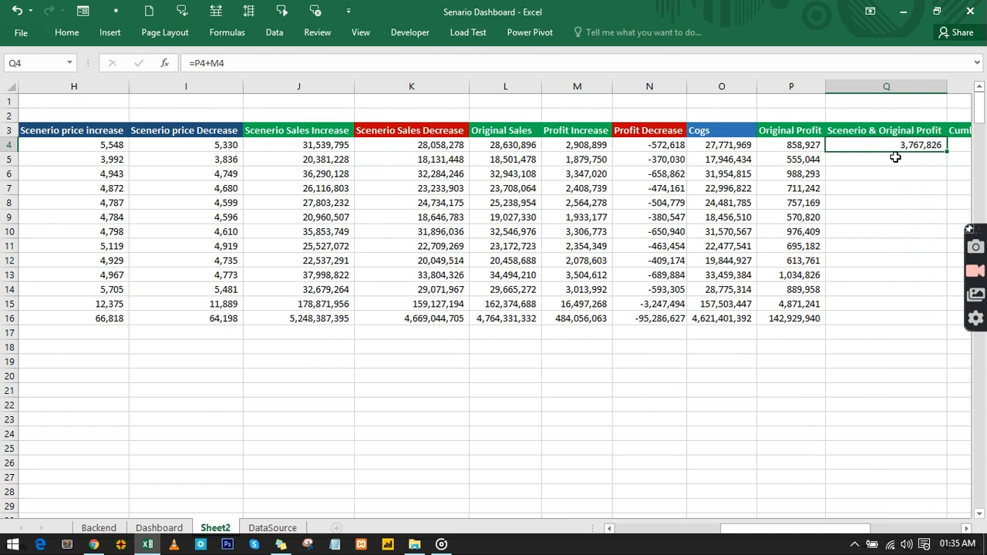
{"action": "double_click", "coordinate": [947, 150]}
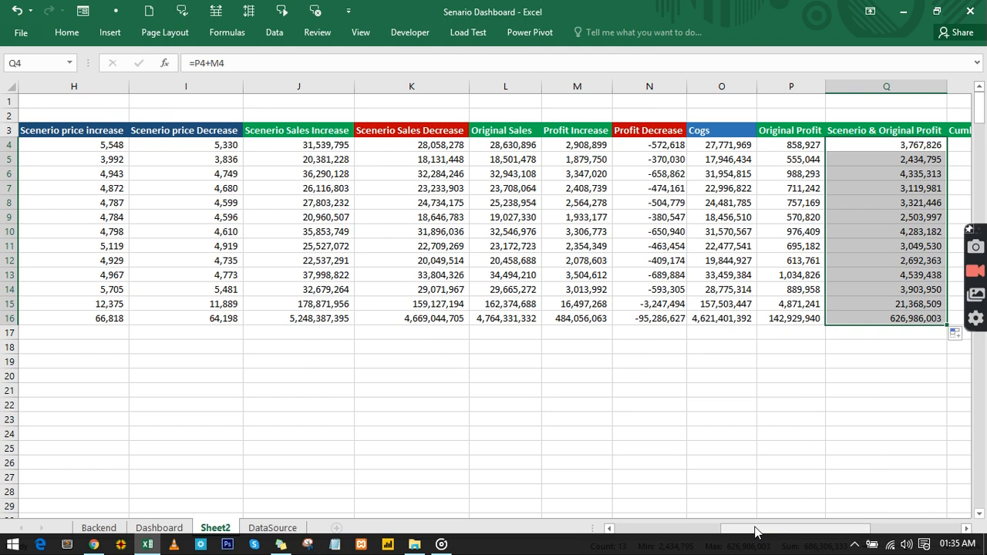
Start the Cumlative Scenario Profit column by entering =M4 in R4, referencing January's Profit Increase.
{"action": "left_click_drag", "start_coordinate": [755, 531], "coordinate": [819, 534]}
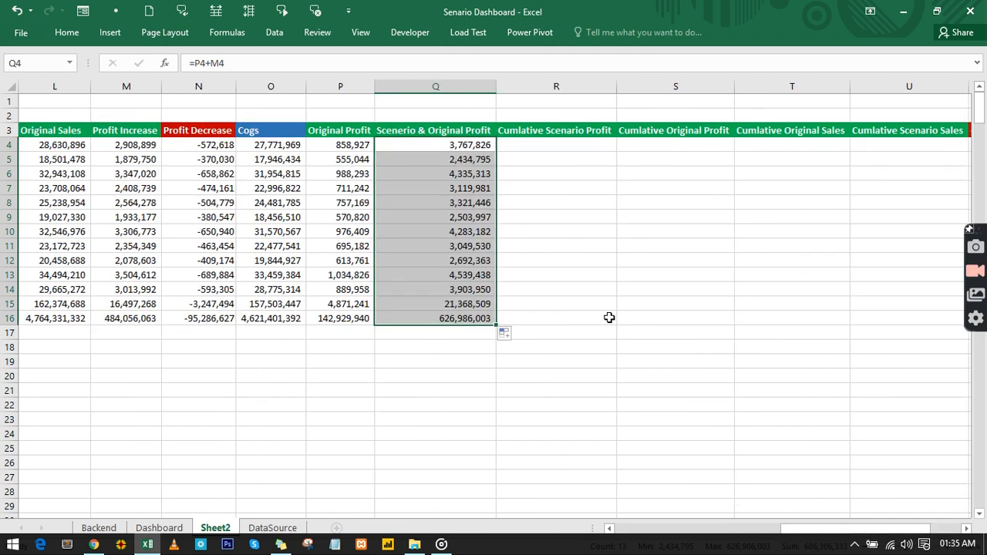
{"action": "left_click", "coordinate": [547, 146]}
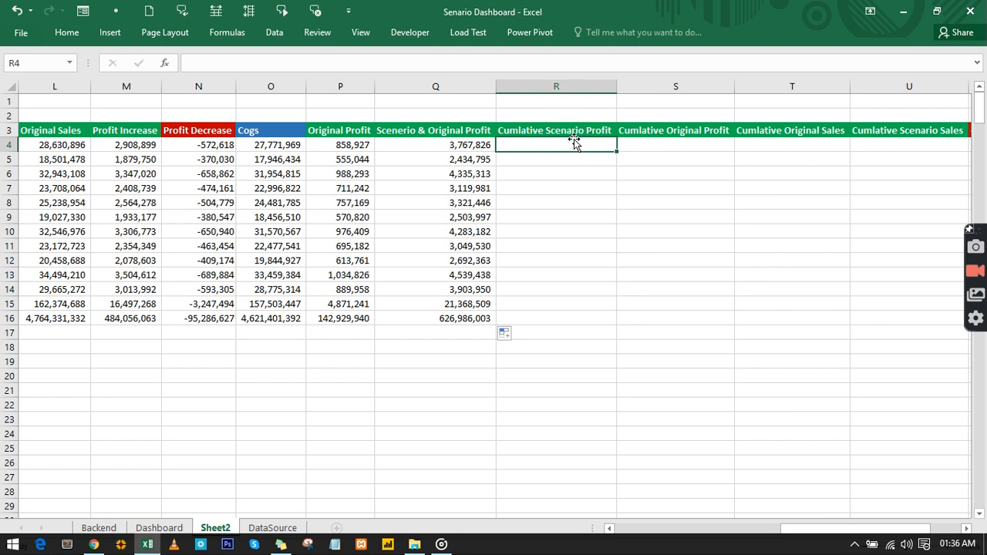
{"action": "type", "text": "="}
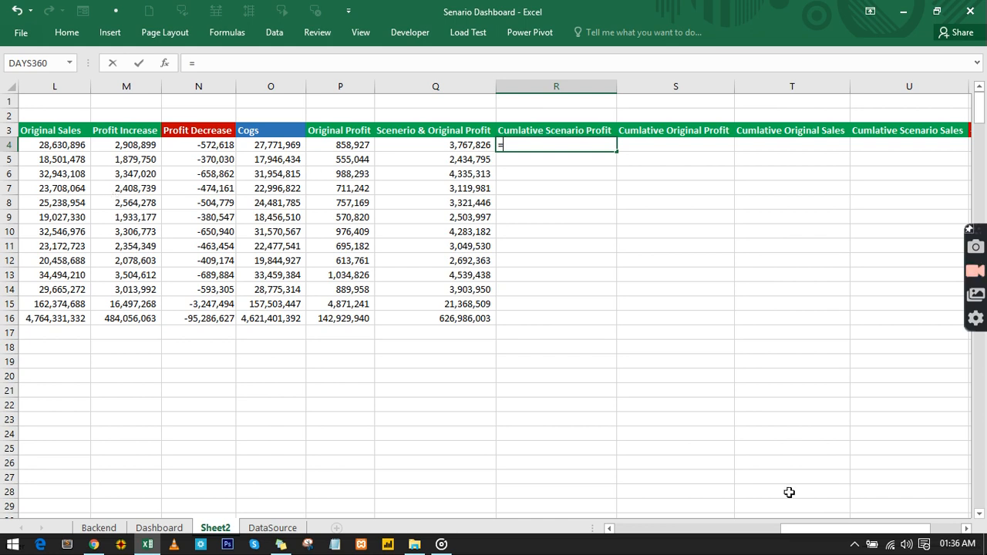
{"action": "left_click_drag", "start_coordinate": [842, 536], "coordinate": [814, 536]}
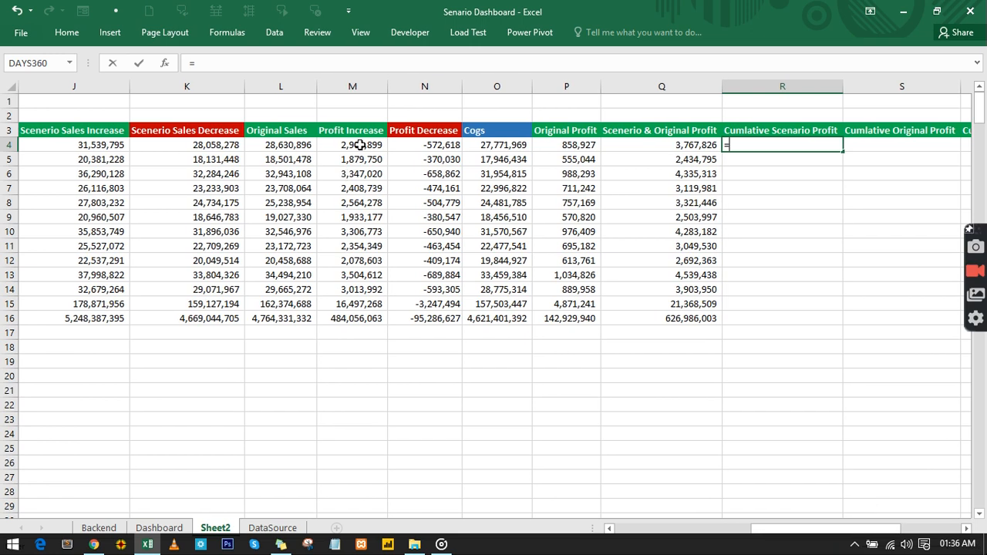
{"action": "left_click", "coordinate": [360, 145]}
{"action": "key", "text": "Return"}
Enter the running-total formula =R4+M5 in R5 of the Cumlative Scenario Profit column and fill it down to R16.
{"action": "type", "text": "="}
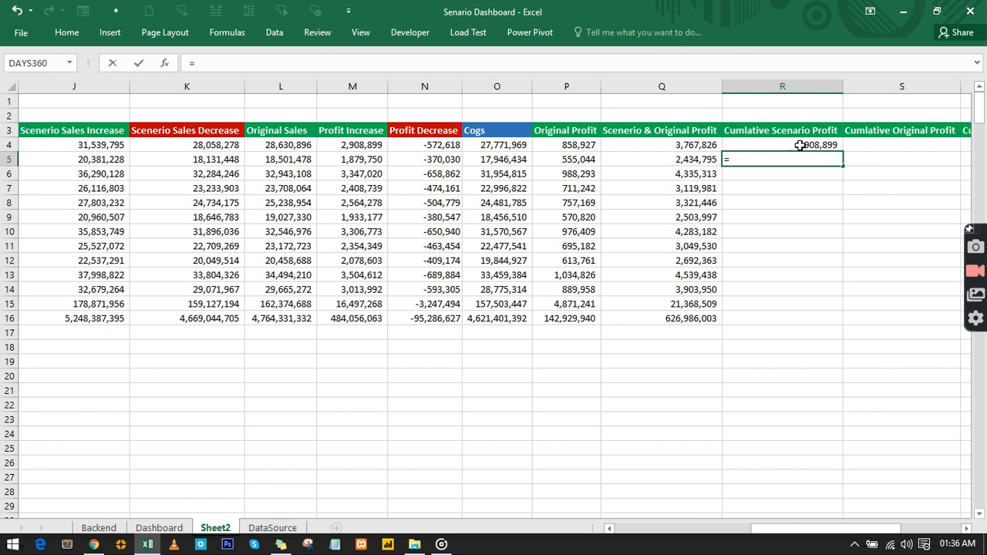
{"action": "left_click", "coordinate": [799, 145]}
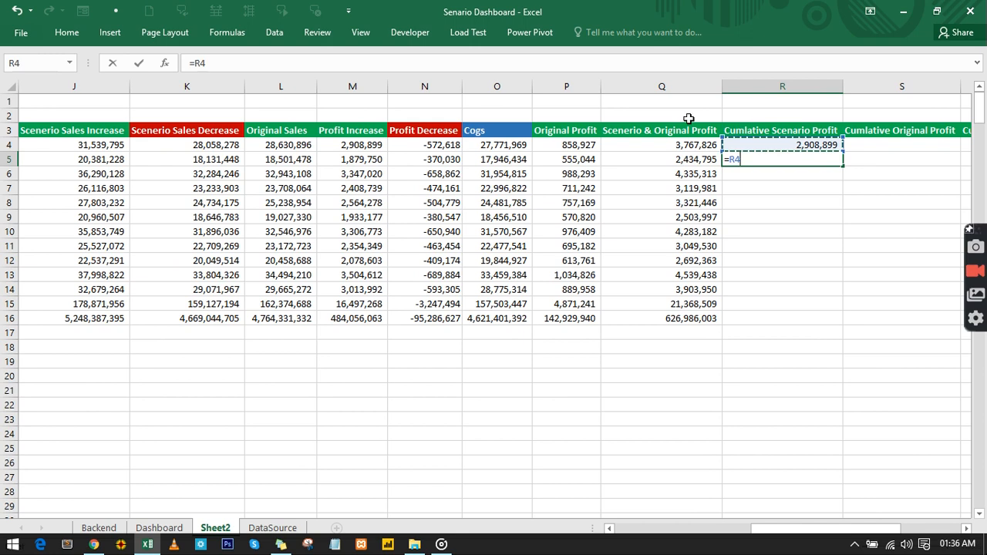
{"action": "type", "text": "+"}
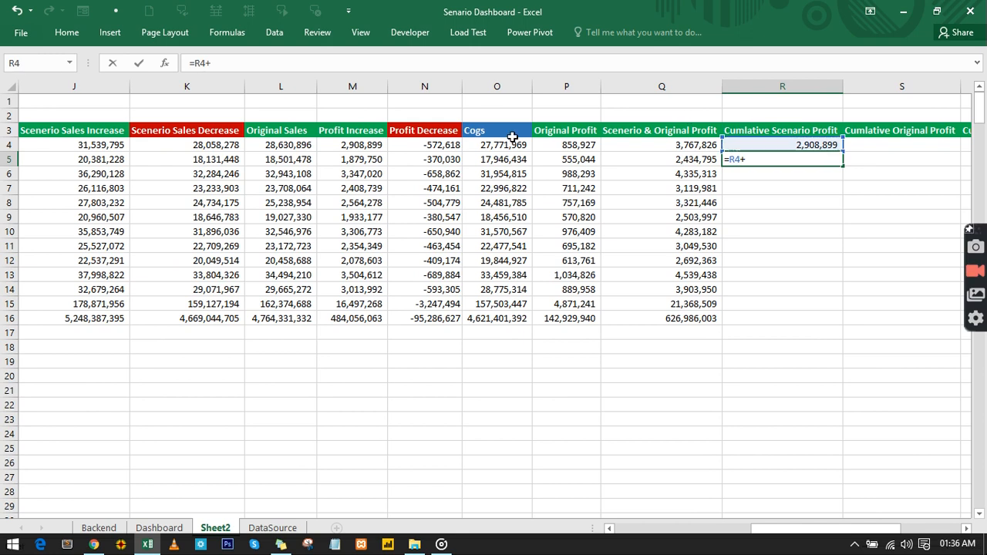
{"action": "left_click", "coordinate": [363, 162]}
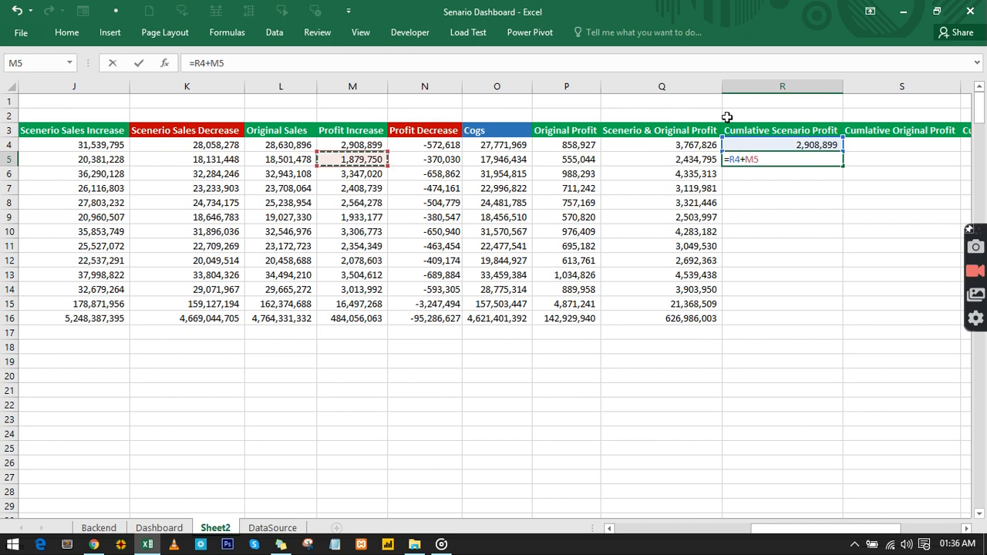
{"action": "key", "text": "Return"}
{"action": "left_click", "coordinate": [780, 160]}
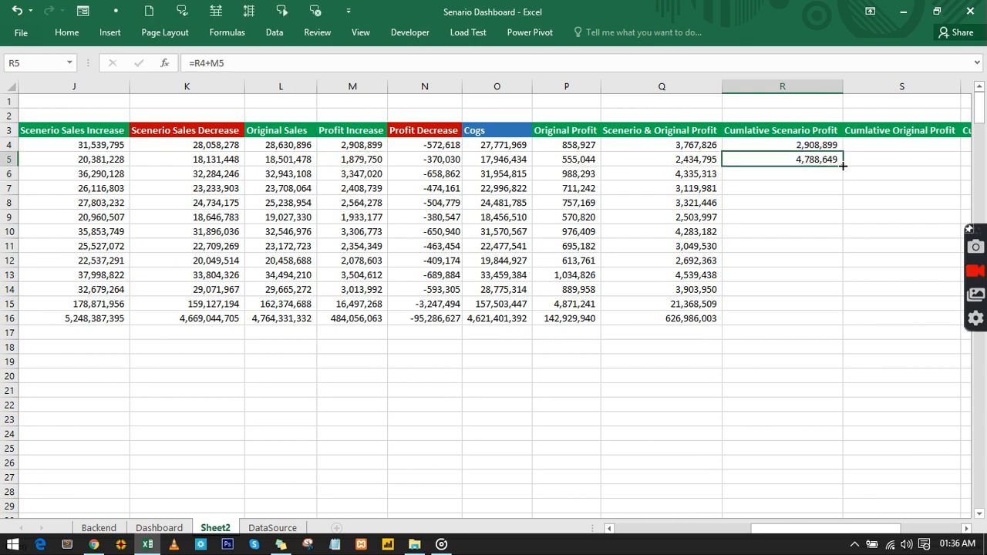
{"action": "double_click", "coordinate": [843, 165]}
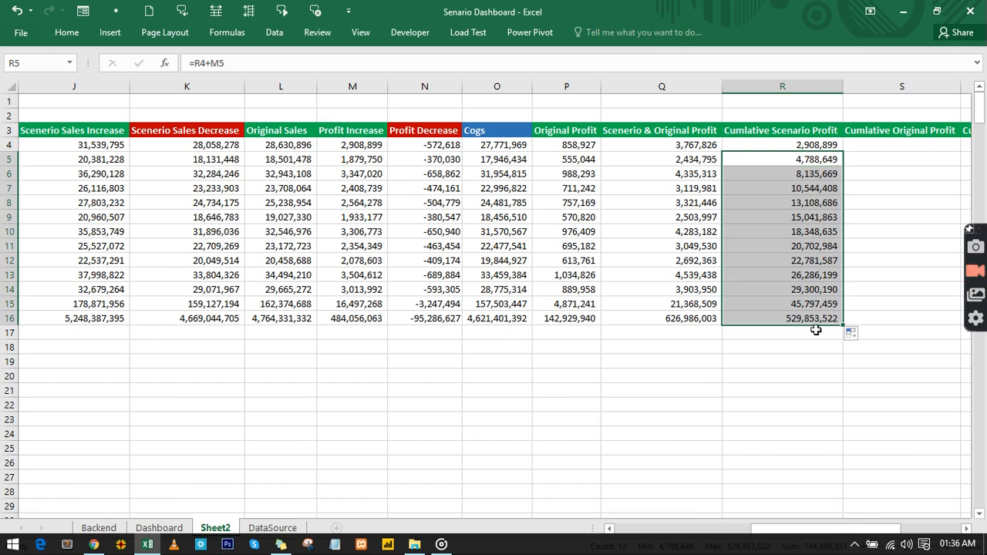
Check the Cumlative Scenario Profit formulas cell by cell from R4 to R8 and across the range R4:R15.
{"action": "left_click", "coordinate": [821, 145]}
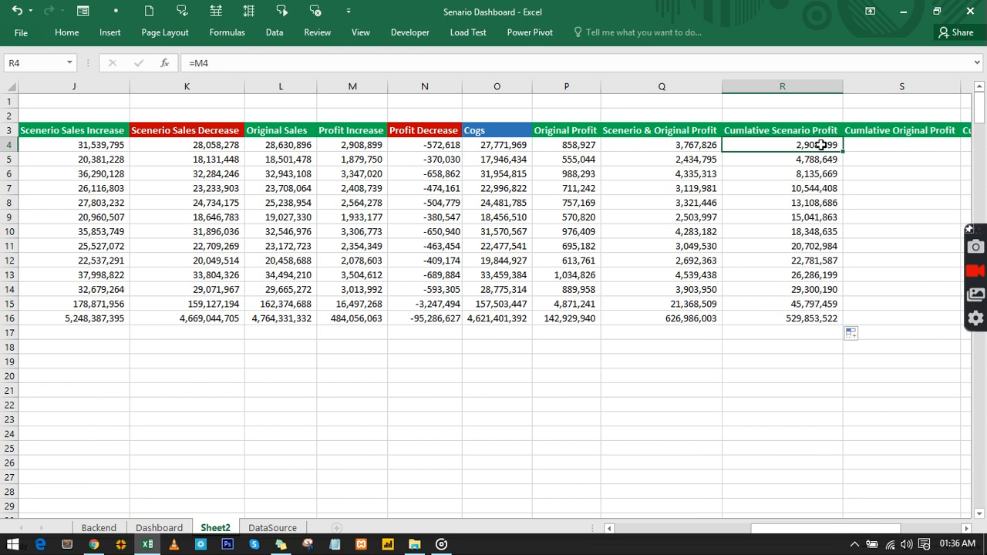
{"action": "left_click", "coordinate": [815, 159]}
{"action": "left_click", "coordinate": [819, 175]}
{"action": "left_click", "coordinate": [821, 188]}
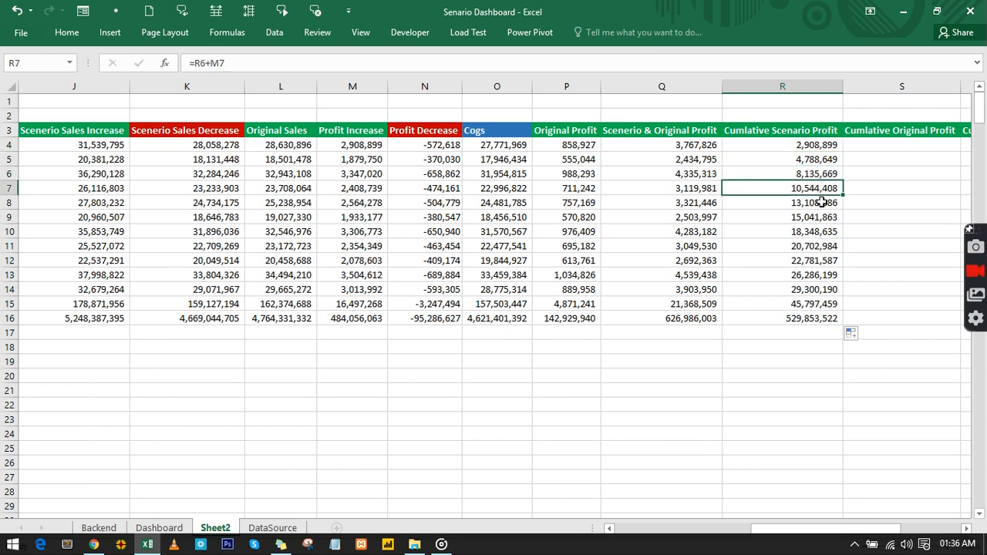
{"action": "left_click", "coordinate": [821, 202]}
{"action": "left_click_drag", "start_coordinate": [821, 150], "coordinate": [823, 302]}
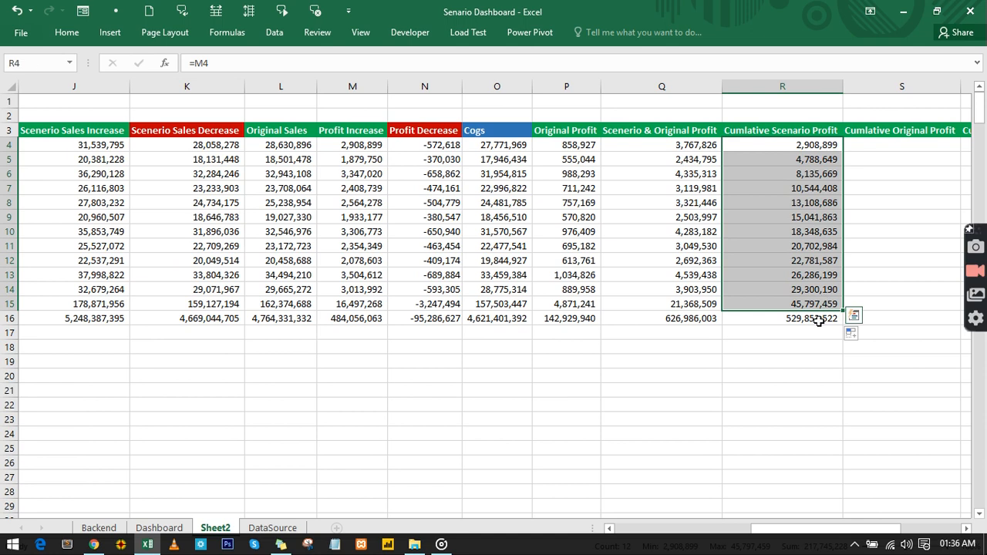
Start the Cumlative Original Profit column by entering =P4 in S4, referencing the first row's Original Profit.
{"action": "left_click", "coordinate": [870, 143]}
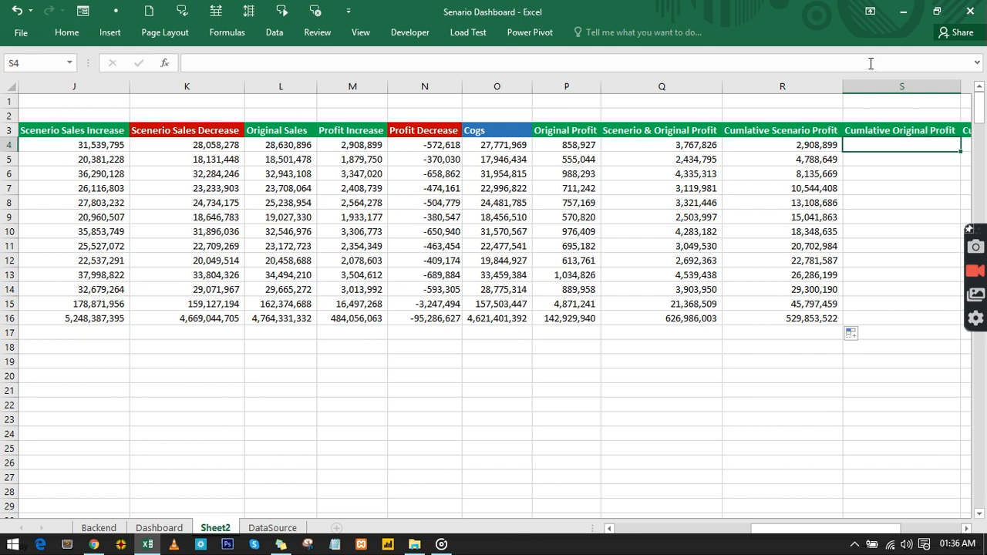
{"action": "type", "text": "="}
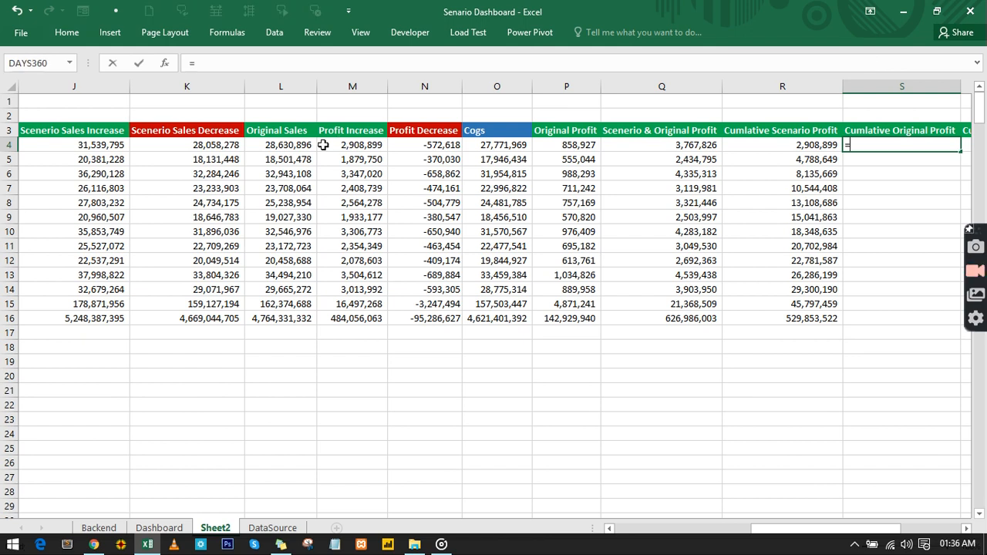
{"action": "left_click", "coordinate": [566, 144]}
{"action": "key", "text": "Return"}
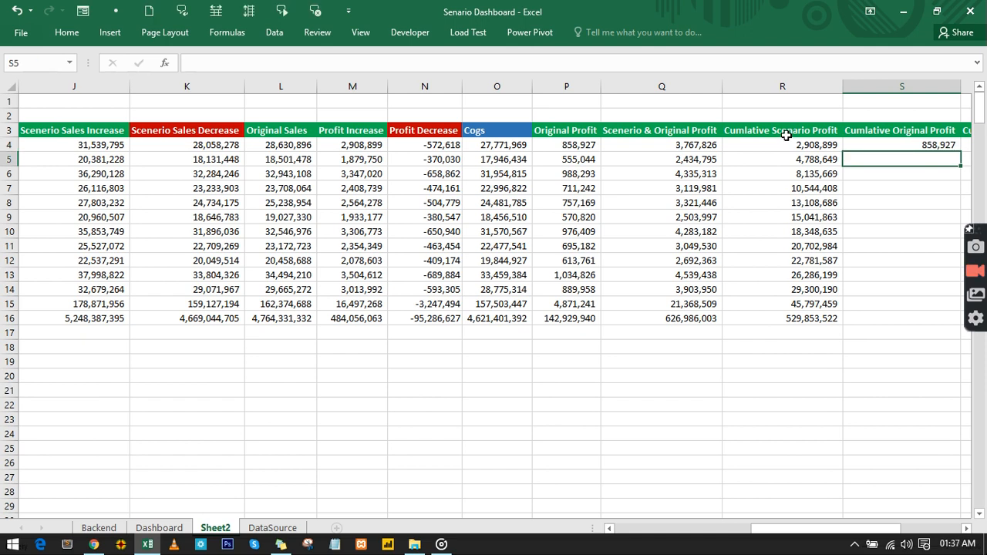
Enter =S4+P5 in S5 to accumulate Original Profit and fill the formula down to S16.
{"action": "type", "text": "="}
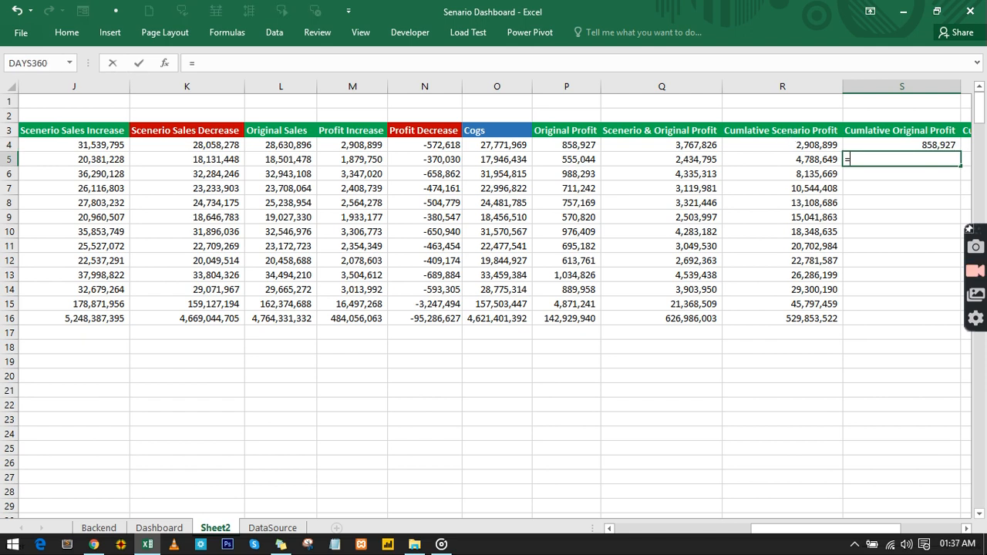
{"action": "left_click", "coordinate": [906, 144]}
{"action": "type", "text": "+"}
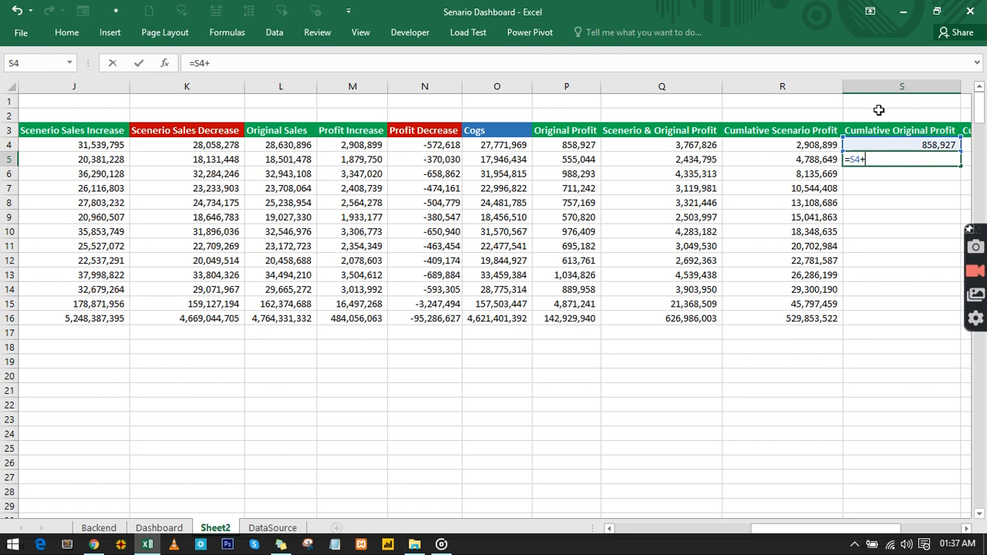
{"action": "left_click", "coordinate": [567, 159]}
{"action": "key", "text": "Return"}
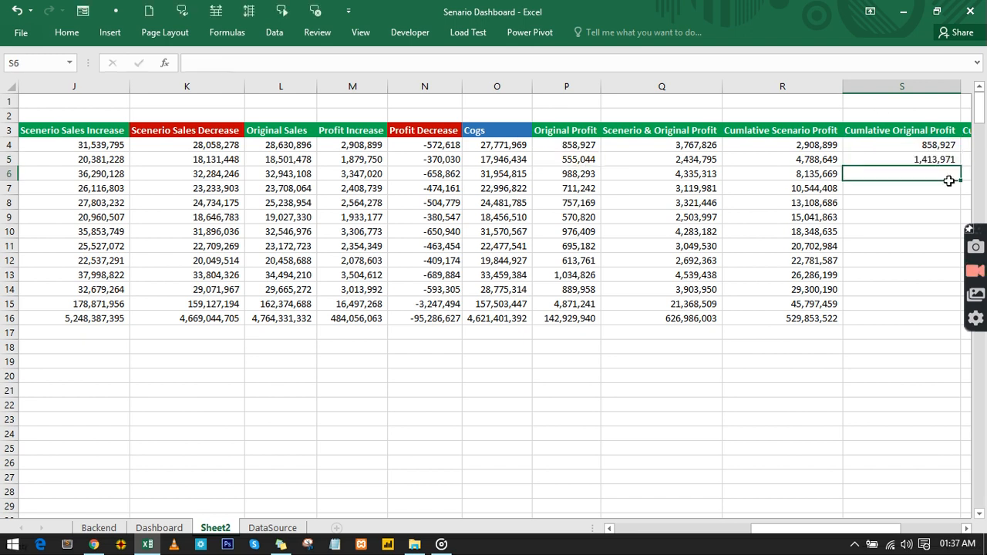
{"action": "left_click", "coordinate": [948, 161]}
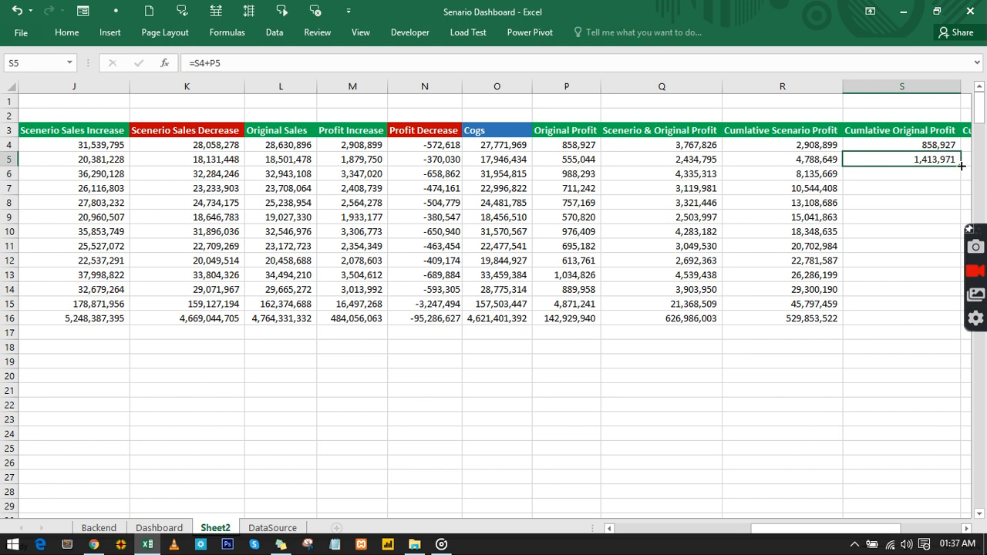
{"action": "double_click", "coordinate": [961, 166]}
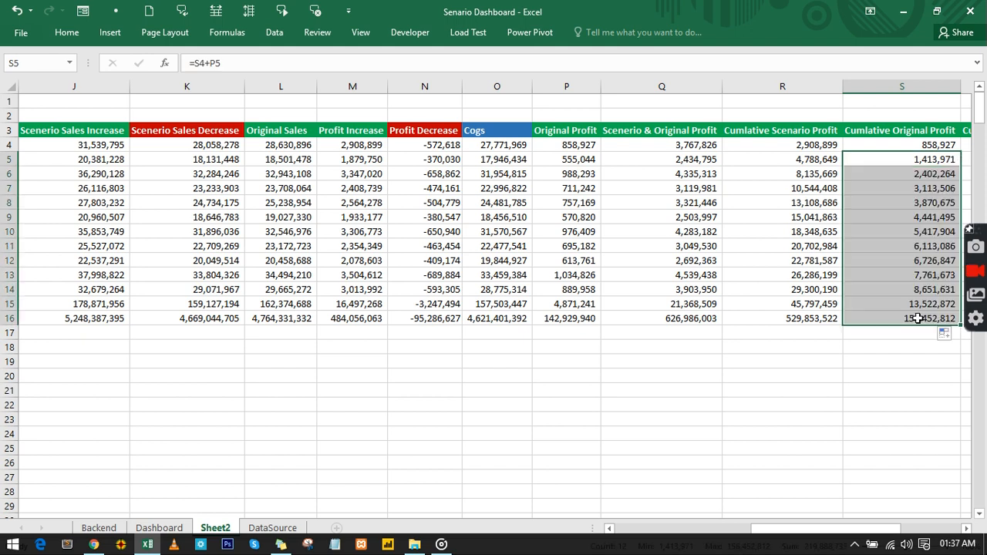
Start the Cumlative Original Sales column by entering =L4 in T4, referencing the first row's Original Sales.
{"action": "left_click", "coordinate": [965, 528]}
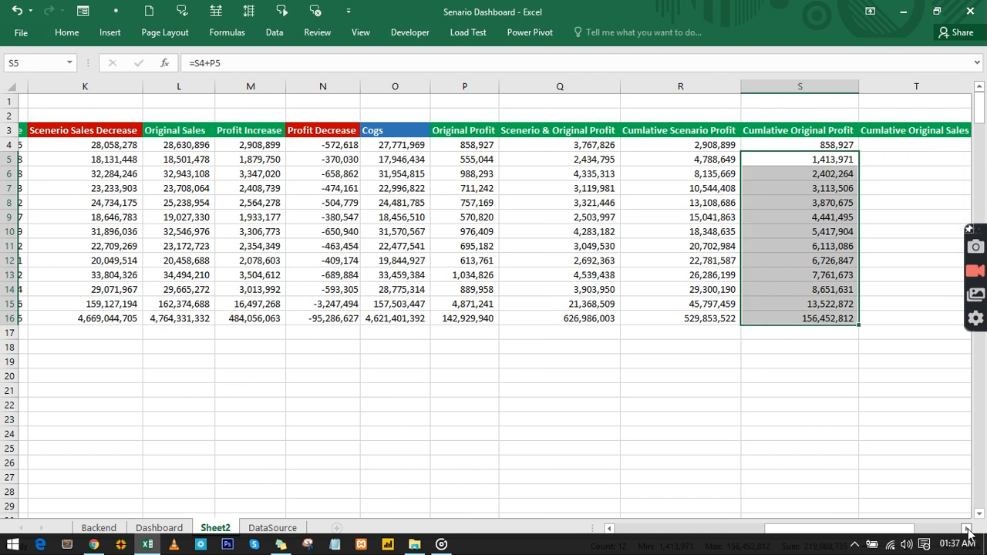
{"action": "left_click", "coordinate": [966, 528]}
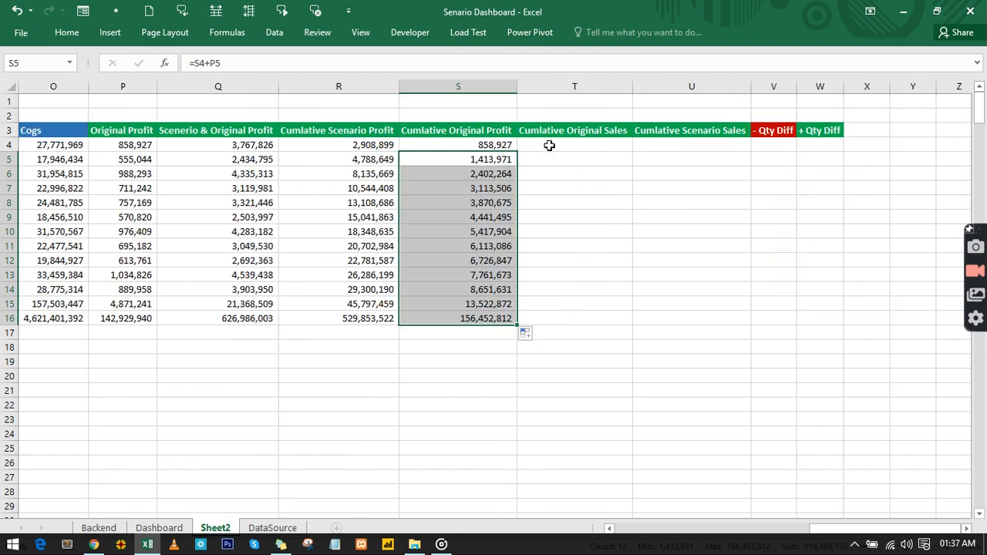
{"action": "left_click", "coordinate": [550, 141]}
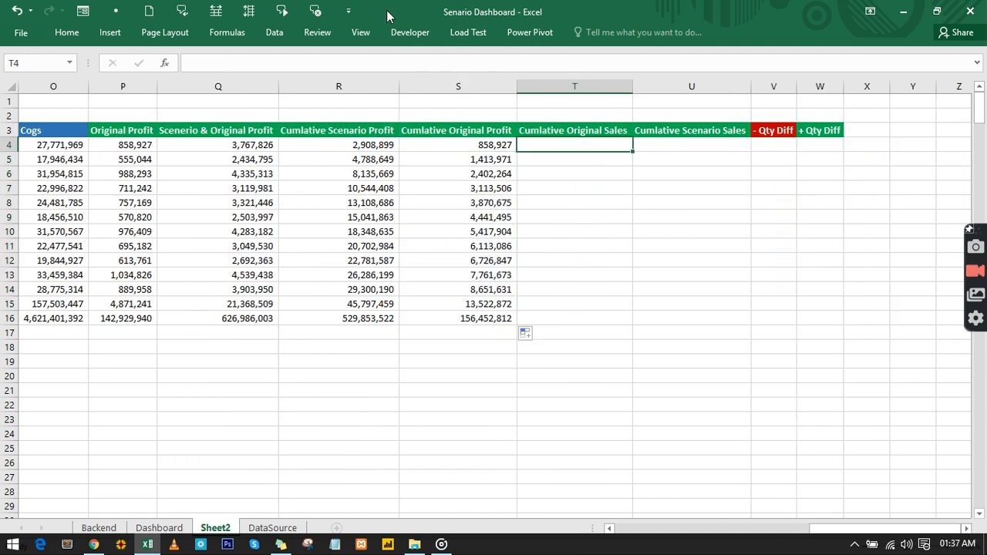
{"action": "type", "text": "="}
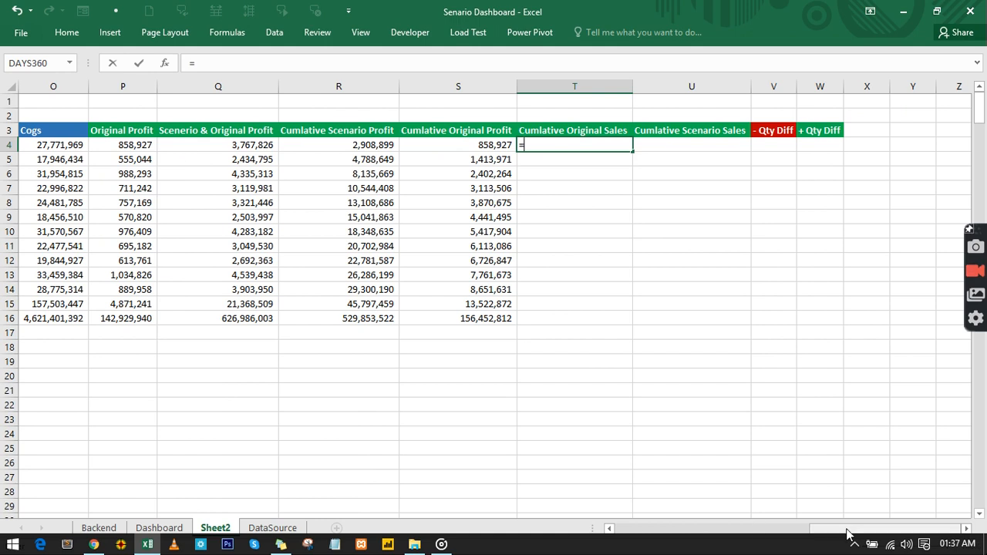
{"action": "left_click_drag", "start_coordinate": [846, 532], "coordinate": [802, 538]}
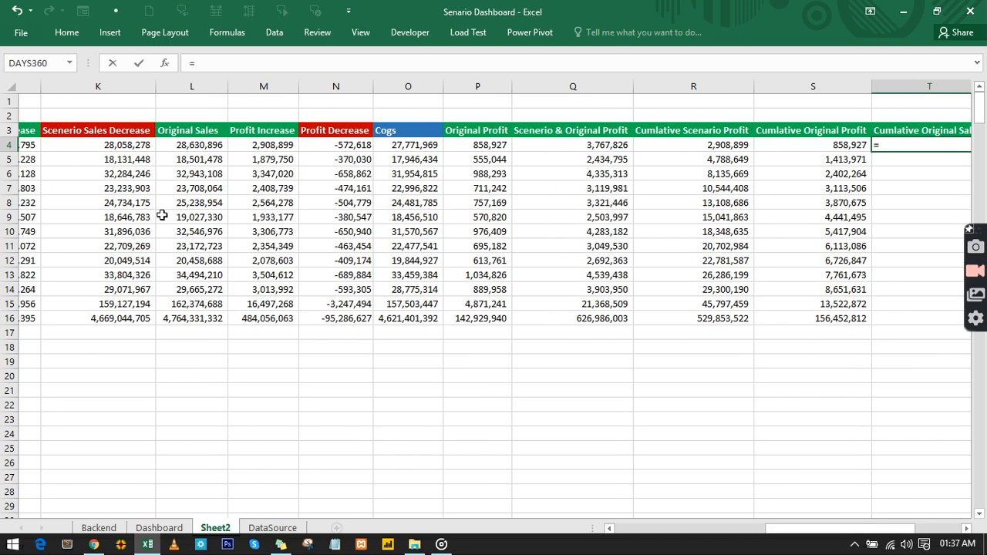
{"action": "left_click", "coordinate": [181, 145]}
{"action": "key", "text": "Return"}
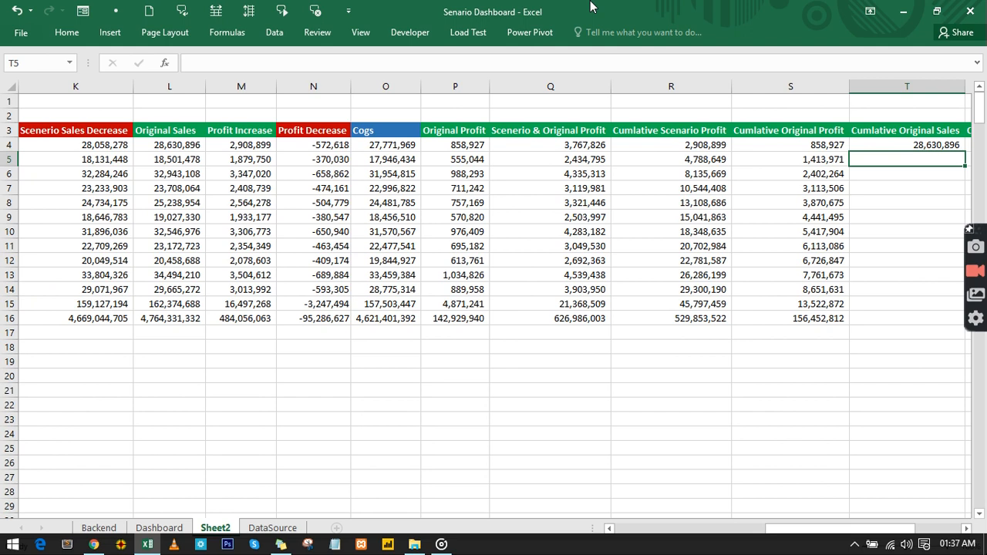
Enter =T4+L5 in T5 to accumulate Original Sales and fill the formula down to T16.
{"action": "type", "text": "="}
{"action": "left_click", "coordinate": [922, 144]}
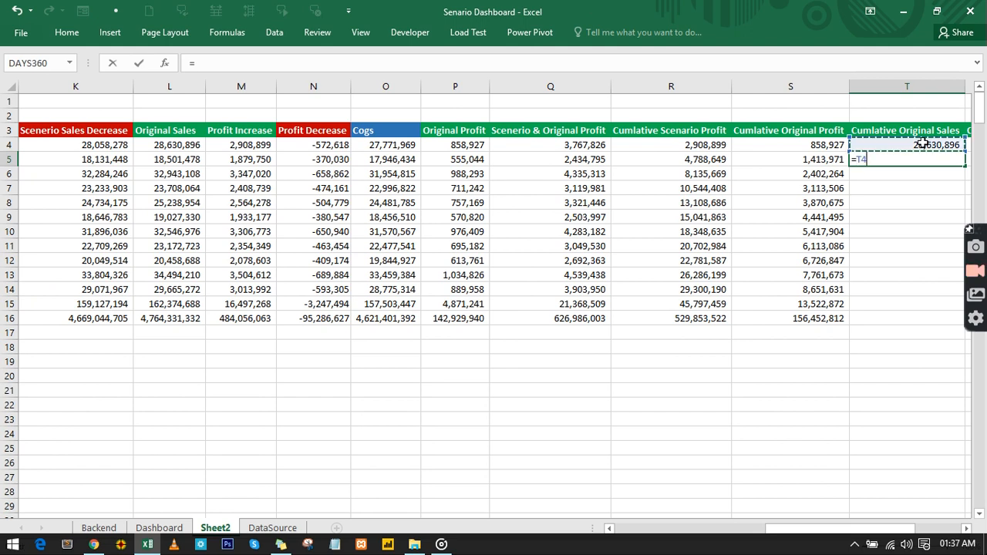
{"action": "type", "text": "+"}
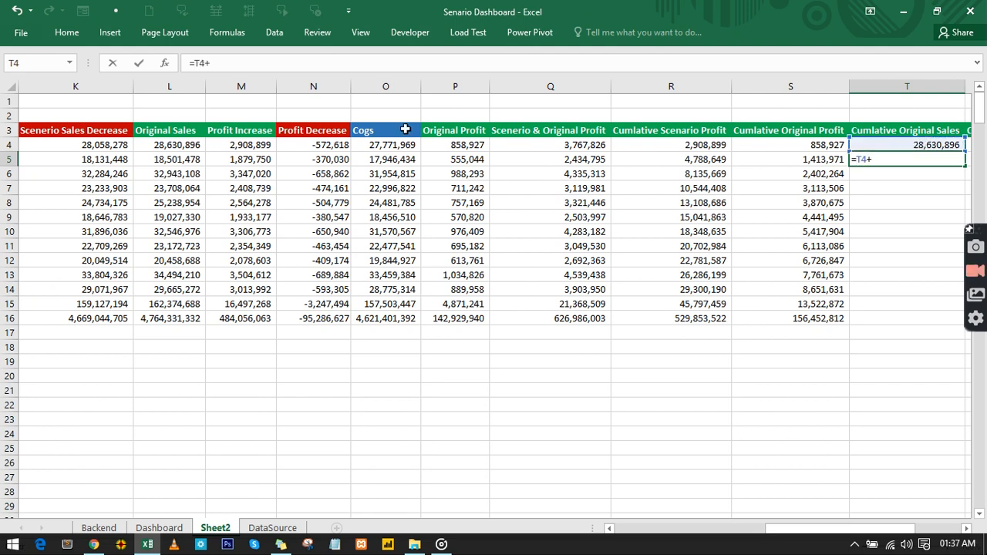
{"action": "left_click", "coordinate": [177, 159]}
{"action": "key", "text": "Return"}
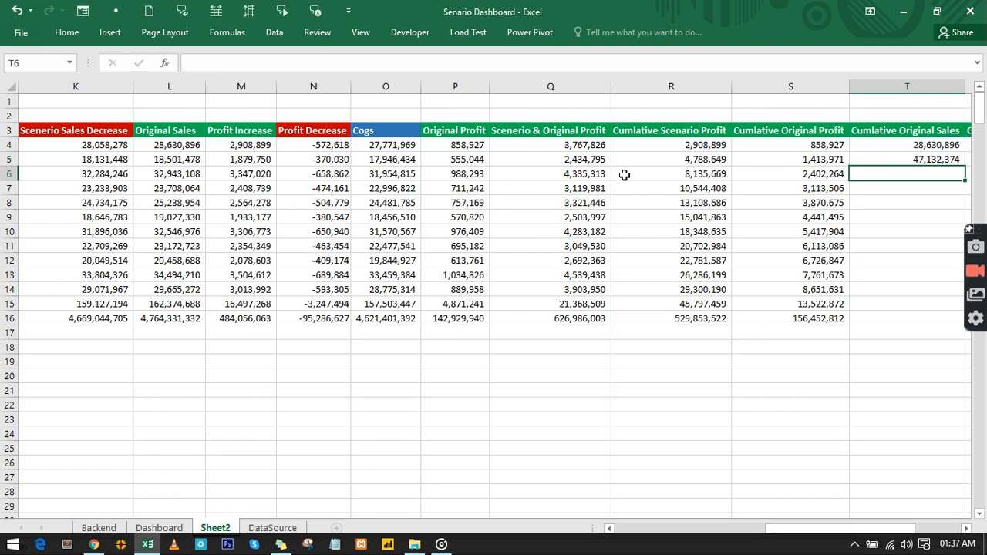
{"action": "left_click", "coordinate": [932, 160]}
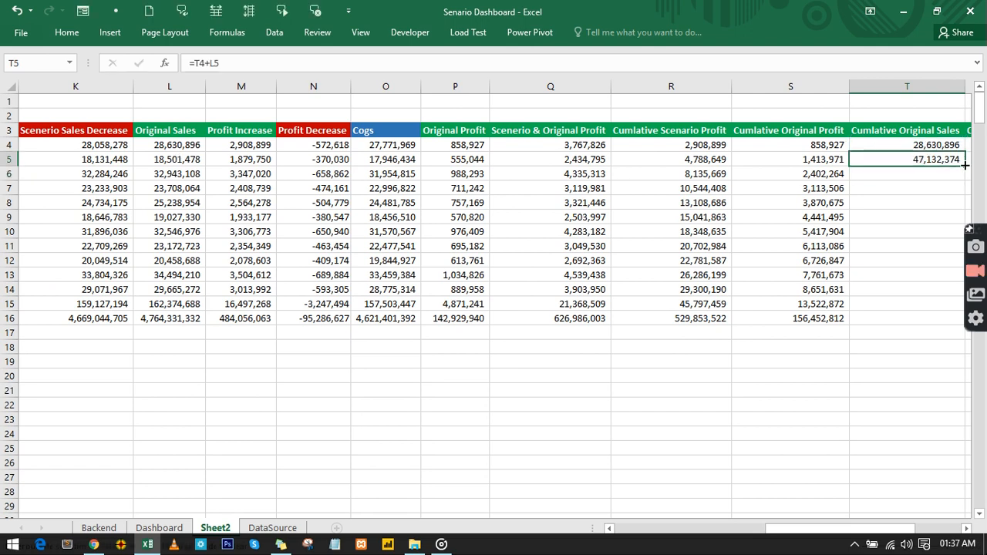
{"action": "double_click", "coordinate": [964, 165]}
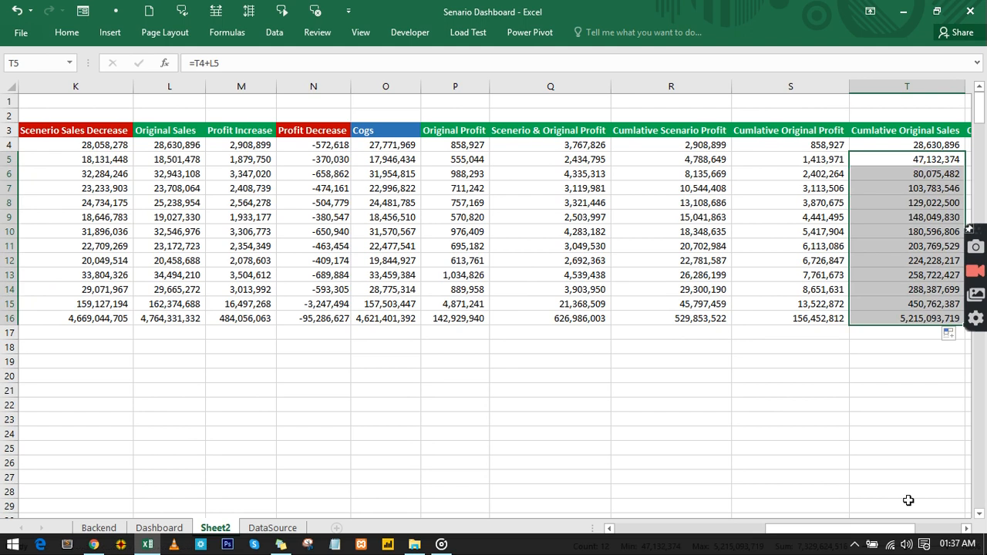
Start the Cumlative Scenario Sales column by entering =J4 in U4, referencing the first row's Scenerio Sales Increase.
{"action": "left_click_drag", "start_coordinate": [900, 529], "coordinate": [930, 529]}
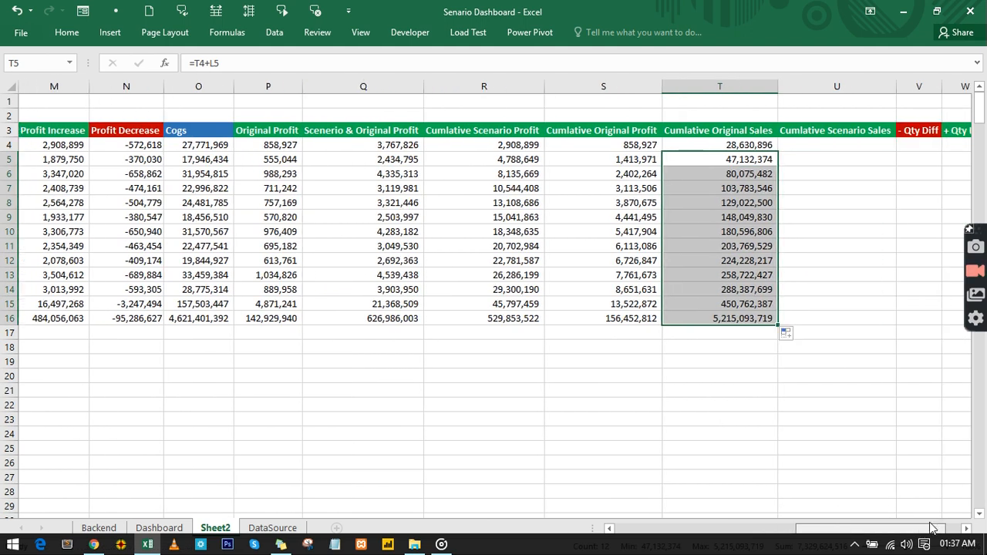
{"action": "left_click", "coordinate": [828, 146]}
{"action": "type", "text": "="}
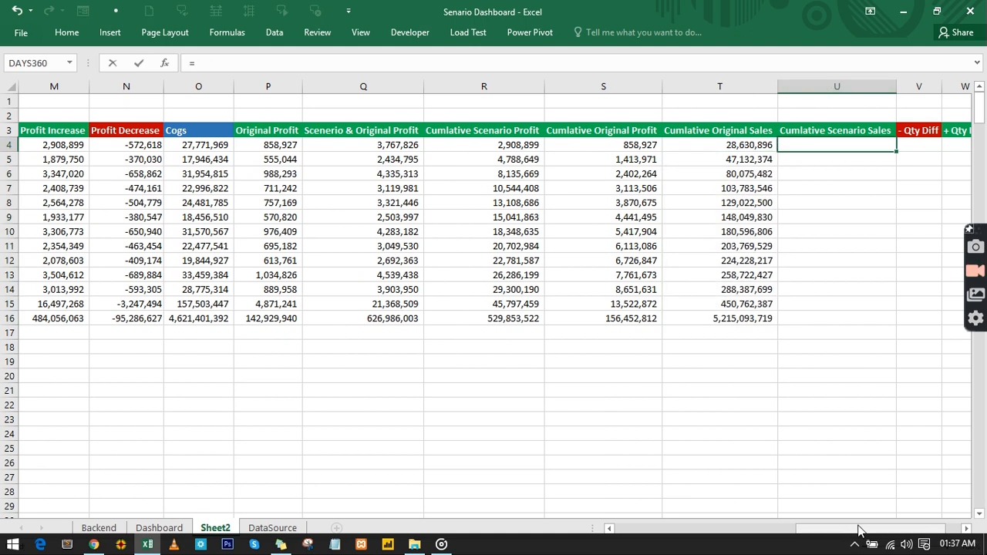
{"action": "left_click_drag", "start_coordinate": [859, 529], "coordinate": [710, 530]}
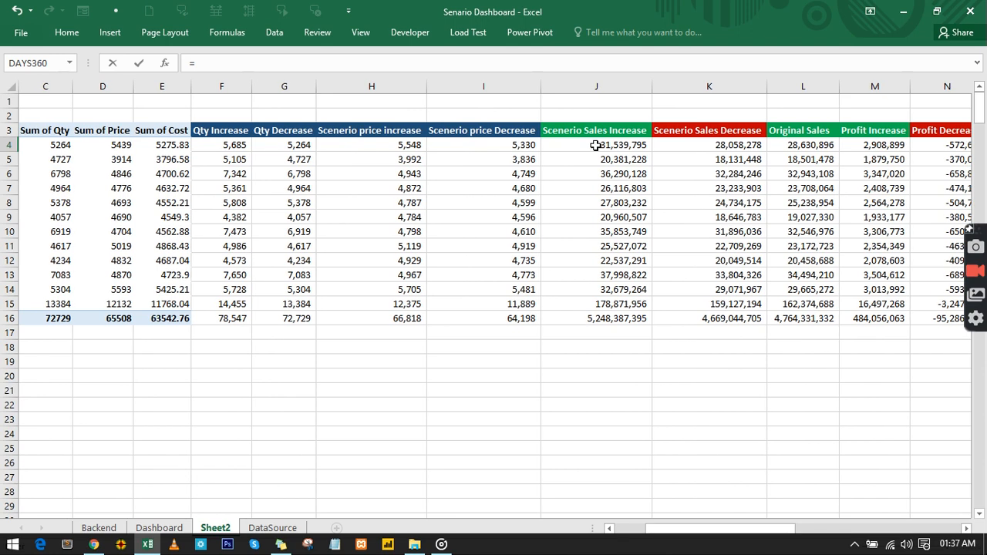
{"action": "left_click", "coordinate": [595, 145]}
{"action": "key", "text": "Return"}
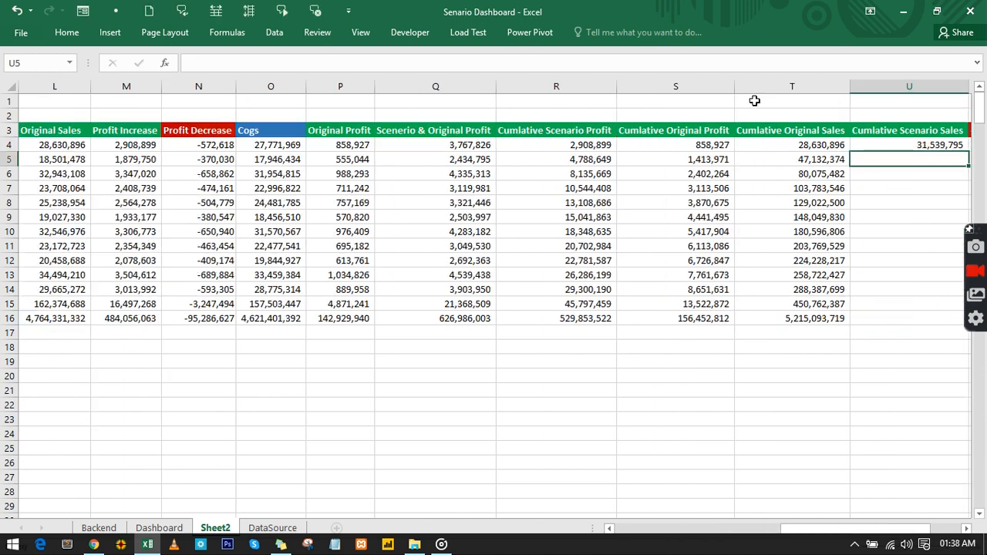
Enter =U4+J5 in U5 to accumulate Scenerio Sales Increase and fill the formula down to U16.
{"action": "type", "text": "="}
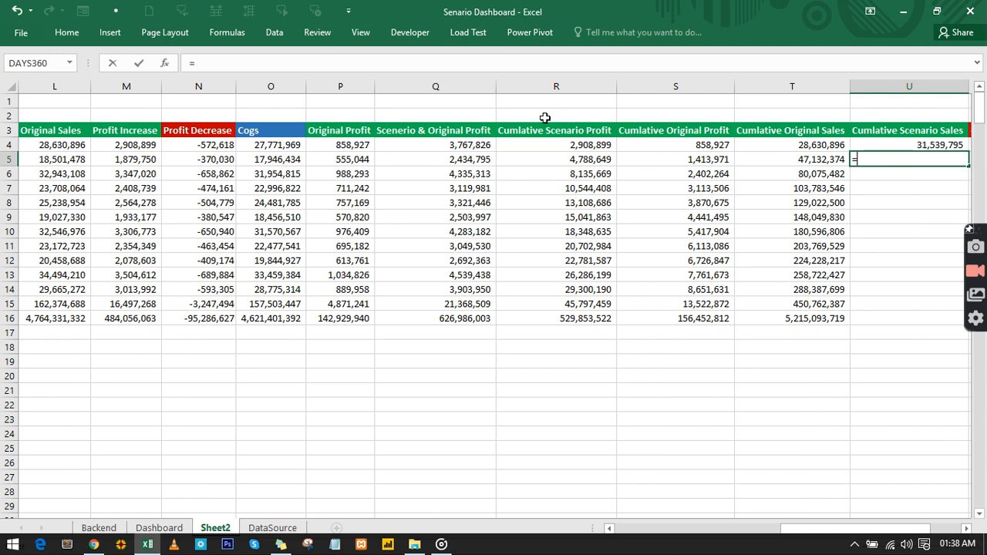
{"action": "left_click", "coordinate": [895, 147]}
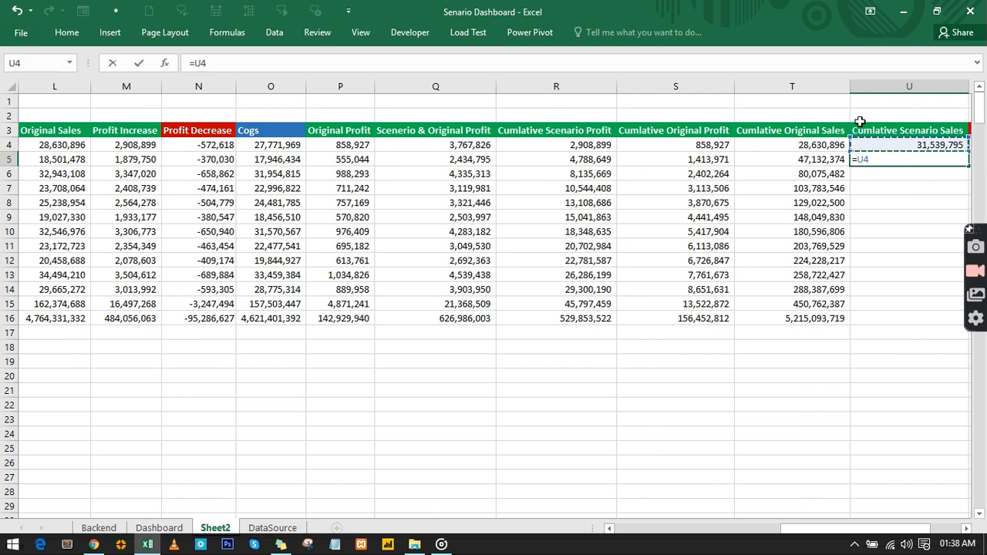
{"action": "type", "text": "+"}
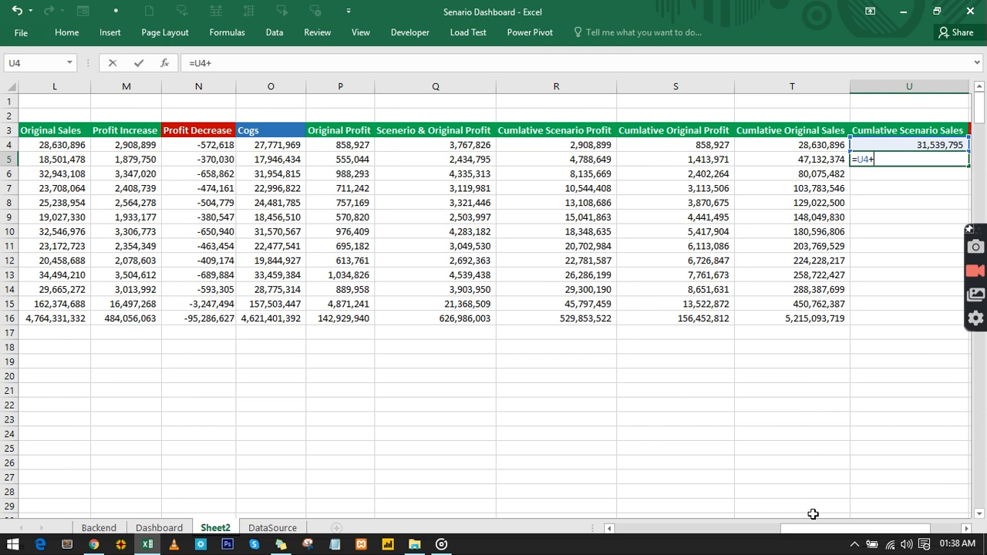
{"action": "left_click_drag", "start_coordinate": [814, 528], "coordinate": [751, 536]}
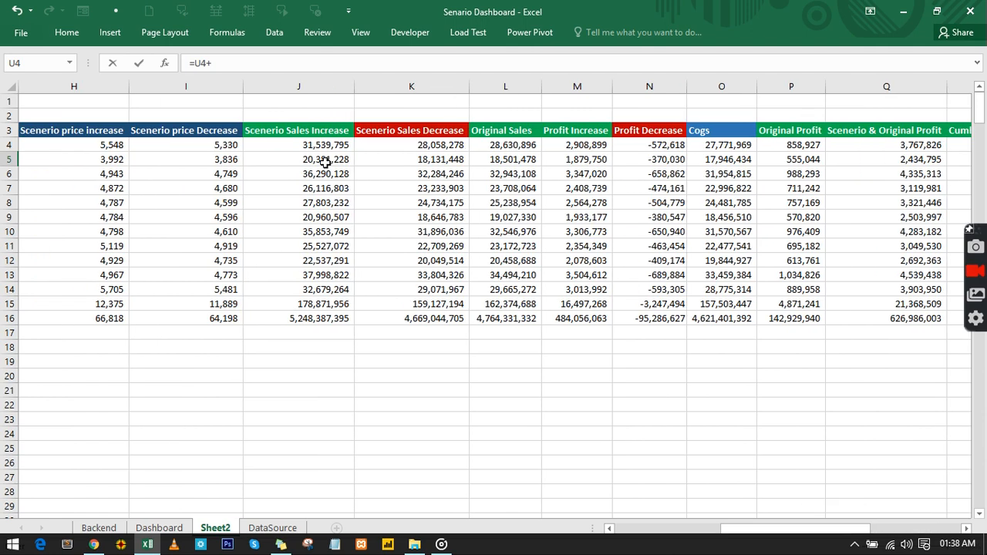
{"action": "left_click", "coordinate": [325, 162]}
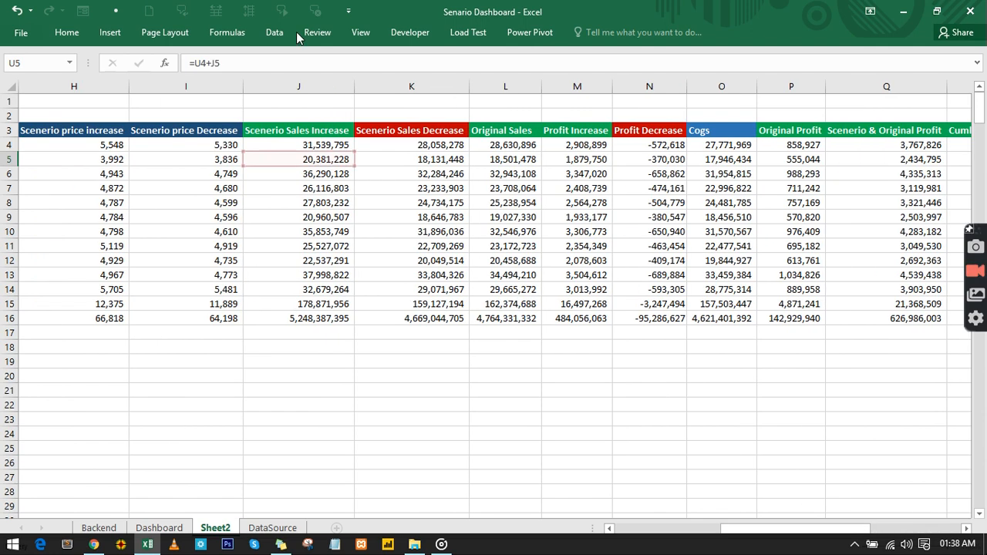
{"action": "key", "text": "Return"}
{"action": "left_click", "coordinate": [944, 160]}
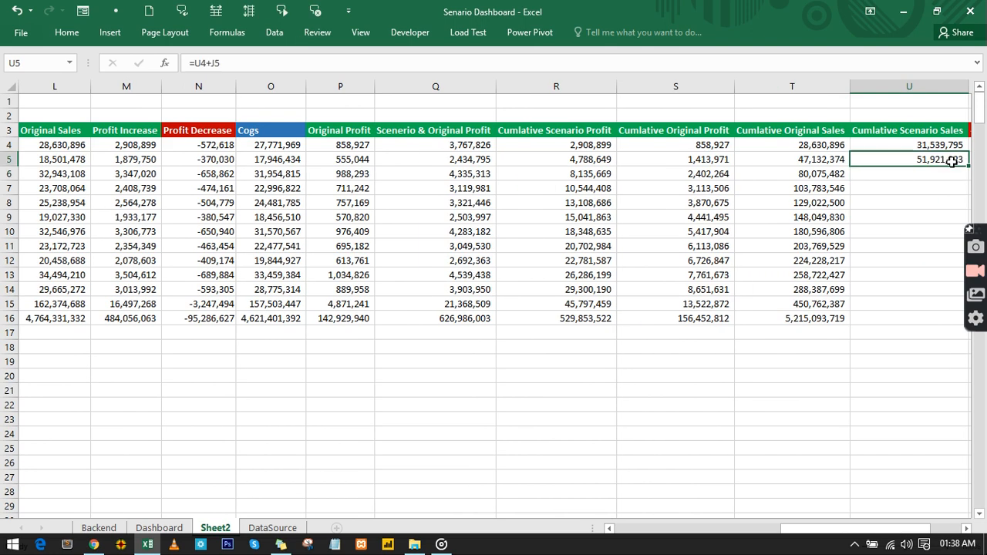
{"action": "double_click", "coordinate": [969, 166]}
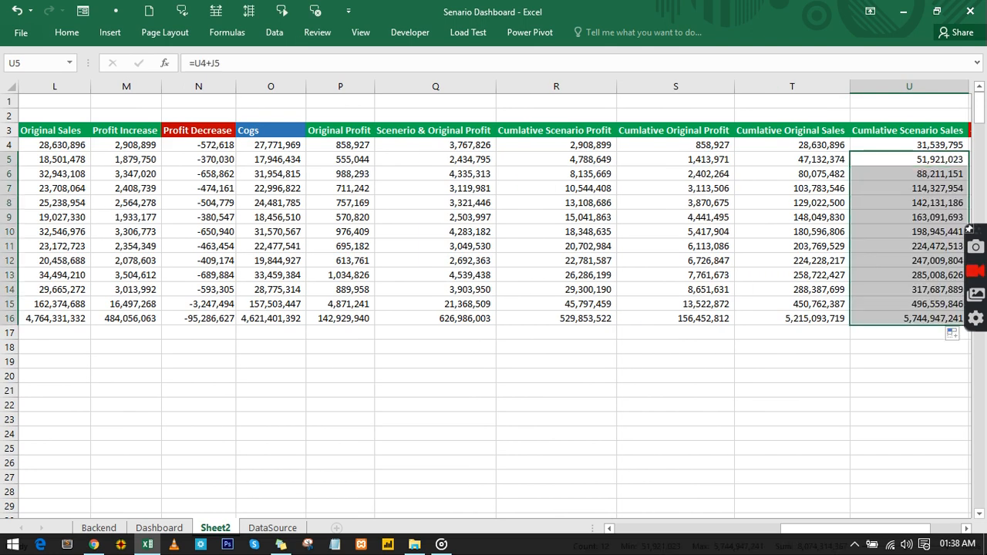
Enter =G4-C4 in V4 to subtract Sum of Qty from Qty Decrease and fill the formula down to V16.
{"action": "left_click_drag", "start_coordinate": [918, 529], "coordinate": [962, 533]}
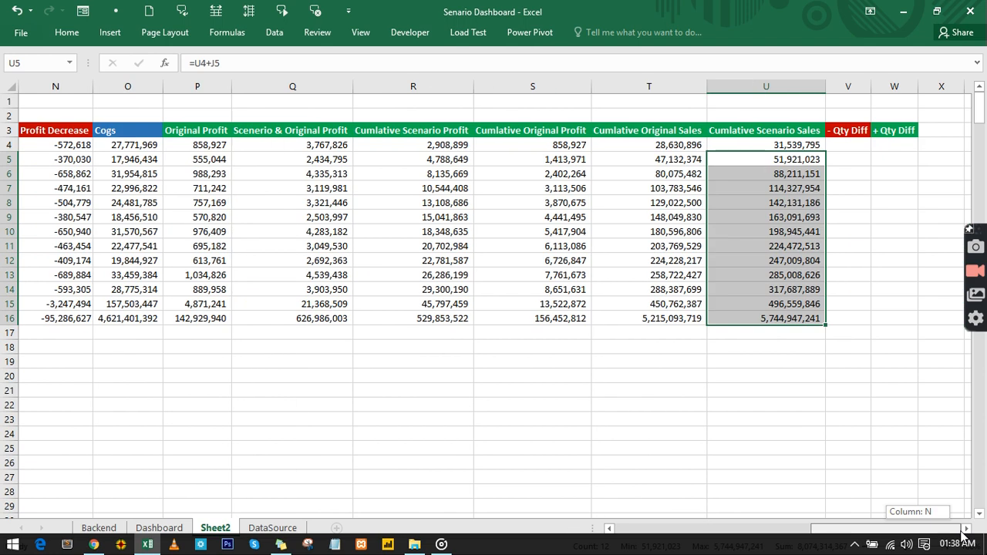
{"action": "left_click", "coordinate": [844, 143]}
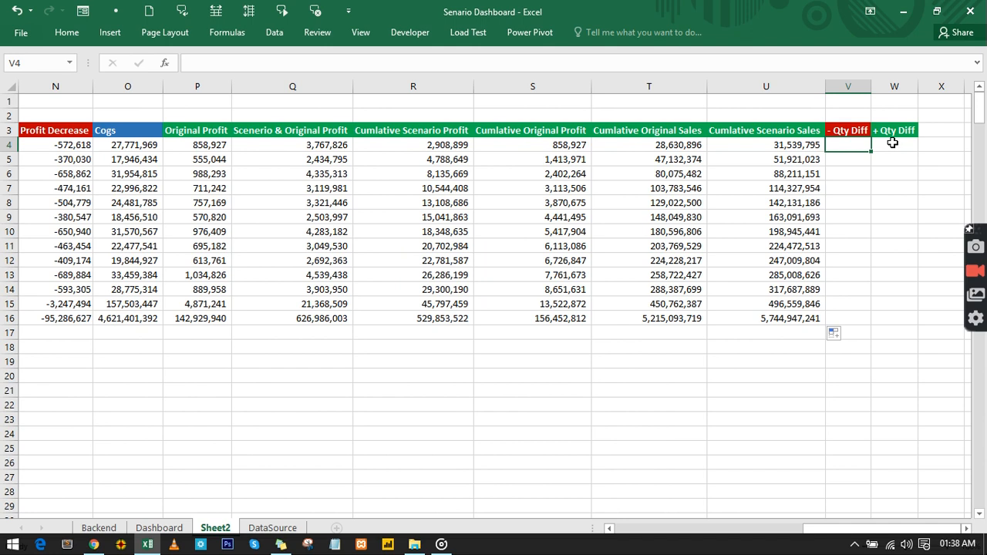
{"action": "type", "text": "="}
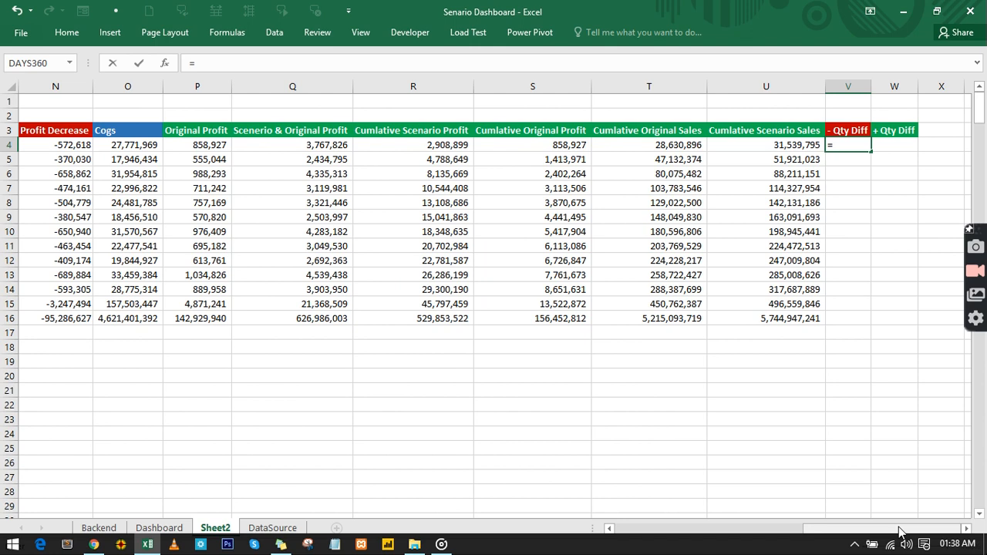
{"action": "left_click_drag", "start_coordinate": [899, 530], "coordinate": [665, 501]}
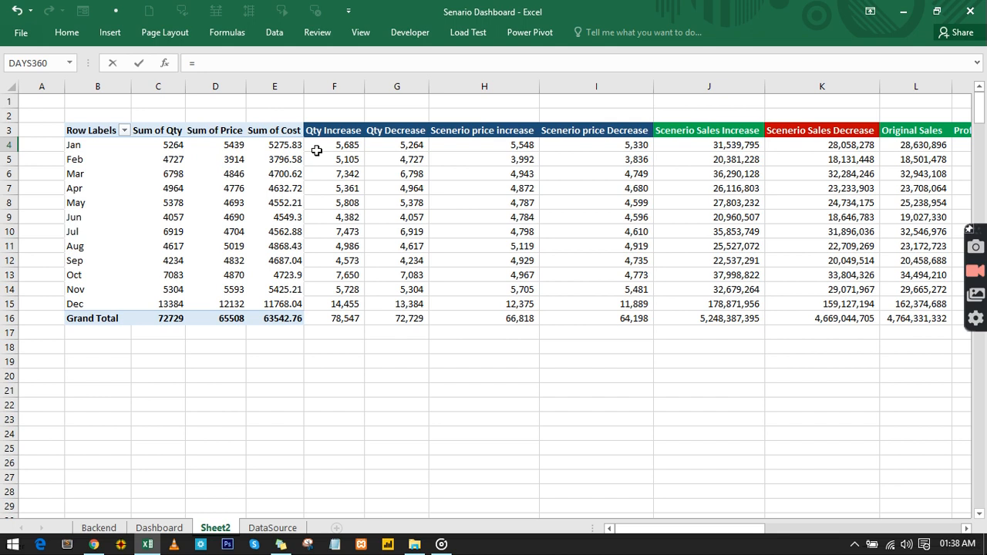
{"action": "left_click", "coordinate": [386, 144]}
{"action": "type", "text": "-"}
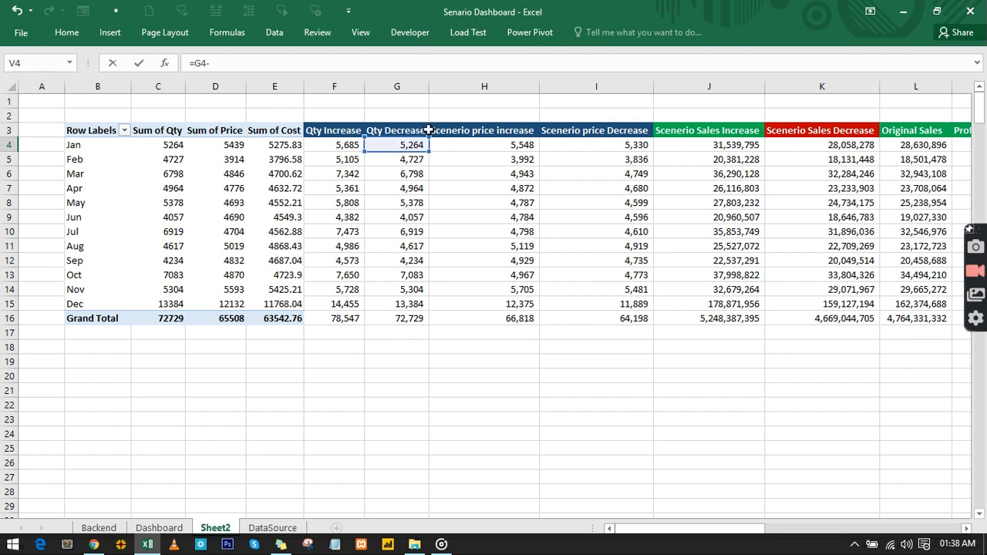
{"action": "left_click", "coordinate": [165, 146]}
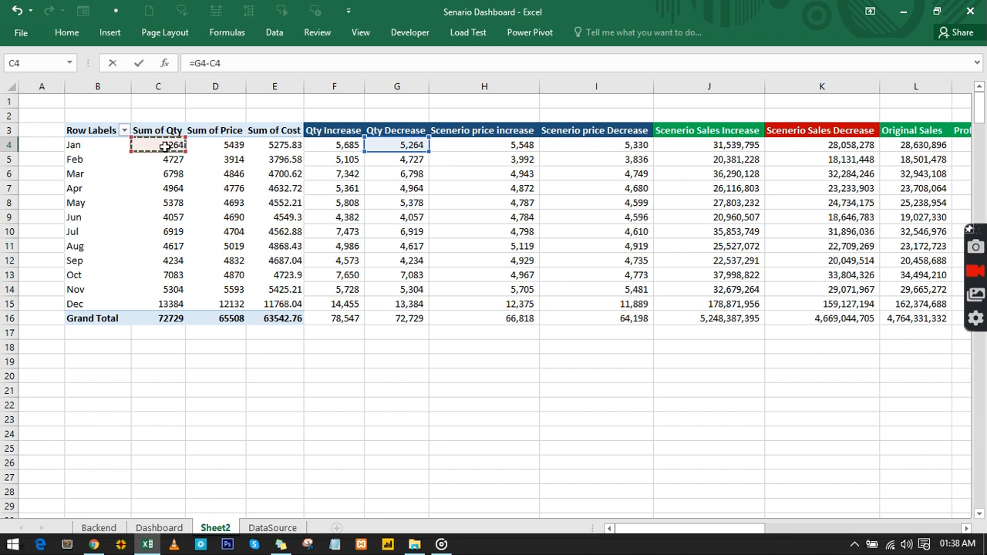
{"action": "key", "text": "Return"}
{"action": "left_click", "coordinate": [921, 145]}
{"action": "double_click", "coordinate": [941, 151]}
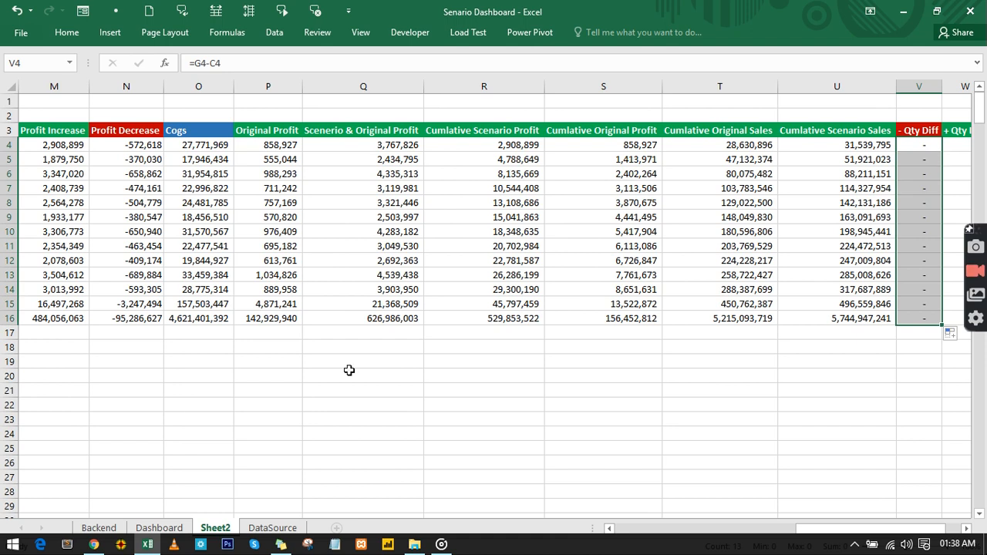
Format the - Qty Diff cells V4:V16 with the Number category and the -1,234 negative style.
{"action": "key", "text": "ctrl+1"}
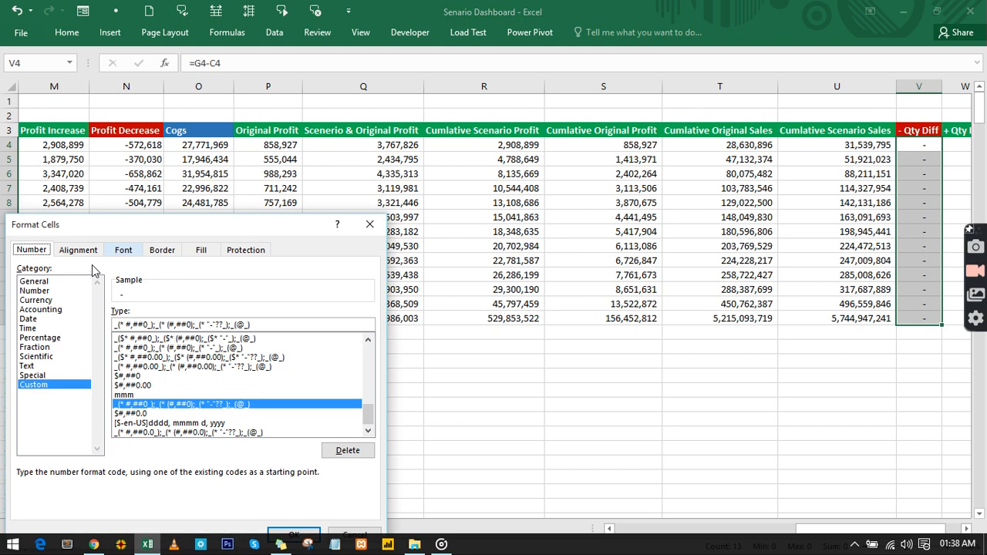
{"action": "left_click", "coordinate": [40, 291]}
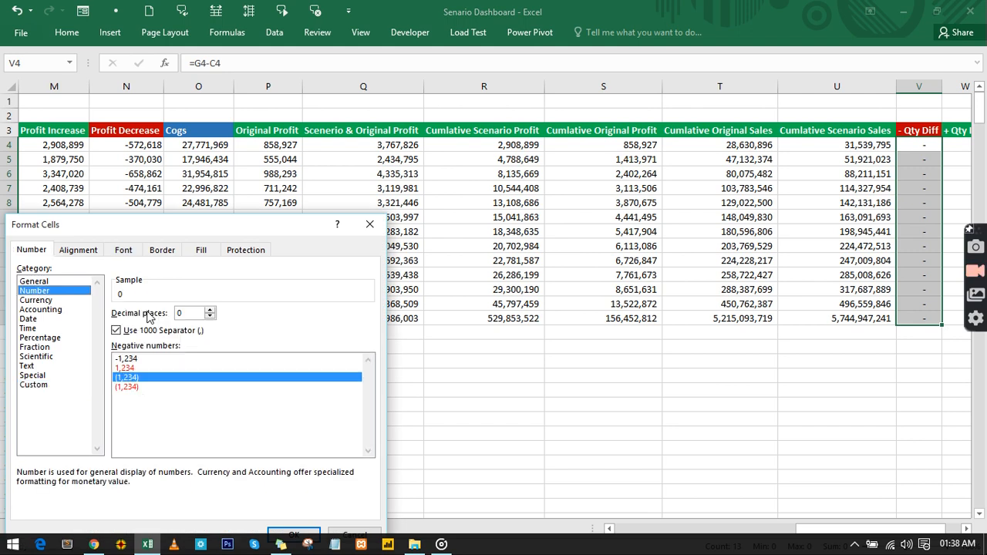
{"action": "left_click", "coordinate": [128, 360]}
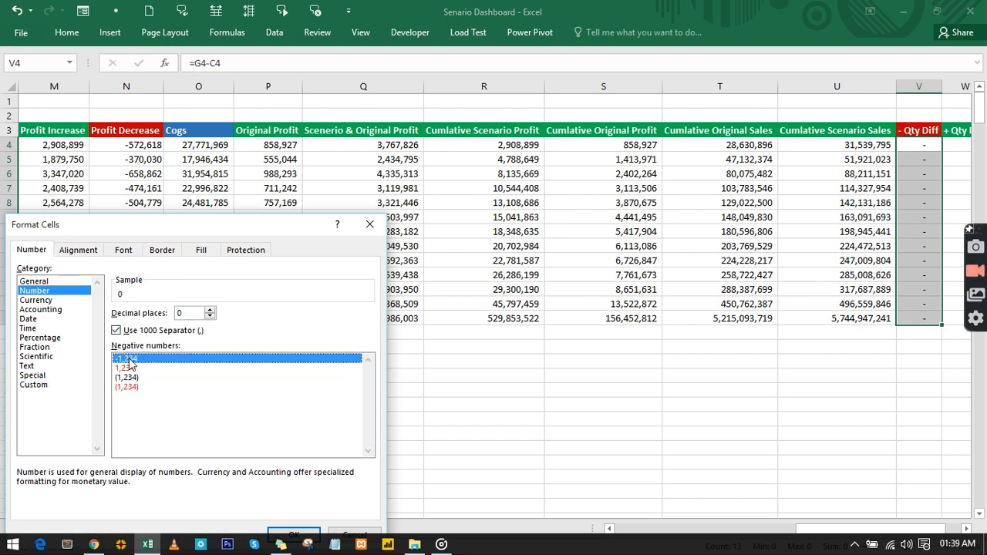
{"action": "left_click", "coordinate": [294, 535]}
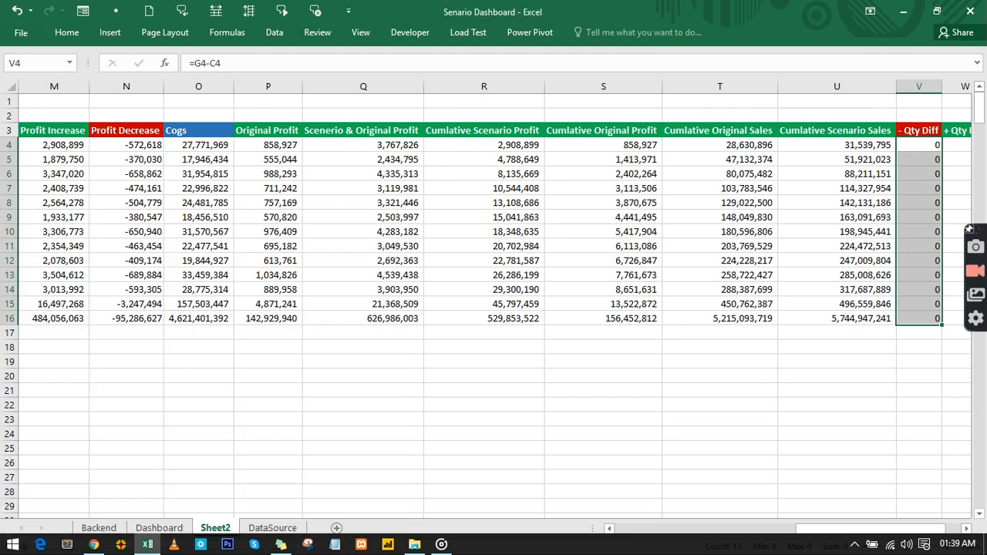
Enter =F4-C4 in W4 to subtract Sum of Qty from Qty Increase and fill the formula down to W16.
{"action": "left_click", "coordinate": [957, 146]}
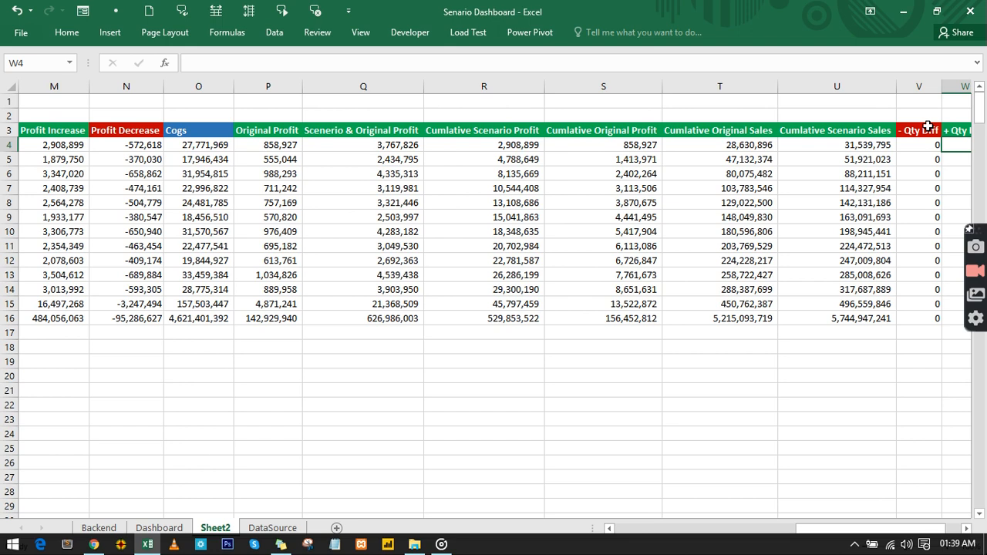
{"action": "type", "text": "="}
{"action": "left_click_drag", "start_coordinate": [813, 528], "coordinate": [598, 524]}
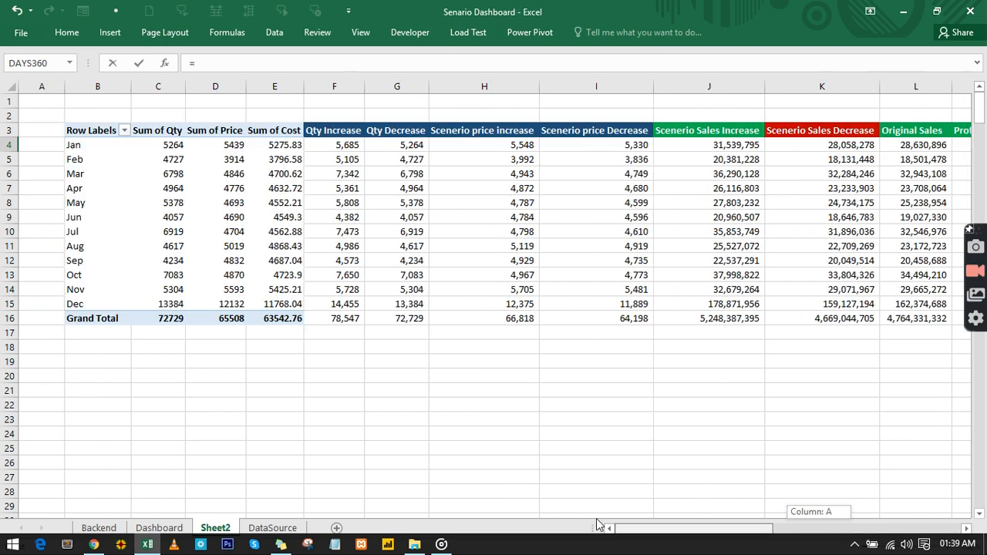
{"action": "left_click", "coordinate": [345, 145]}
{"action": "type", "text": "-"}
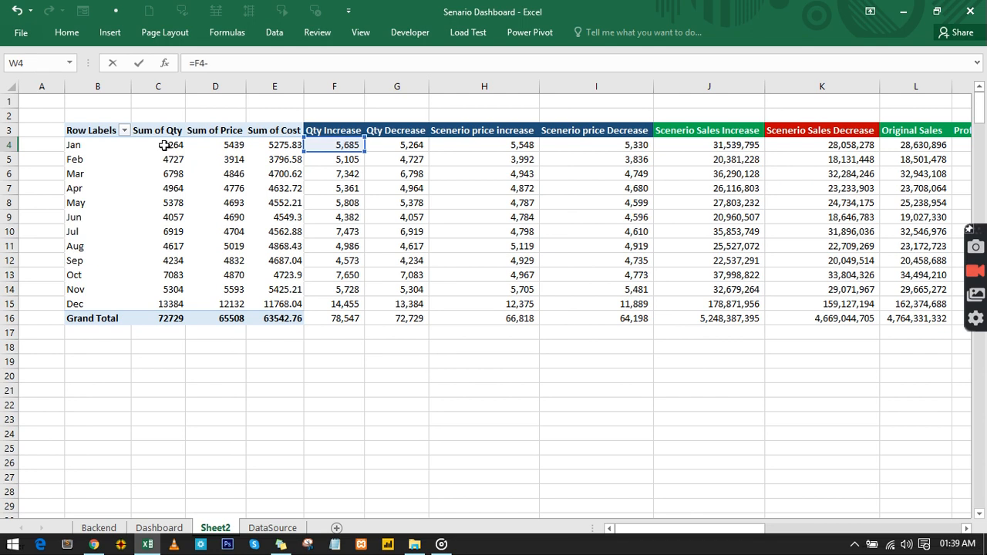
{"action": "left_click", "coordinate": [164, 144]}
{"action": "key", "text": "Return"}
{"action": "left_click", "coordinate": [902, 143]}
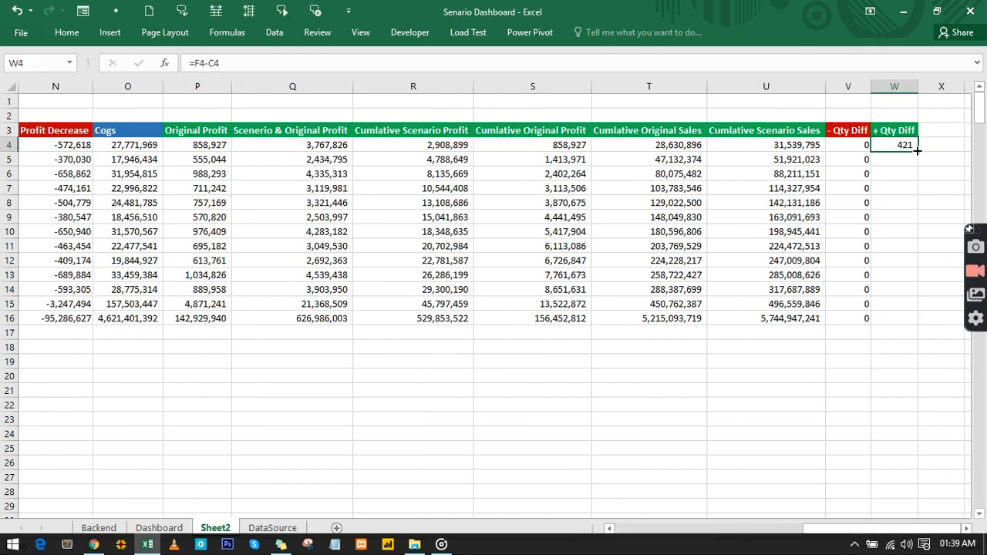
{"action": "double_click", "coordinate": [916, 150]}
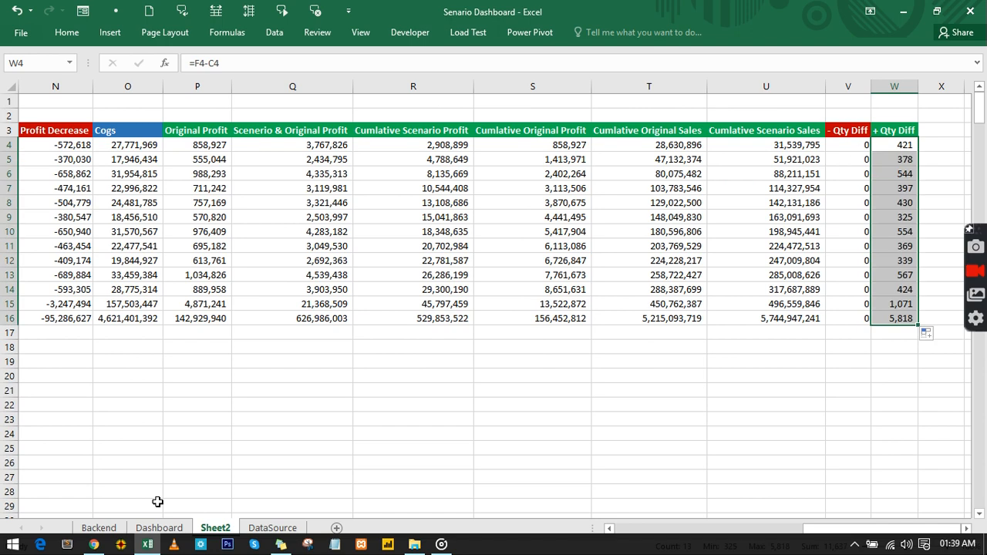
Set the - Qty scenario percentage on the Dashboard sheet to 6%.
{"action": "left_click", "coordinate": [159, 527]}
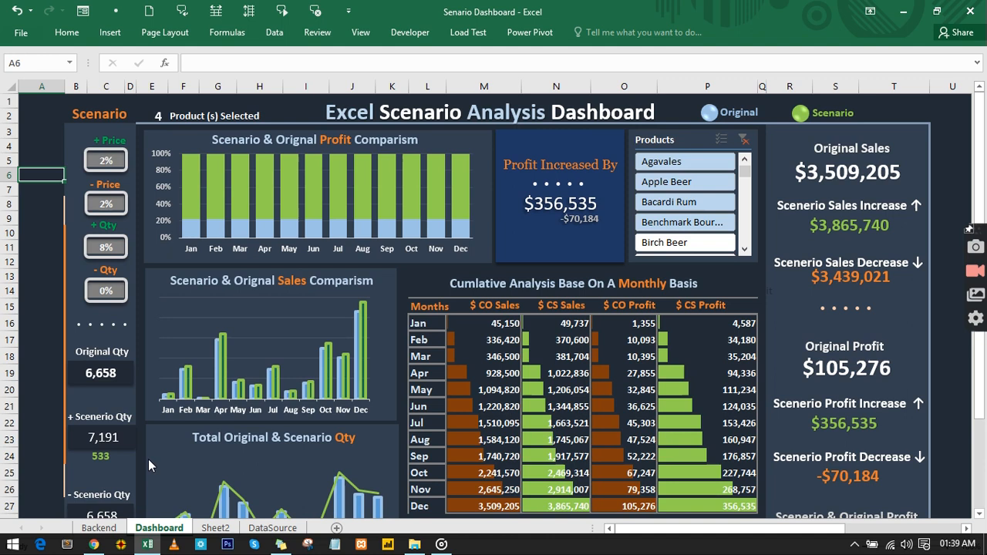
{"action": "scroll", "coordinate": [127, 264], "scroll_direction": "down", "scroll_amount": 7}
{"action": "scroll", "coordinate": [104, 291], "scroll_direction": "up", "scroll_amount": 3}
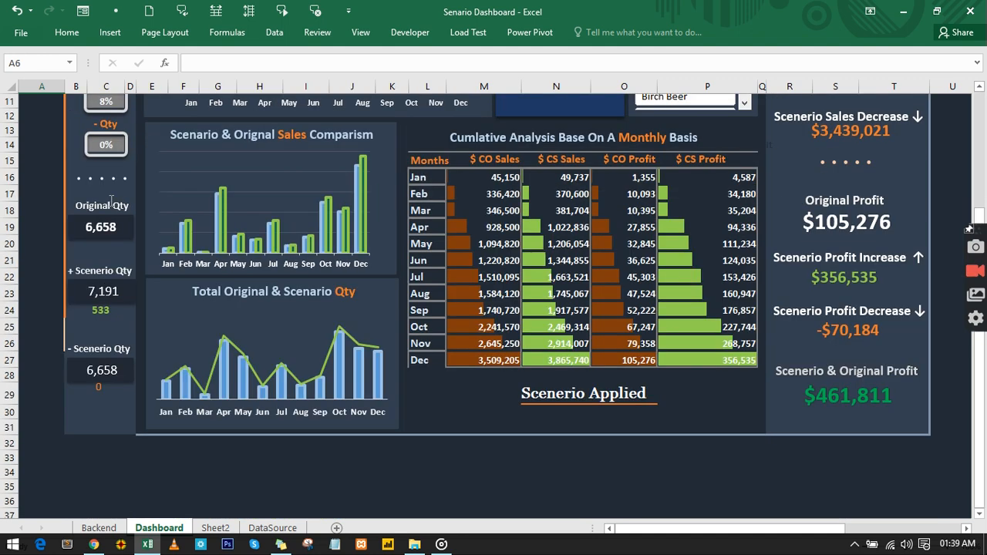
{"action": "left_click", "coordinate": [110, 143]}
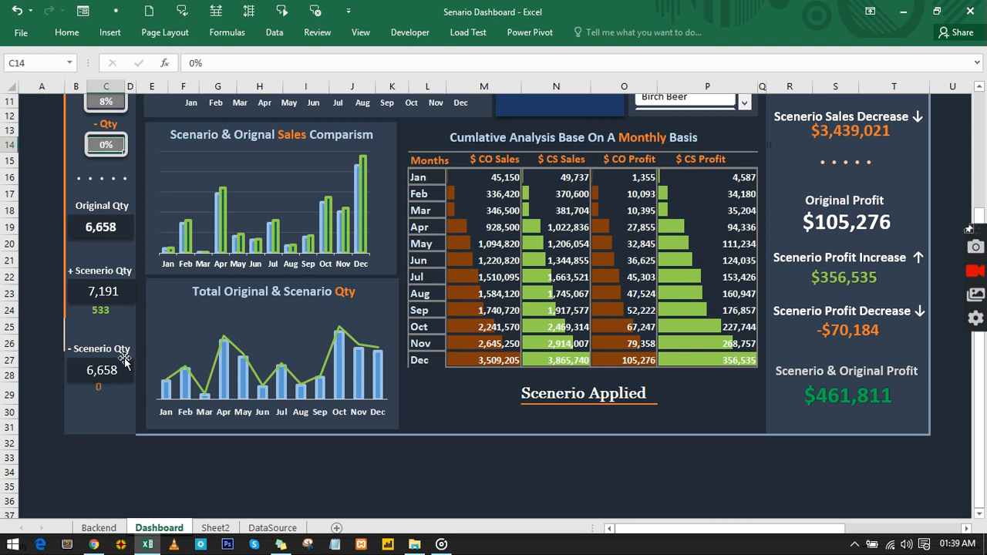
{"action": "type", "text": "6"}
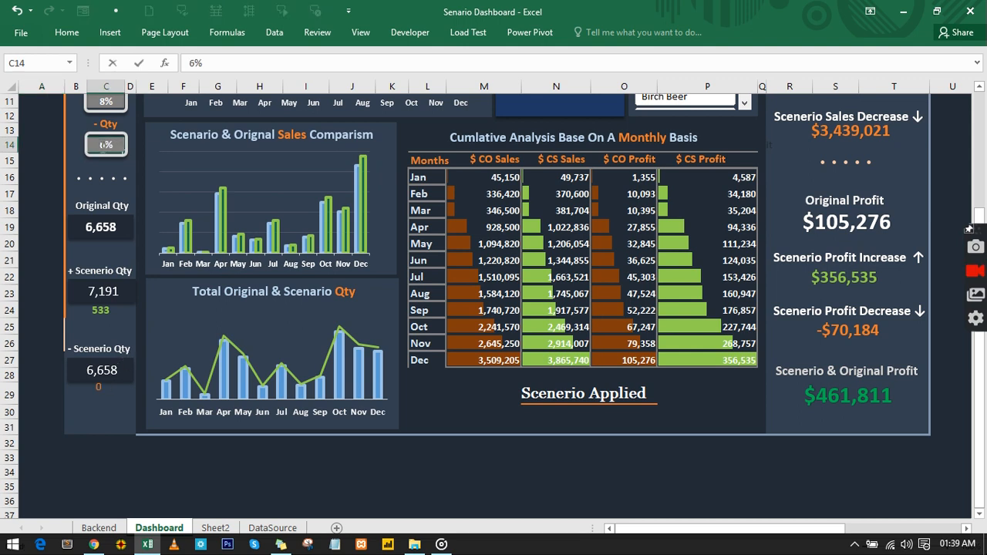
{"action": "left_click", "coordinate": [46, 145]}
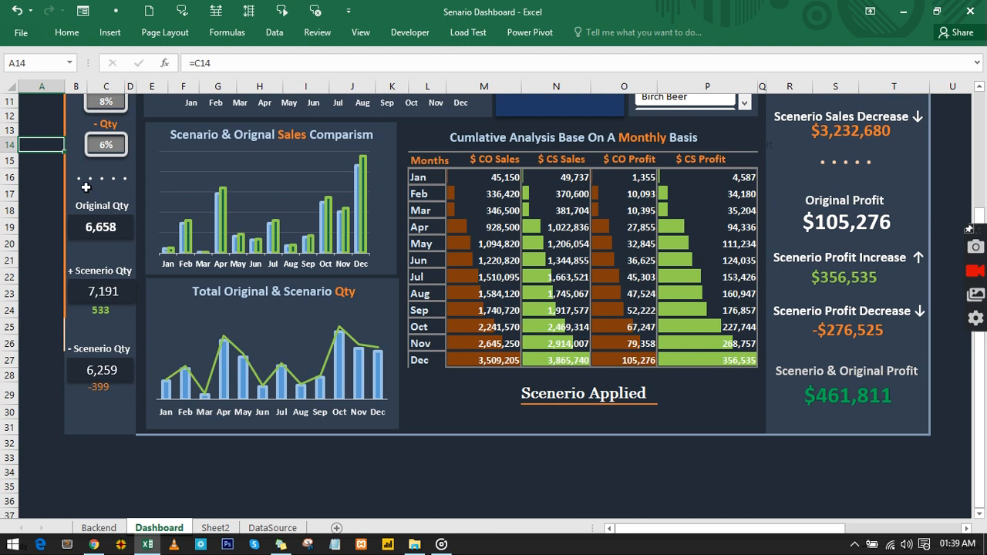
Check the recalculated - Qty Diff values in V4:V16 on Sheet2.
{"action": "left_click", "coordinate": [215, 528]}
{"action": "left_click_drag", "start_coordinate": [852, 153], "coordinate": [862, 319]}
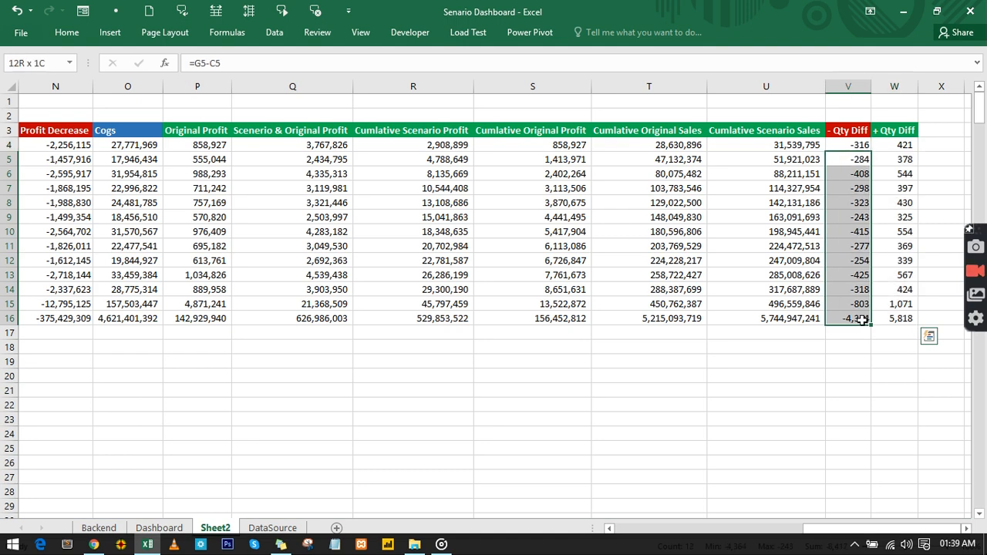
{"action": "left_click_drag", "start_coordinate": [857, 144], "coordinate": [859, 310]}
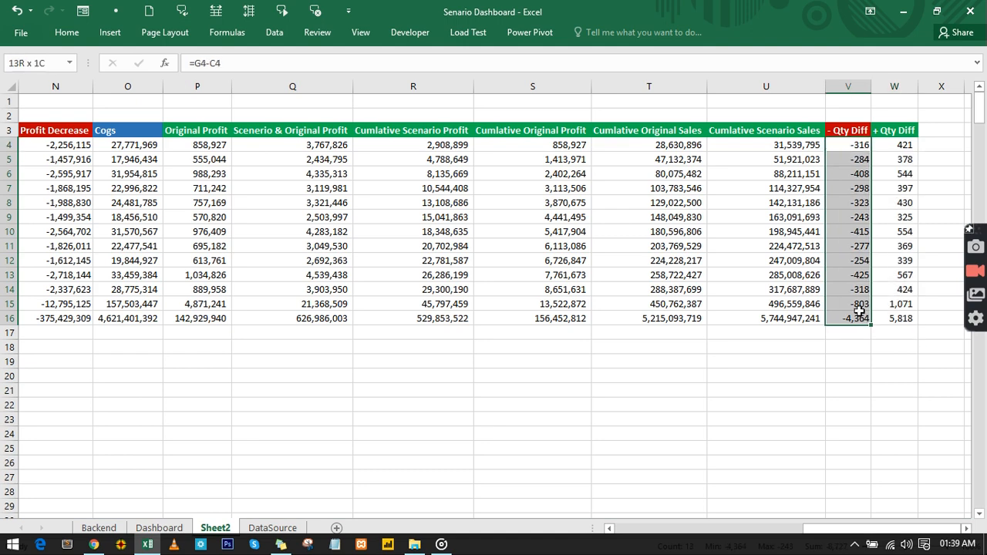
{"action": "left_click", "coordinate": [909, 361]}
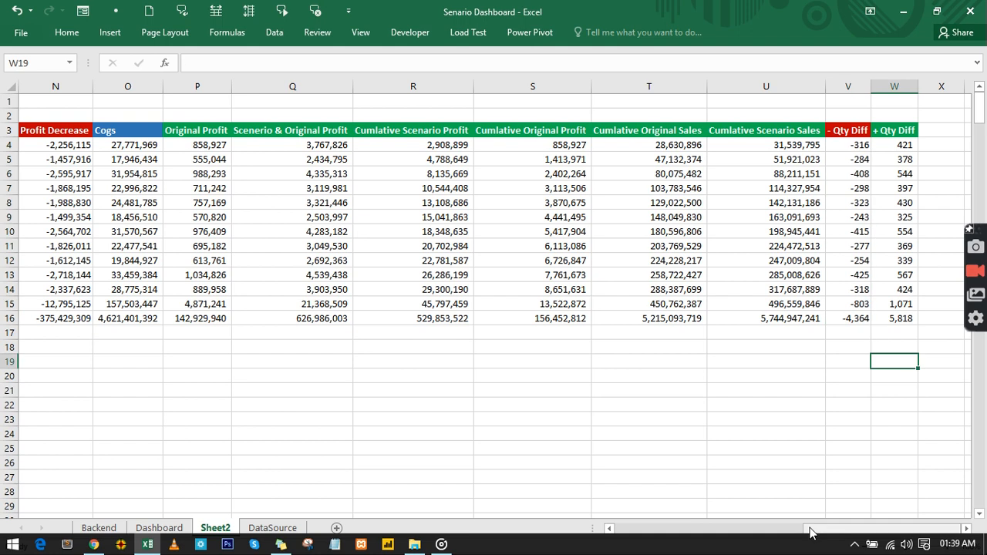
Enter =SUM(C4:C15) in C2 above the Sum of Qty header to total the January to December quantities.
{"action": "left_click_drag", "start_coordinate": [809, 530], "coordinate": [634, 537]}
{"action": "left_click", "coordinate": [147, 115]}
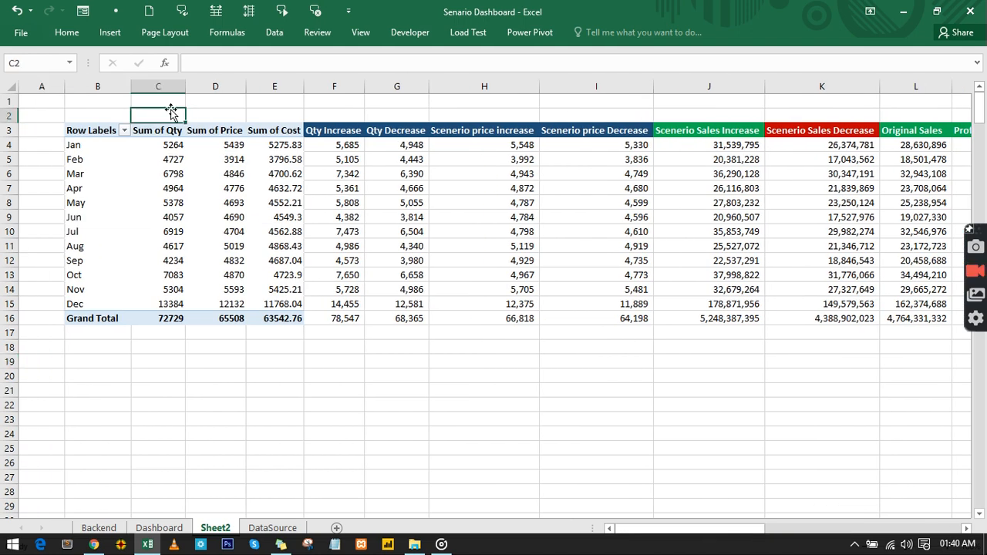
{"action": "type", "text": "Sum"}
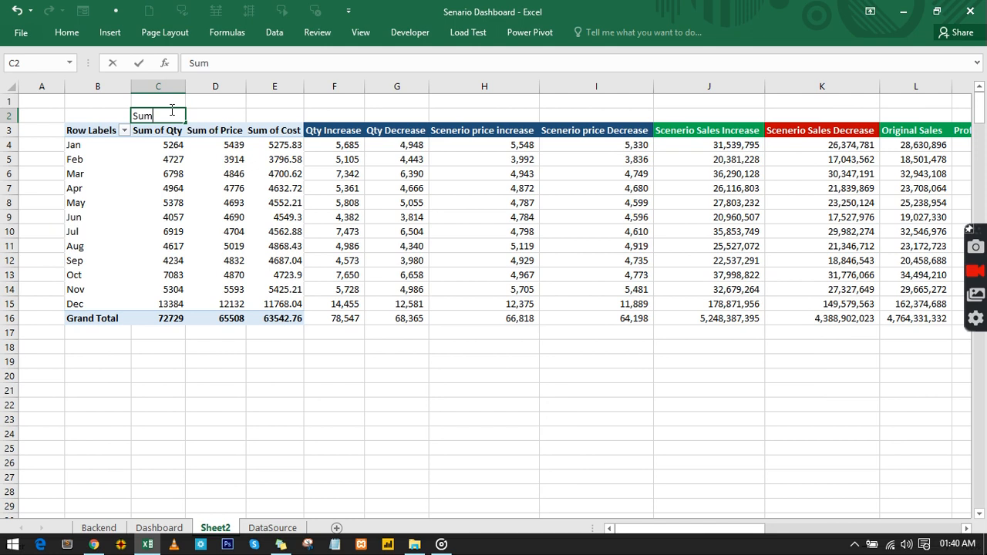
{"action": "key", "text": "BackSpace"}
{"action": "key", "text": "BackSpace"}
{"action": "key", "text": "BackSpace"}
{"action": "type", "text": "="}
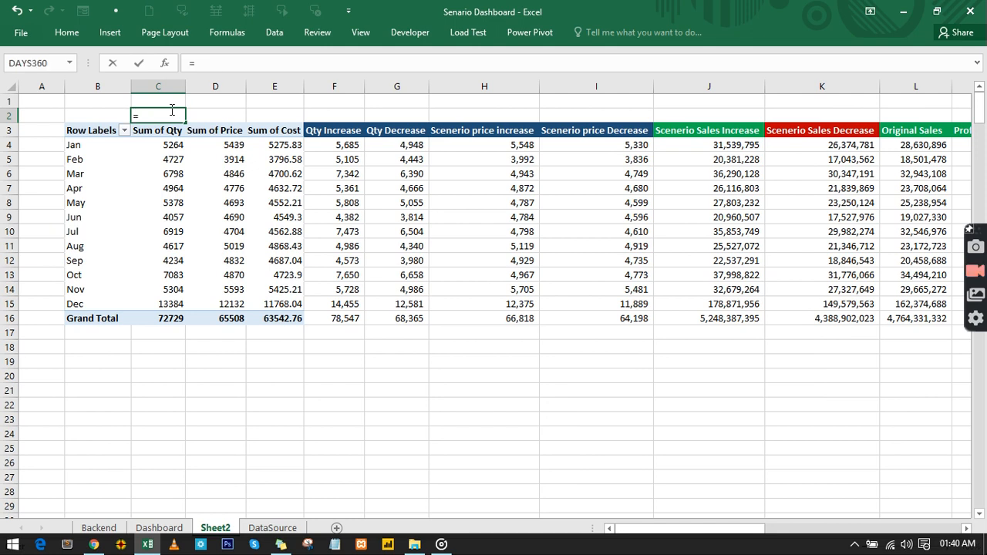
{"action": "type", "text": "sum"}
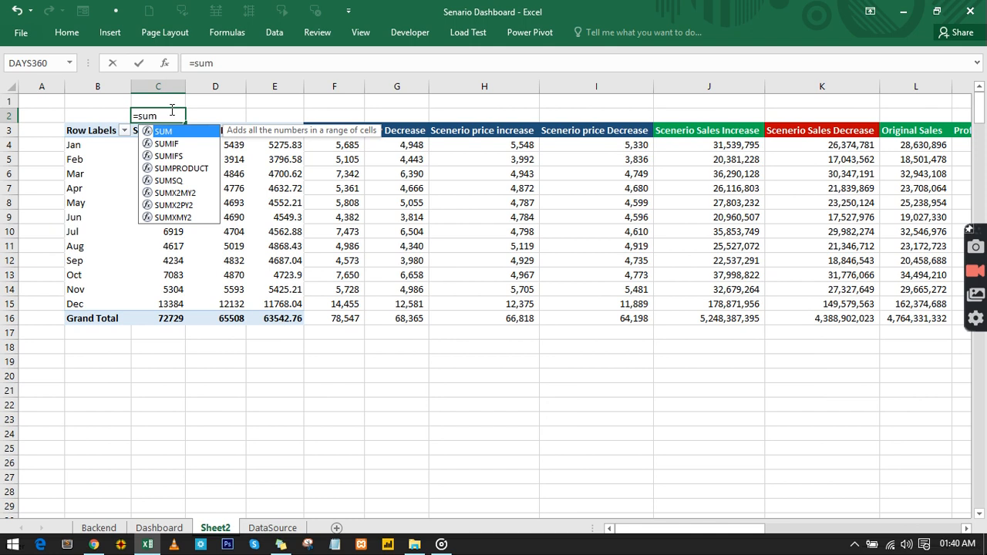
{"action": "key", "text": "Tab"}
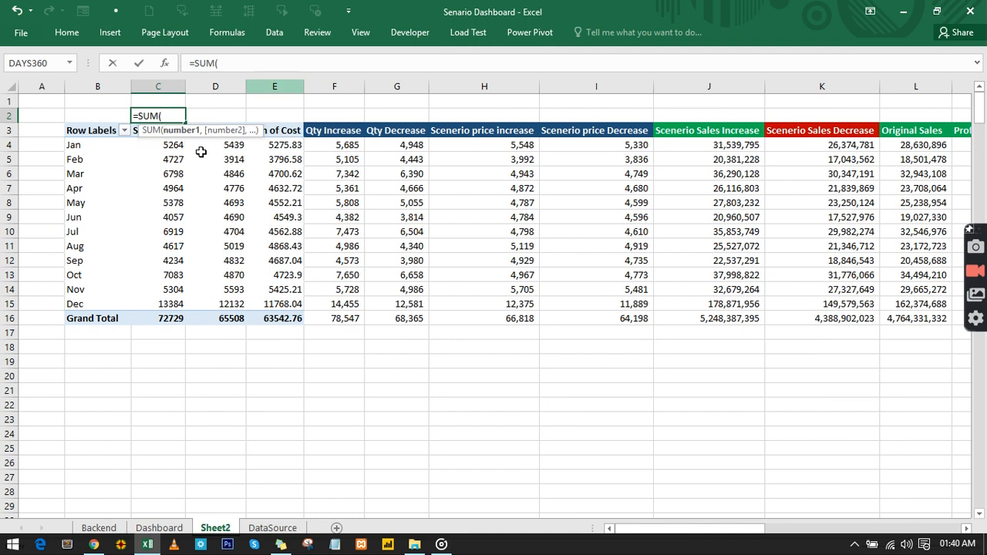
{"action": "left_click_drag", "start_coordinate": [170, 303], "coordinate": [173, 152]}
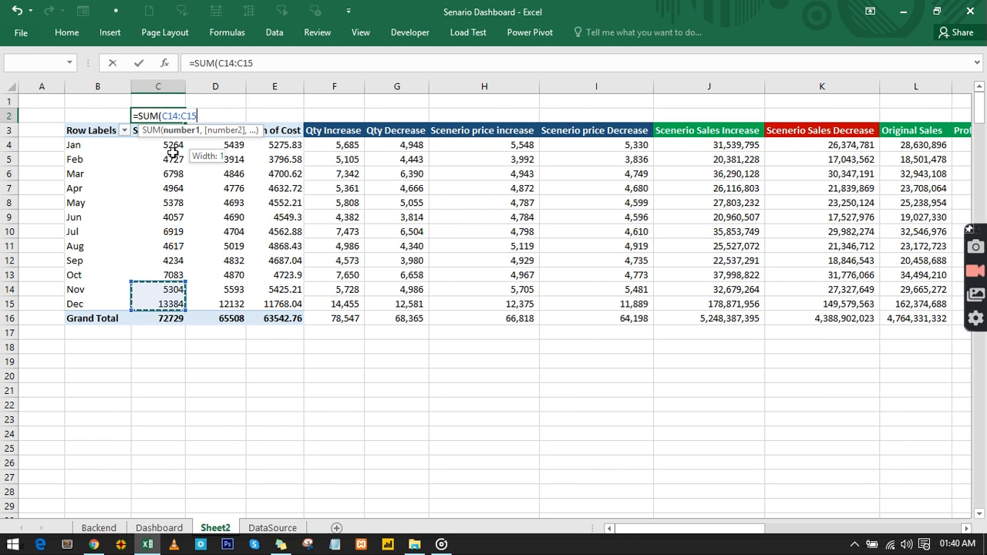
{"action": "left_click_drag", "start_coordinate": [173, 152], "coordinate": [171, 145]}
{"action": "key", "text": "Return"}
{"action": "key", "text": "Up"}
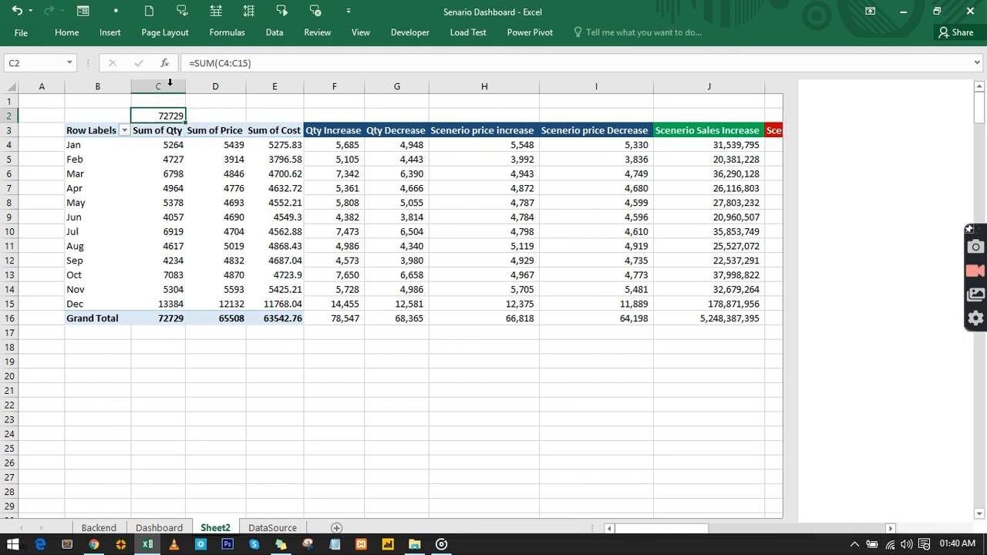
Fill the Sum of Qty total formula from C2 across row 2 to W2, above every column header.
{"action": "key", "text": "F2"}
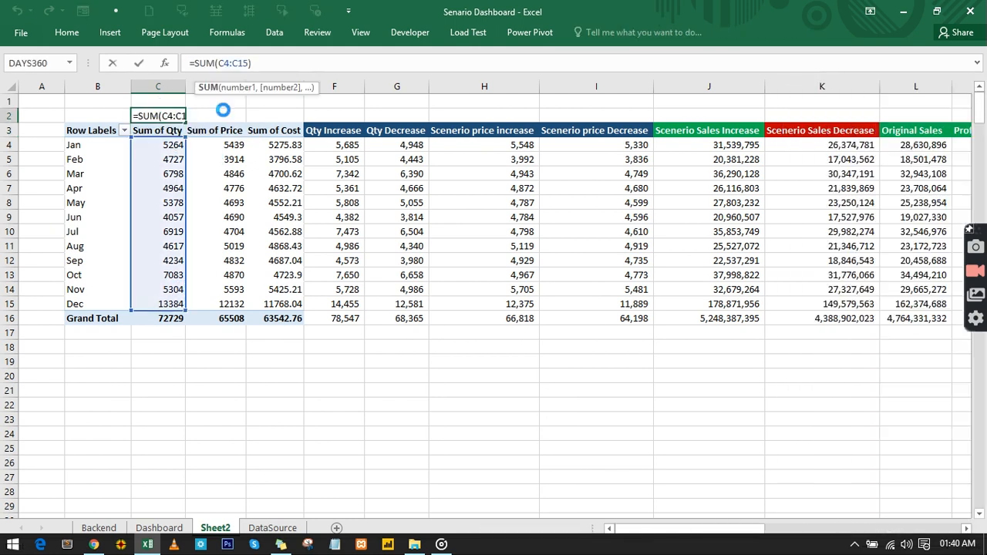
{"action": "key", "text": "Escape"}
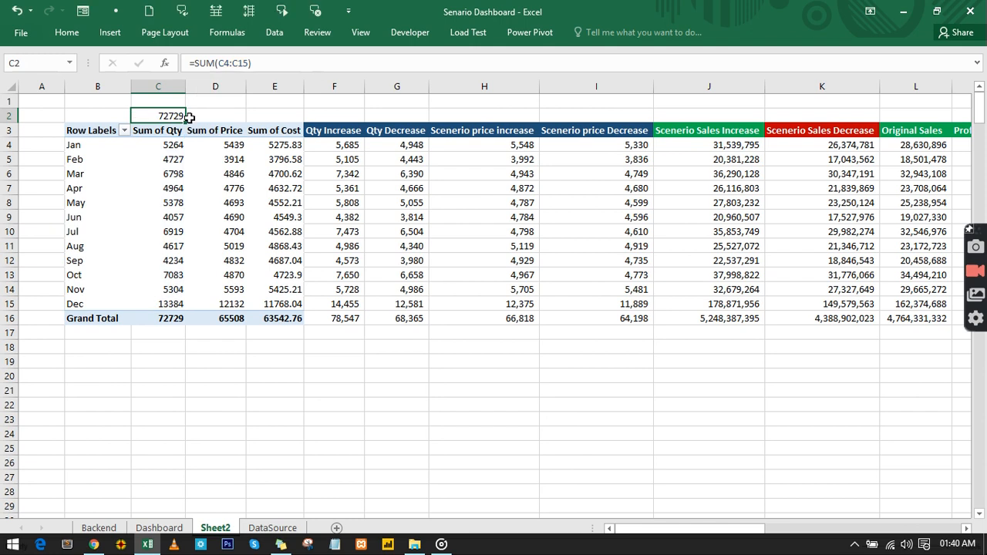
{"action": "left_click_drag", "start_coordinate": [186, 122], "coordinate": [909, 119]}
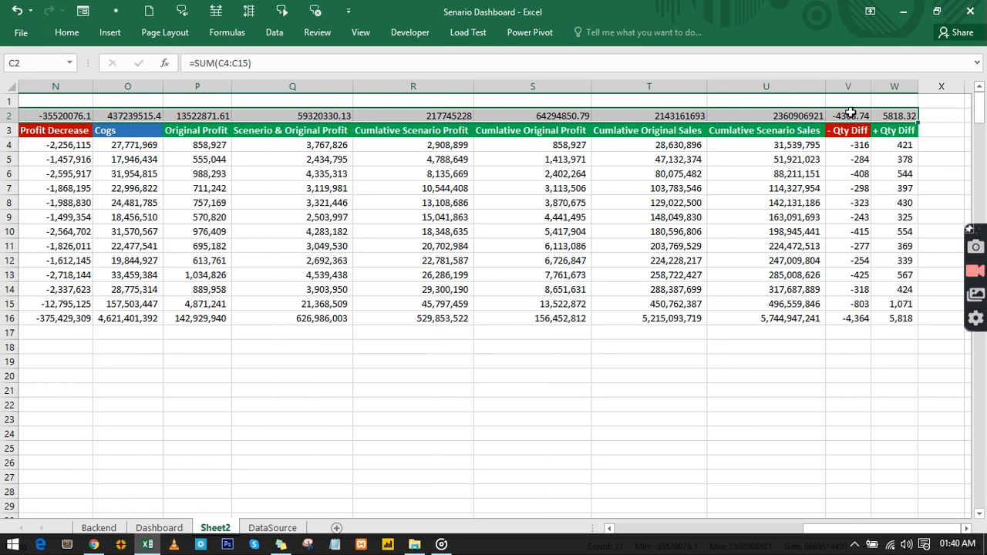
{"action": "left_click", "coordinate": [235, 173]}
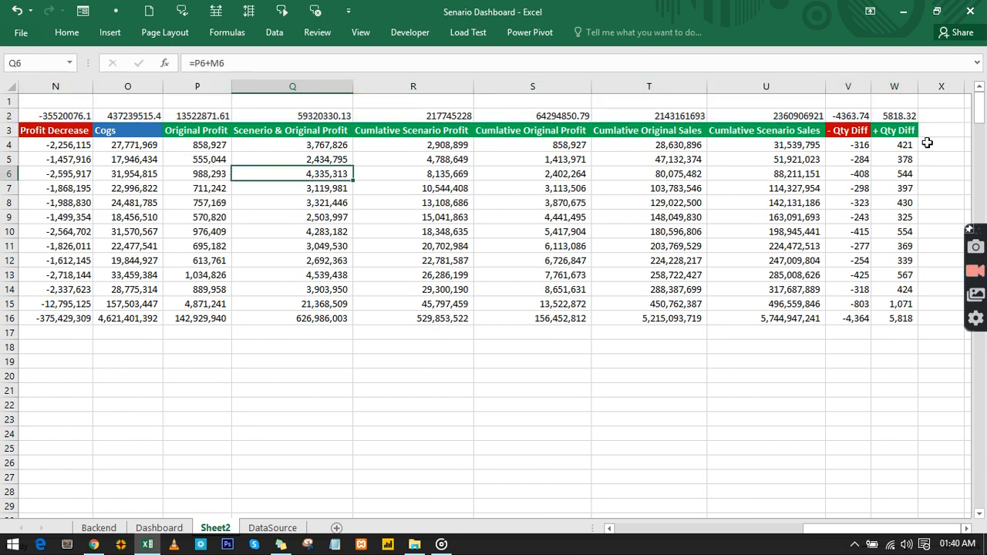
Select the row of column totals above the headers, from W2 back to B2.
{"action": "left_click_drag", "start_coordinate": [911, 117], "coordinate": [178, 131]}
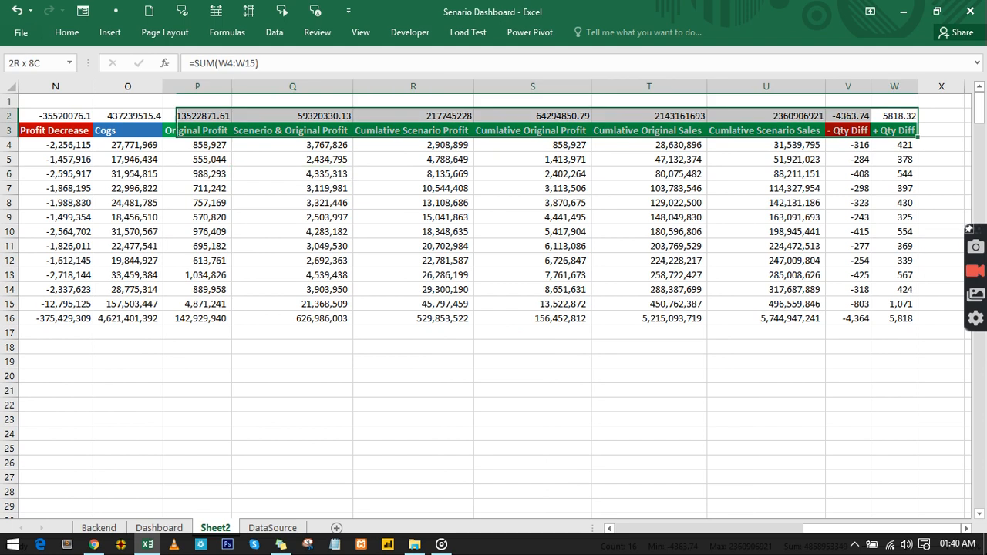
{"action": "left_click_drag", "start_coordinate": [179, 131], "coordinate": [128, 117]}
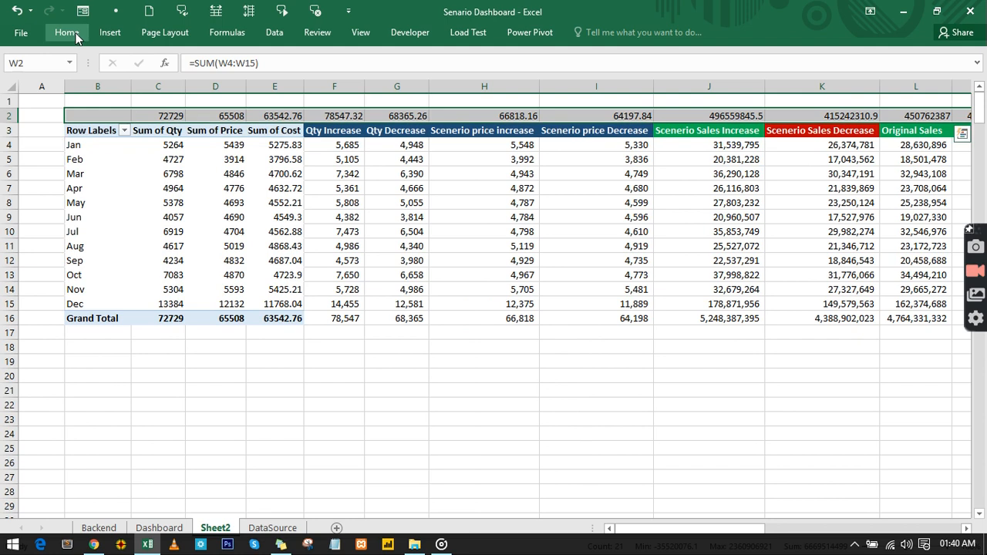
Fill the totals cells in row 2 with blue and make their text bold and white.
{"action": "left_click", "coordinate": [67, 32]}
{"action": "left_click", "coordinate": [231, 80]}
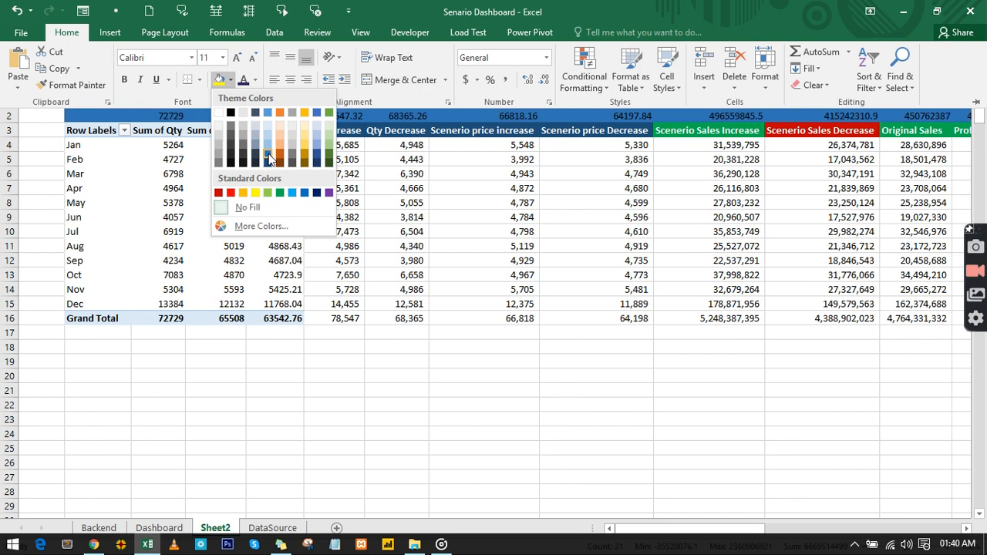
{"action": "left_click", "coordinate": [269, 158]}
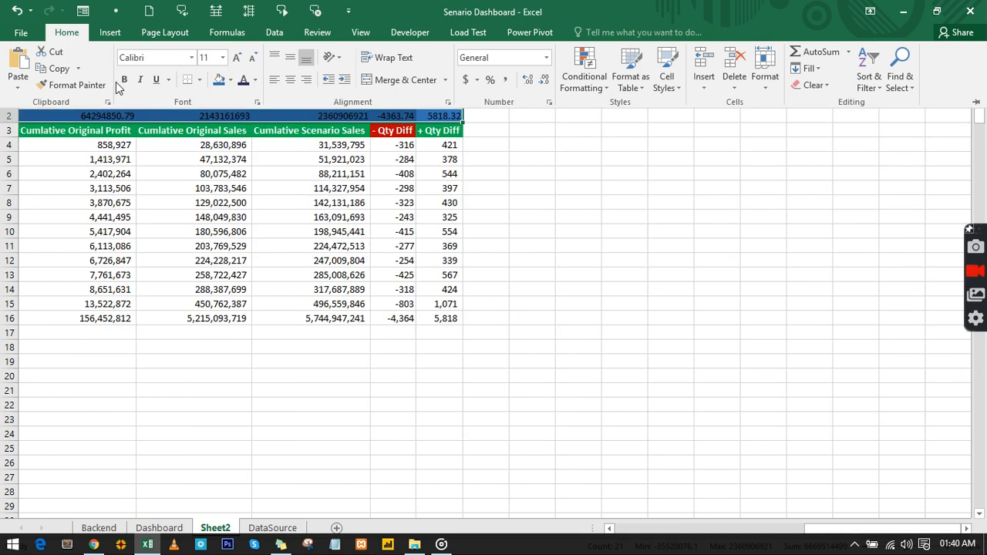
{"action": "left_click", "coordinate": [124, 81]}
{"action": "left_click", "coordinate": [255, 81]}
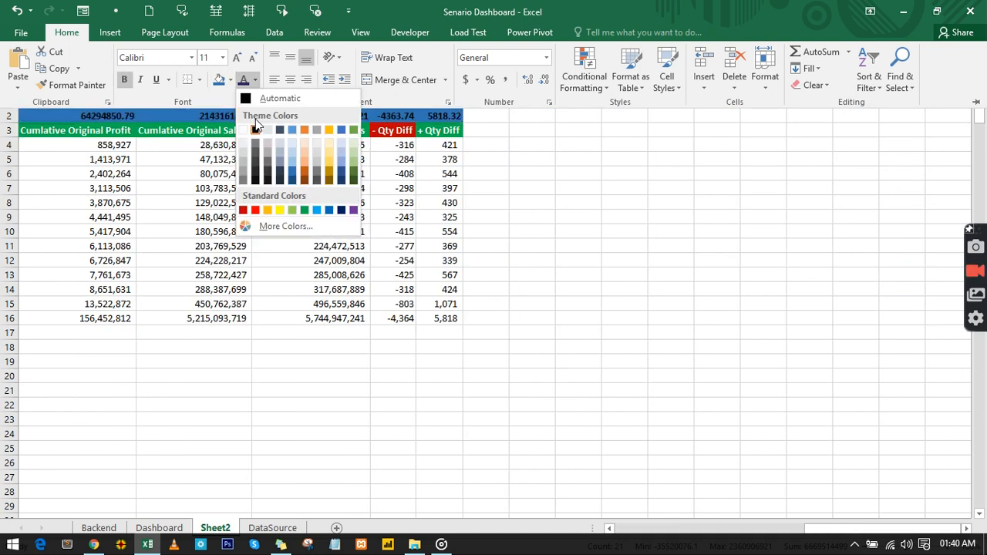
{"action": "left_click", "coordinate": [255, 129]}
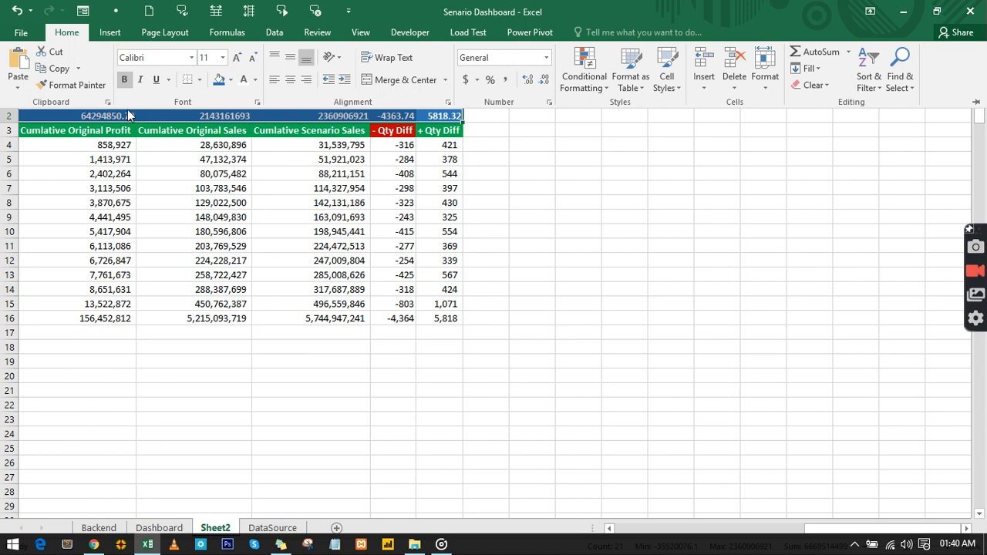
Increase the font size of the row 2 totals to 16.
{"action": "left_click", "coordinate": [237, 59]}
{"action": "left_click", "coordinate": [237, 59]}
{"action": "left_click", "coordinate": [237, 59]}
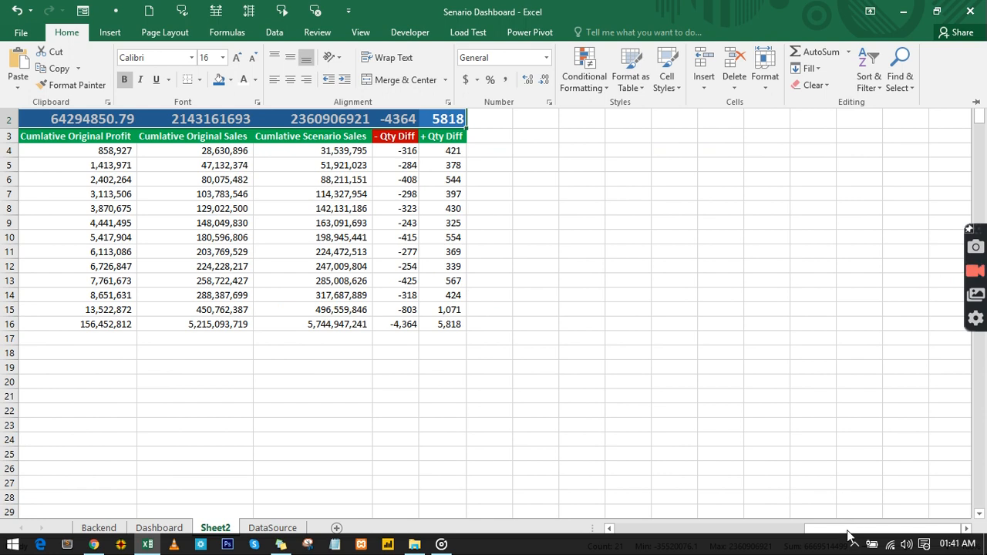
{"action": "left_click_drag", "start_coordinate": [848, 531], "coordinate": [596, 525]}
{"action": "left_click", "coordinate": [524, 453]}
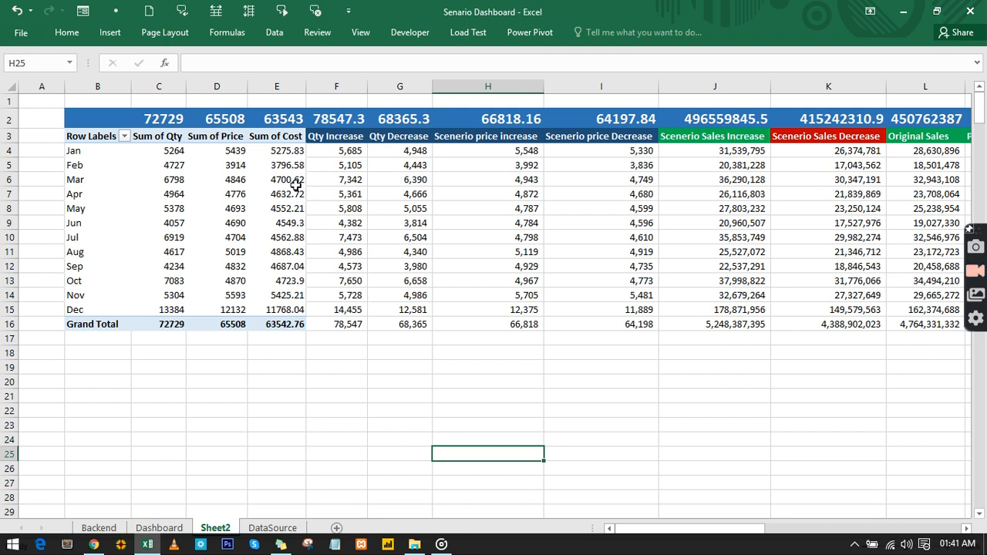
Format all of row 2 on Sheet2 with thousands separators and no decimal places.
{"action": "left_click", "coordinate": [13, 114]}
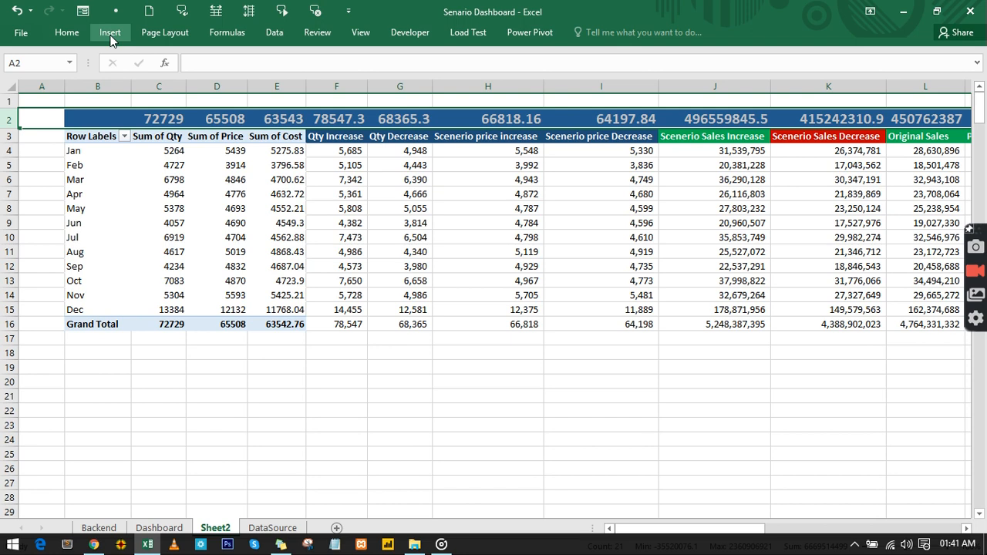
{"action": "key", "text": "ctrl+F1"}
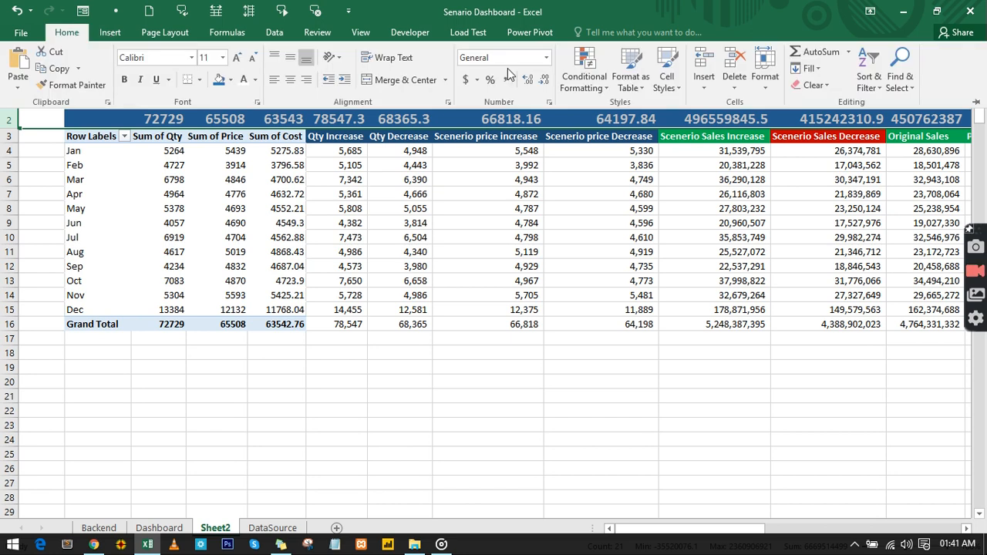
{"action": "left_click", "coordinate": [507, 80]}
{"action": "left_click", "coordinate": [543, 80]}
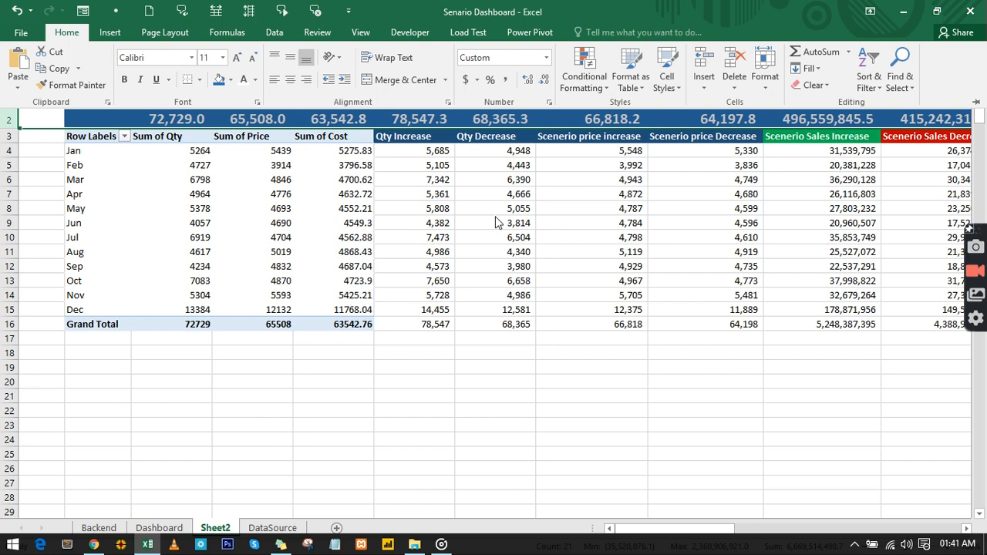
{"action": "left_click", "coordinate": [496, 220]}
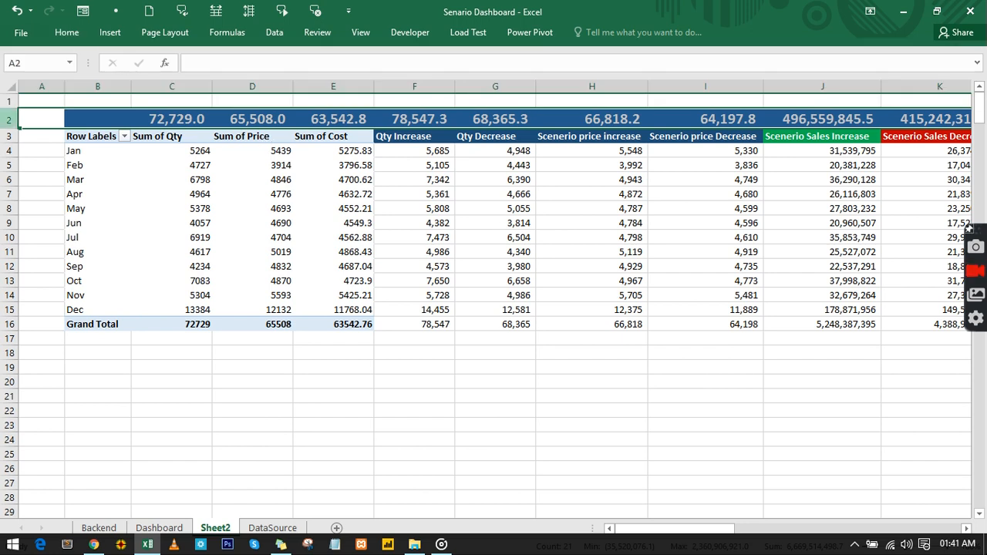
{"action": "left_click", "coordinate": [67, 33]}
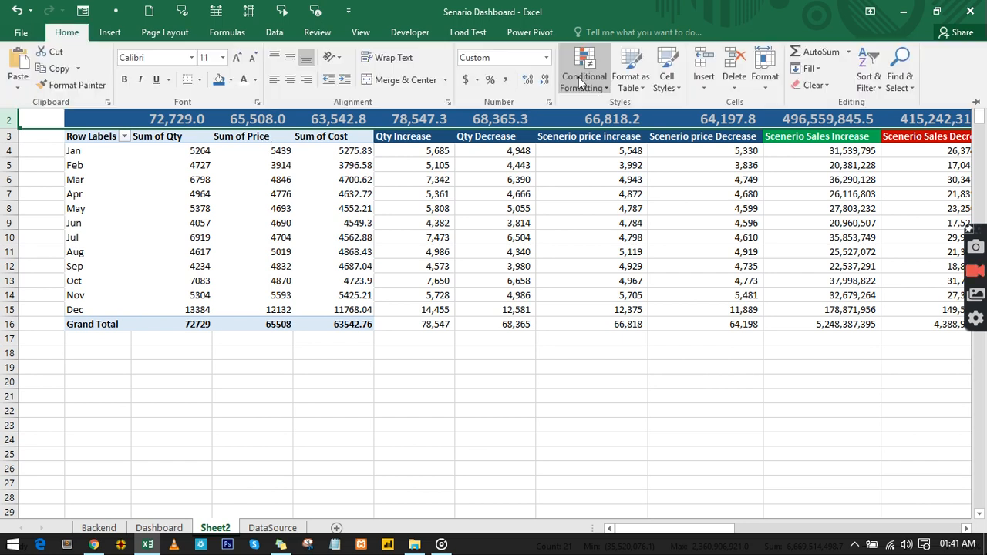
{"action": "left_click", "coordinate": [538, 79]}
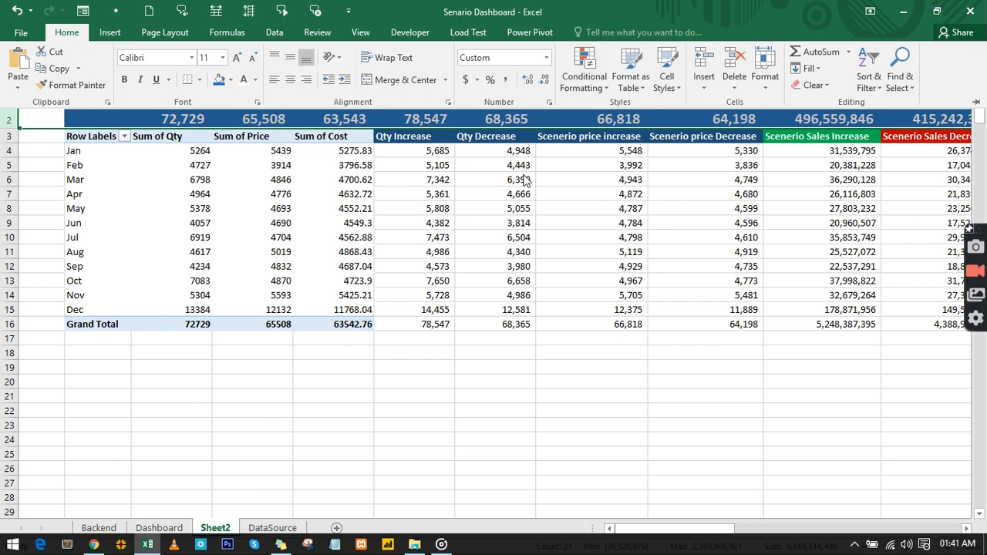
Deselect row 2 and close the PivotTable Fields pane.
{"action": "left_click", "coordinate": [299, 179]}
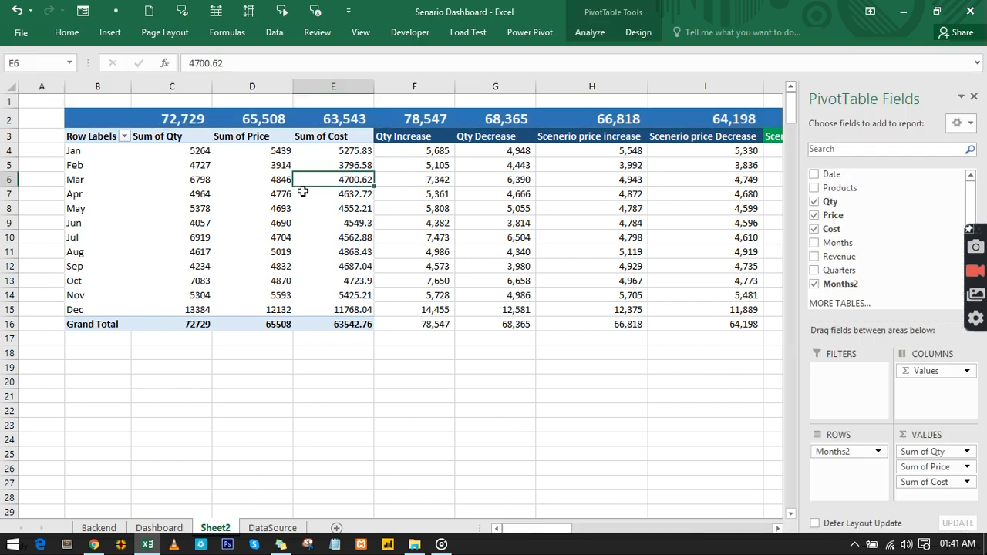
{"action": "left_click", "coordinate": [974, 98]}
{"action": "left_click", "coordinate": [586, 213]}
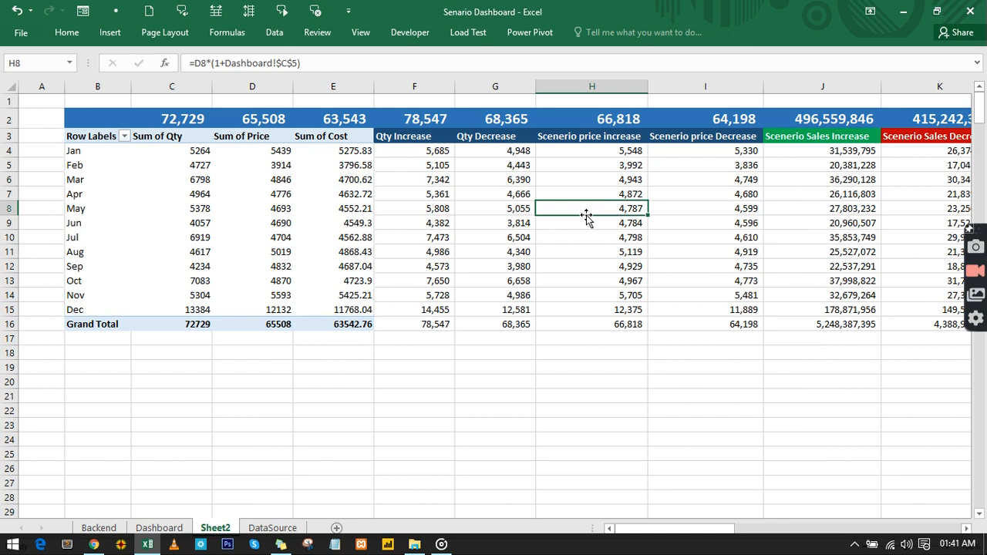
Review the Dashboard sheet's charts and monthly table, and the full set of calculated columns on Sheet2.
{"action": "left_click", "coordinate": [162, 527]}
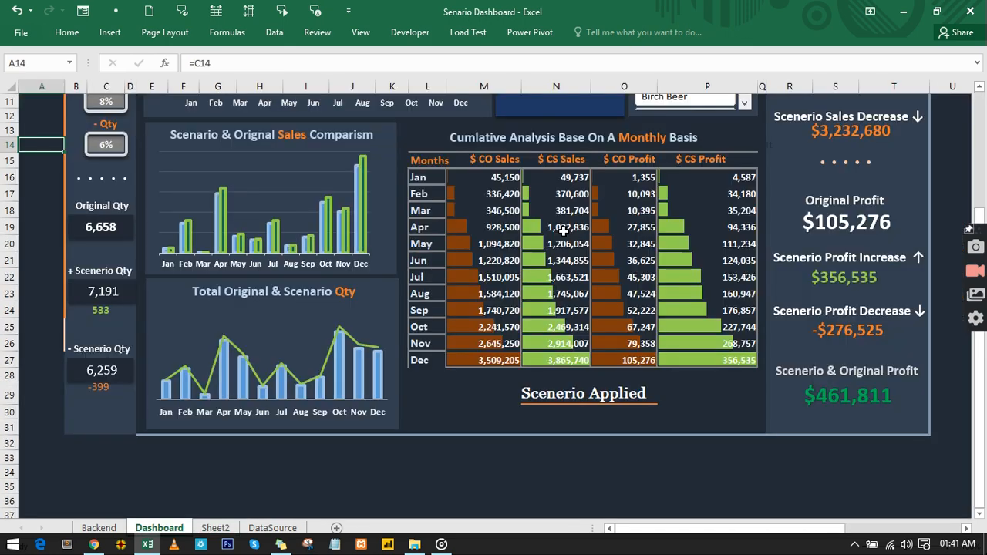
{"action": "scroll", "coordinate": [321, 339], "scroll_direction": "up", "scroll_amount": 3}
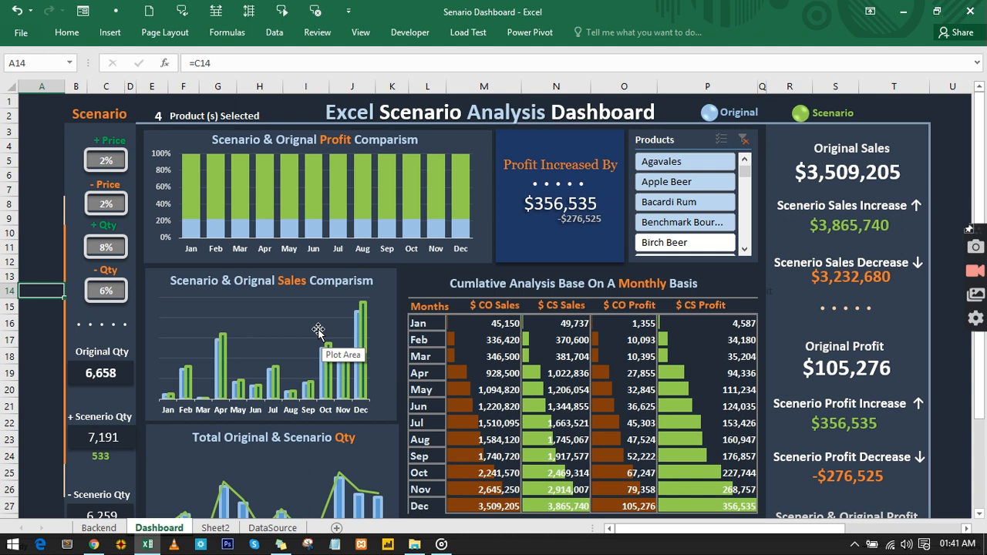
{"action": "left_click", "coordinate": [215, 528]}
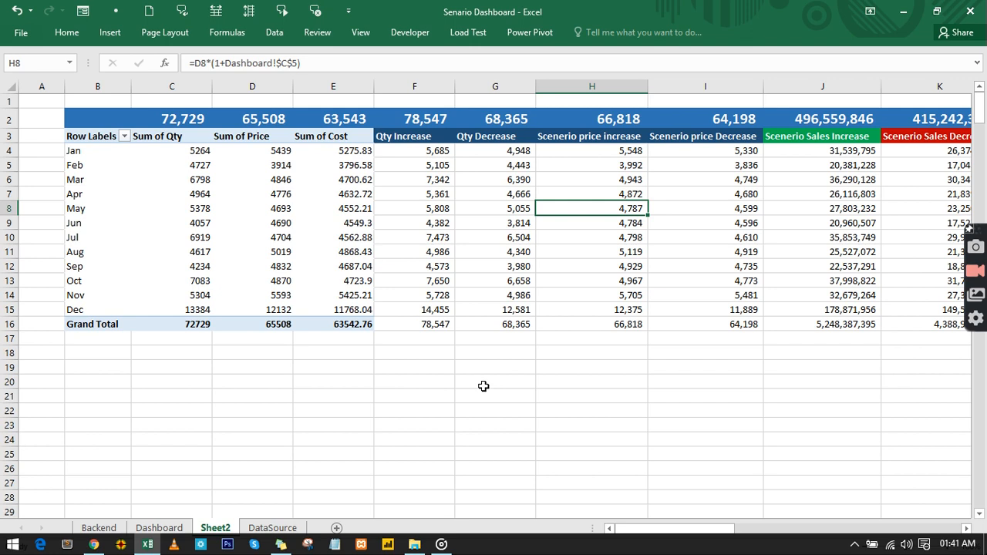
{"action": "scroll", "coordinate": [483, 385], "scroll_direction": "down", "scroll_amount": 2}
{"action": "scroll", "coordinate": [484, 386], "scroll_direction": "down", "scroll_amount": 2}
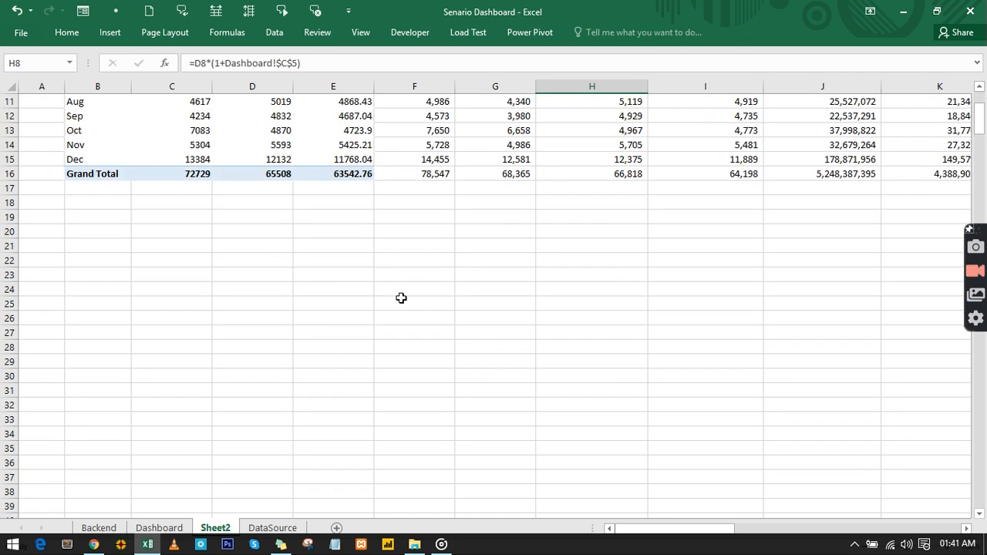
{"action": "scroll", "coordinate": [400, 298], "scroll_direction": "up", "scroll_amount": 4}
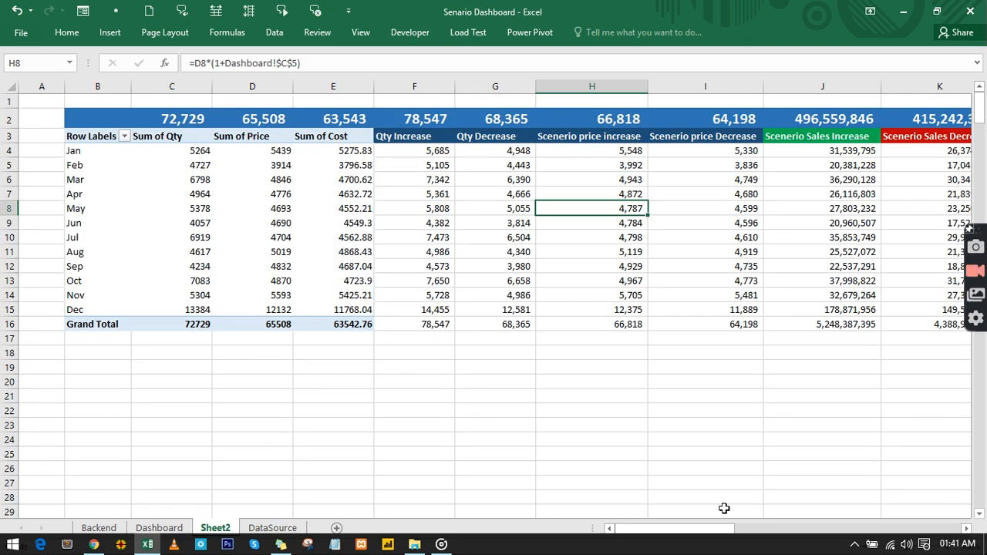
{"action": "scroll", "coordinate": [723, 508], "scroll_direction": "right", "scroll_amount": 5}
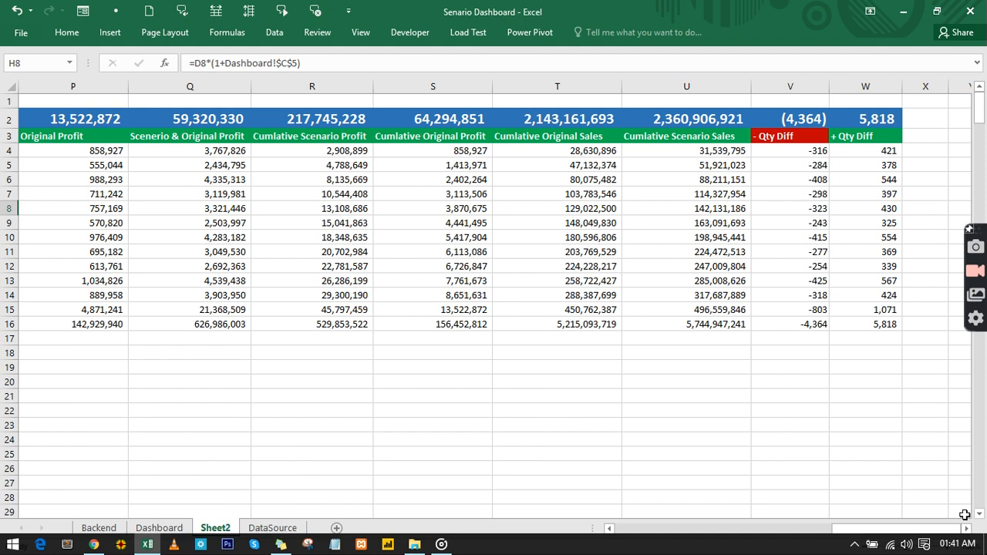
{"action": "scroll", "coordinate": [737, 217], "scroll_direction": "right", "scroll_amount": 3}
{"action": "left_click", "coordinate": [705, 137]}
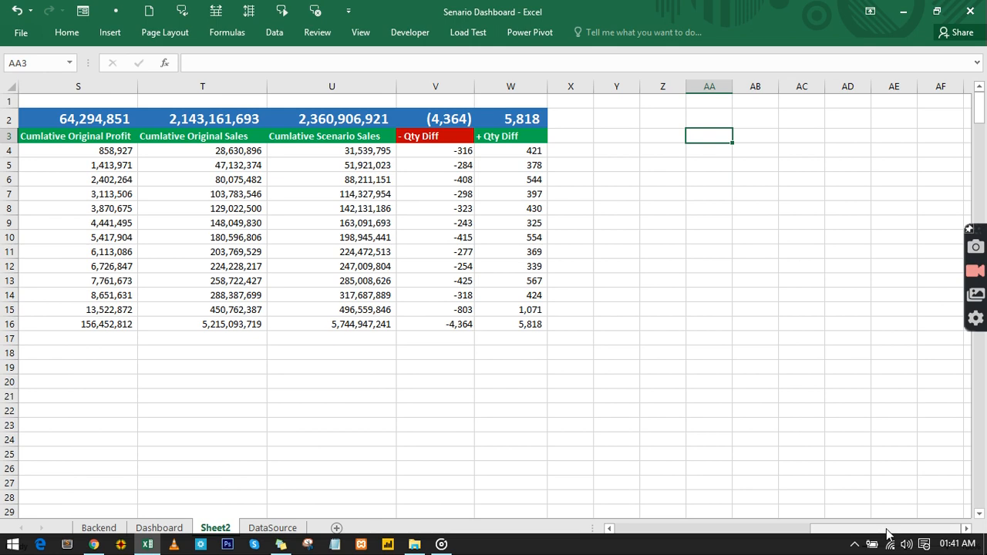
{"action": "left_click_drag", "start_coordinate": [888, 530], "coordinate": [655, 530]}
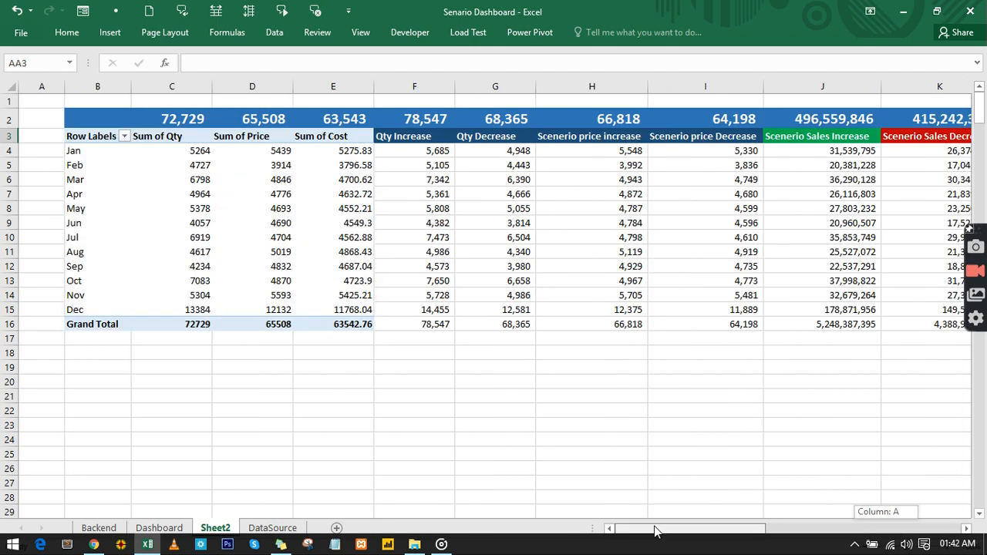
Name the data range B4:W16 on Sheet2 DataRange.
{"action": "left_click_drag", "start_coordinate": [77, 150], "coordinate": [182, 311]}
{"action": "left_click_drag", "start_coordinate": [107, 153], "coordinate": [348, 314]}
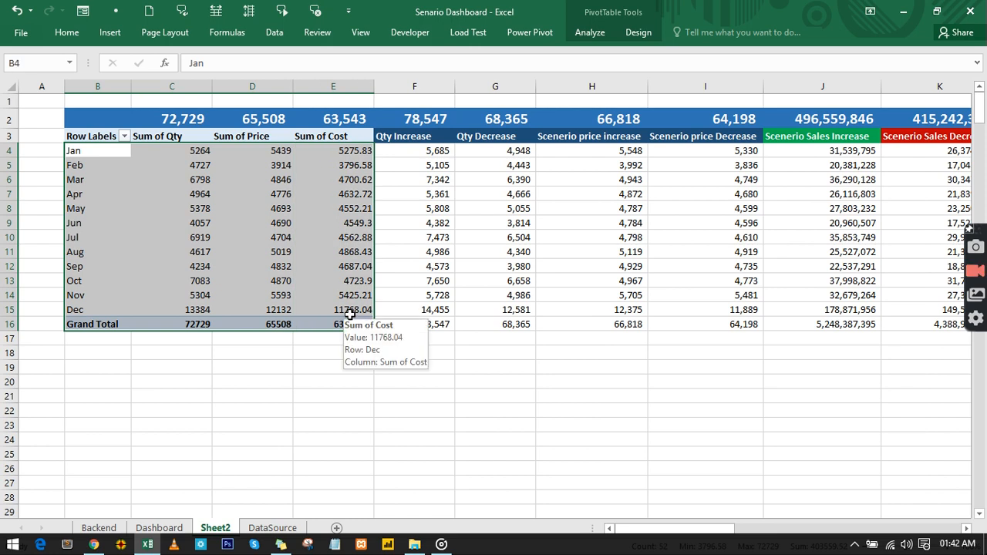
{"action": "key", "text": "ctrl+shift+Right"}
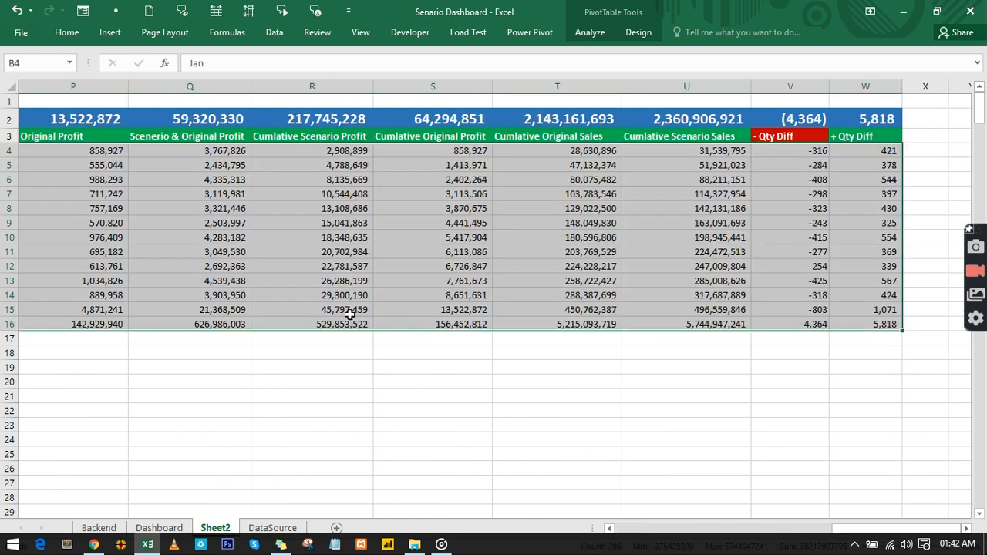
{"action": "left_click", "coordinate": [42, 60]}
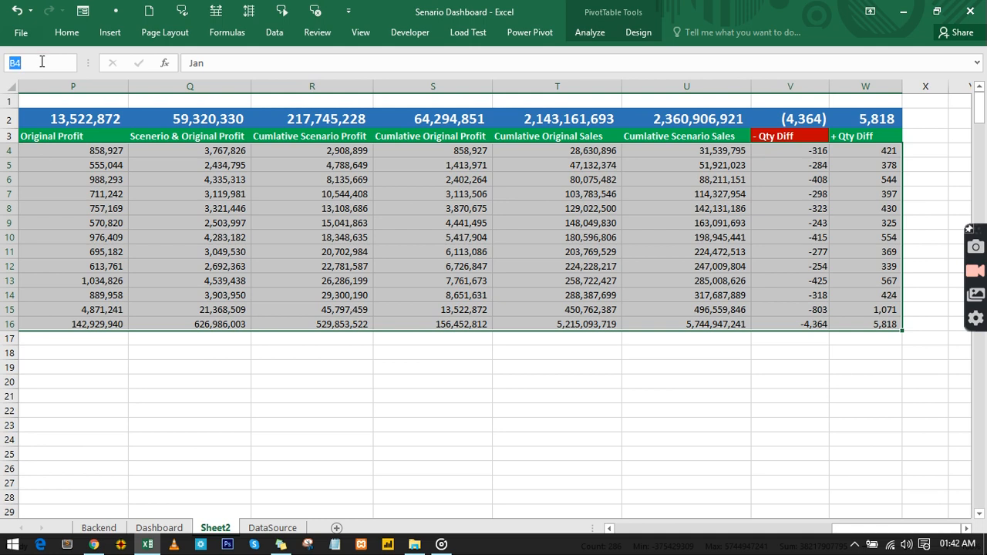
{"action": "type", "text": "DataRange"}
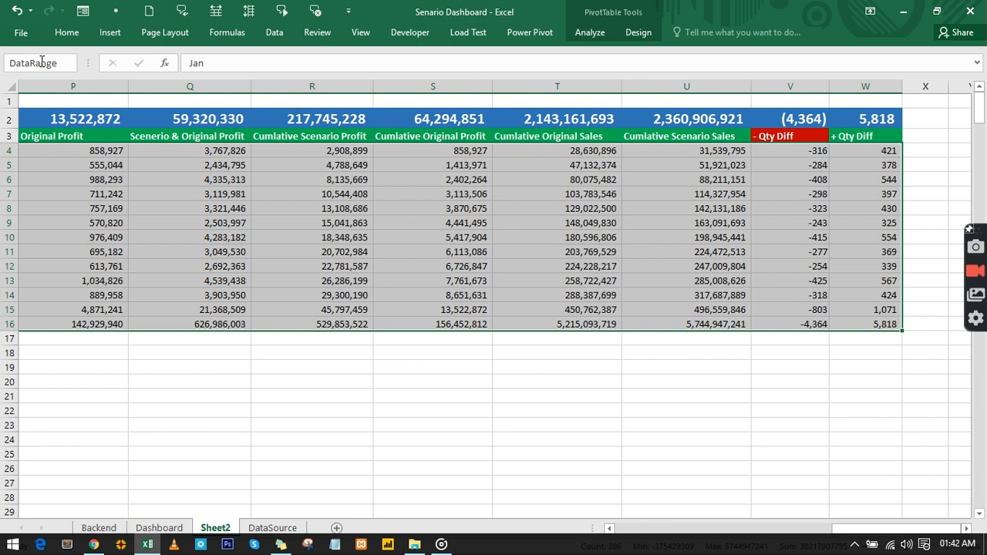
{"action": "key", "text": "Return"}
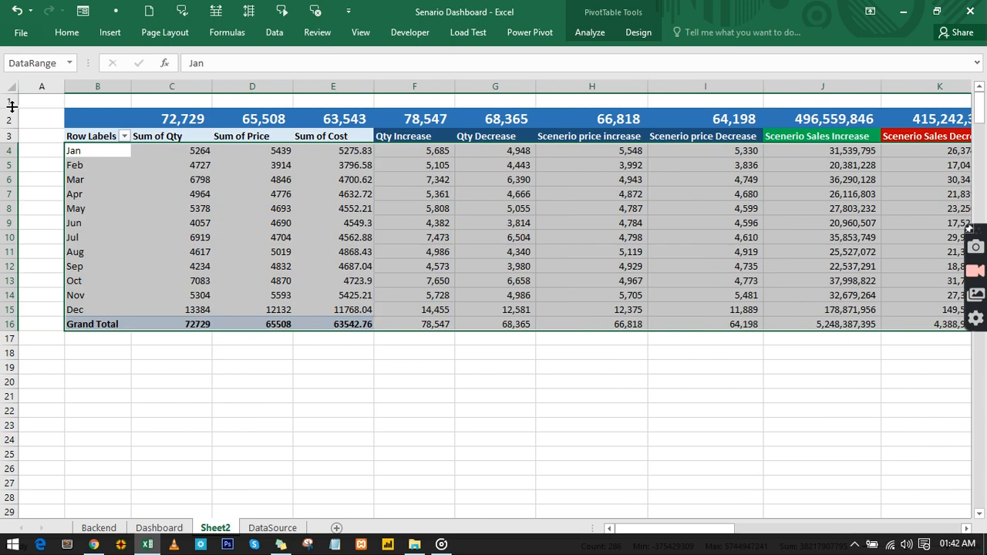
Name the header row range B3:W3 DataRangeHeader.
{"action": "left_click", "coordinate": [100, 136]}
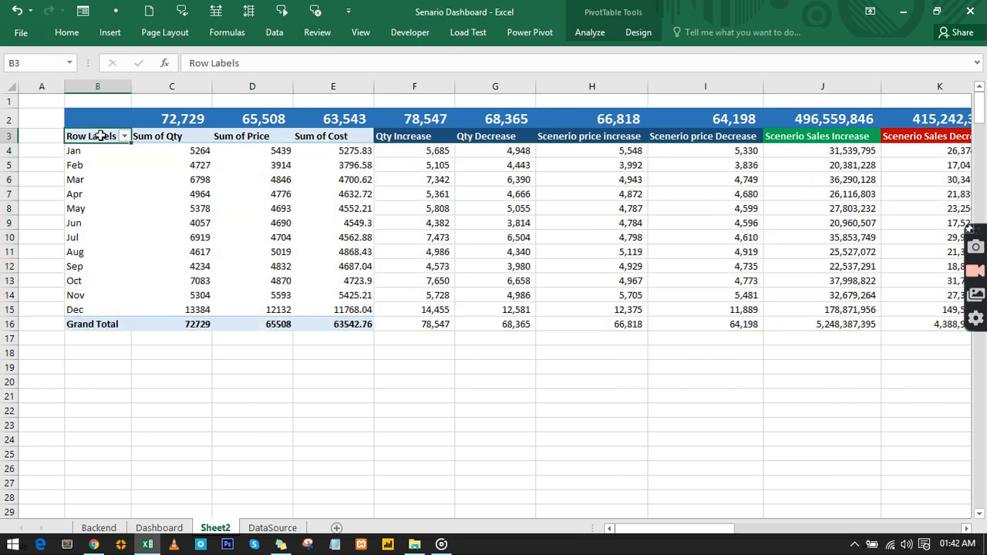
{"action": "scroll", "coordinate": [101, 136], "scroll_direction": "right", "scroll_amount": 5}
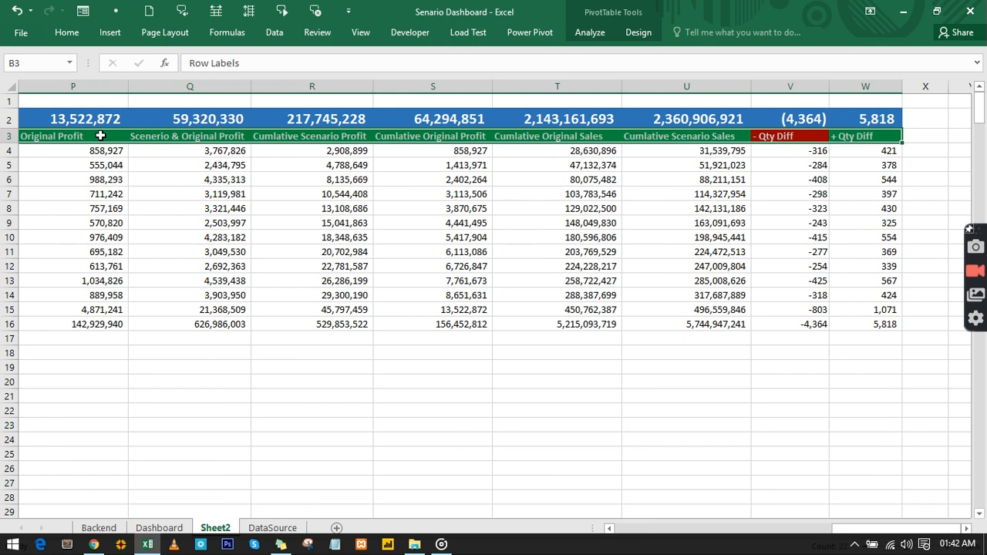
{"action": "left_click", "coordinate": [37, 60]}
{"action": "type", "text": "DataRange"}
{"action": "type", "text": "Header"}
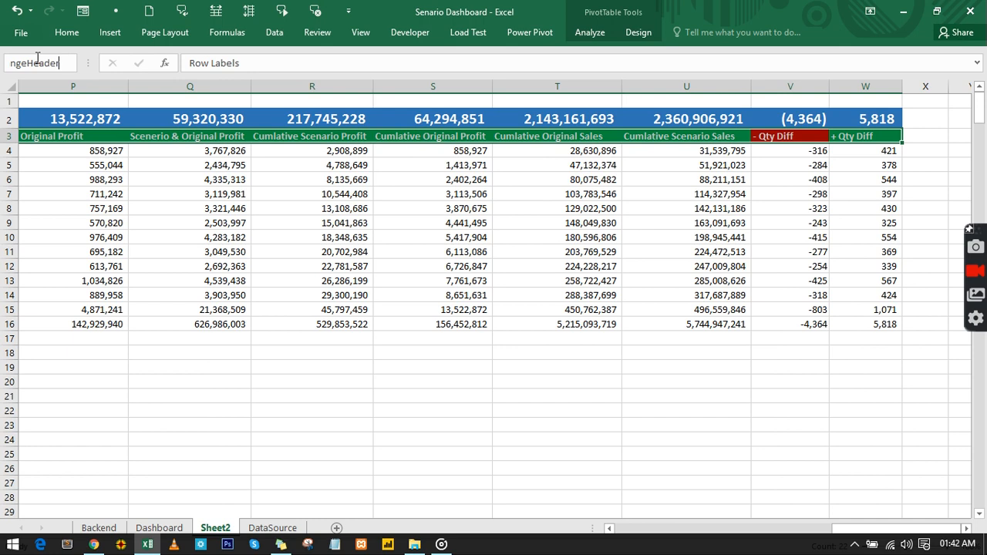
{"action": "key", "text": "Return"}
Name the month labels in B4:B15, Jan to Dec, DataRangeMonth.
{"action": "left_click_drag", "start_coordinate": [78, 151], "coordinate": [82, 209]}
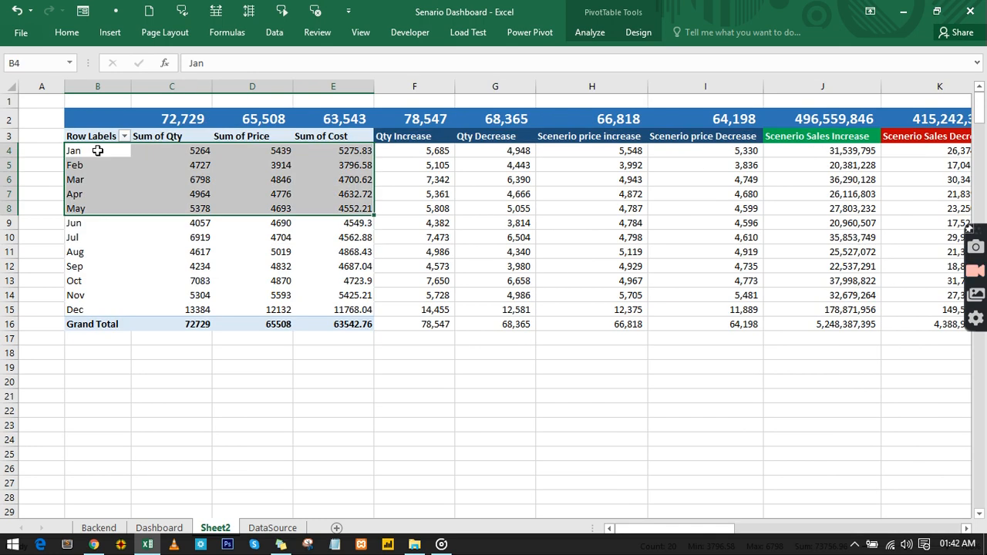
{"action": "left_click_drag", "start_coordinate": [97, 151], "coordinate": [96, 308]}
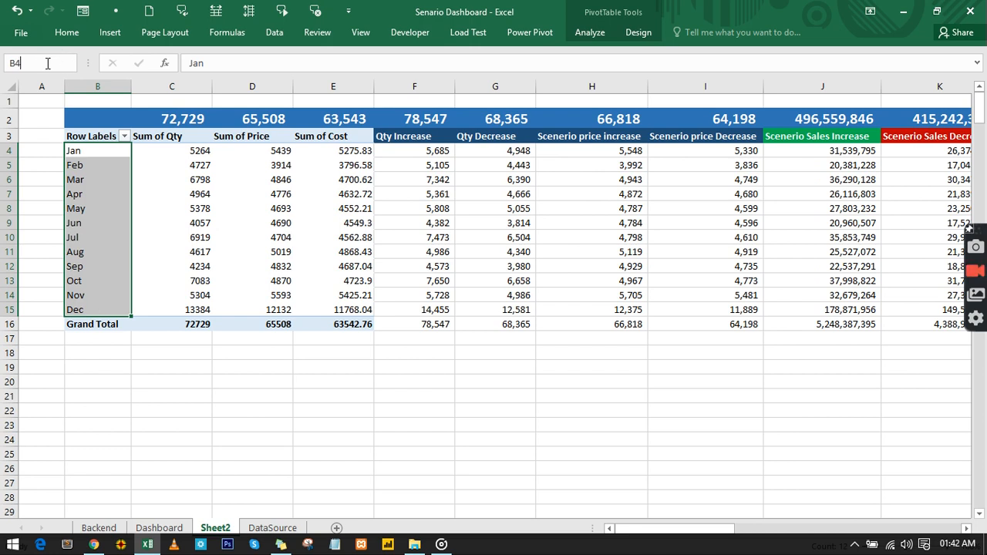
{"action": "left_click_drag", "start_coordinate": [47, 63], "coordinate": [2, 63]}
{"action": "type", "text": "DataRan"}
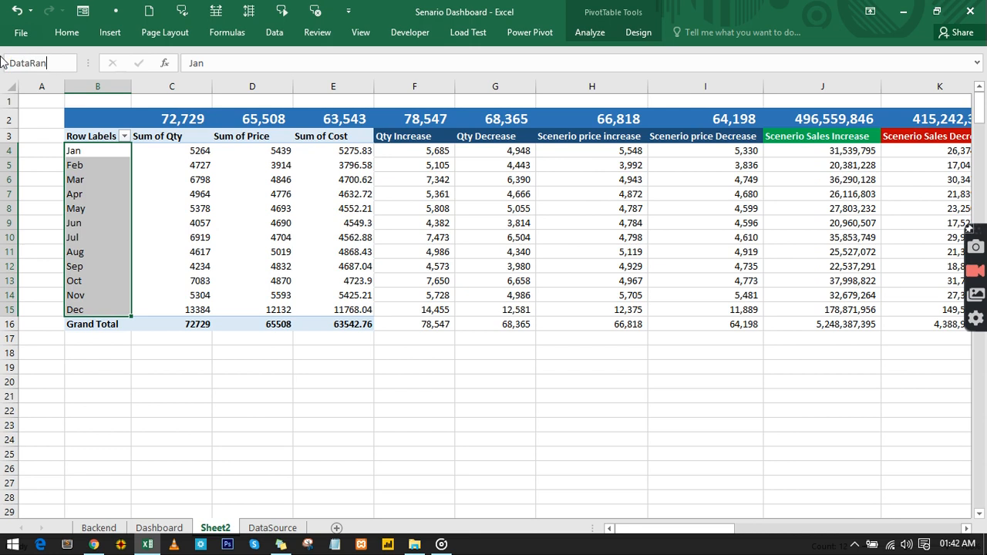
{"action": "type", "text": "geMonth"}
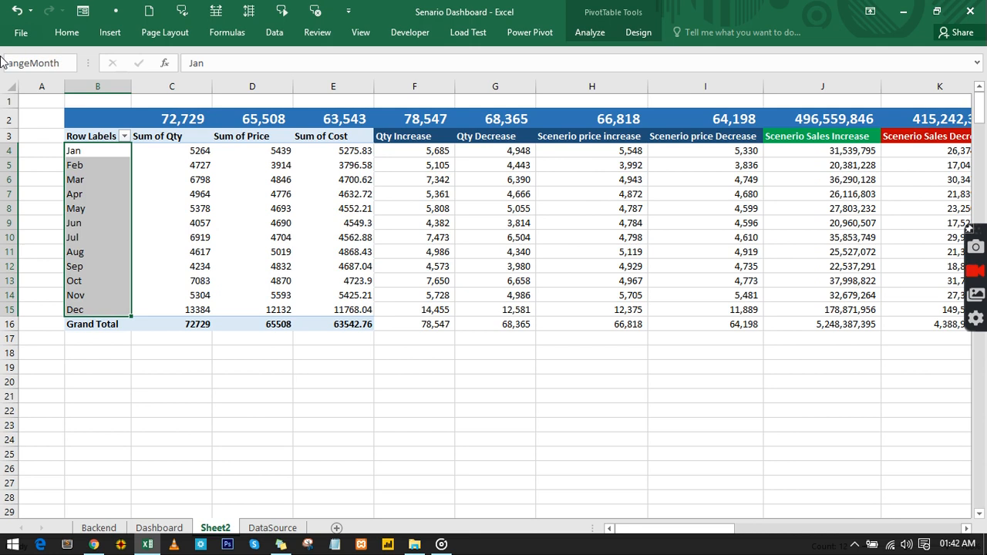
{"action": "key", "text": "Return"}
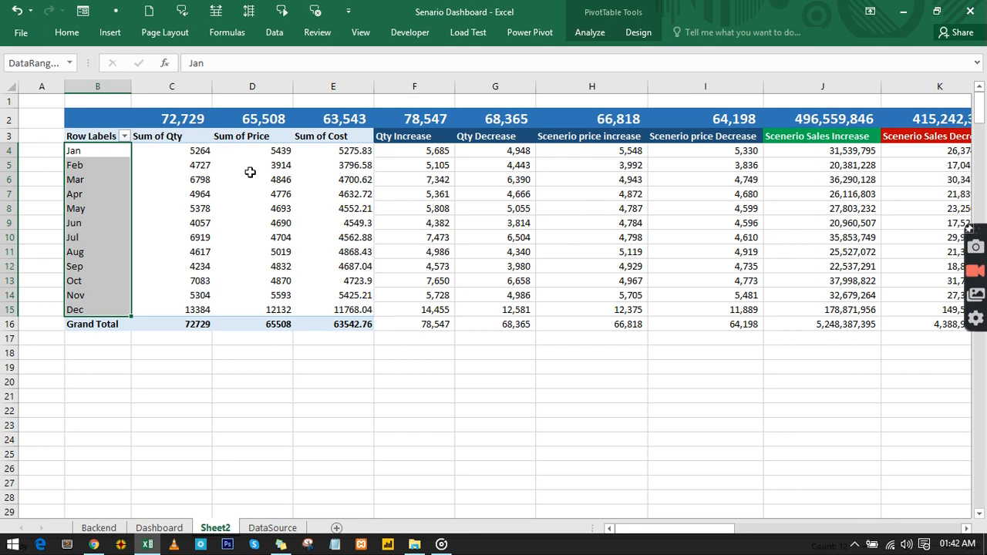
Copy the month labels Jan to Dec from B4:B15 and paste them into column AA starting at AA3.
{"action": "left_click_drag", "start_coordinate": [719, 528], "coordinate": [677, 548]}
{"action": "key", "text": "ctrl+c"}
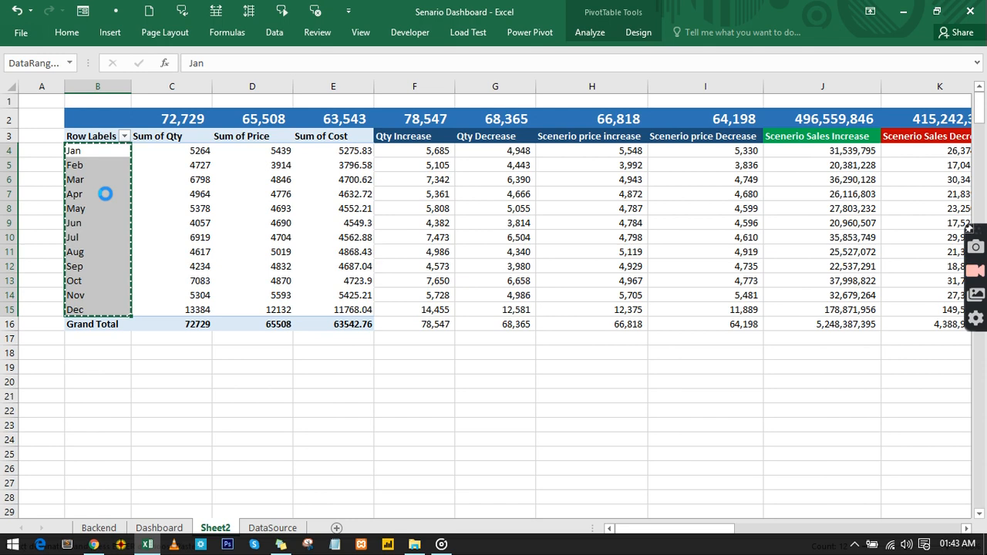
{"action": "left_click_drag", "start_coordinate": [670, 529], "coordinate": [972, 534]}
{"action": "left_click", "coordinate": [969, 529]}
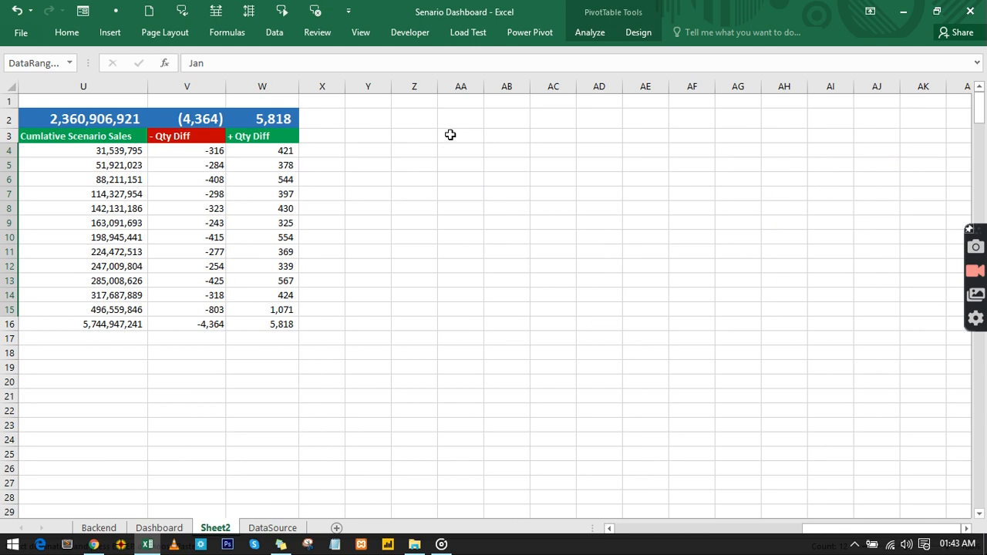
{"action": "left_click", "coordinate": [452, 136]}
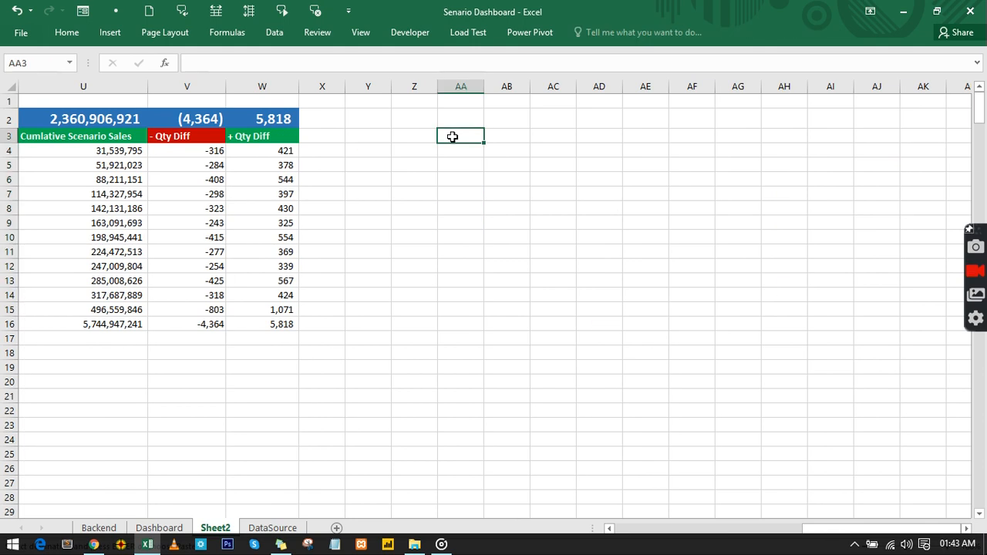
{"action": "key", "text": "ctrl+v"}
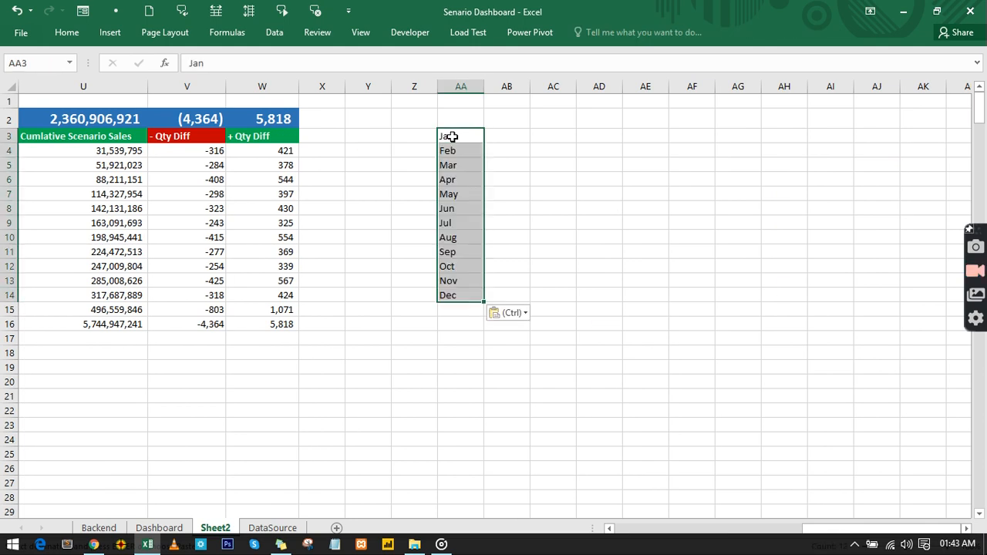
Enter the header "Mohth" in AA2 above the pasted month labels.
{"action": "left_click", "coordinate": [499, 137]}
{"action": "left_click", "coordinate": [453, 121]}
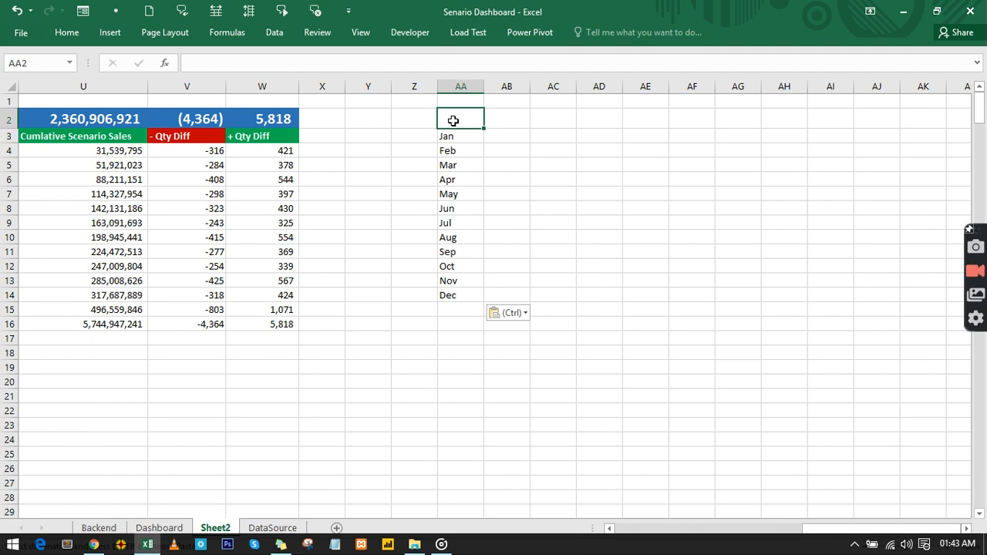
{"action": "type", "text": "Mohth"}
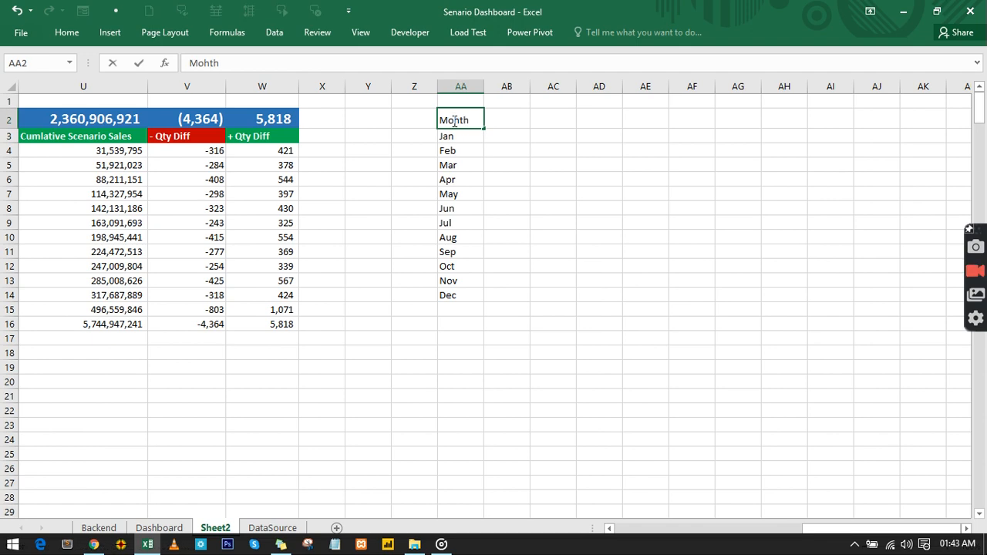
{"action": "key", "text": "Tab"}
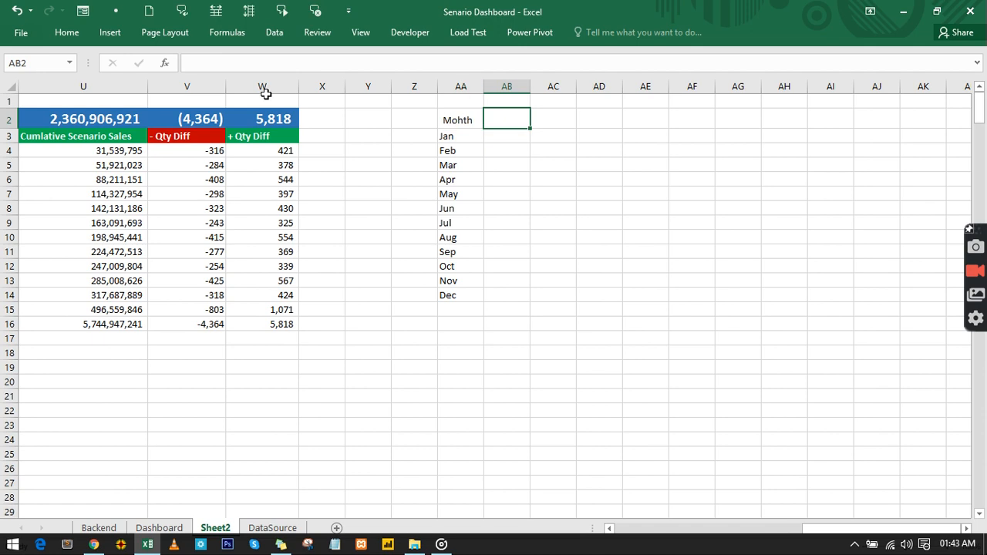
Link header cell AB2 to the Sum of Qty header with the formula =C3.
{"action": "type", "text": "="}
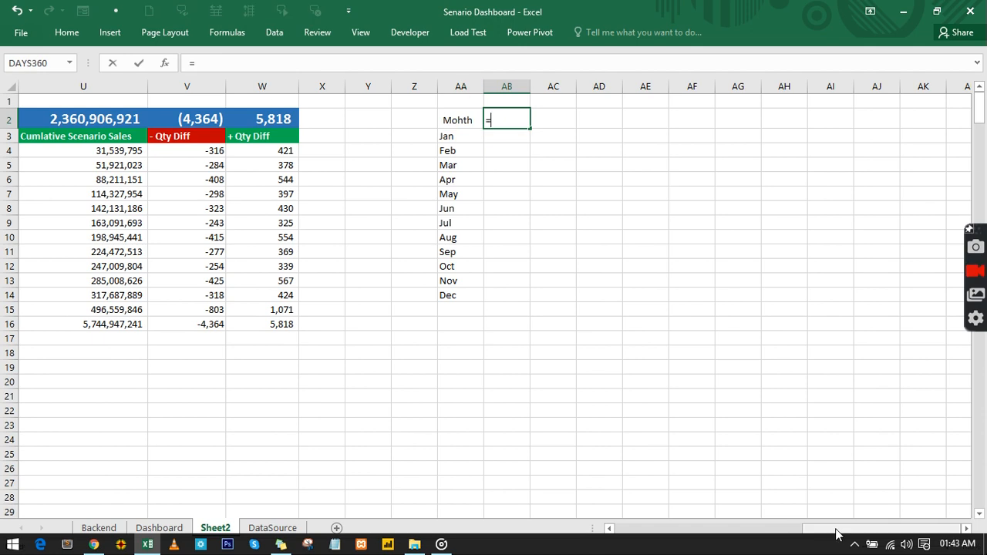
{"action": "left_click_drag", "start_coordinate": [836, 533], "coordinate": [650, 534]}
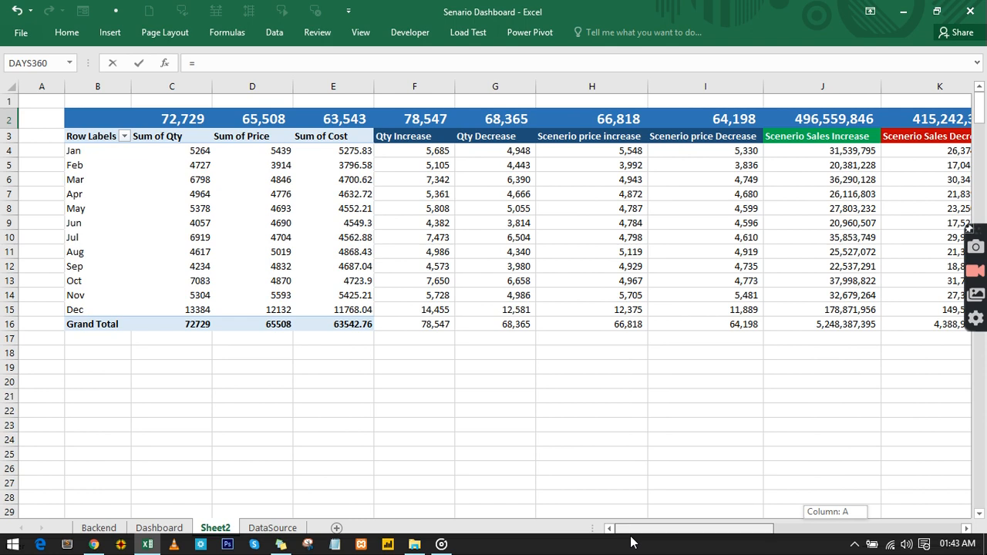
{"action": "left_click", "coordinate": [171, 135]}
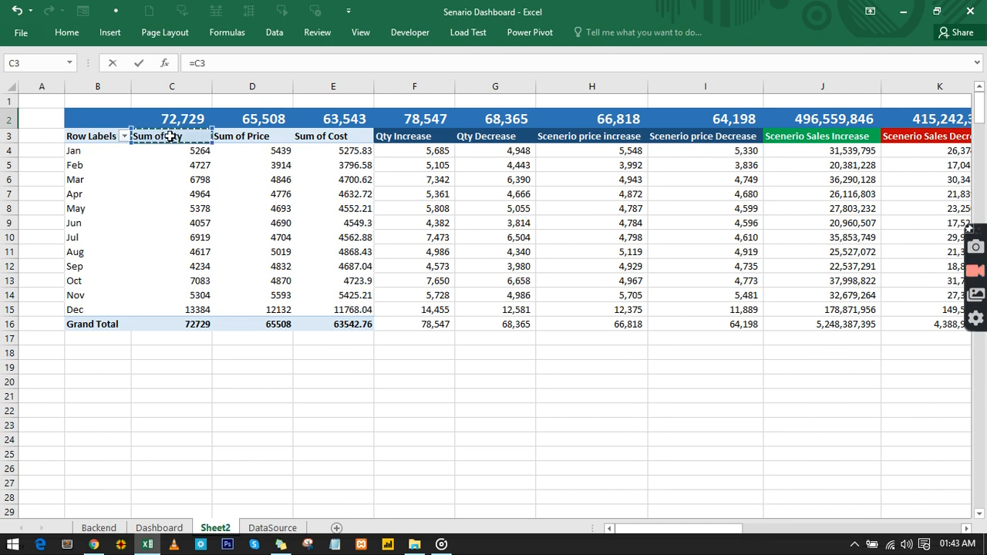
{"action": "key", "text": "Return"}
Link header cell AC2 to the Qty Increase header with =F3 and widen column AB to fit its header.
{"action": "left_click", "coordinate": [908, 116]}
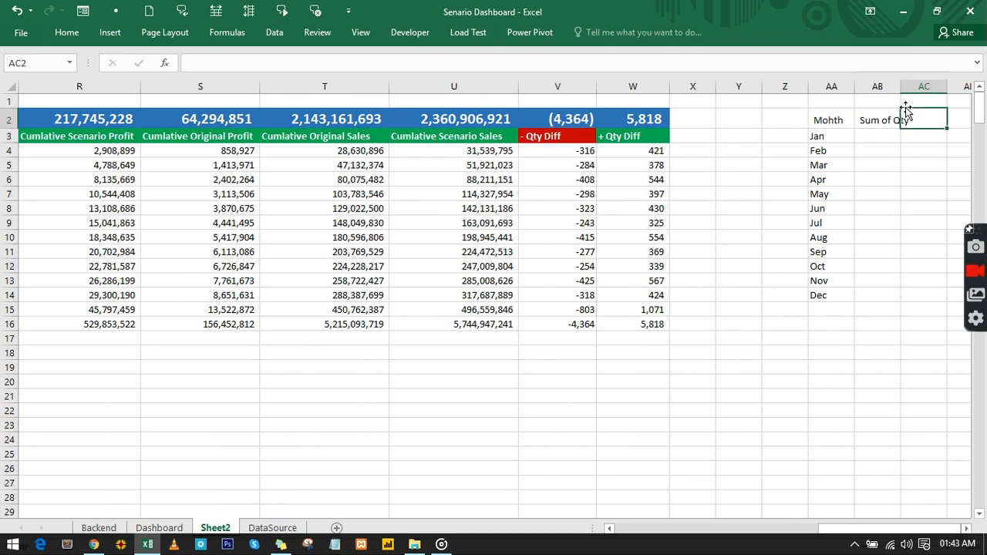
{"action": "type", "text": "="}
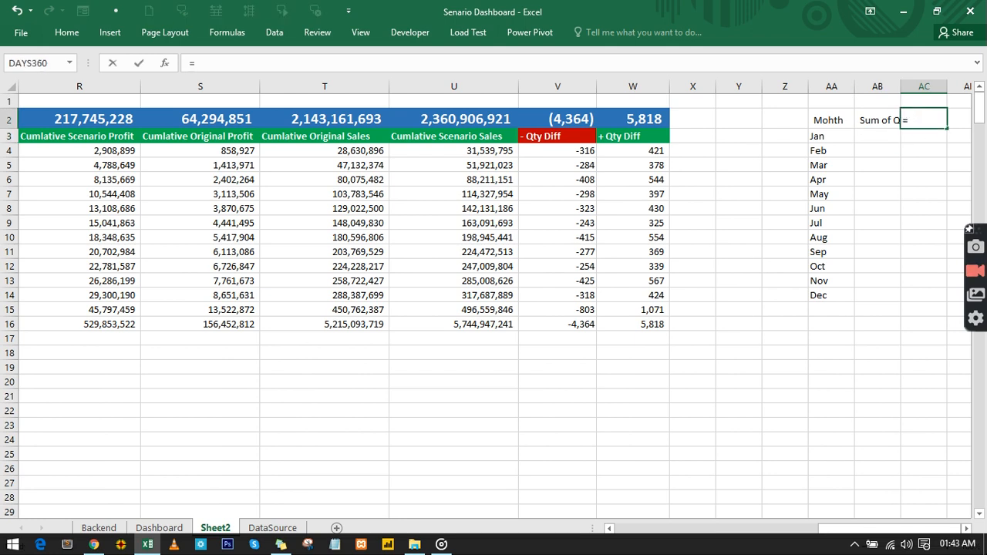
{"action": "left_click_drag", "start_coordinate": [871, 529], "coordinate": [678, 528]}
{"action": "left_click", "coordinate": [409, 136]}
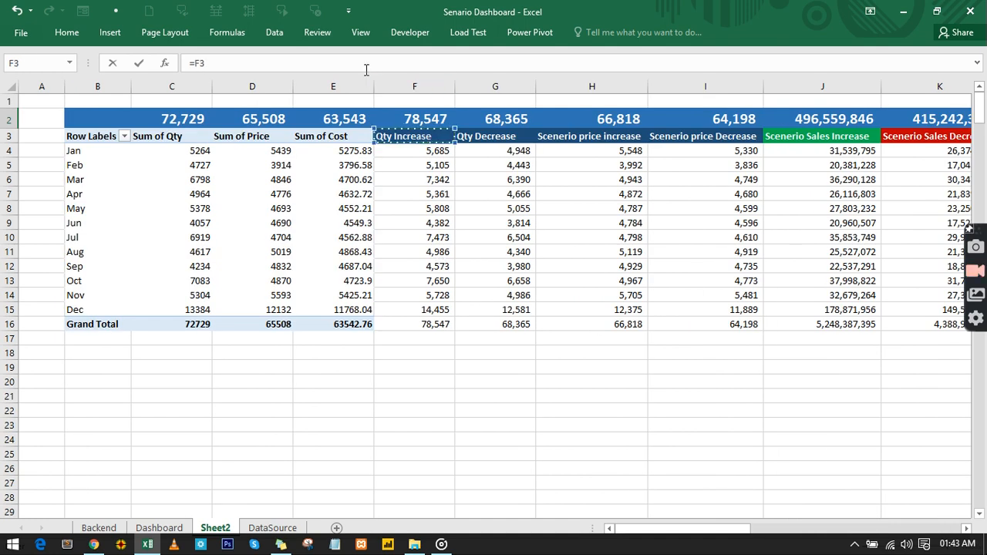
{"action": "key", "text": "Escape"}
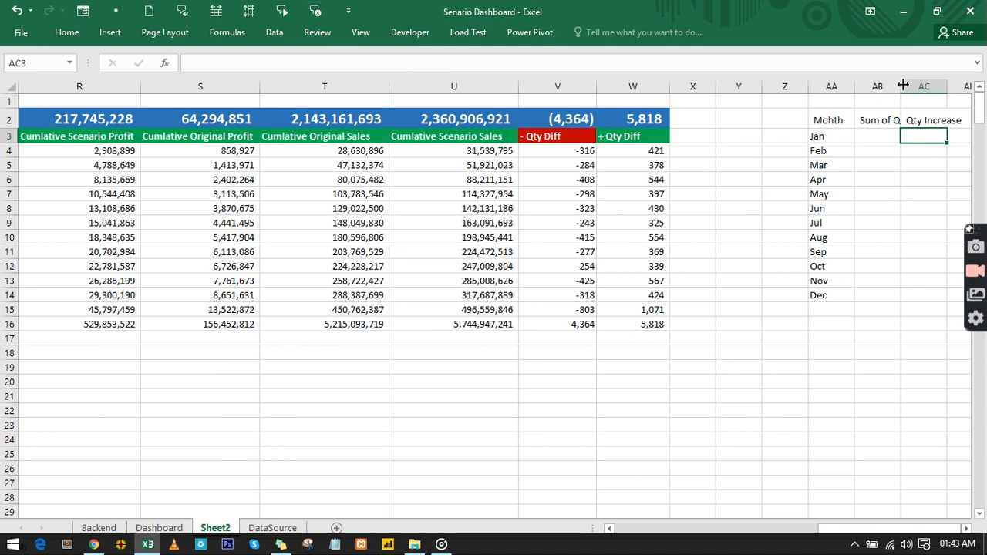
{"action": "double_click", "coordinate": [967, 529]}
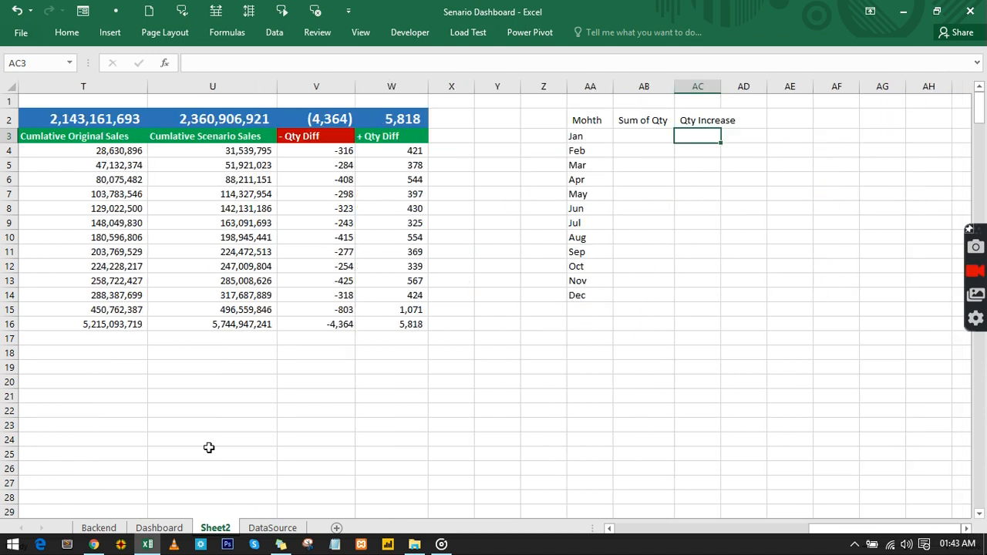
Examine the profit, sales and quantity comparison charts on the Dashboard sheet.
{"action": "key", "text": "ctrl+Page_Up"}
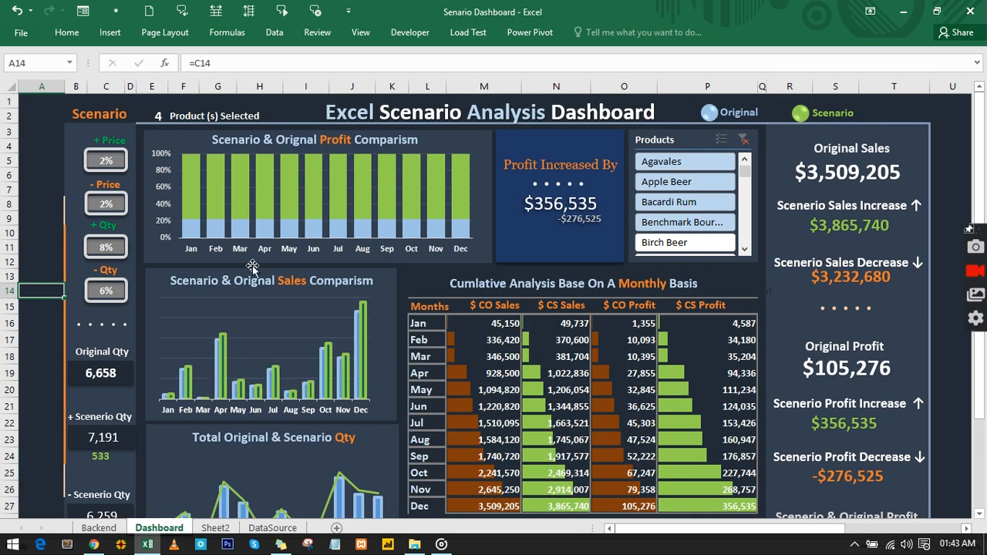
{"action": "scroll", "coordinate": [252, 266], "scroll_direction": "down", "scroll_amount": 3}
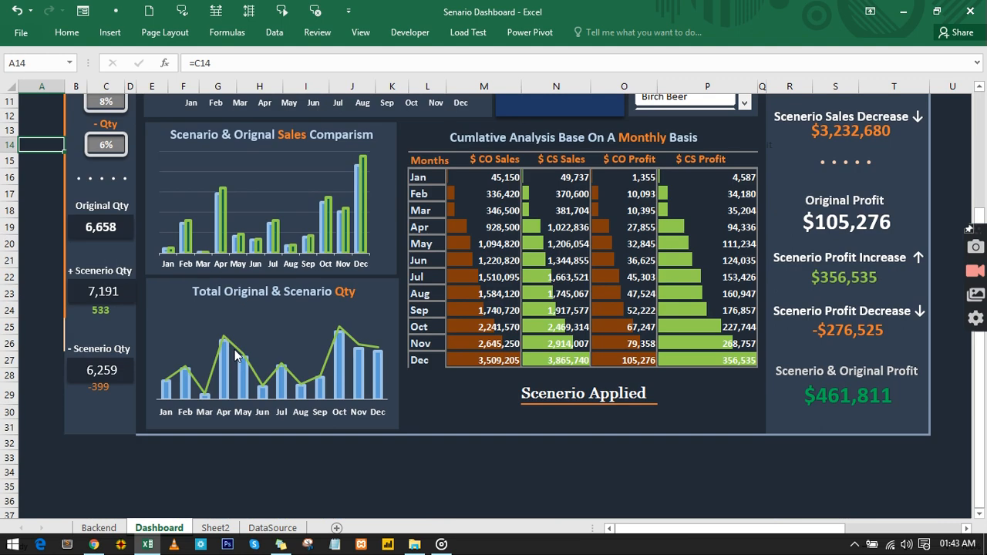
{"action": "mouse_move", "coordinate": [333, 231]}
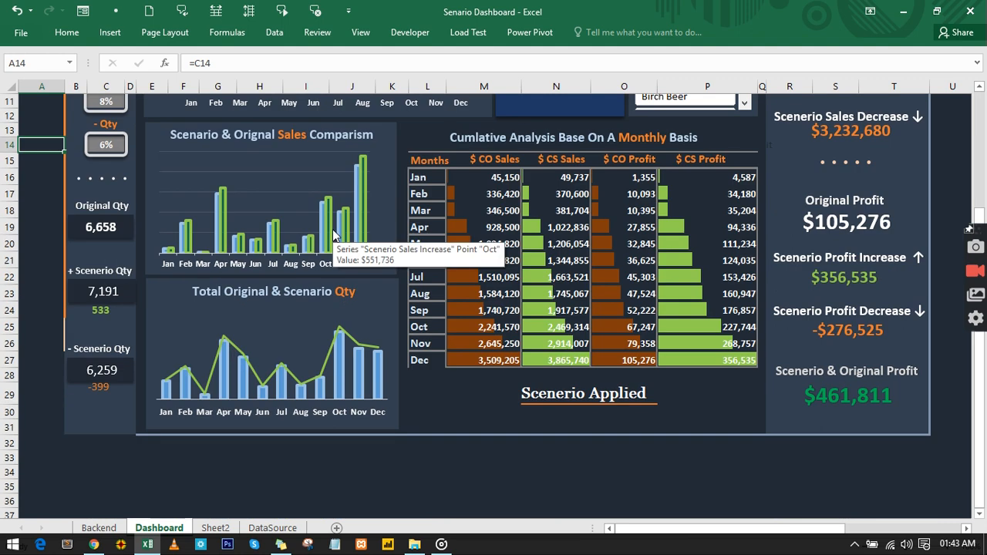
{"action": "scroll", "coordinate": [333, 233], "scroll_direction": "up", "scroll_amount": 4}
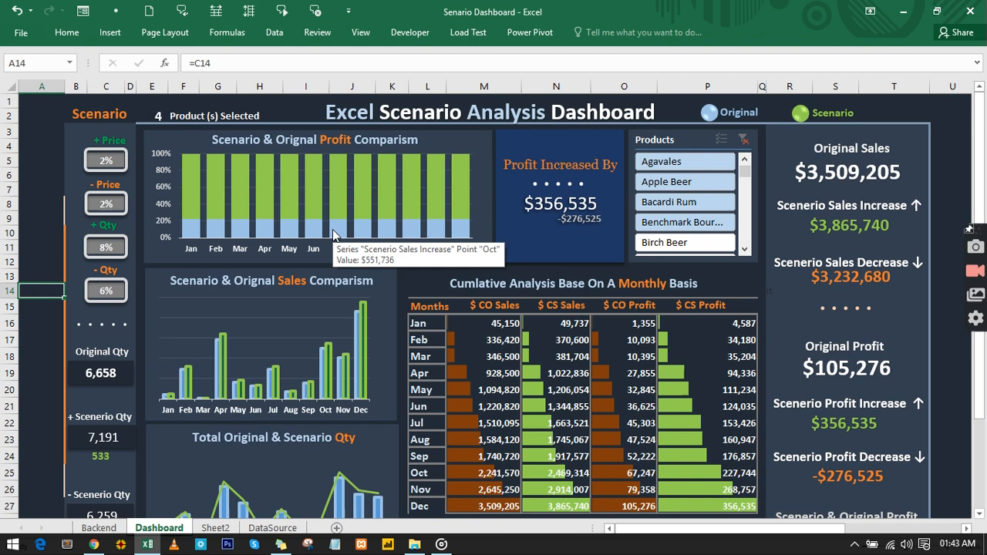
{"action": "scroll", "coordinate": [333, 233], "scroll_direction": "down", "scroll_amount": 4}
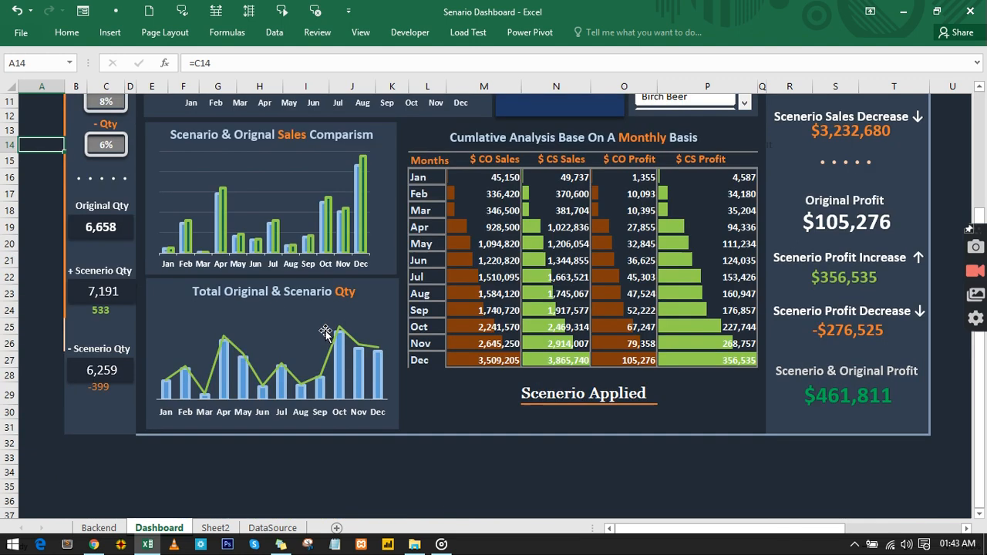
{"action": "scroll", "coordinate": [308, 362], "scroll_direction": "up", "scroll_amount": 4}
Begin an INDEX formula in AB3 on Sheet2 with the named range DataRange as its array.
{"action": "left_click", "coordinate": [213, 528]}
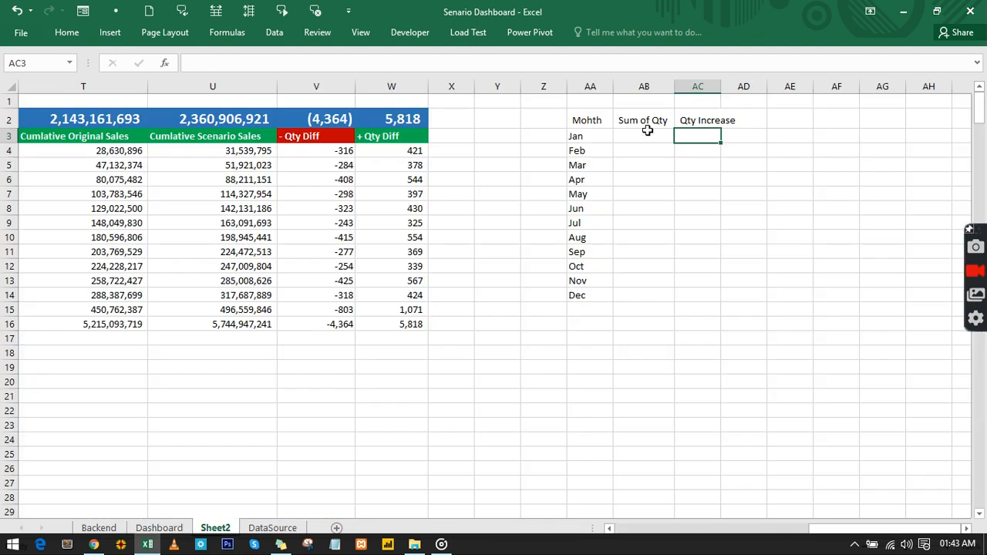
{"action": "left_click", "coordinate": [629, 136]}
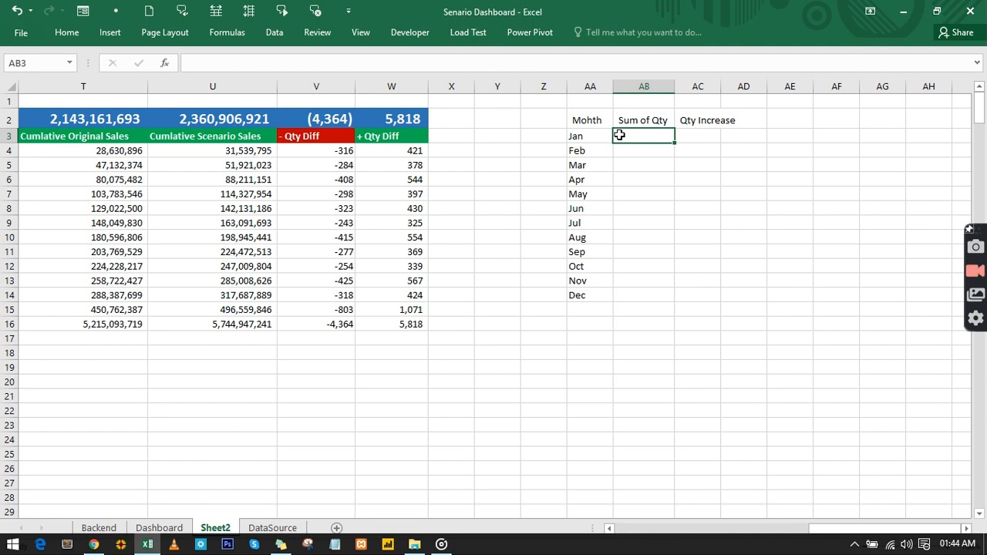
{"action": "type", "text": "=in"}
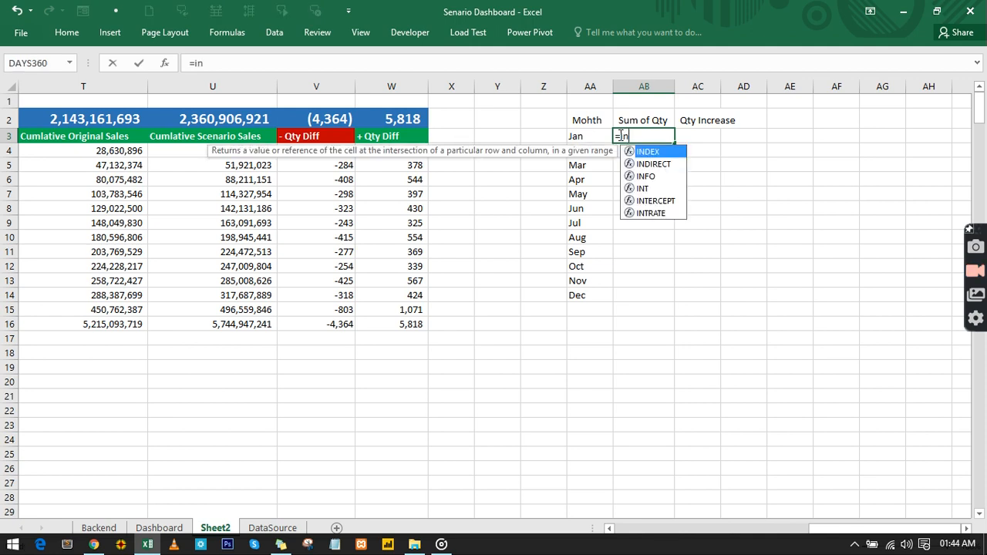
{"action": "key", "text": "Tab"}
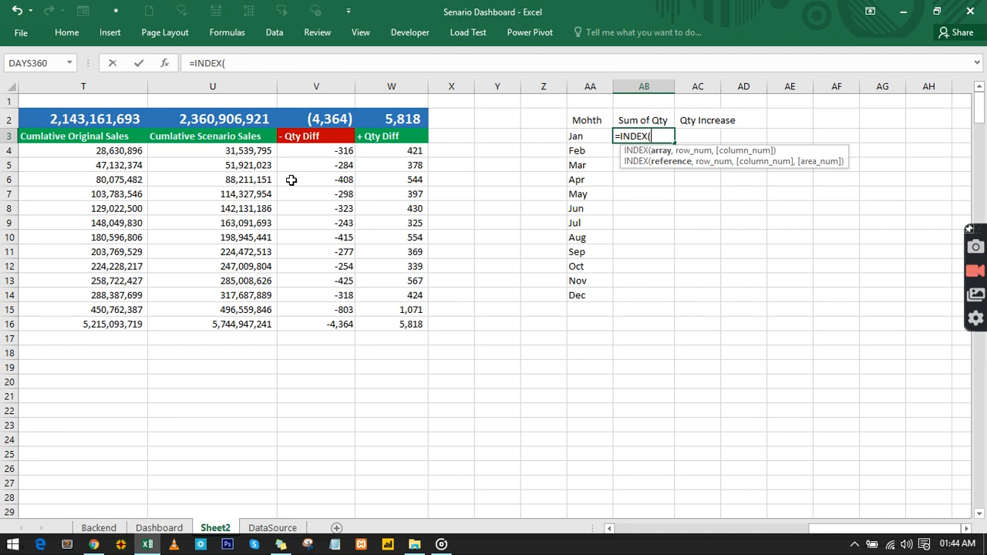
{"action": "type", "text": "dat"}
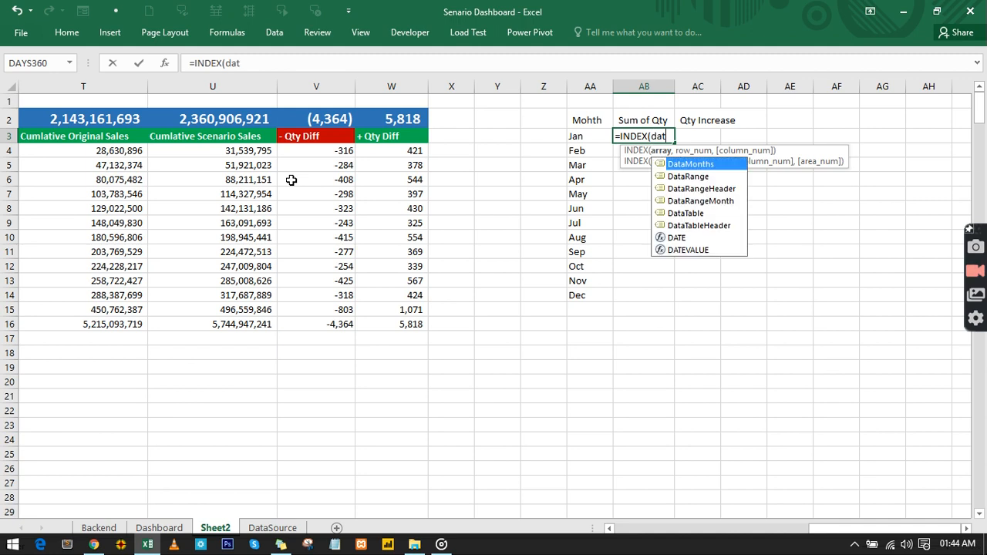
{"action": "key", "text": "Down"}
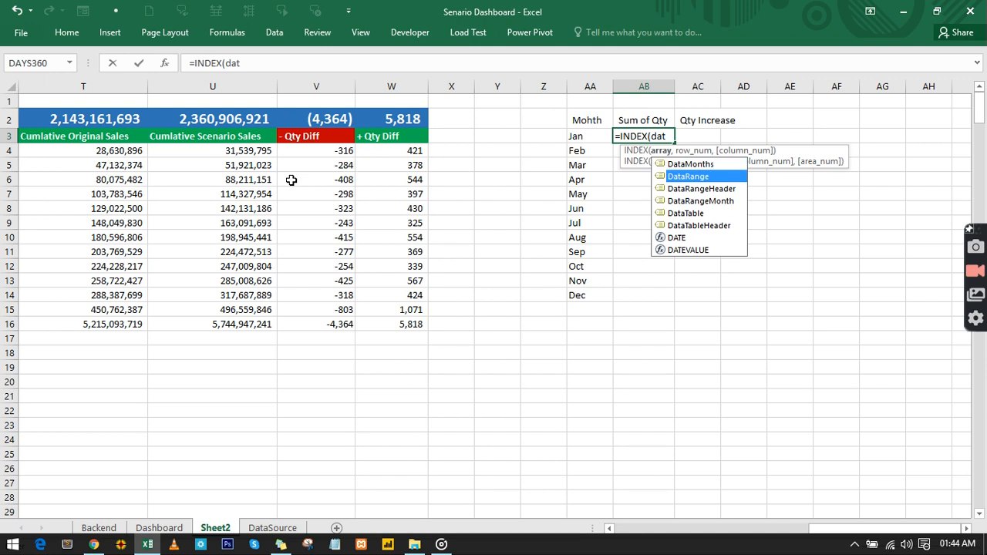
{"action": "key", "text": "Tab"}
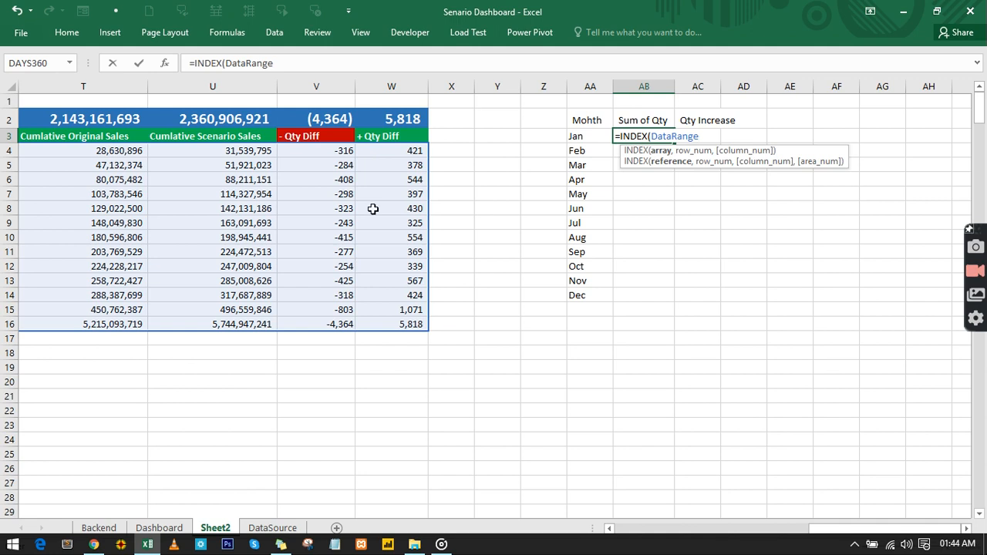
Add a MATCH function as the row number of the AB3 INDEX formula, with month cell AA3 as its lookup value.
{"action": "type", "text": ","}
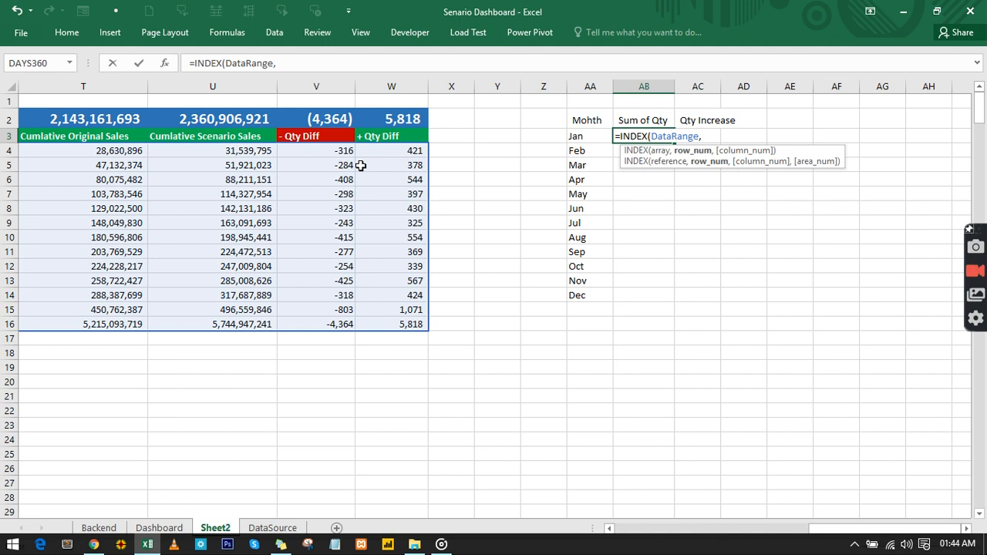
{"action": "type", "text": "m"}
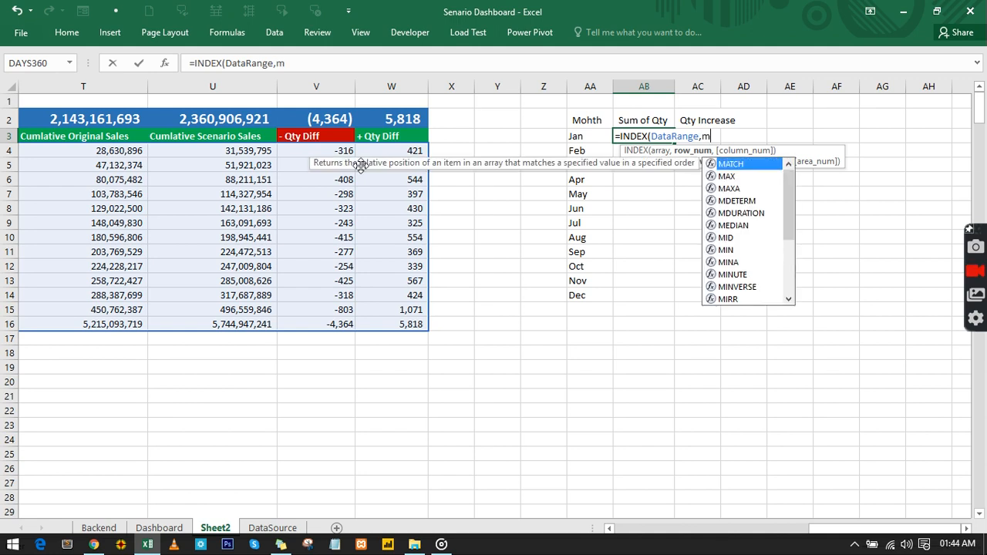
{"action": "type", "text": "at"}
{"action": "key", "text": "Tab"}
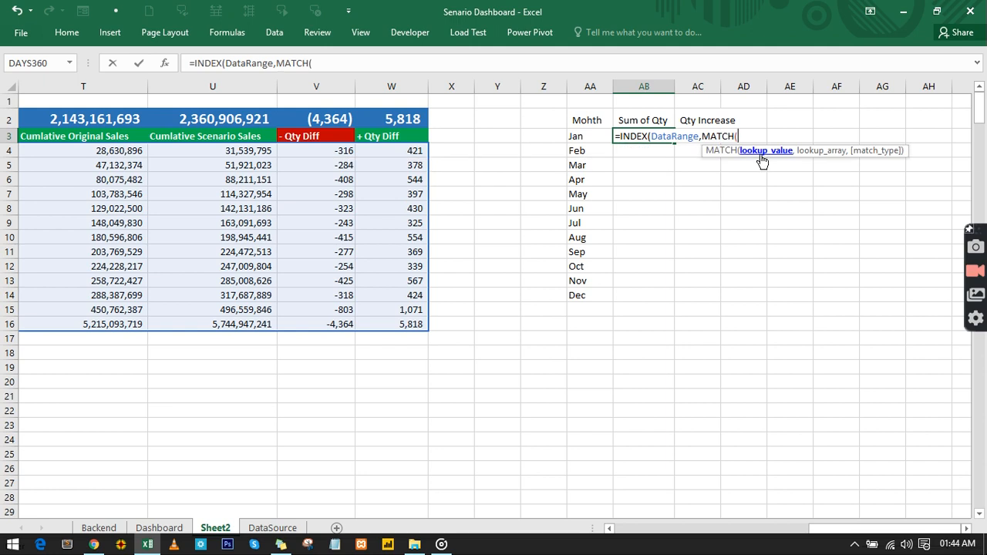
{"action": "left_click", "coordinate": [590, 137]}
{"action": "type", "text": ","}
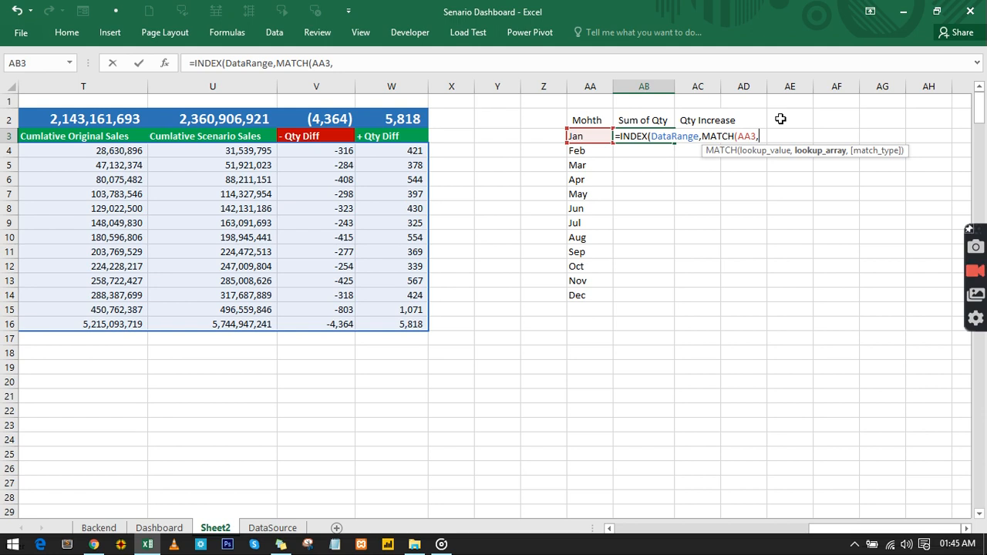
Complete the row MATCH in AB3 with DataRangeMonth as its lookup array and 0 for an exact match.
{"action": "type", "text": "data"}
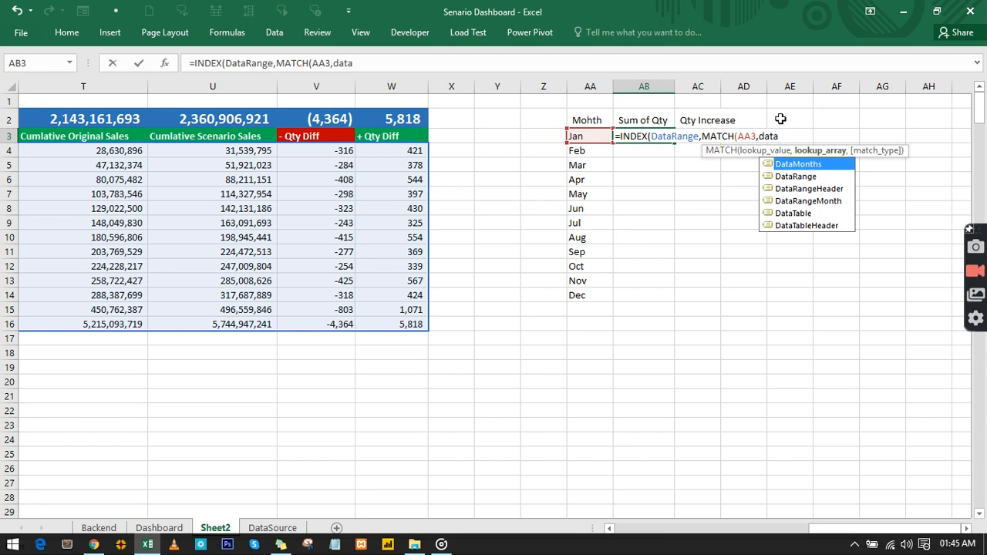
{"action": "key", "text": "Down"}
{"action": "key", "text": "Down"}
{"action": "key", "text": "Down"}
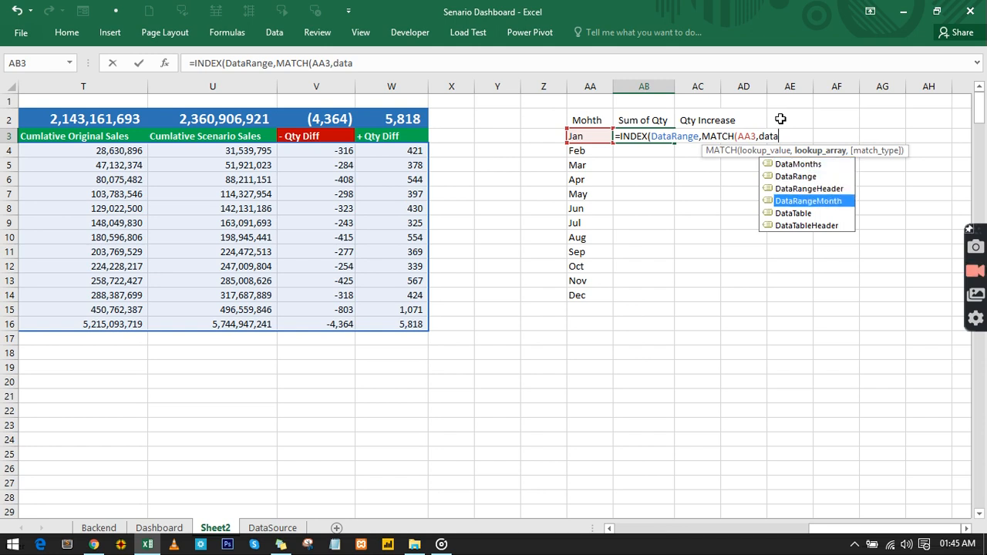
{"action": "key", "text": "Tab"}
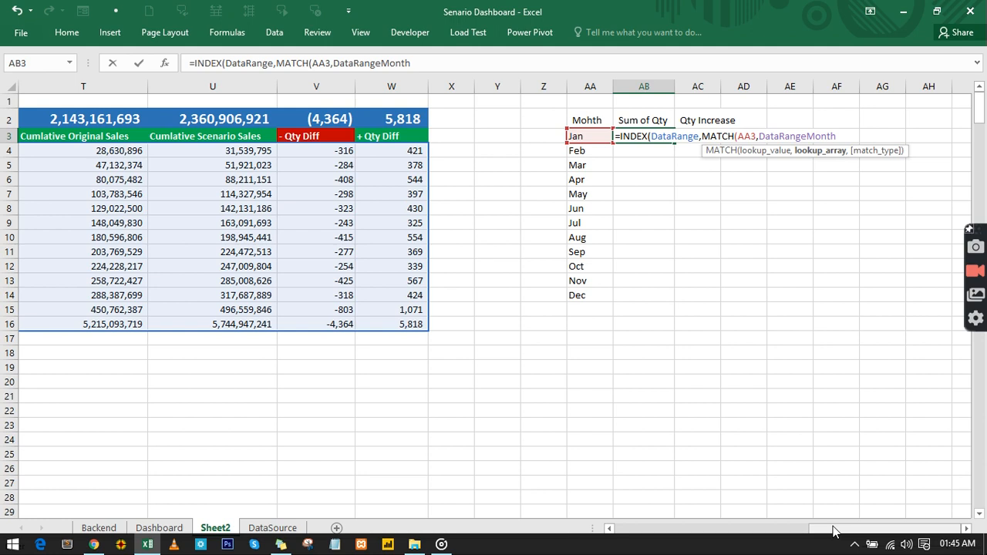
{"action": "left_click_drag", "start_coordinate": [833, 531], "coordinate": [912, 532]}
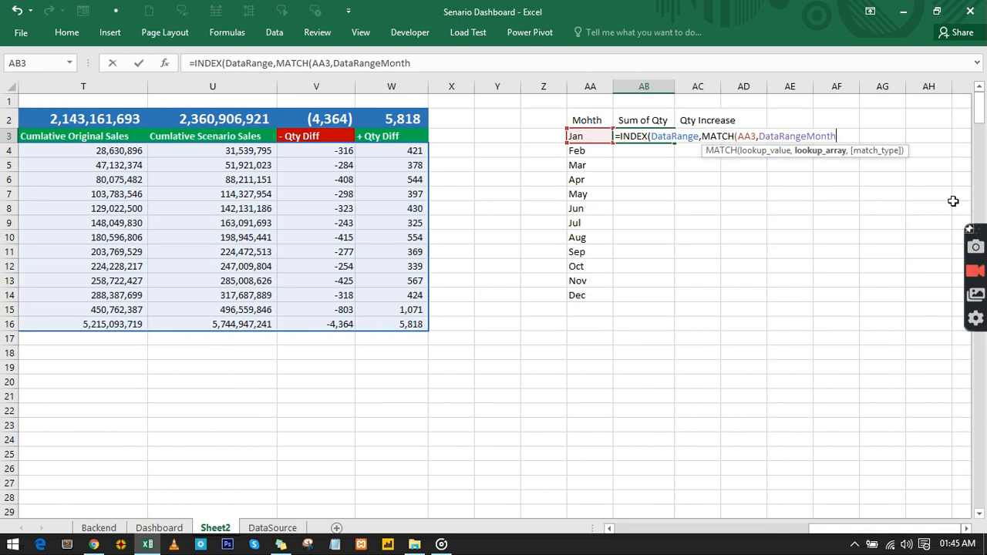
{"action": "type", "text": ","}
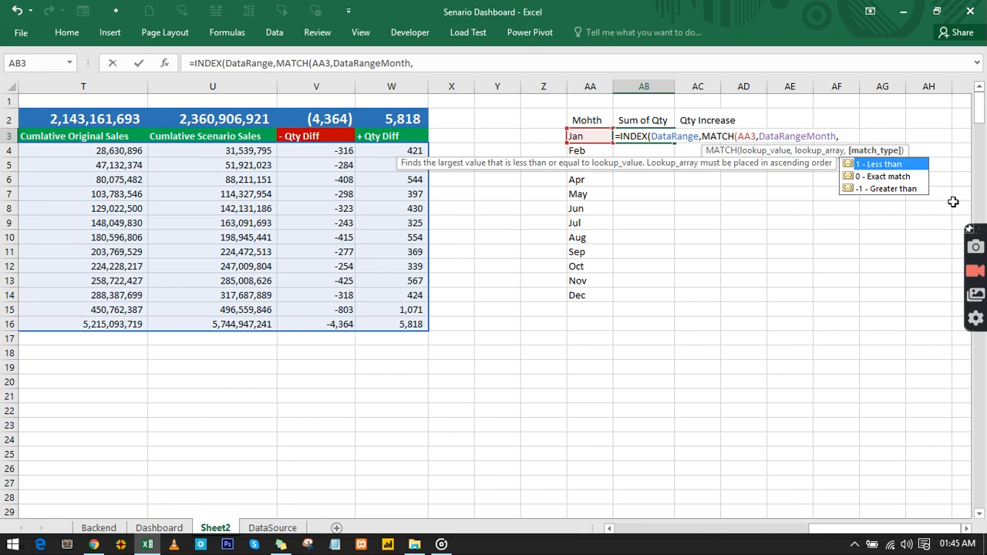
{"action": "type", "text": "0)"}
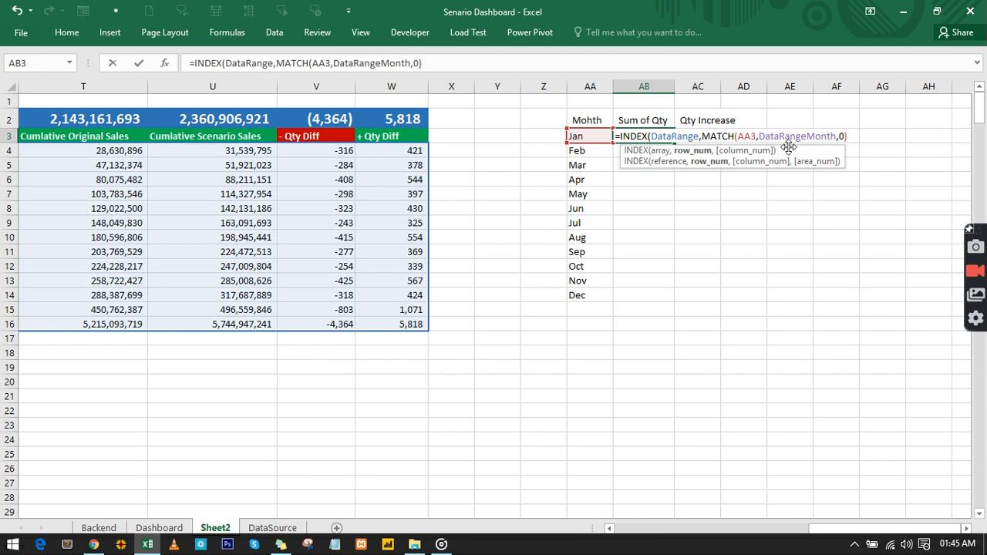
{"action": "left_click_drag", "start_coordinate": [788, 147], "coordinate": [786, 181]}
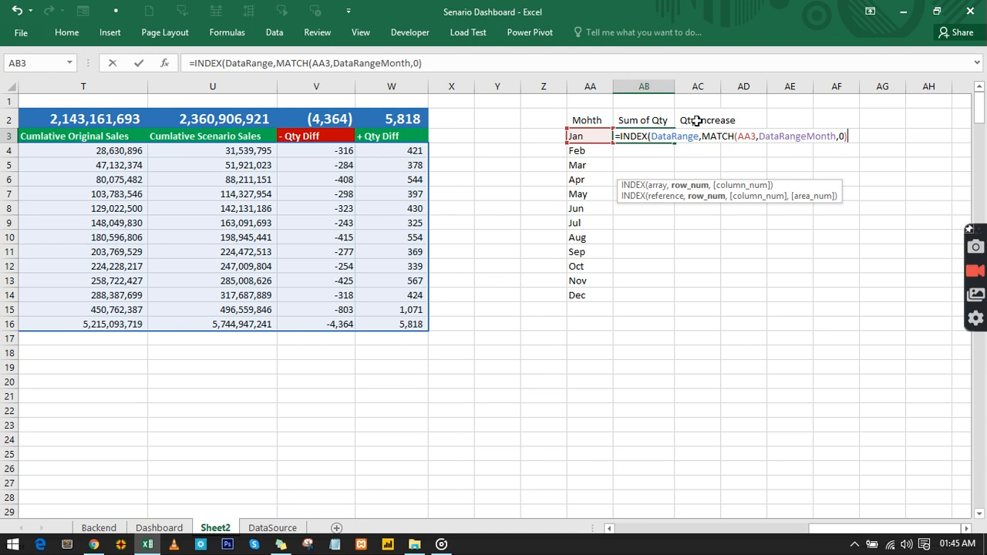
Add MATCH(AB2,DataRangeHeader,0) as the column number and enter the completed INDEX formula in AB3.
{"action": "type", "text": ","}
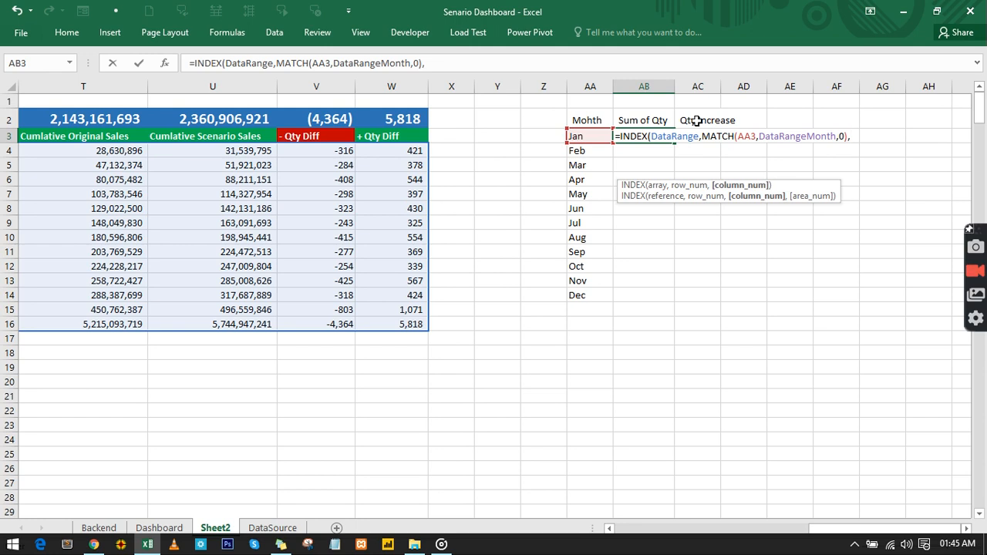
{"action": "type", "text": "mat"}
{"action": "key", "text": "Tab"}
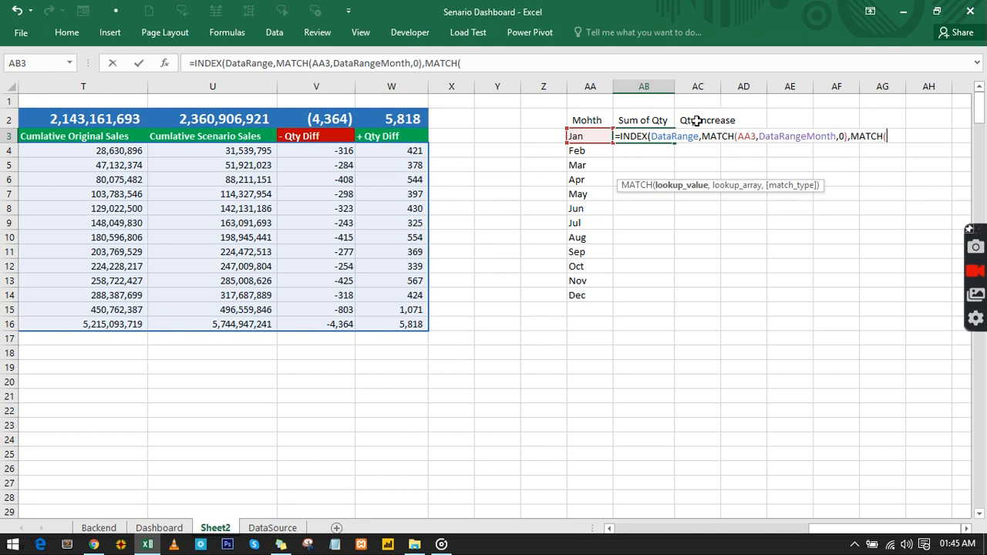
{"action": "left_click", "coordinate": [644, 122]}
{"action": "type", "text": ","}
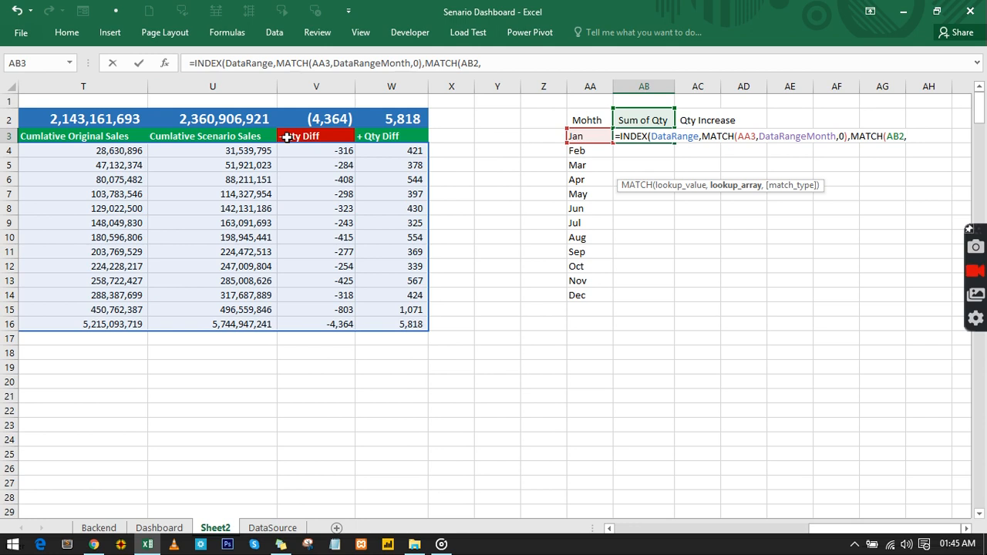
{"action": "type", "text": "data"}
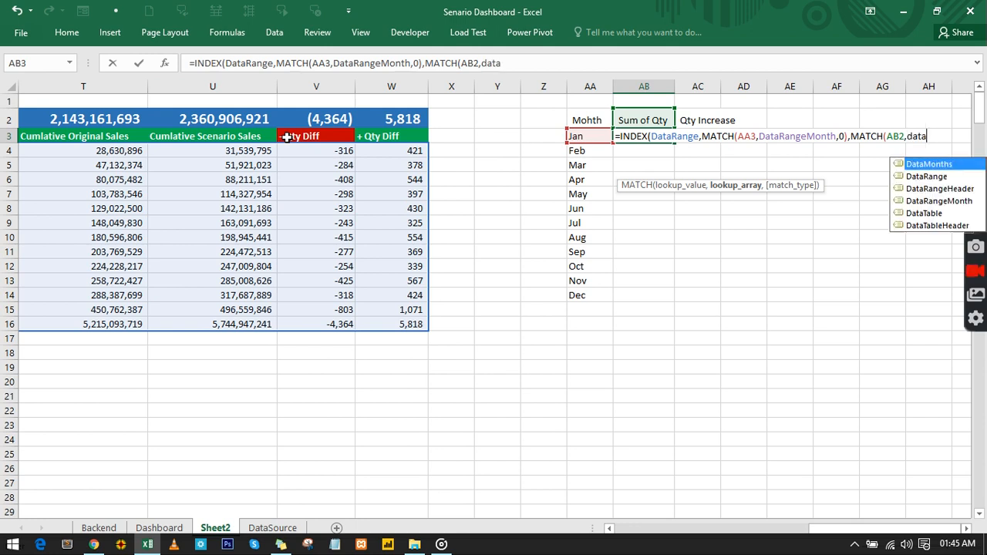
{"action": "key", "text": "Down"}
{"action": "key", "text": "Down"}
{"action": "key", "text": "Tab"}
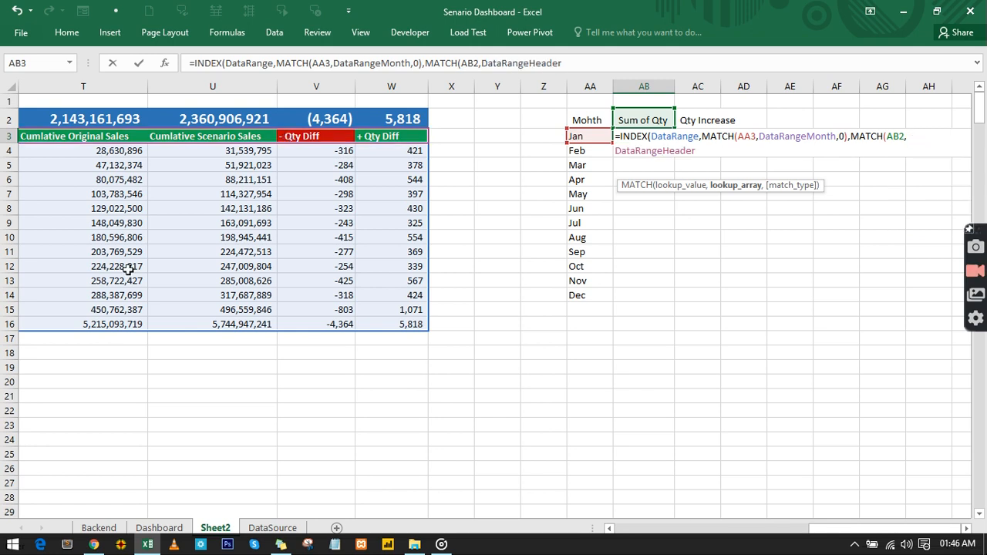
{"action": "type", "text": ",0"}
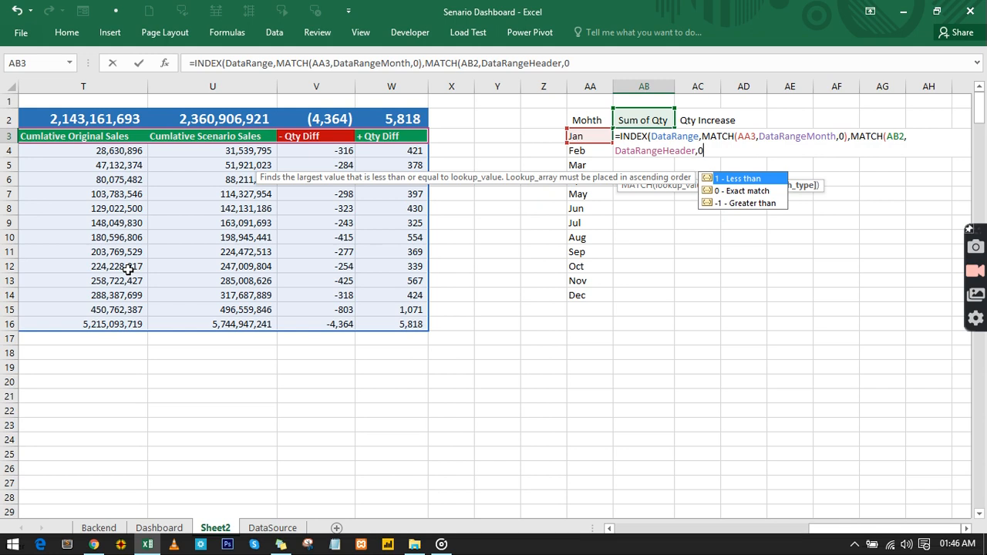
{"action": "type", "text": "))"}
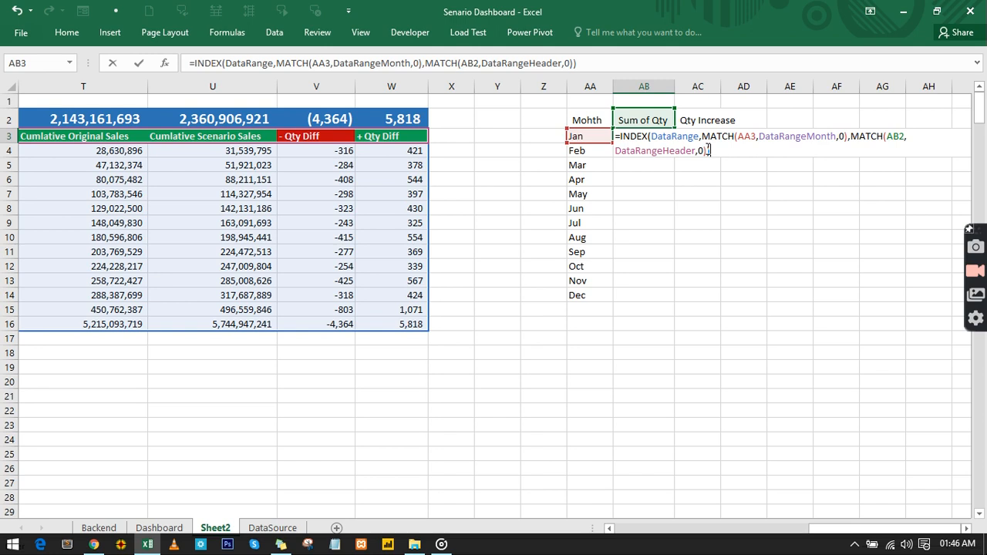
{"action": "key", "text": "Return"}
Fill the AB3 formula down through AB14 and inspect the references in the copied formulas.
{"action": "left_click", "coordinate": [662, 135]}
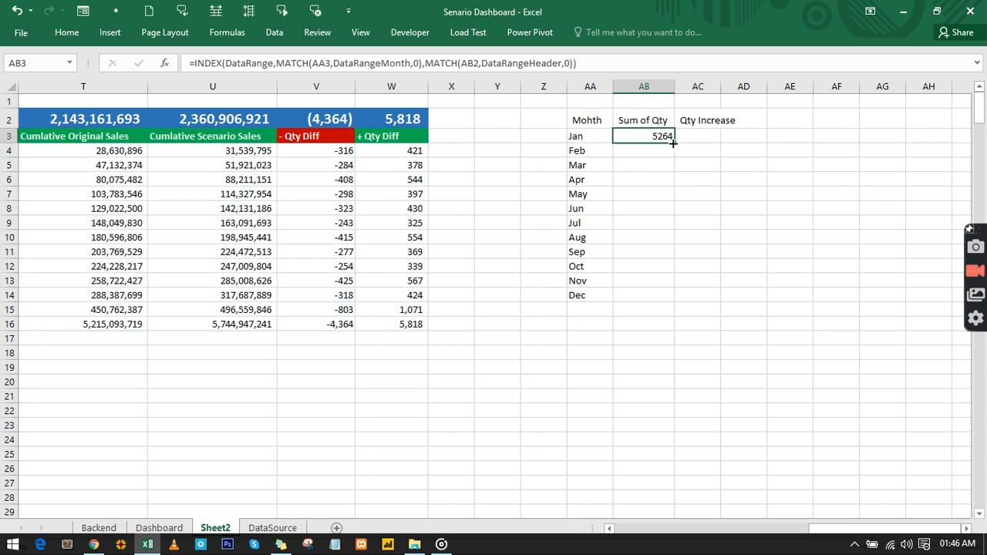
{"action": "double_click", "coordinate": [672, 143]}
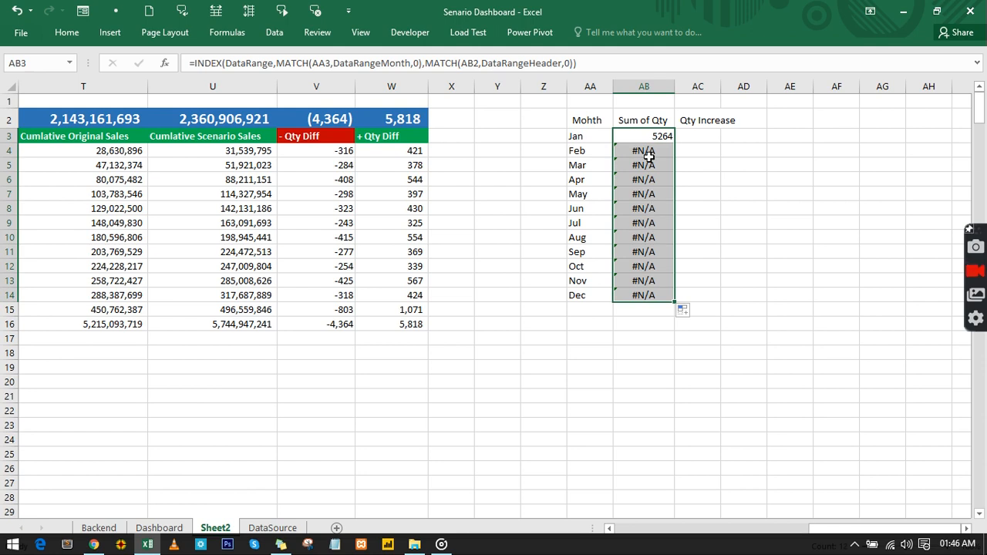
{"action": "left_click", "coordinate": [643, 175]}
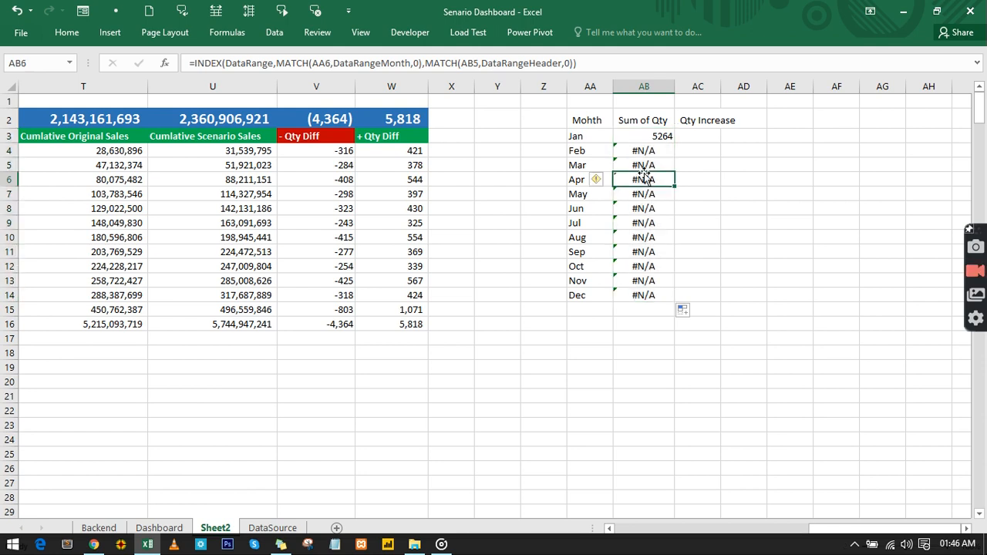
{"action": "left_click", "coordinate": [642, 208]}
{"action": "left_click", "coordinate": [642, 251]}
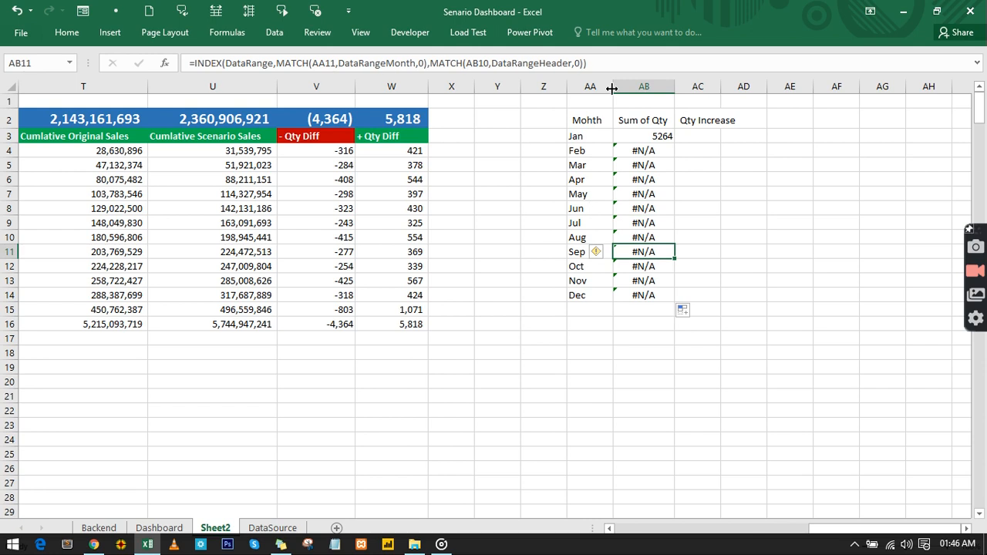
{"action": "left_click", "coordinate": [578, 62]}
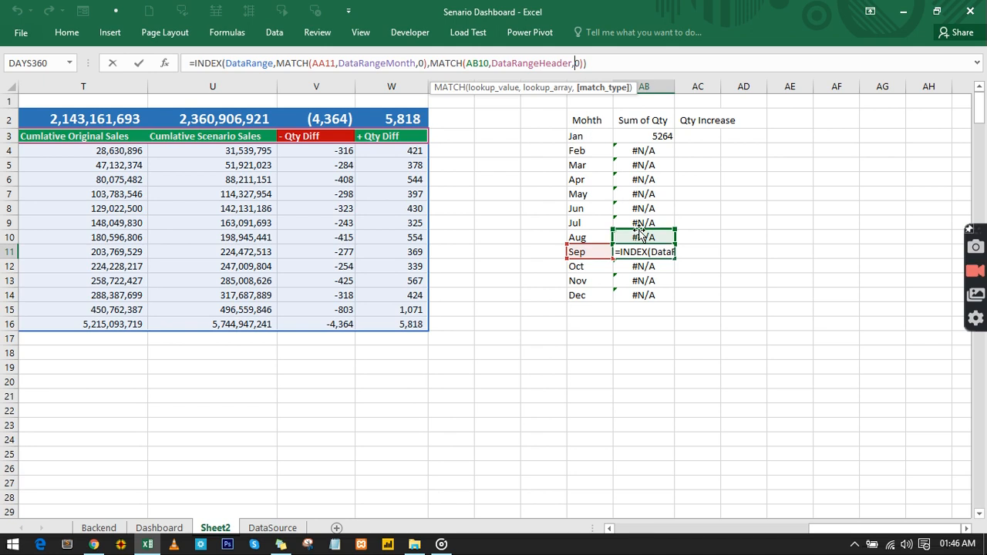
Make the header reference in AB3's formula absolute as $AB$2 and refill the formula down through AB14.
{"action": "left_click", "coordinate": [634, 137]}
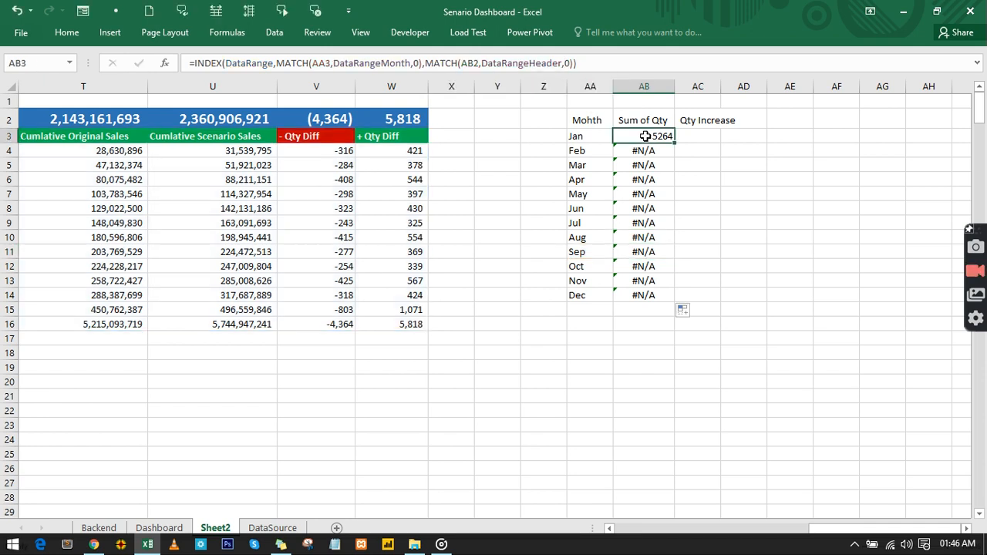
{"action": "left_click", "coordinate": [462, 63]}
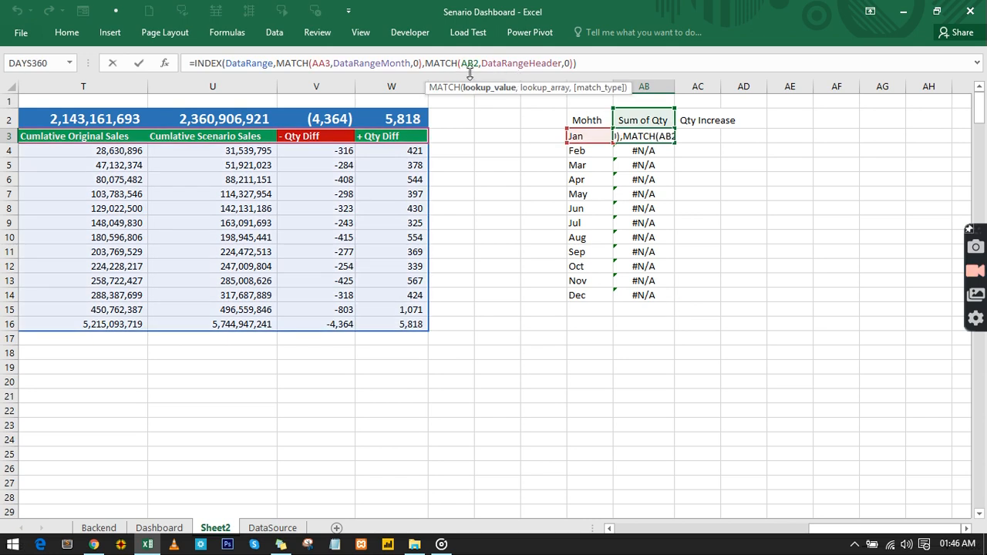
{"action": "type", "text": "$"}
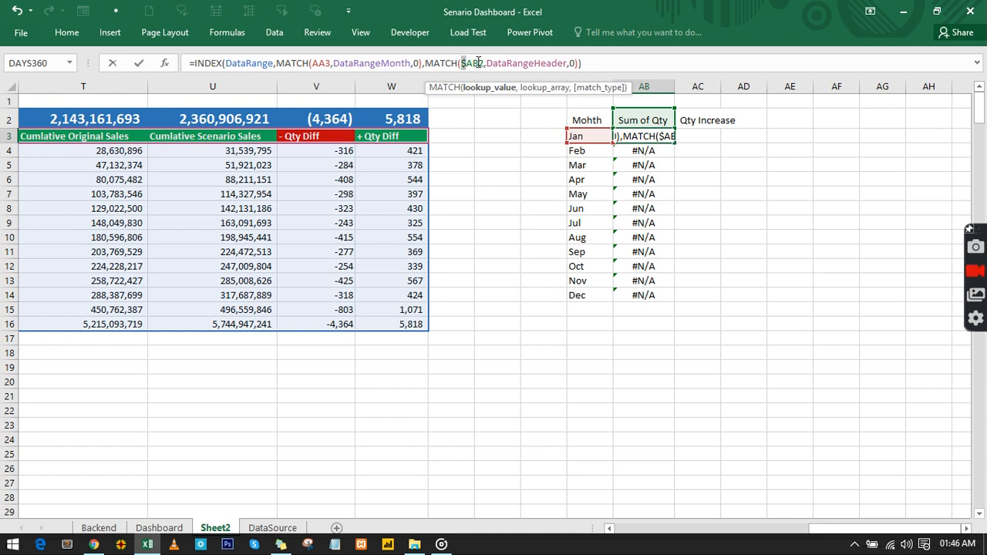
{"action": "left_click", "coordinate": [478, 62]}
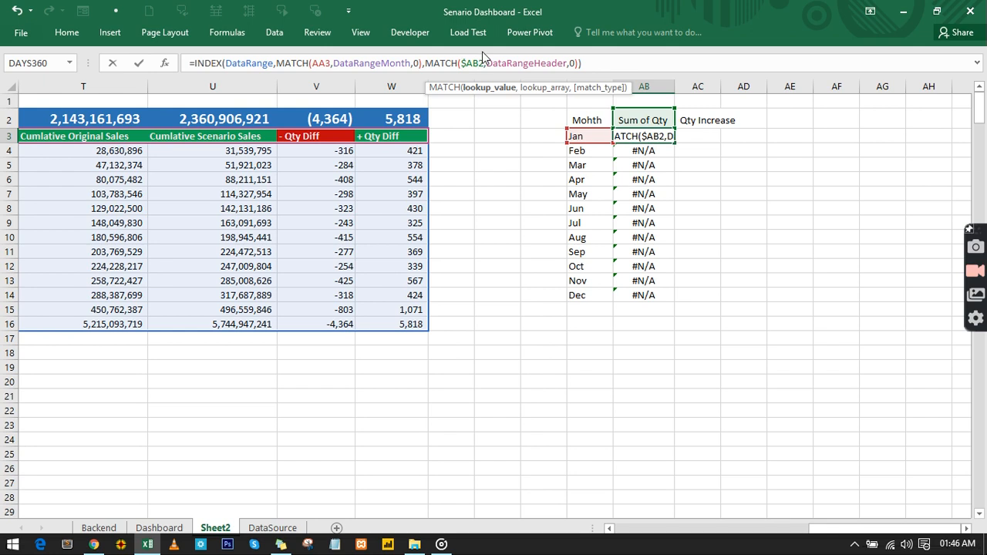
{"action": "key", "text": "Return"}
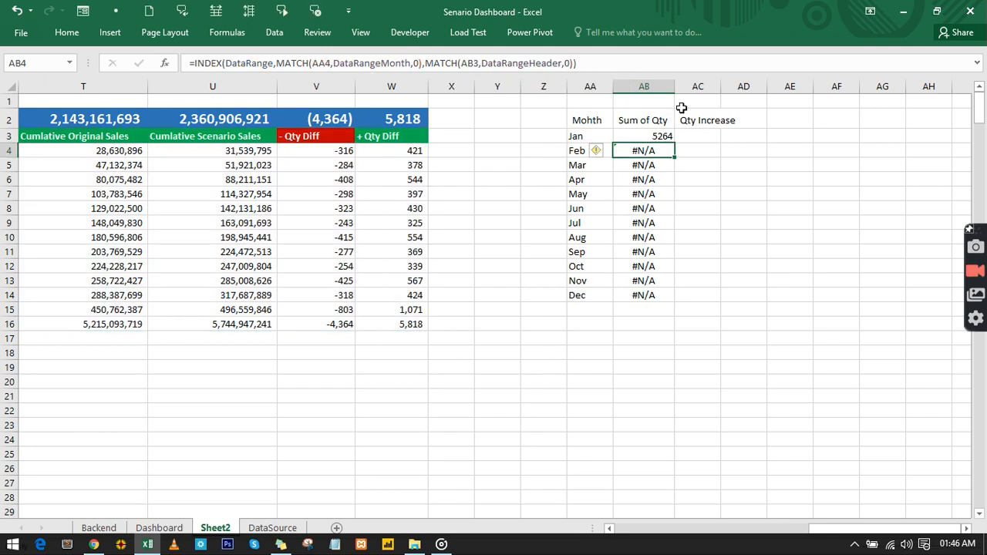
{"action": "left_click", "coordinate": [661, 136]}
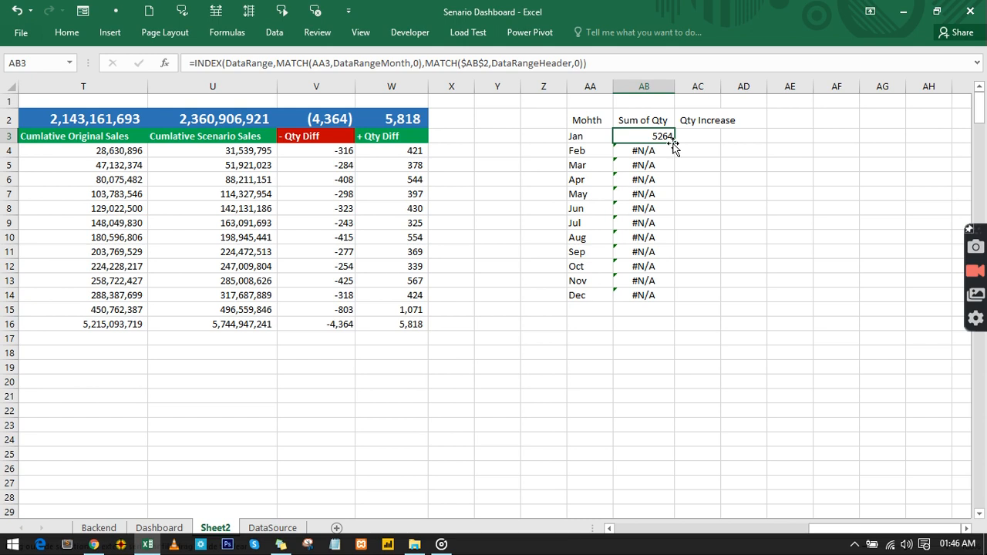
{"action": "double_click", "coordinate": [674, 143]}
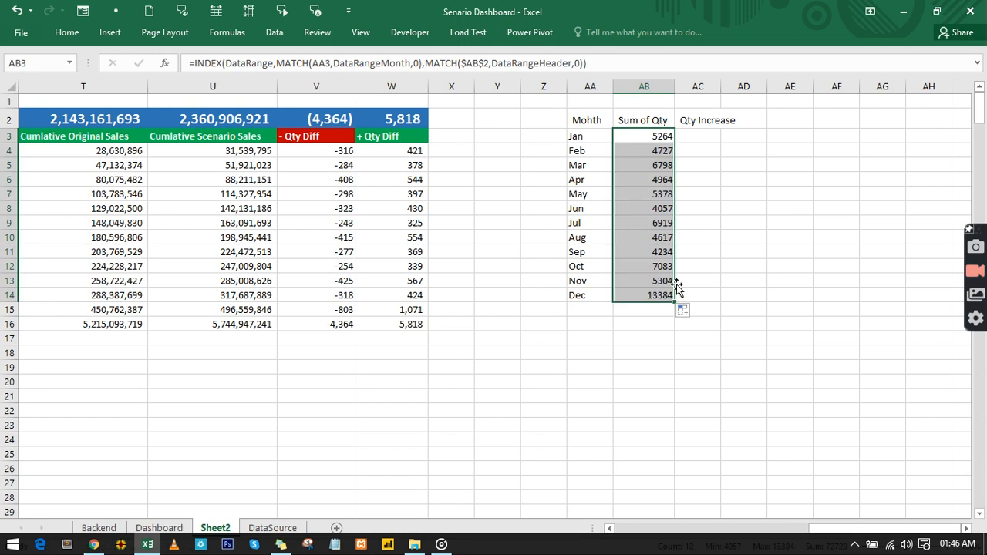
Copy the Sum of Qty formulas across into column AC and repoint AC3's lookup references to AA3 and $AC$2.
{"action": "left_click_drag", "start_coordinate": [673, 300], "coordinate": [715, 304]}
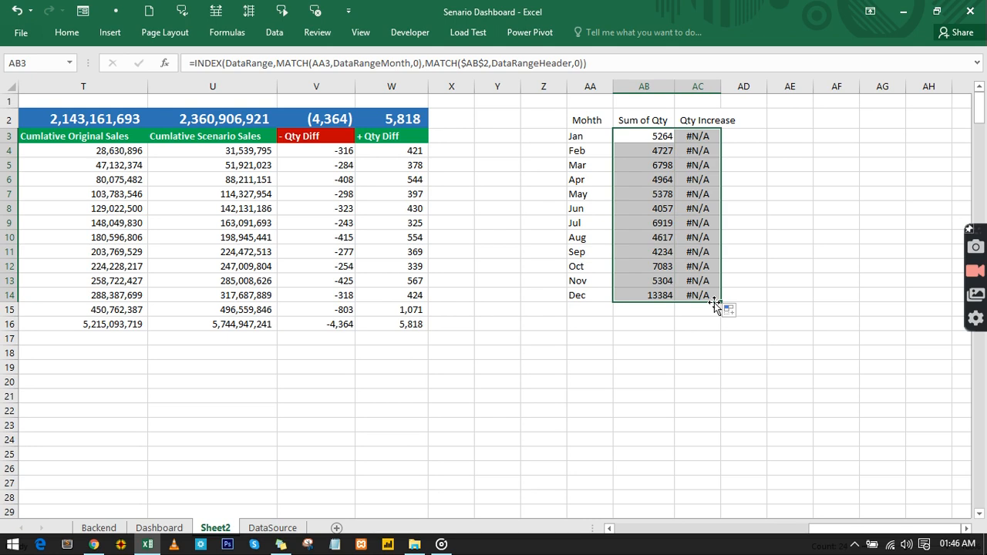
{"action": "left_click", "coordinate": [693, 137]}
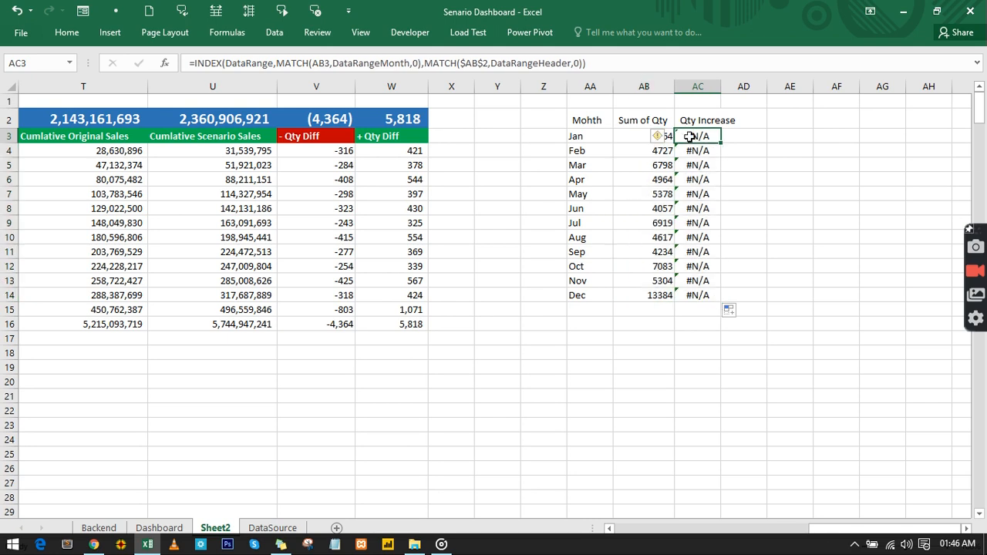
{"action": "left_click", "coordinate": [572, 65]}
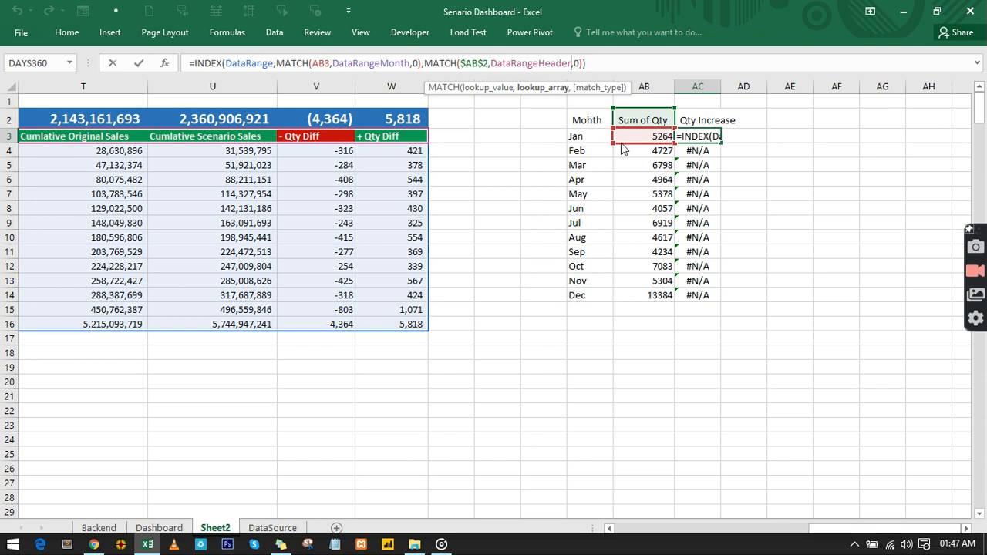
{"action": "left_click_drag", "start_coordinate": [619, 145], "coordinate": [593, 145]}
{"action": "left_click_drag", "start_coordinate": [634, 109], "coordinate": [690, 121]}
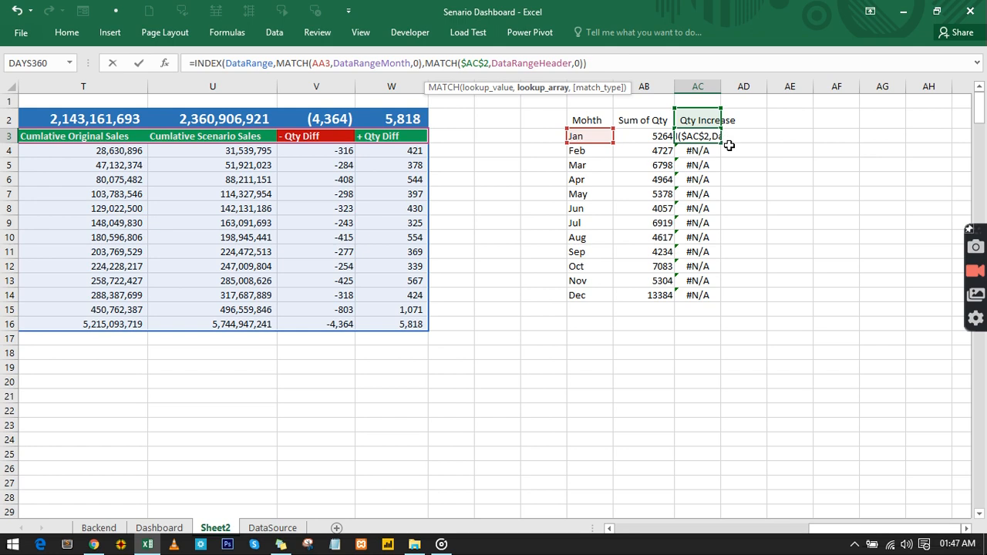
{"action": "key", "text": "Return"}
{"action": "left_click", "coordinate": [708, 136]}
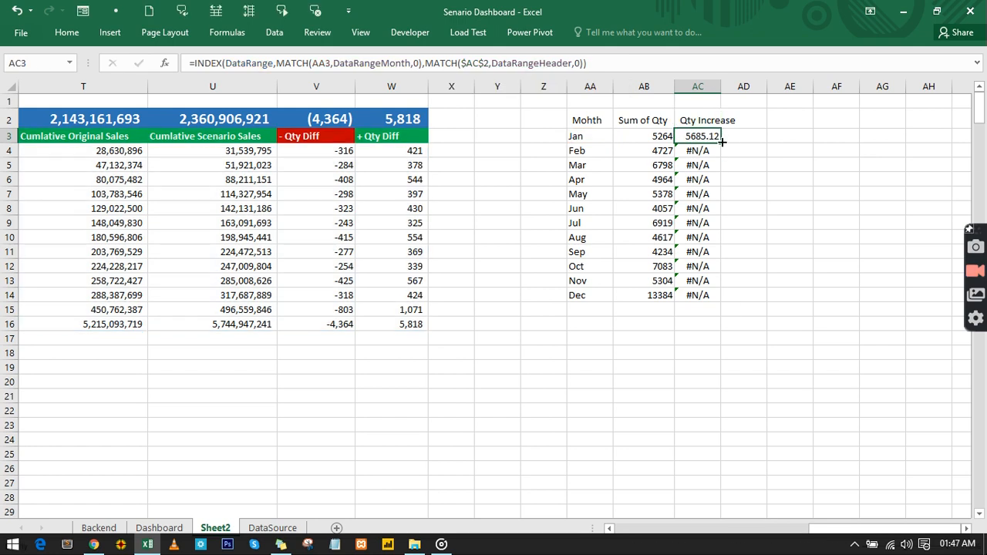
Fill the AC3 formula down through AC14 and widen column AC to fit its Qty Increase header.
{"action": "double_click", "coordinate": [721, 143]}
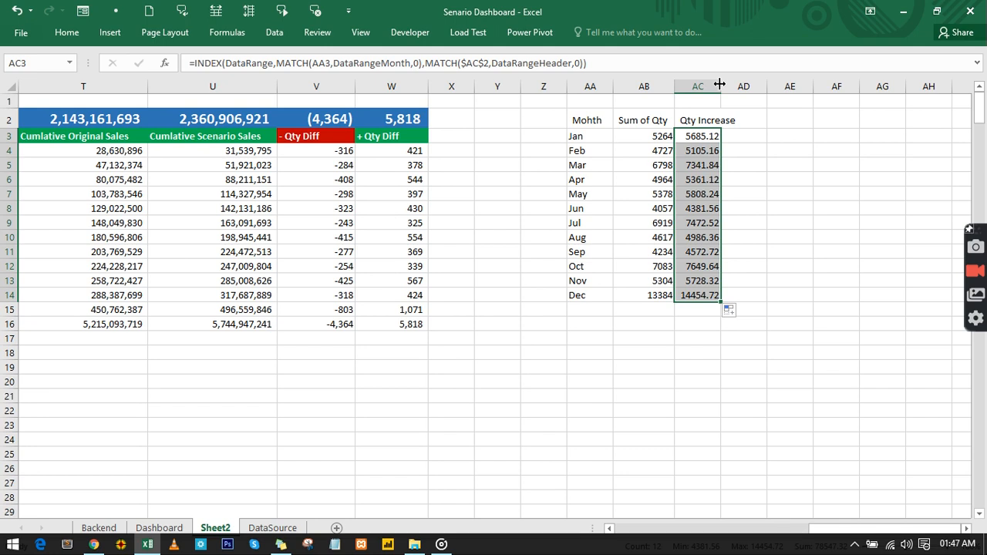
{"action": "left_click_drag", "start_coordinate": [720, 85], "coordinate": [746, 91]}
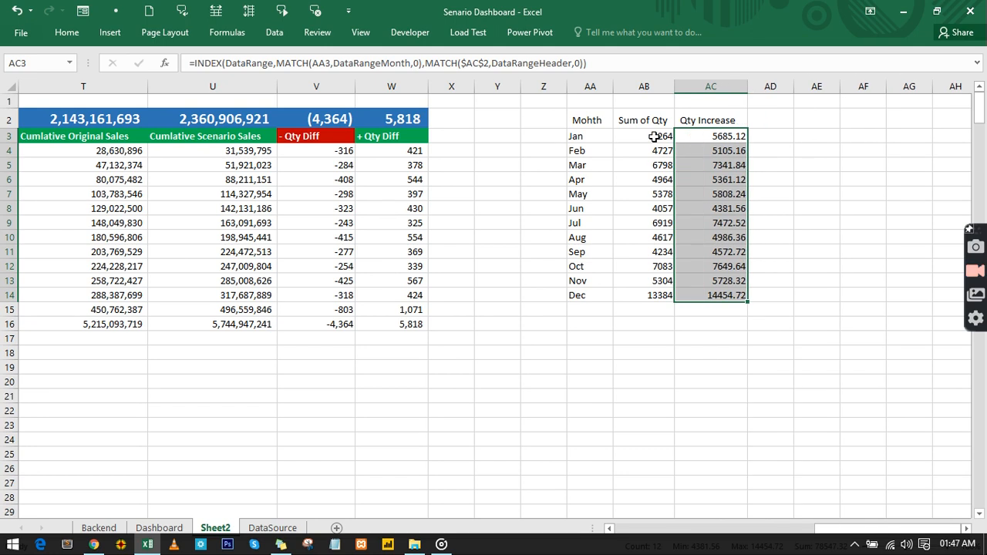
Format AB3:AC14 as Number with 0 decimal places and the 1000 separator.
{"action": "left_click_drag", "start_coordinate": [654, 137], "coordinate": [727, 298]}
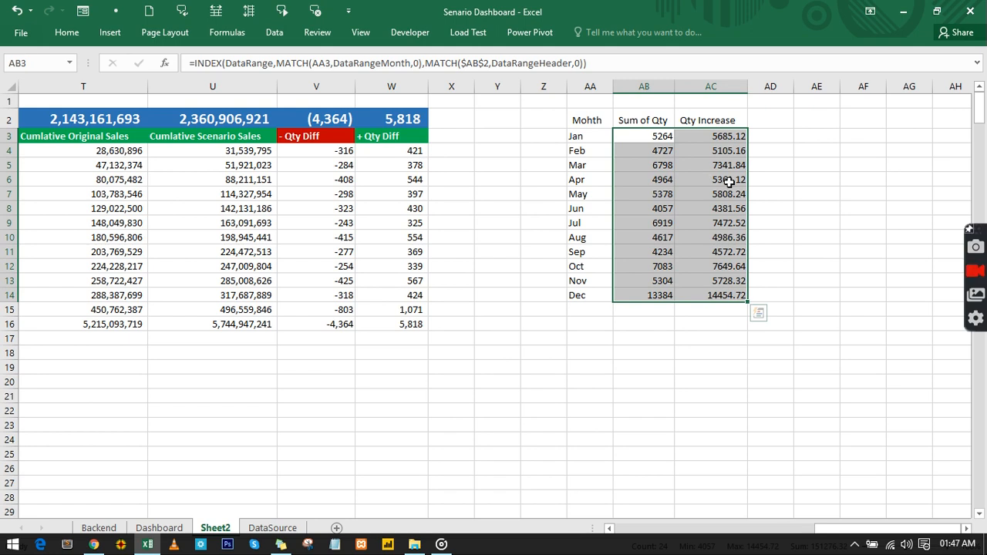
{"action": "key", "text": "ctrl+1"}
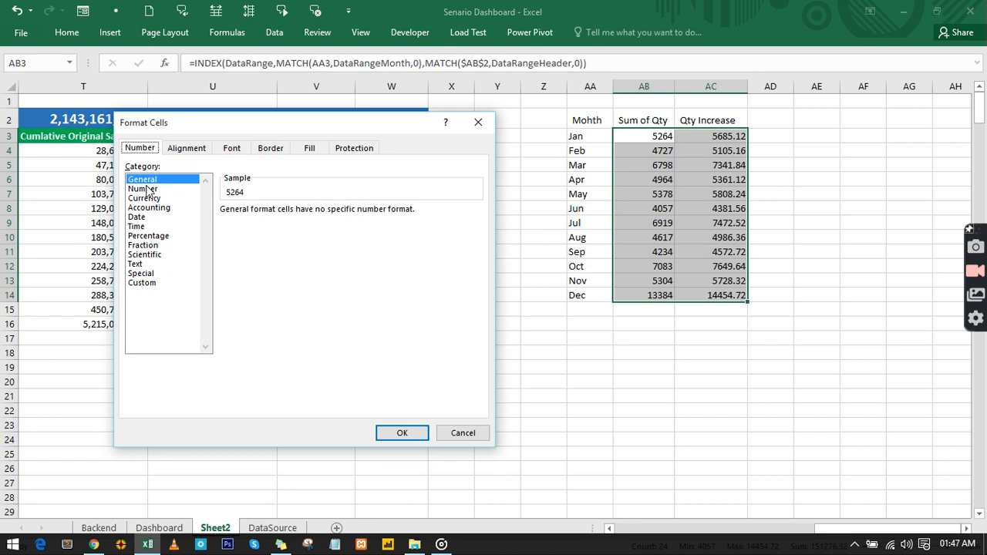
{"action": "left_click", "coordinate": [143, 188]}
{"action": "left_click", "coordinate": [318, 214]}
{"action": "left_click", "coordinate": [317, 215]}
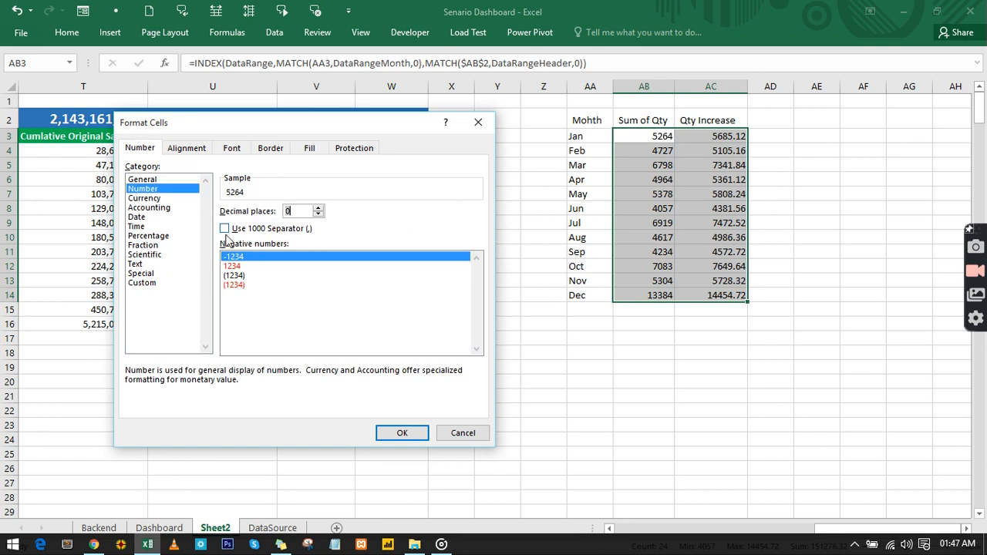
{"action": "left_click", "coordinate": [224, 228]}
{"action": "left_click", "coordinate": [413, 434]}
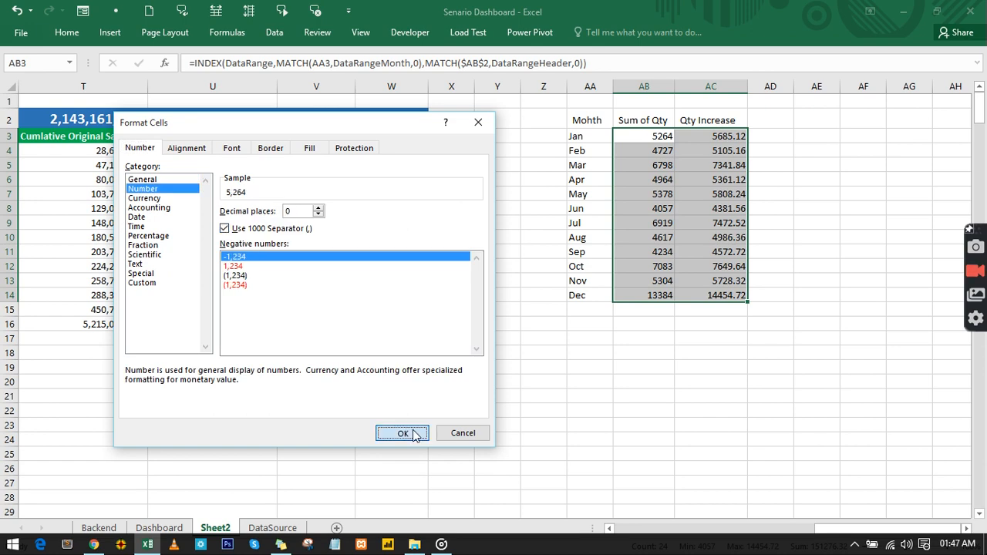
{"action": "left_click", "coordinate": [700, 165]}
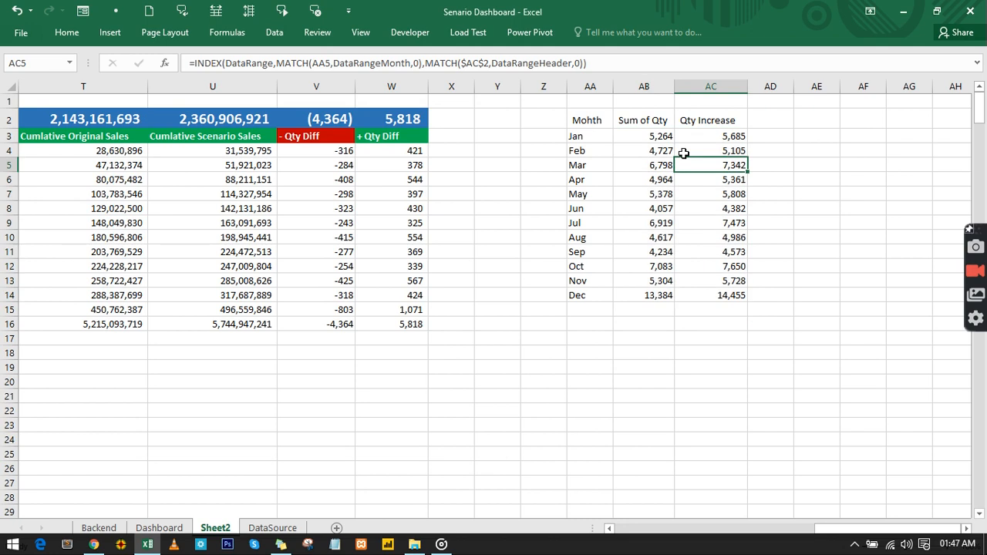
Copy the table AA2:AC14 to AF2 and autofit the widths of columns AG and AH.
{"action": "left_click_drag", "start_coordinate": [581, 121], "coordinate": [709, 294]}
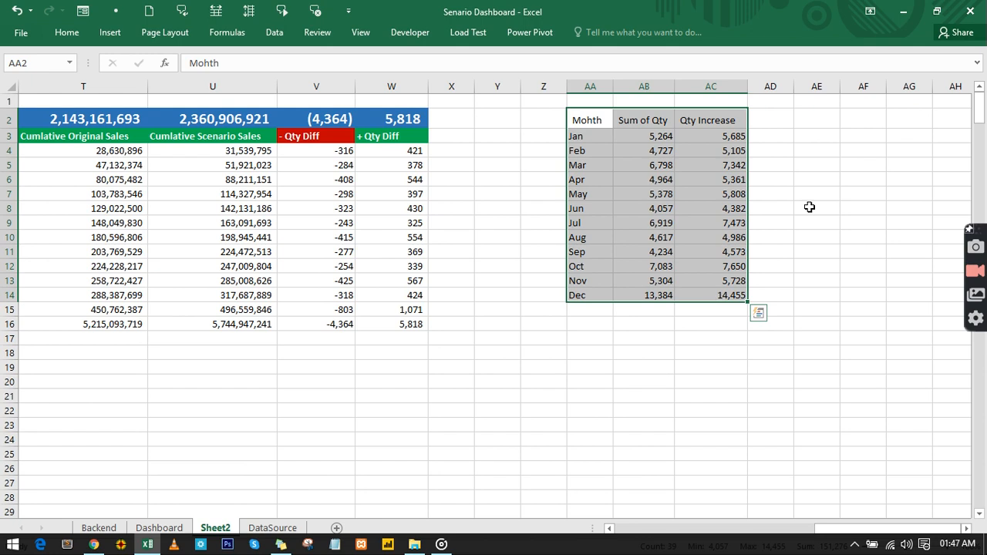
{"action": "key", "text": "ctrl+c"}
{"action": "left_click", "coordinate": [862, 117]}
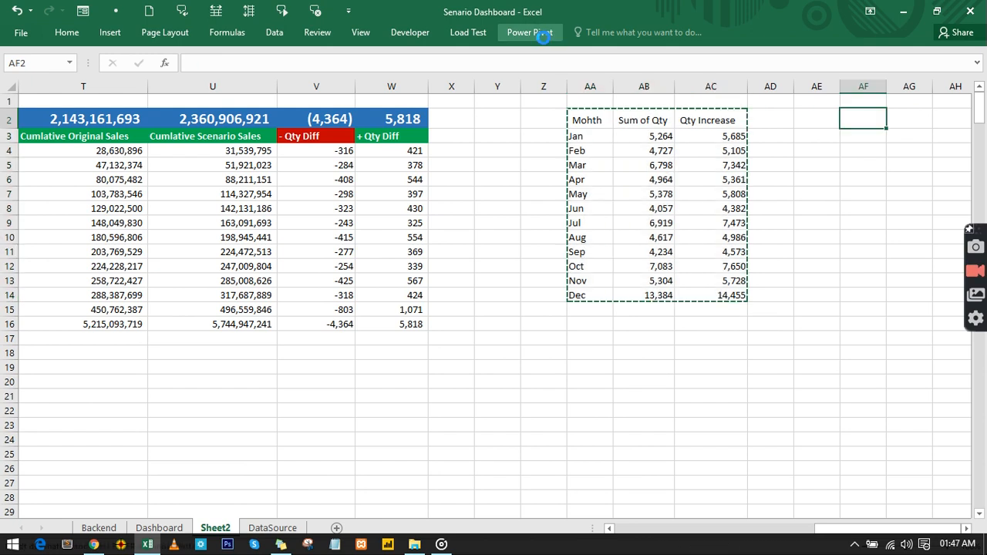
{"action": "key", "text": "ctrl+v"}
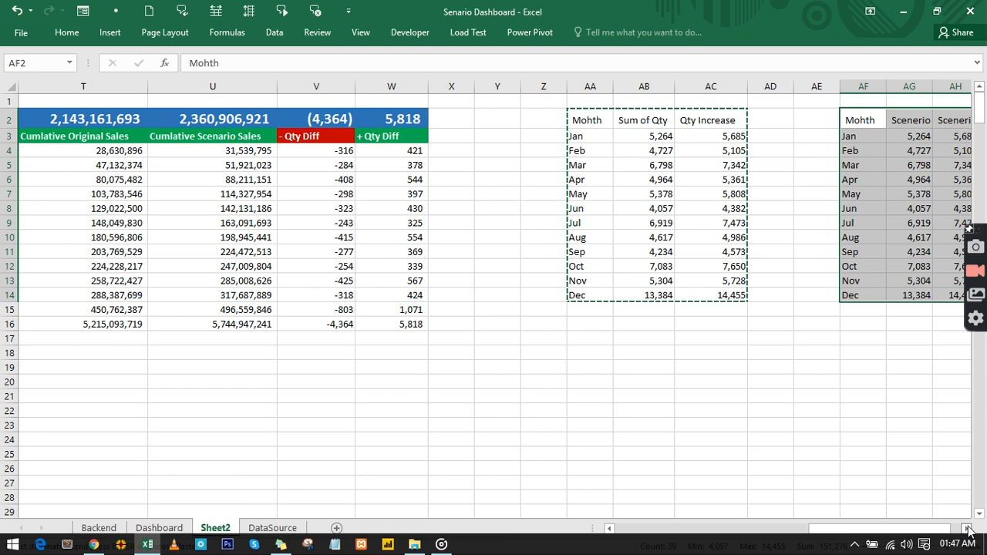
{"action": "left_click", "coordinate": [968, 529]}
{"action": "left_click", "coordinate": [967, 528]}
{"action": "left_click", "coordinate": [968, 529]}
{"action": "left_click", "coordinate": [619, 86]}
{"action": "double_click", "coordinate": [642, 87]}
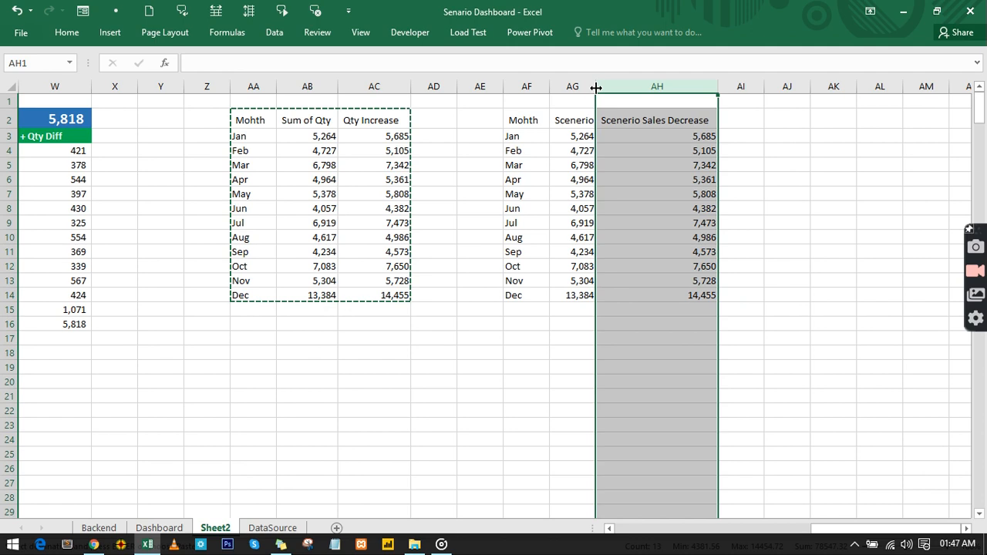
{"action": "double_click", "coordinate": [596, 87]}
{"action": "left_click", "coordinate": [560, 115]}
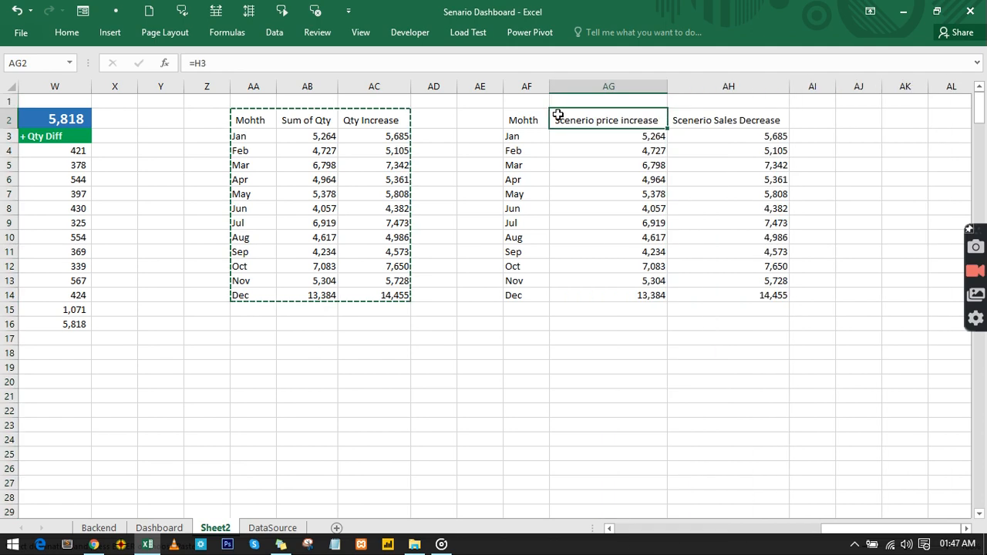
{"action": "type", "text": "="}
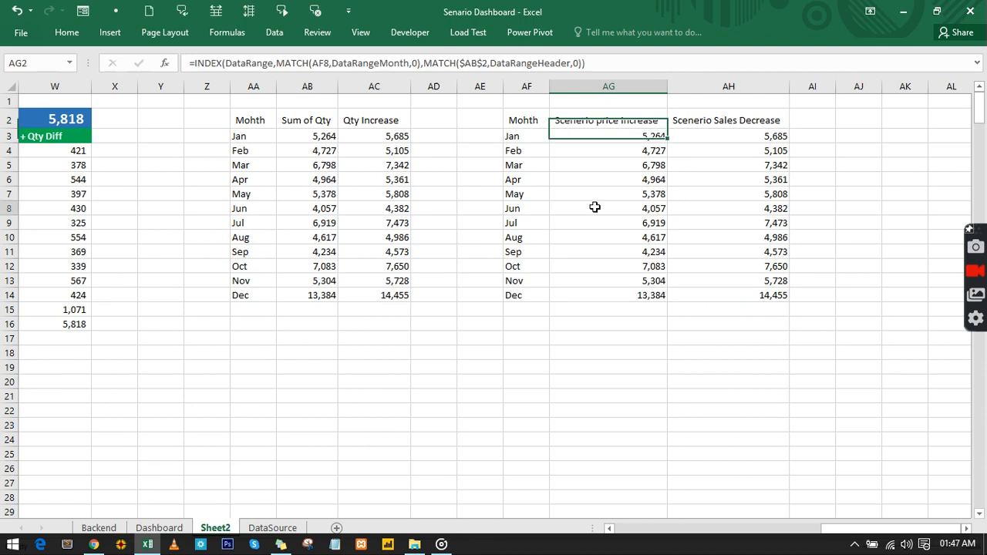
{"action": "left_click", "coordinate": [594, 207]}
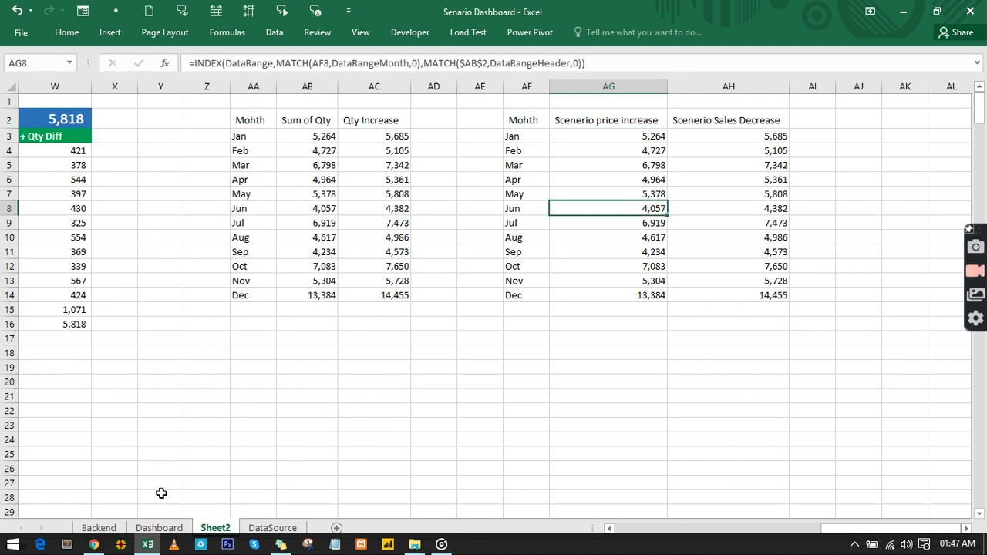
Check the charts on the Dashboard sheet and link Sheet2's AG2 header to Original Sales with =L3.
{"action": "left_click", "coordinate": [158, 529]}
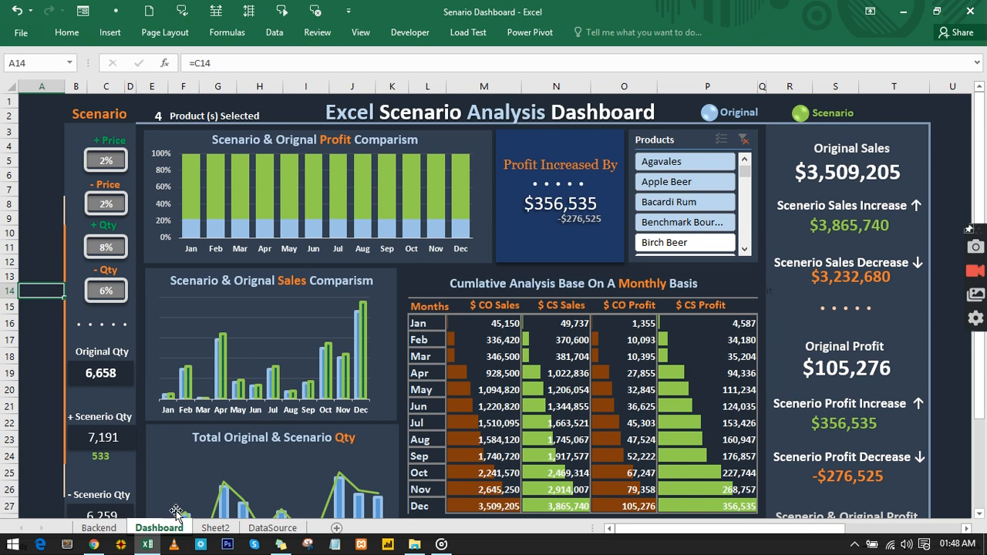
{"action": "left_click", "coordinate": [214, 528]}
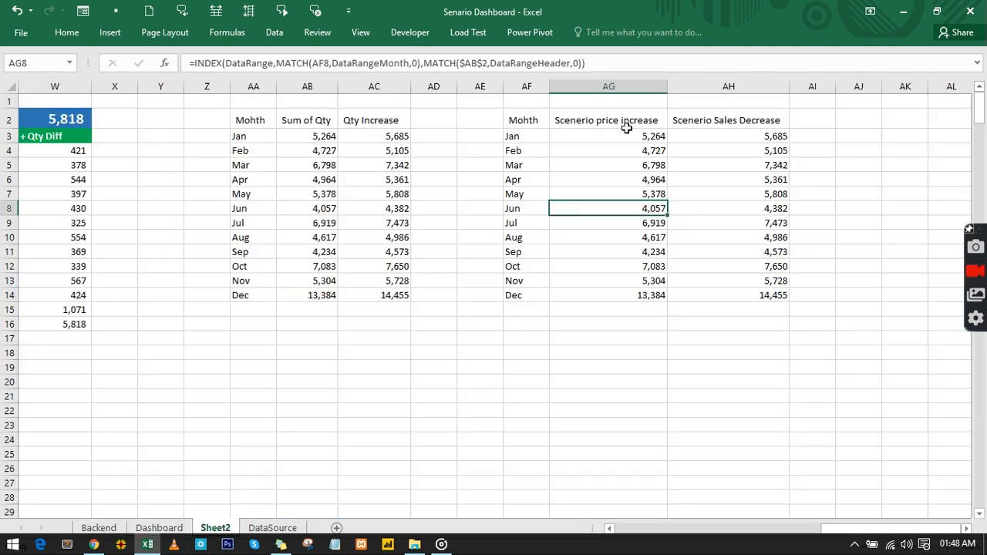
{"action": "left_click", "coordinate": [619, 122]}
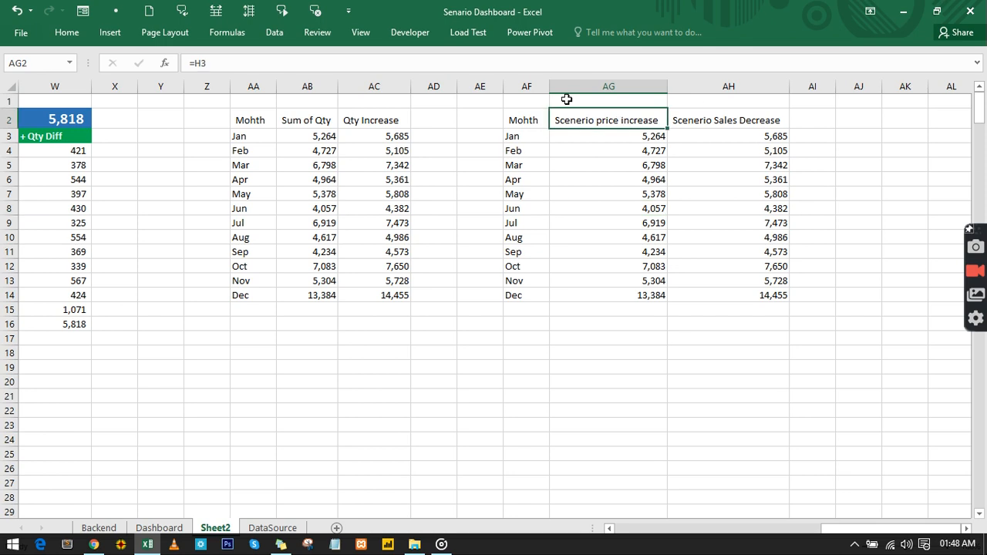
{"action": "type", "text": "="}
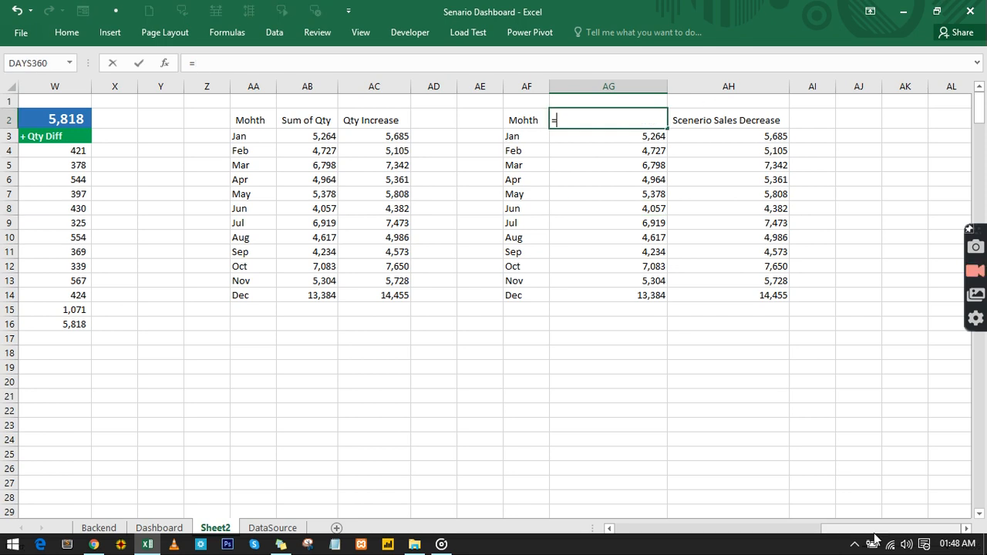
{"action": "left_click_drag", "start_coordinate": [875, 529], "coordinate": [761, 530]}
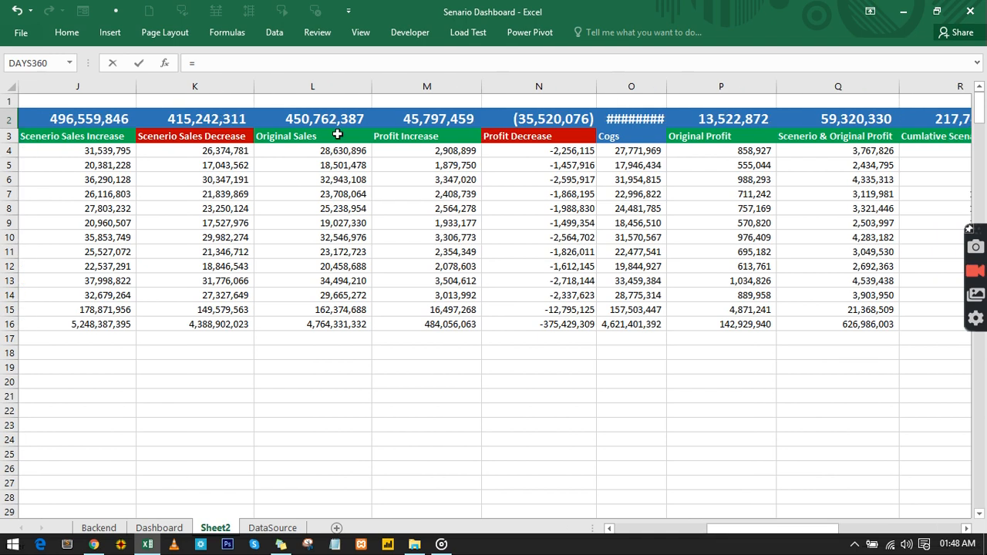
{"action": "left_click", "coordinate": [336, 135]}
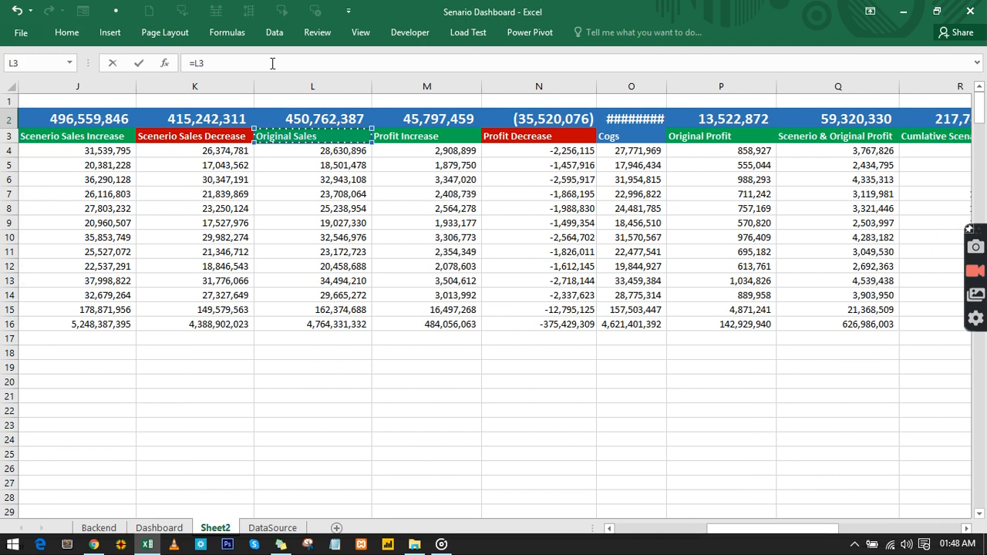
{"action": "key", "text": "Left"}
{"action": "key", "text": "Return"}
Link the AH2 header to the Scenerio Sales Increase header in J3.
{"action": "left_click", "coordinate": [907, 121]}
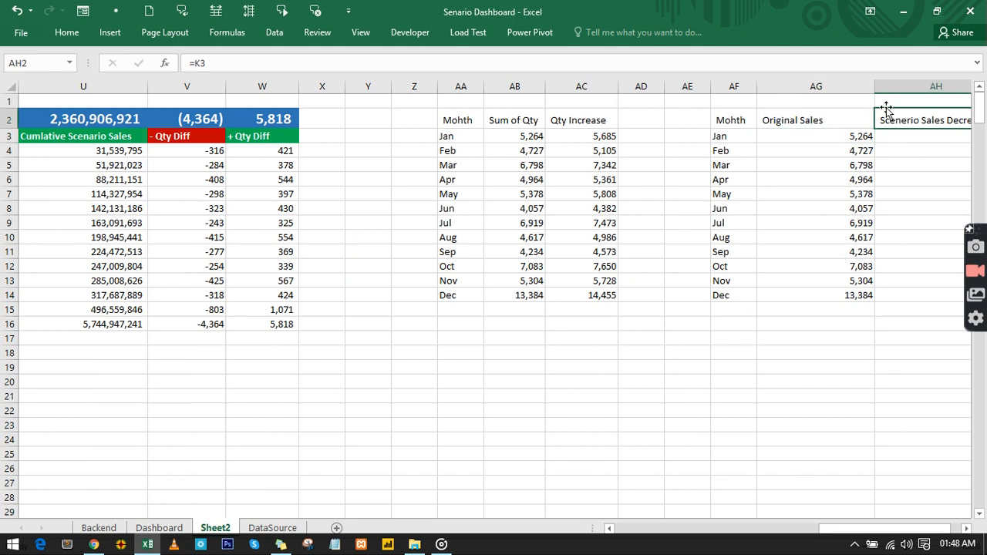
{"action": "type", "text": "="}
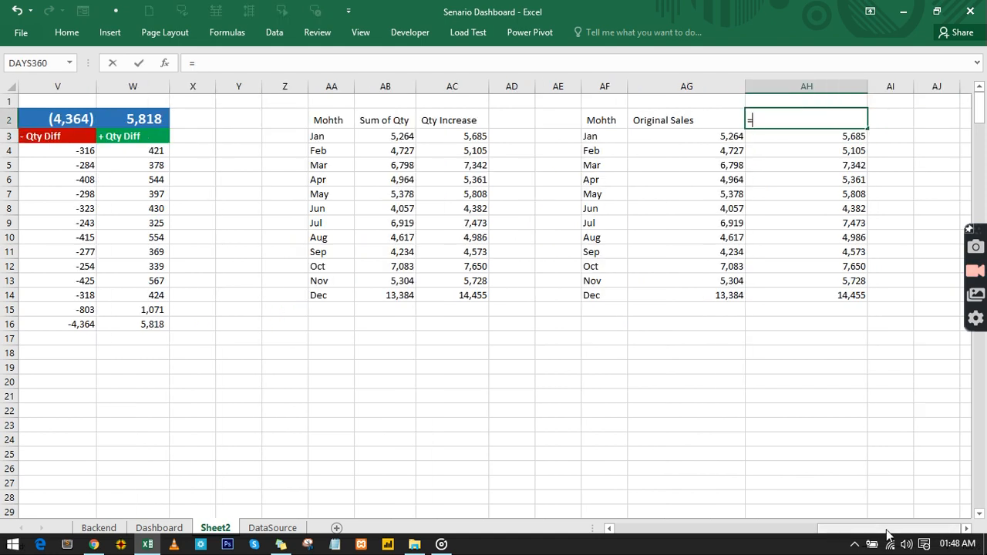
{"action": "left_click_drag", "start_coordinate": [886, 530], "coordinate": [718, 530]}
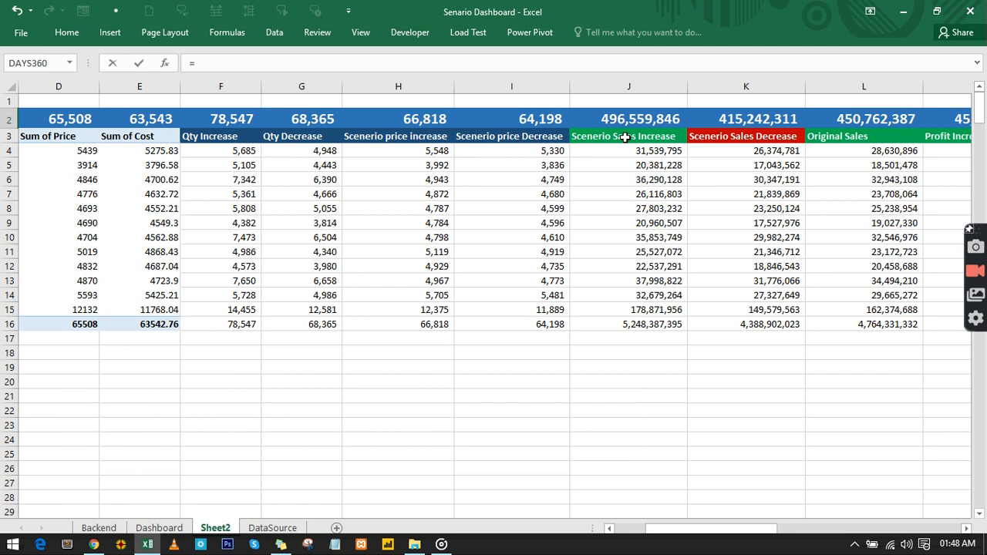
{"action": "left_click", "coordinate": [625, 137]}
{"action": "key", "text": "Escape"}
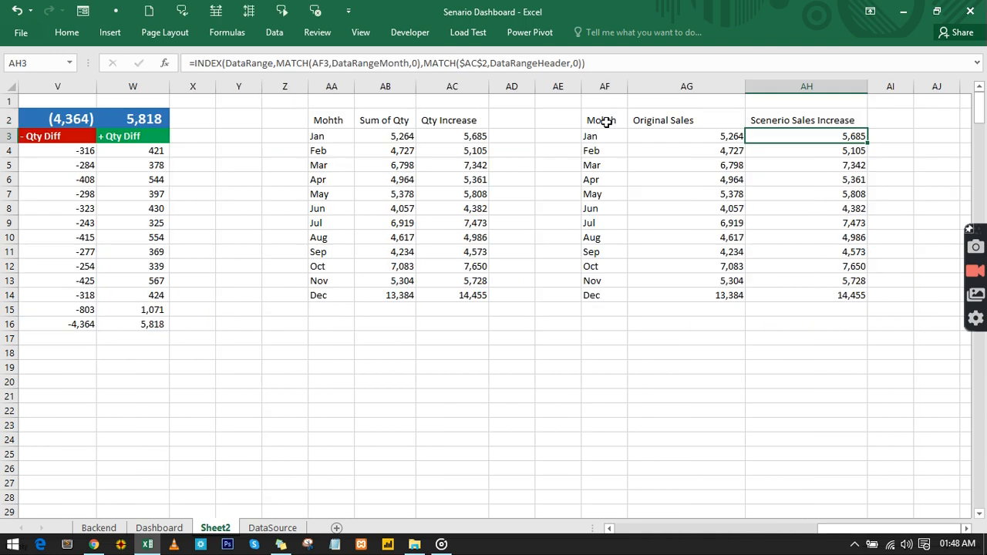
Repoint the header reference in AH3's INDEX/MATCH formula to $AH$2 and fill it down through AH14.
{"action": "left_click", "coordinate": [841, 161]}
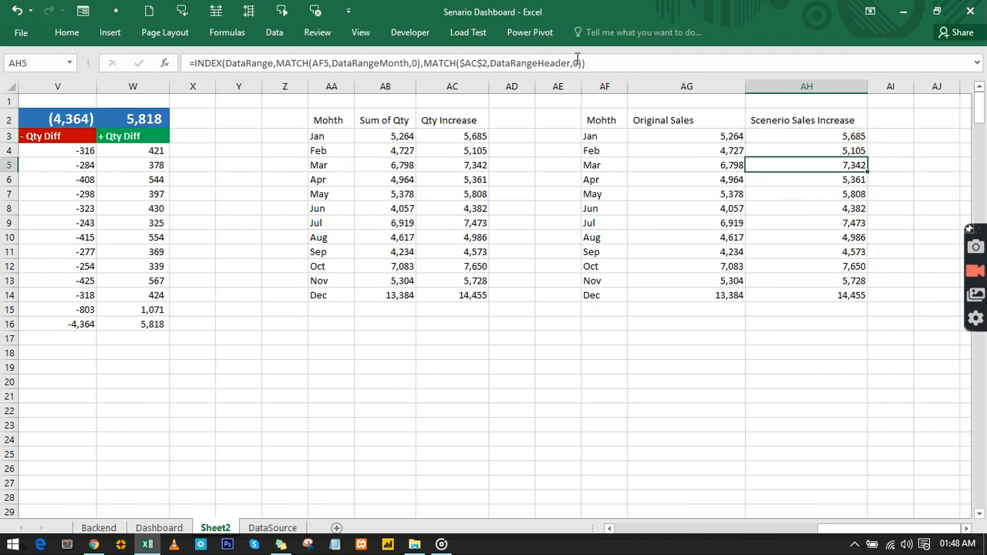
{"action": "left_click", "coordinate": [576, 62]}
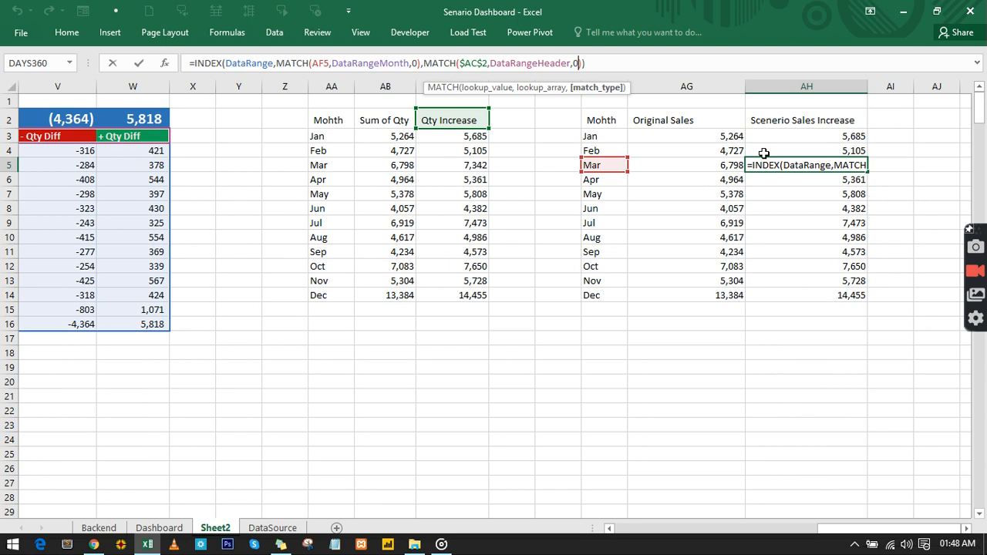
{"action": "left_click", "coordinate": [822, 136]}
{"action": "left_click", "coordinate": [528, 63]}
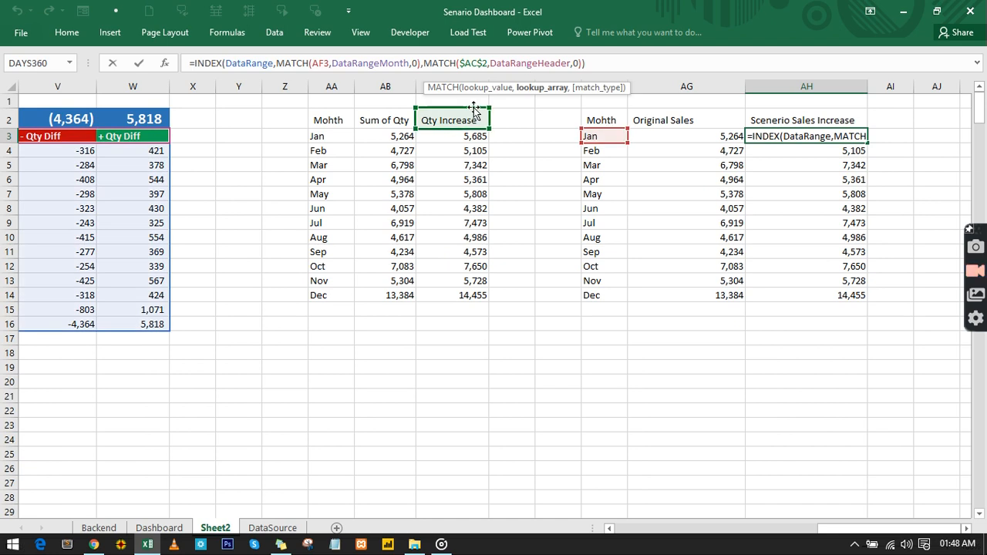
{"action": "left_click_drag", "start_coordinate": [474, 110], "coordinate": [771, 121]}
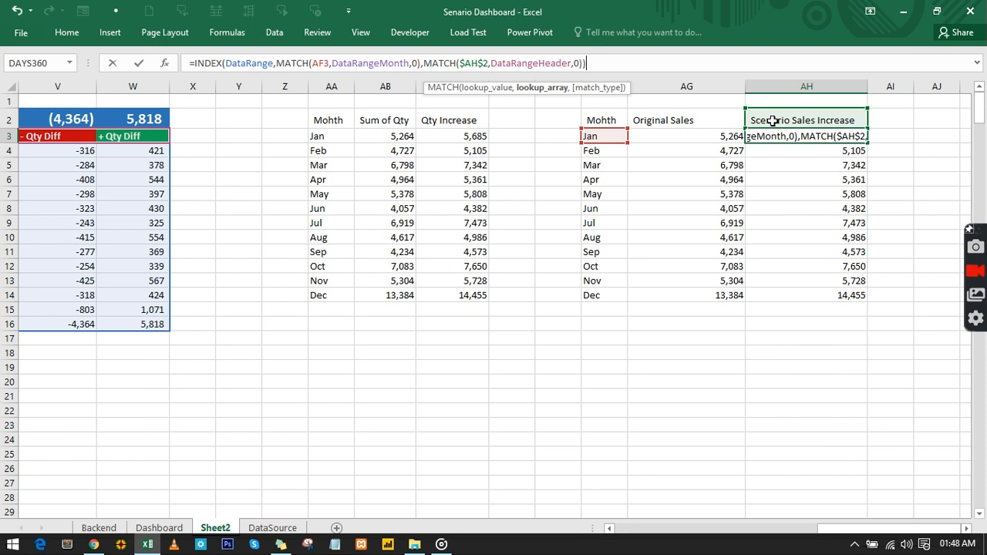
{"action": "key", "text": "Return"}
{"action": "left_click", "coordinate": [818, 135]}
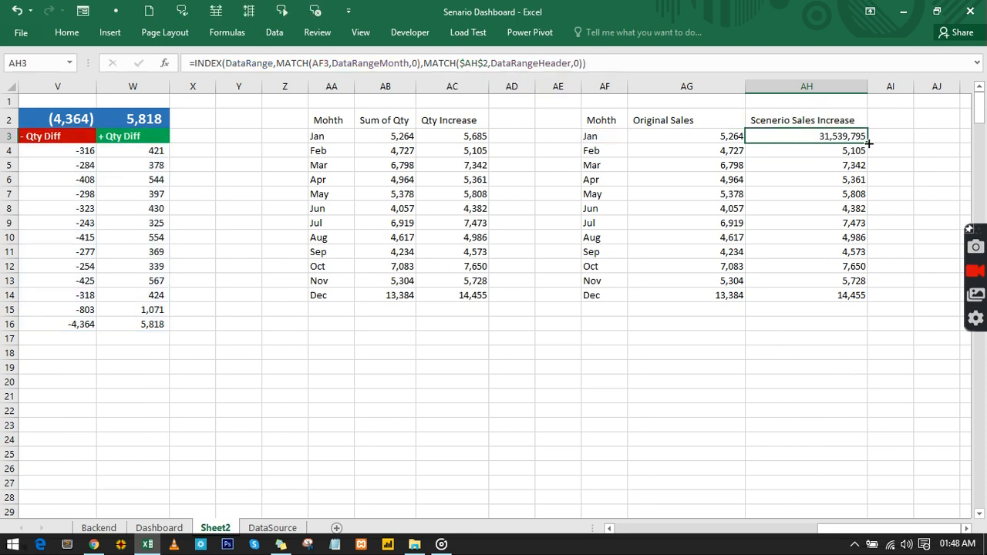
{"action": "double_click", "coordinate": [868, 142]}
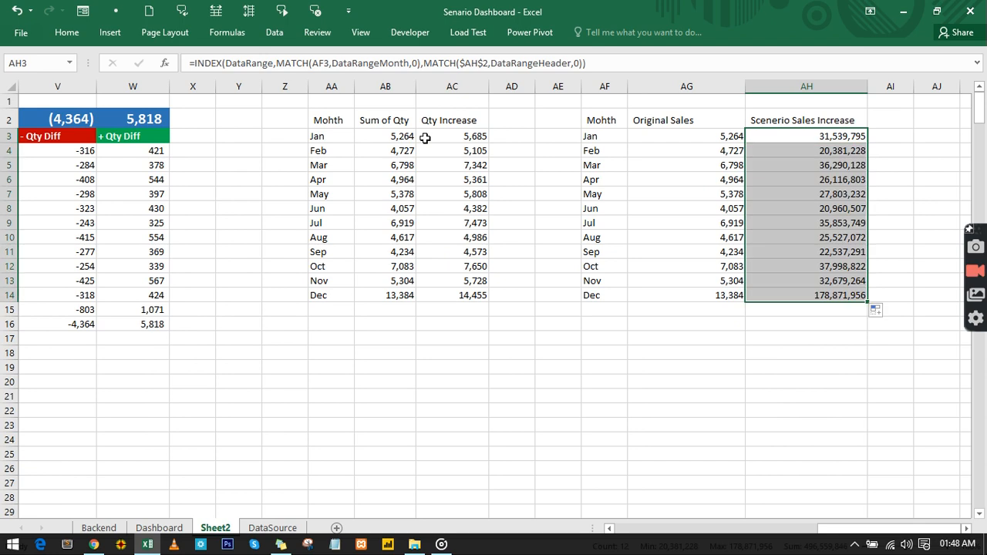
Repoint the header reference in AG3's INDEX/MATCH formula to $AG$2 and fill it down through AG14.
{"action": "left_click", "coordinate": [723, 136]}
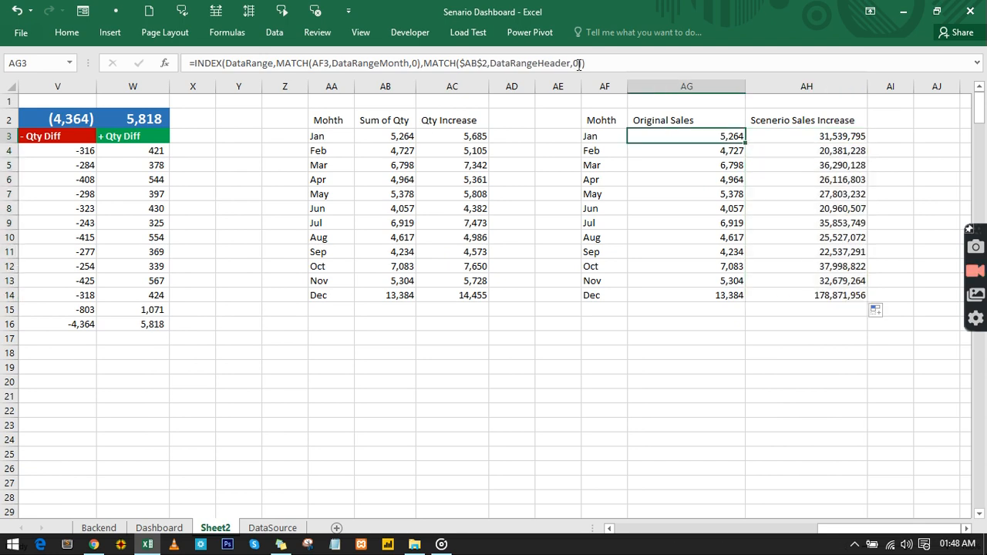
{"action": "left_click", "coordinate": [569, 63]}
{"action": "left_click", "coordinate": [569, 63]}
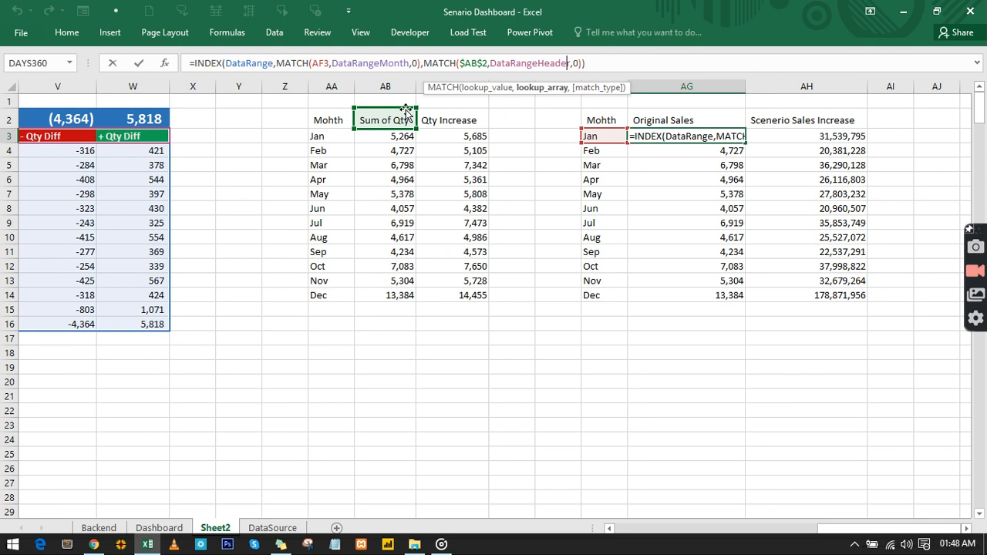
{"action": "left_click_drag", "start_coordinate": [404, 109], "coordinate": [691, 121]}
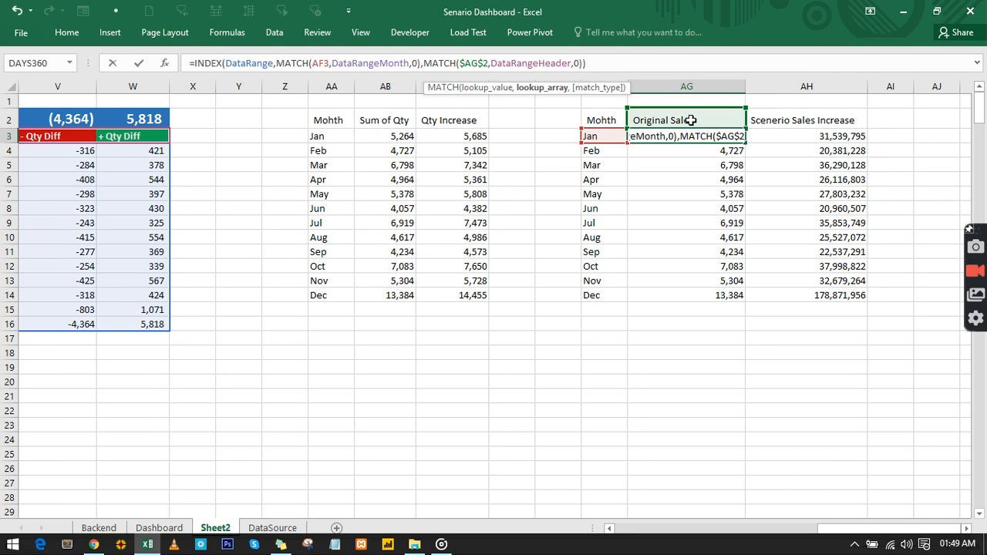
{"action": "key", "text": "ctrl+Return"}
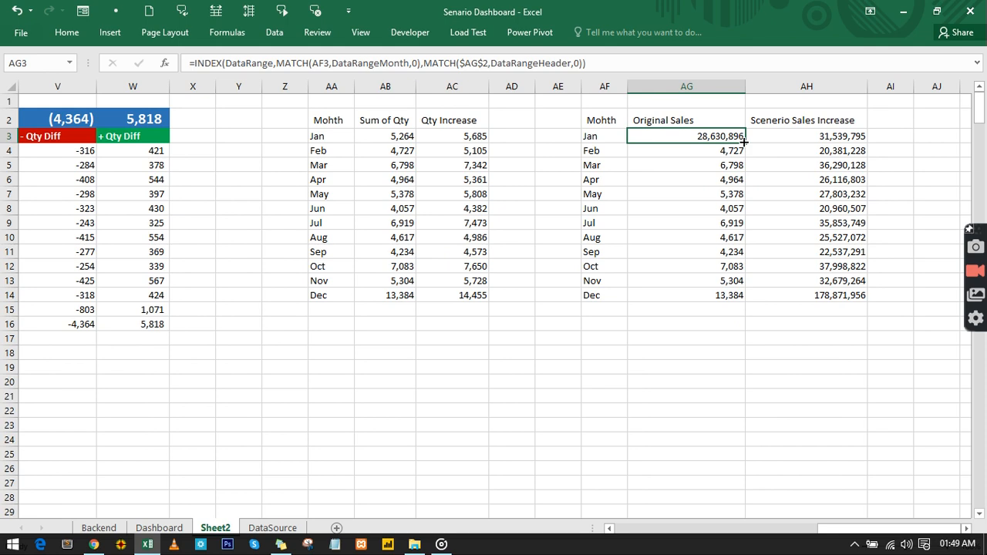
{"action": "double_click", "coordinate": [744, 141]}
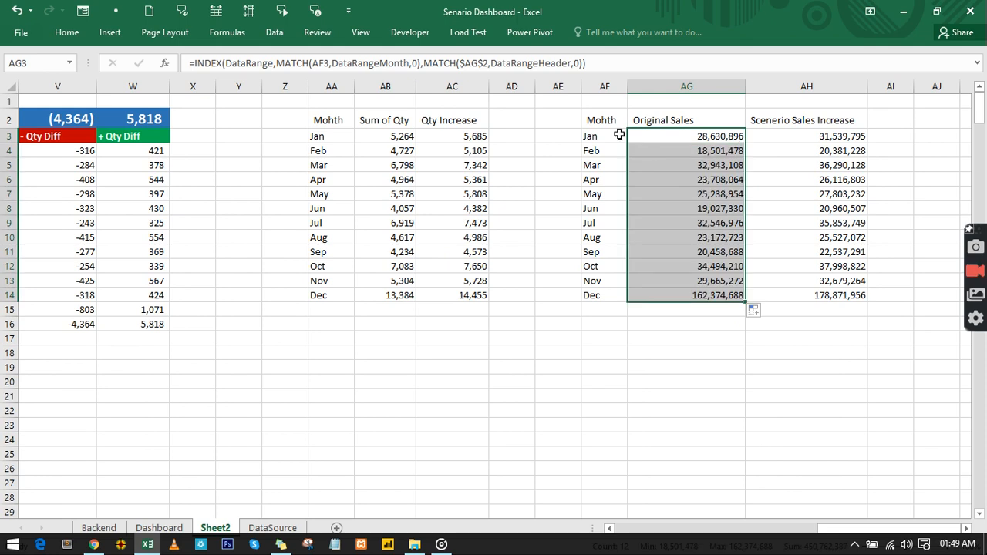
Insert a 2-D 100% stacked column chart from Sheet2's monthly sales table in AF2:AH14.
{"action": "left_click", "coordinate": [162, 528]}
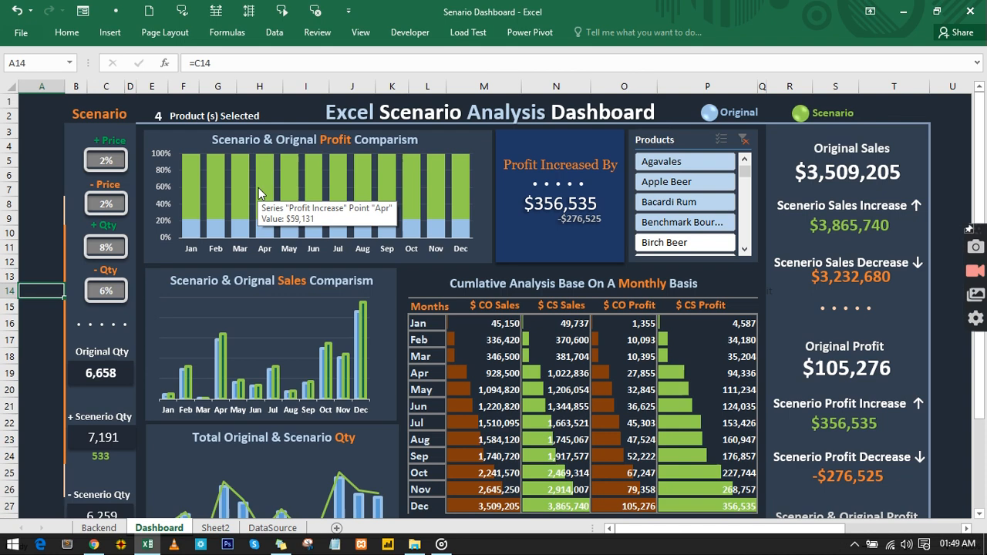
{"action": "left_click", "coordinate": [215, 528]}
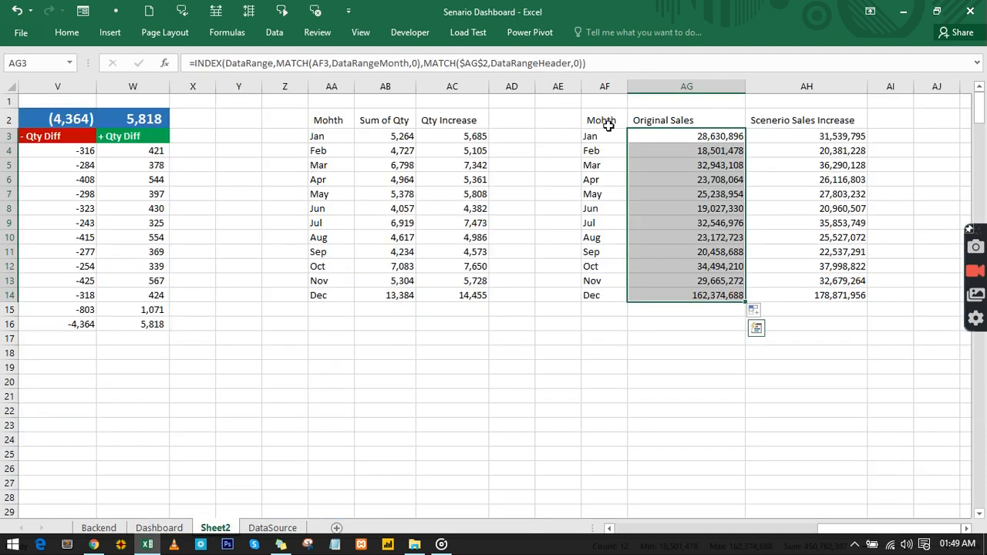
{"action": "left_click_drag", "start_coordinate": [608, 126], "coordinate": [837, 295]}
{"action": "left_click", "coordinate": [114, 37]}
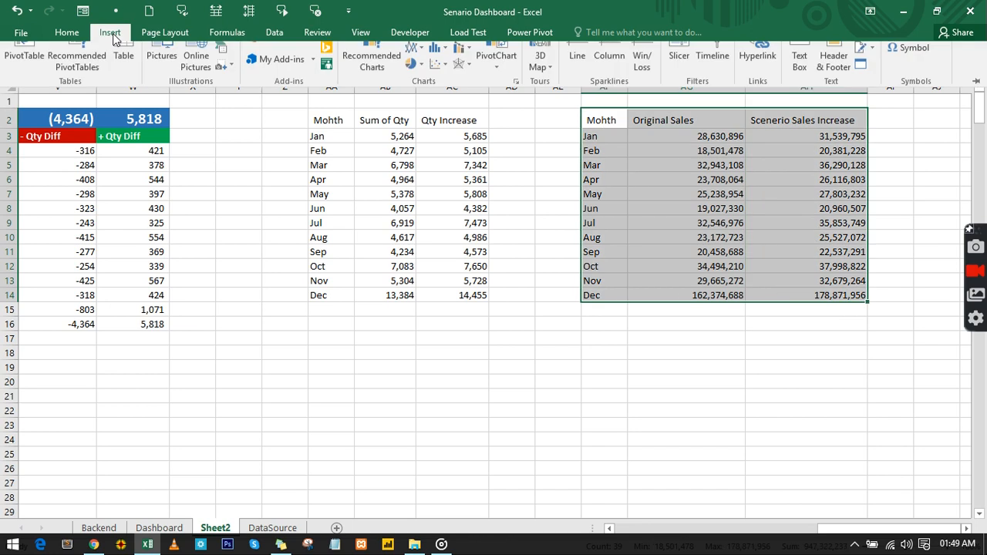
{"action": "left_click", "coordinate": [421, 54]}
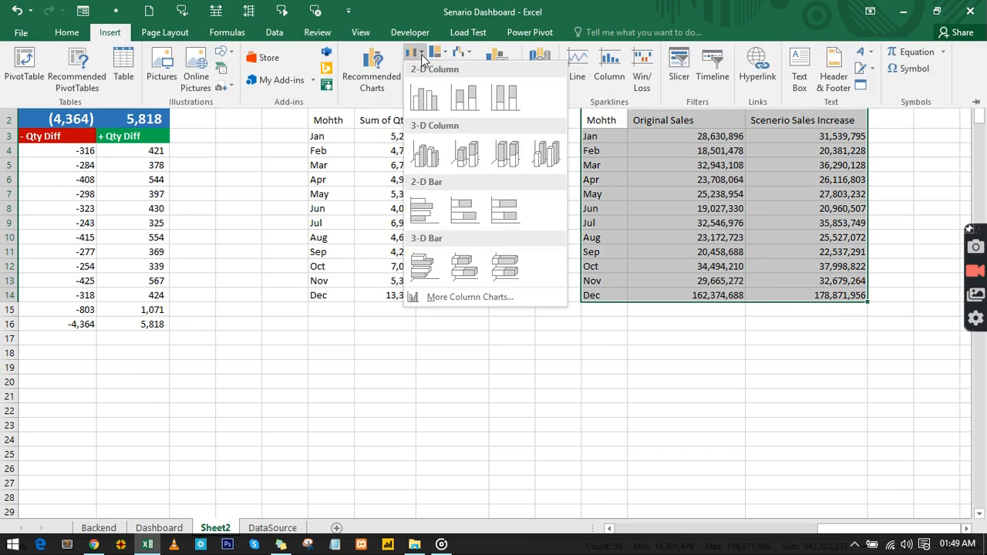
{"action": "left_click", "coordinate": [504, 101]}
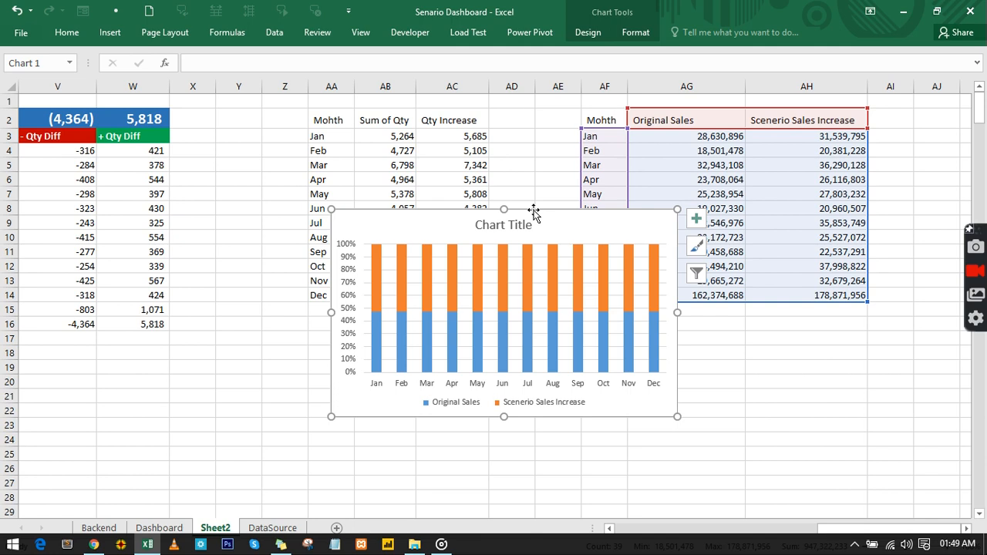
Set the new sales chart's area to No Fill.
{"action": "left_click", "coordinate": [635, 31]}
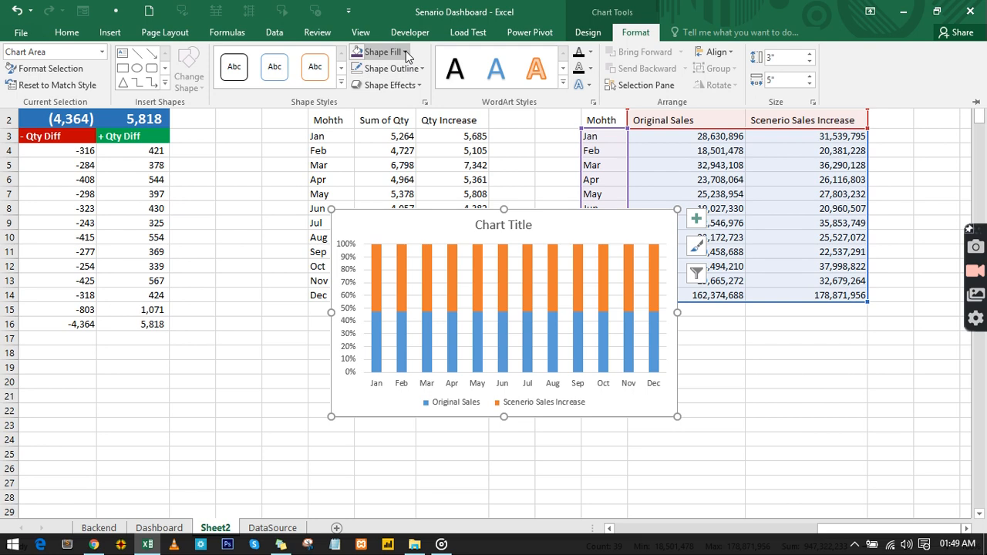
{"action": "left_click", "coordinate": [406, 51]}
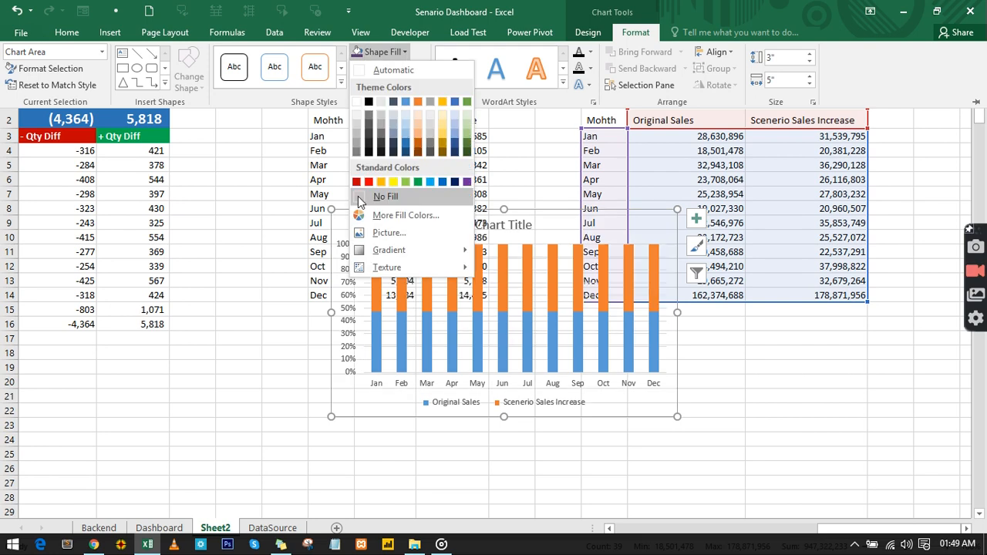
{"action": "left_click", "coordinate": [378, 197]}
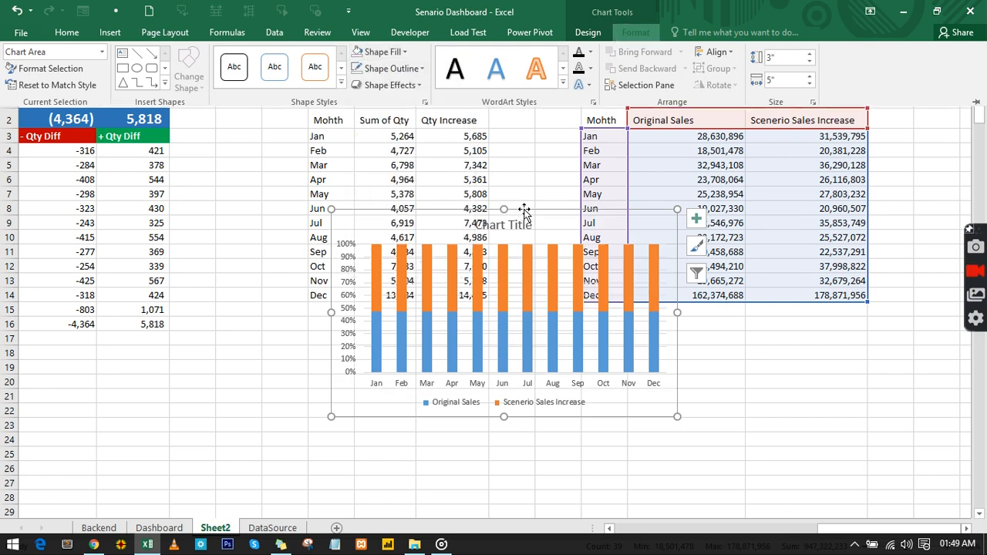
Delete the sales chart's legend and title, and shrink the chart in height and width.
{"action": "left_click", "coordinate": [540, 407]}
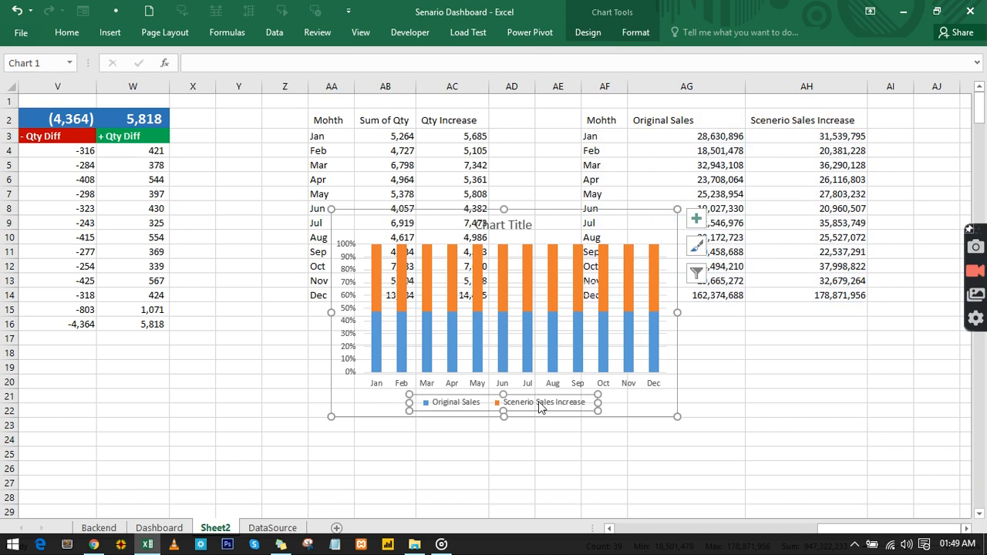
{"action": "left_click", "coordinate": [516, 222]}
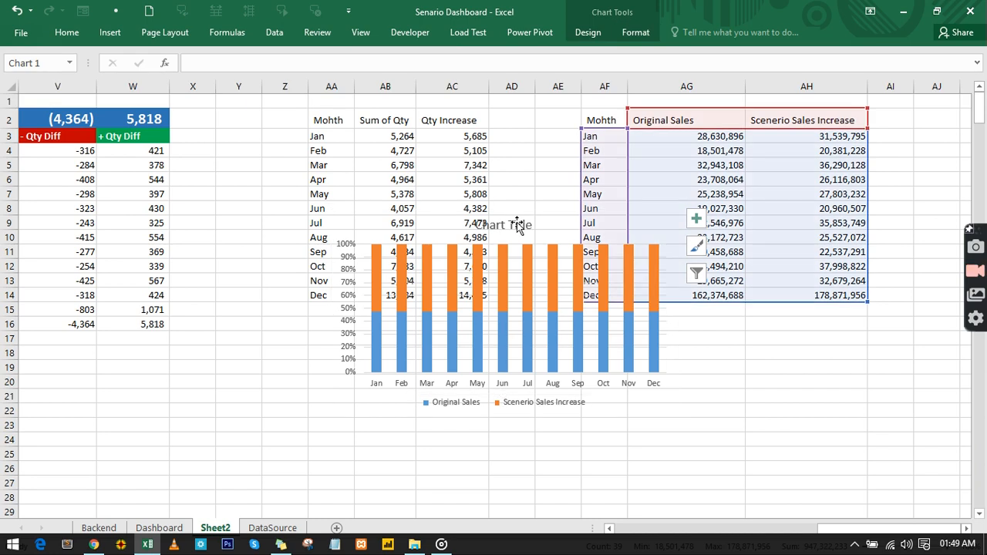
{"action": "left_click", "coordinate": [516, 222]}
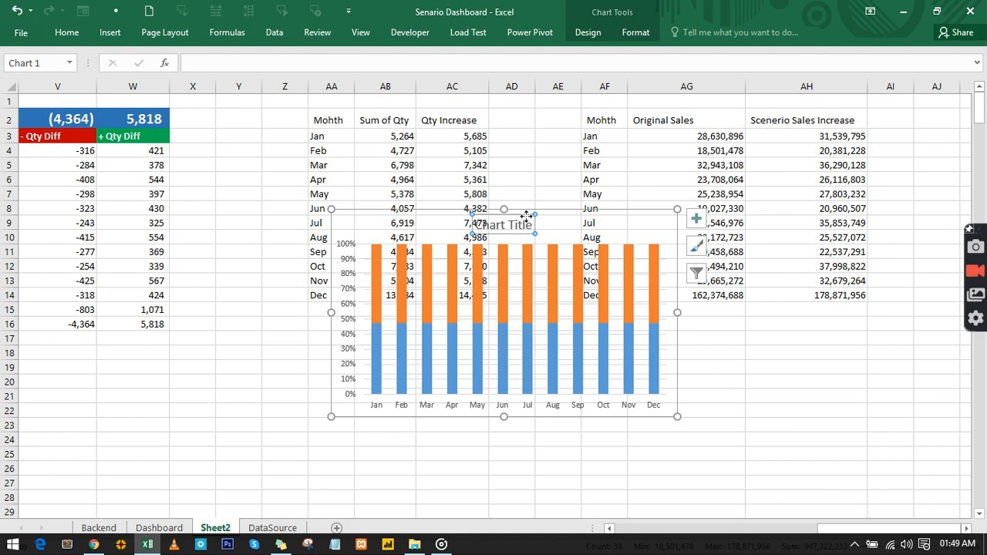
{"action": "key", "text": "Delete"}
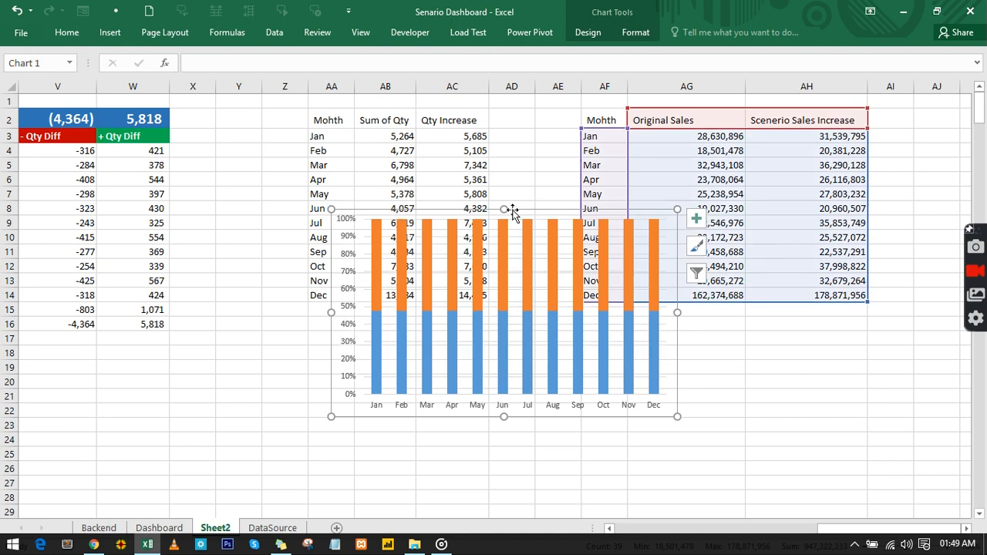
{"action": "left_click_drag", "start_coordinate": [514, 213], "coordinate": [508, 267]}
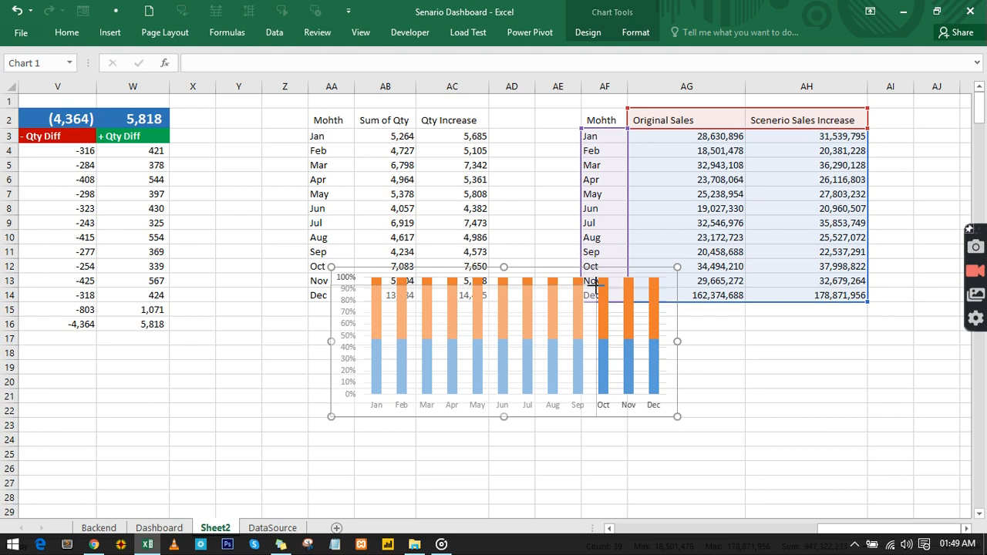
{"action": "left_click_drag", "start_coordinate": [596, 284], "coordinate": [596, 286]}
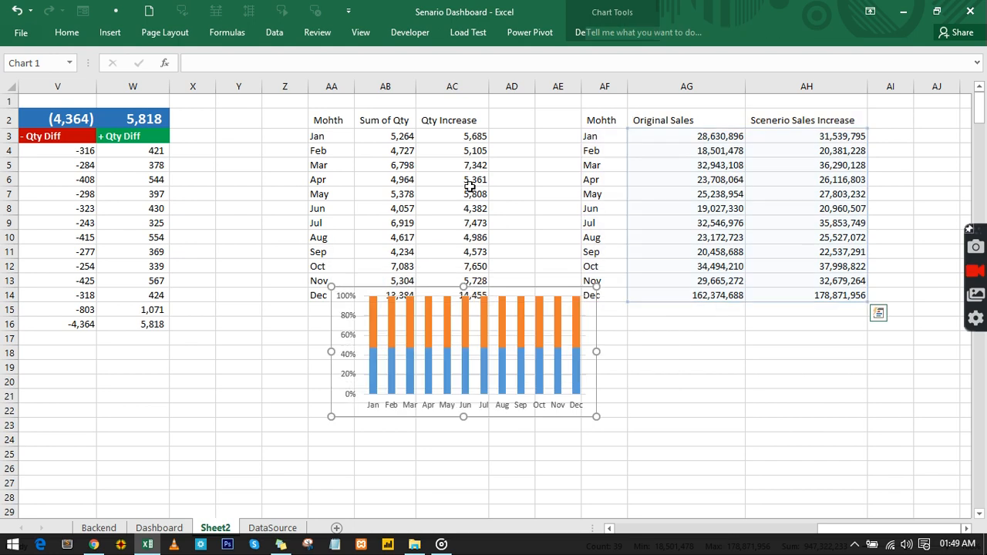
Transfer the chart to the Dashboard sheet, place it over the profit comparison chart, and delete this pasted copy.
{"action": "key", "text": "ctrl+Page_Up"}
{"action": "left_click", "coordinate": [39, 215]}
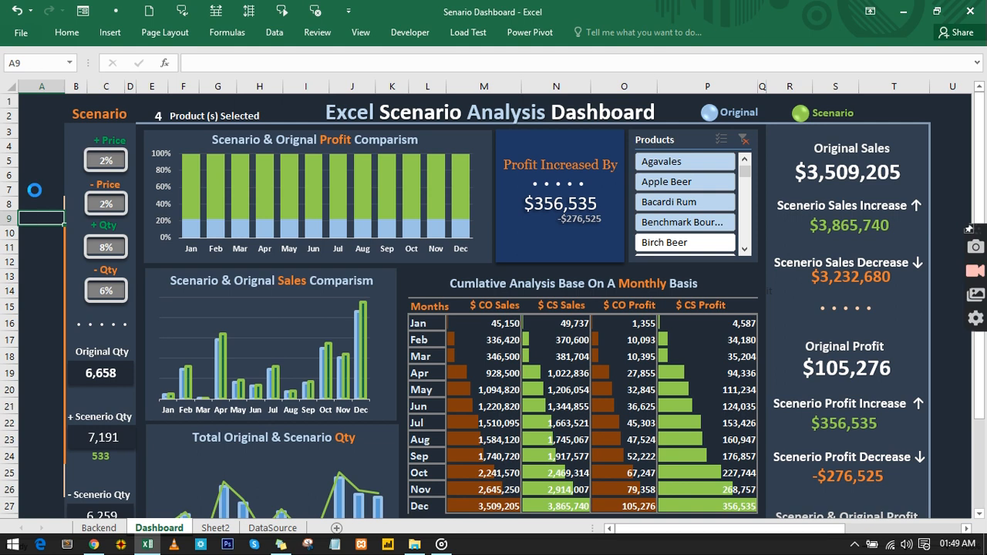
{"action": "key", "text": "ctrl+v"}
{"action": "left_click_drag", "start_coordinate": [233, 215], "coordinate": [343, 145]}
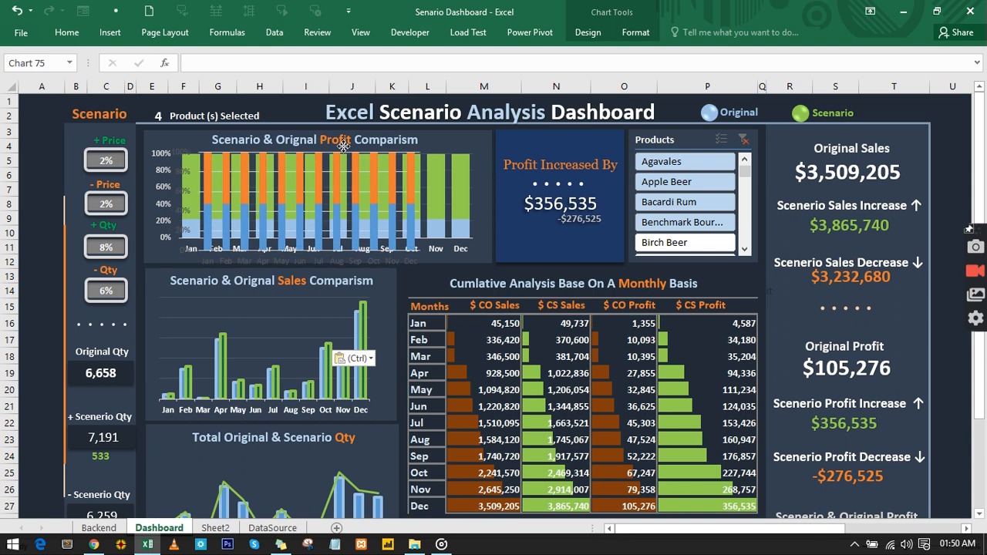
{"action": "left_click", "coordinate": [420, 185]}
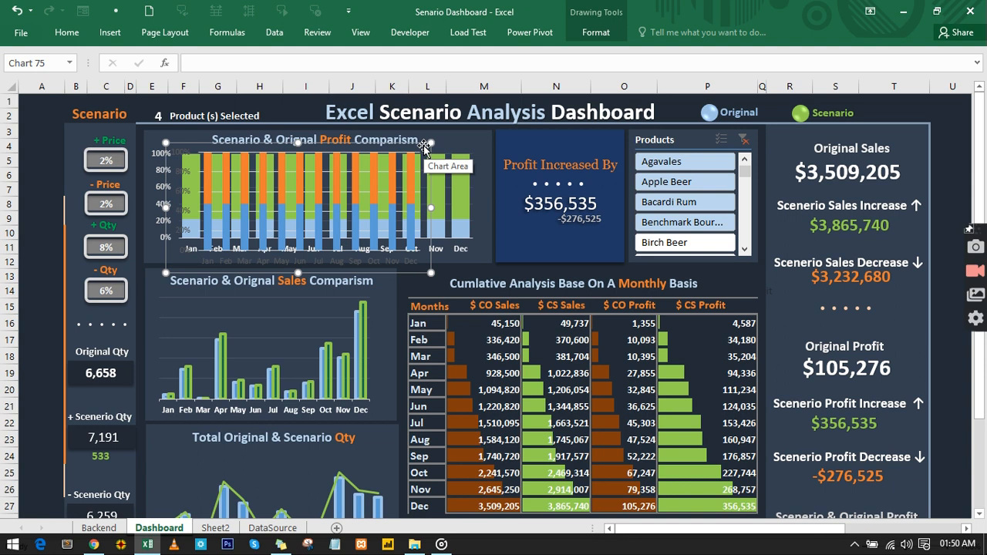
{"action": "key", "text": "Delete"}
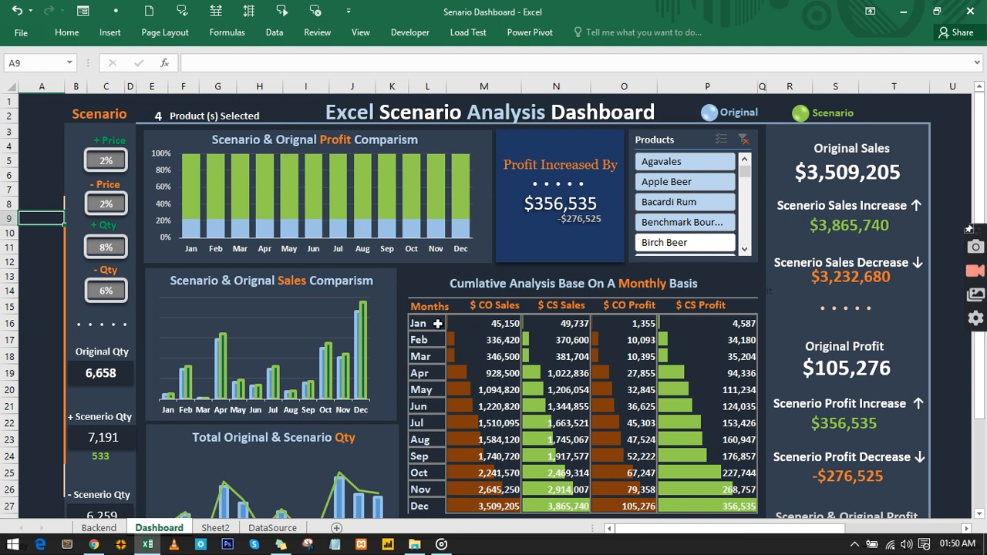
Inspect the IFNA INDEX/MATCH formulas in cells M16 and N17 of the Dashboard's monthly cumulative table.
{"action": "left_click", "coordinate": [478, 323]}
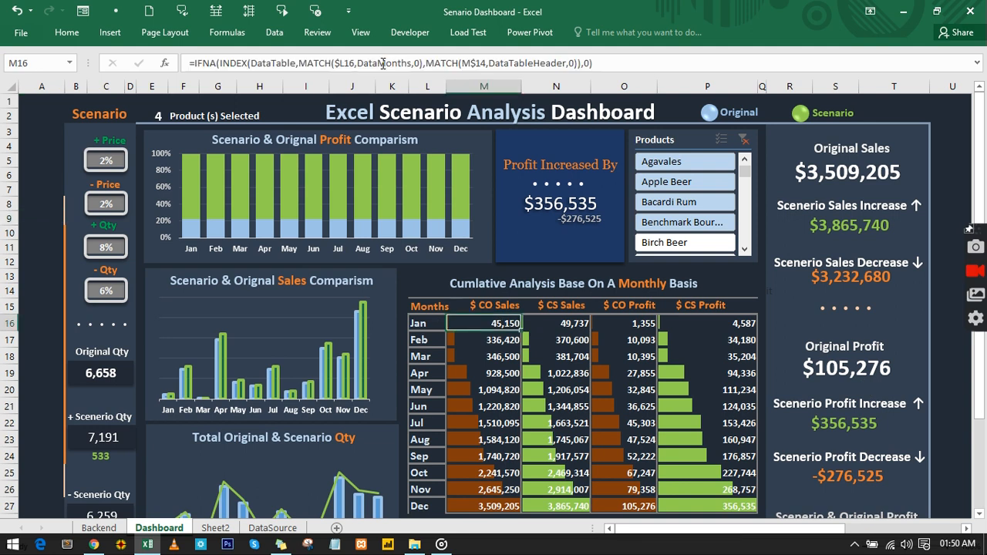
{"action": "left_click", "coordinate": [379, 63]}
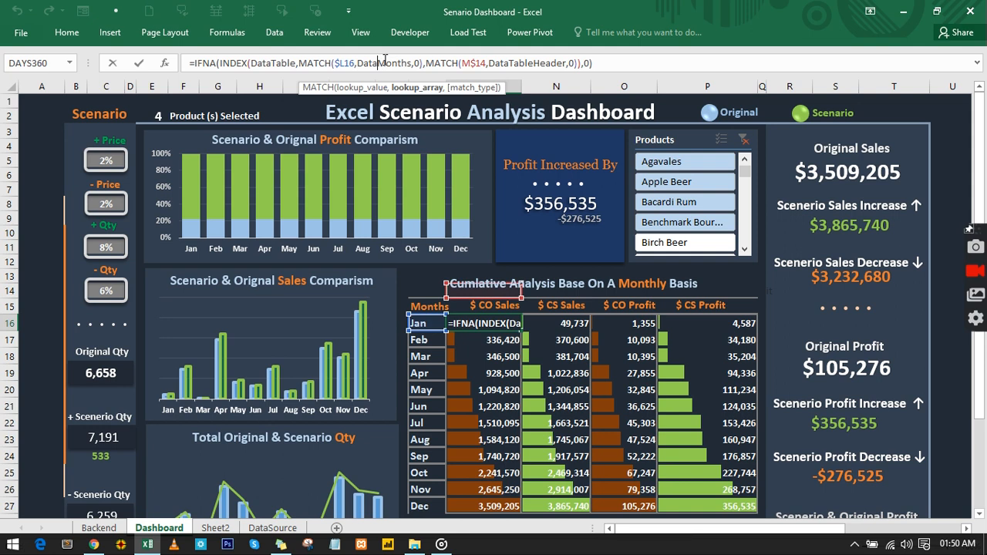
{"action": "left_click", "coordinate": [479, 290]}
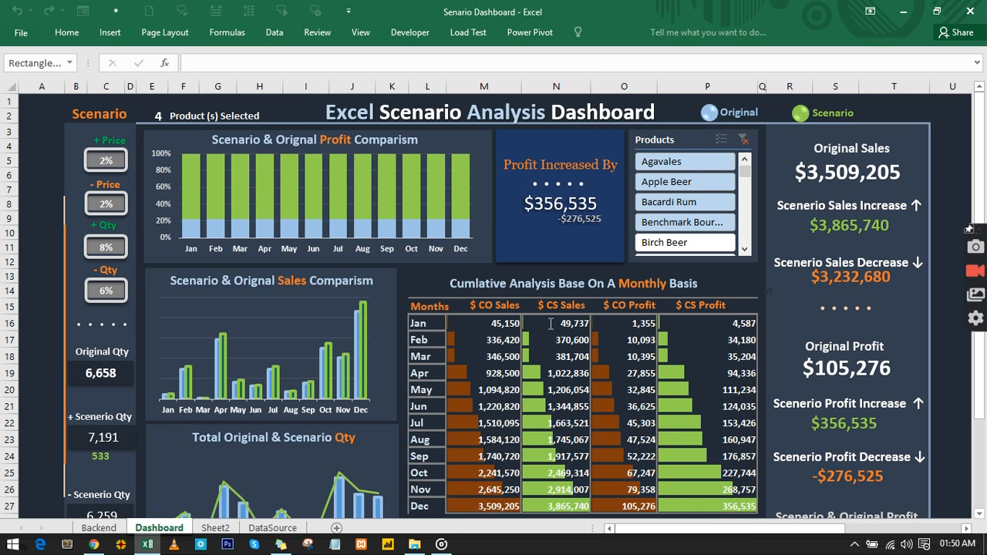
{"action": "left_click", "coordinate": [555, 340]}
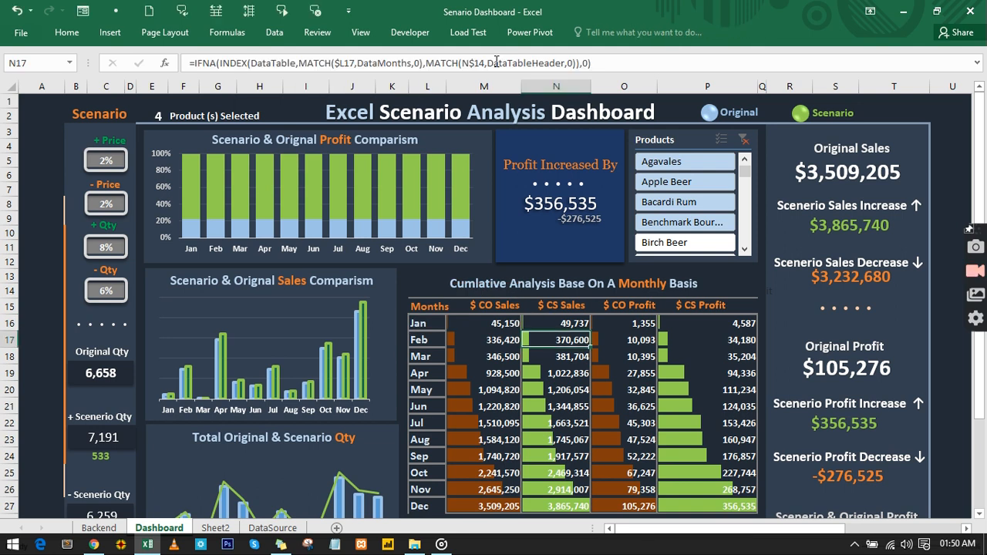
{"action": "left_click", "coordinate": [495, 62]}
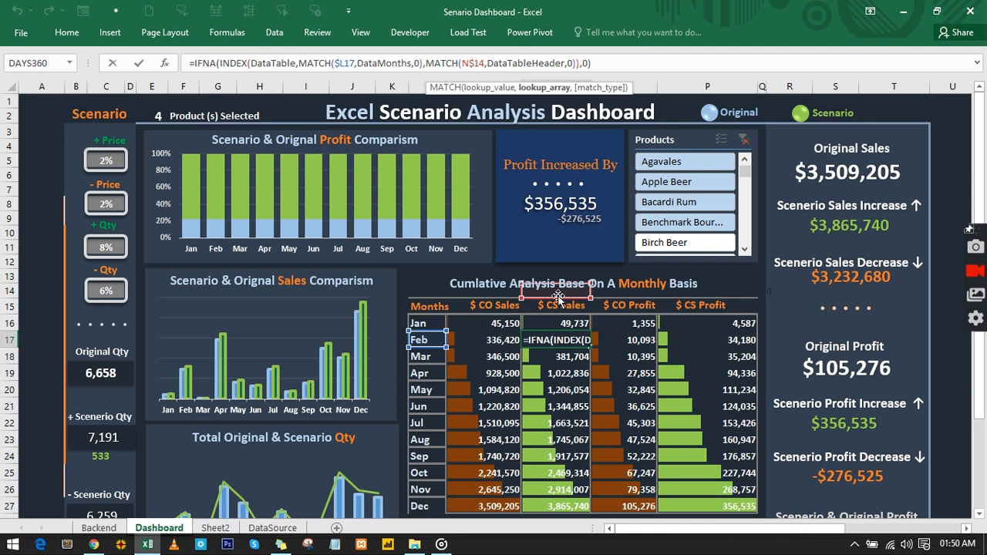
{"action": "left_click", "coordinate": [558, 293]}
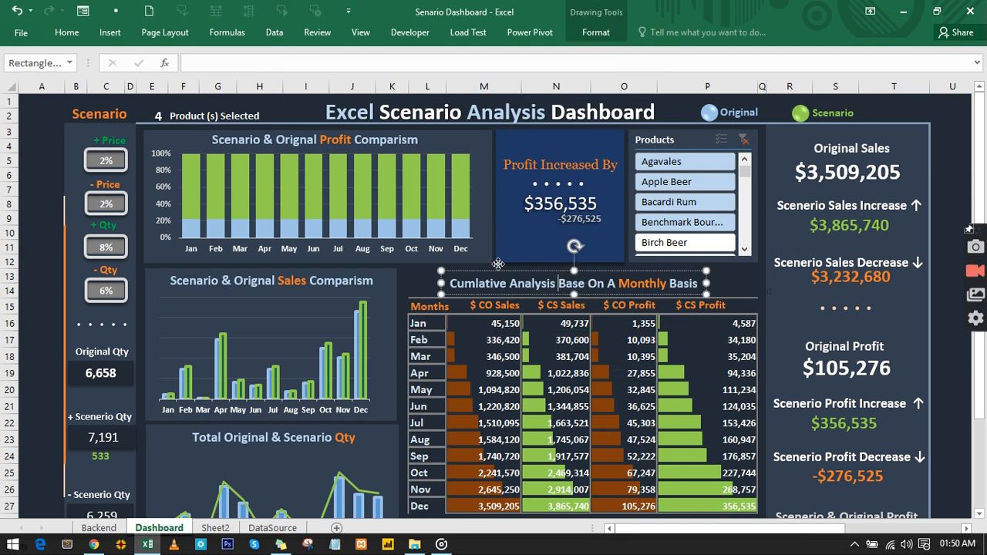
Move the cumulative analysis title aside to inspect the hidden header links in M14 and N14, and undo the move.
{"action": "left_click_drag", "start_coordinate": [498, 265], "coordinate": [265, 223]}
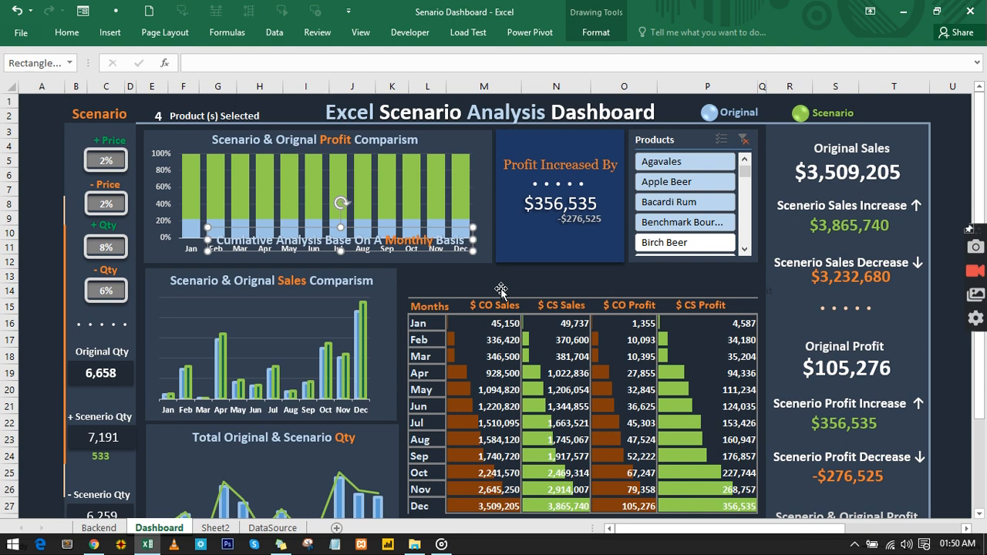
{"action": "left_click", "coordinate": [459, 284]}
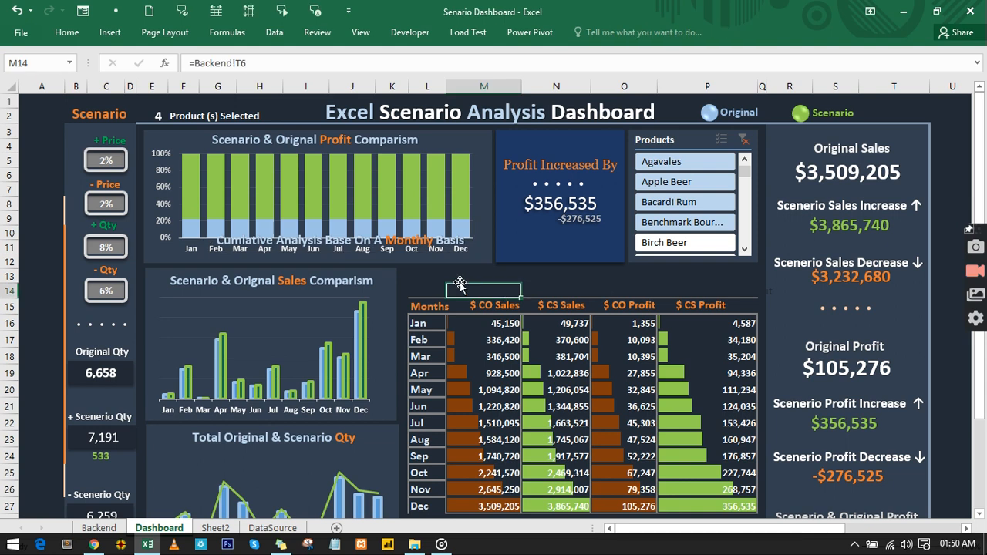
{"action": "left_click", "coordinate": [555, 293]}
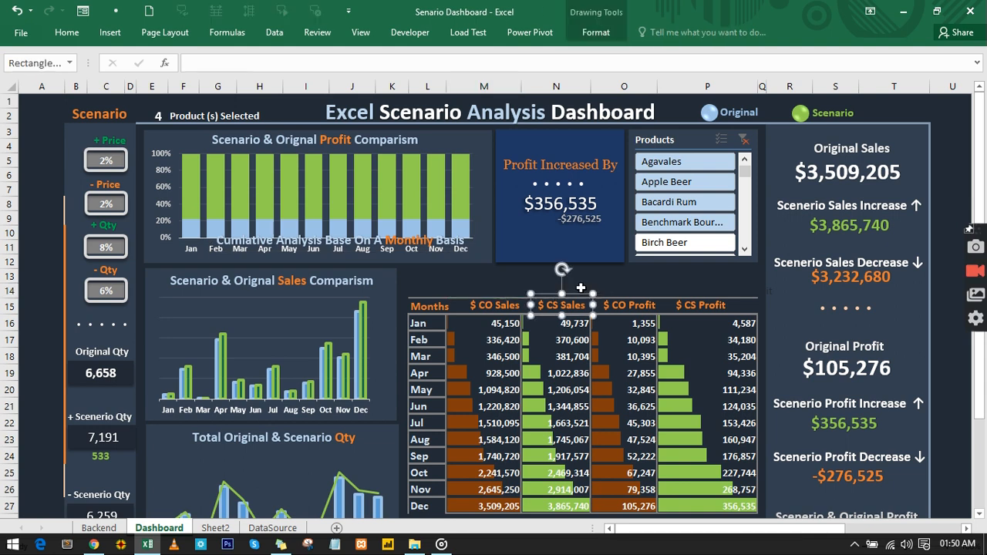
{"action": "left_click", "coordinate": [580, 287]}
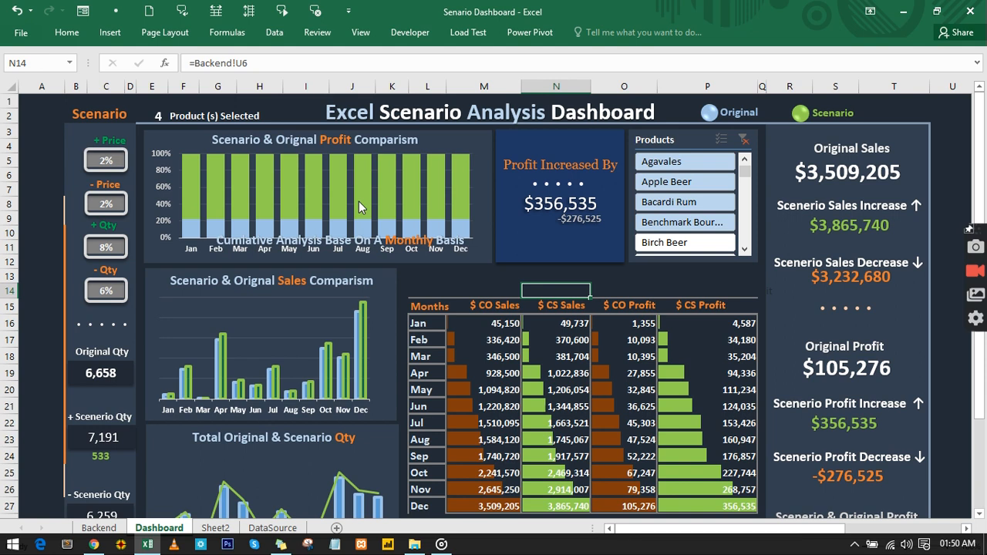
{"action": "key", "text": "ctrl+z"}
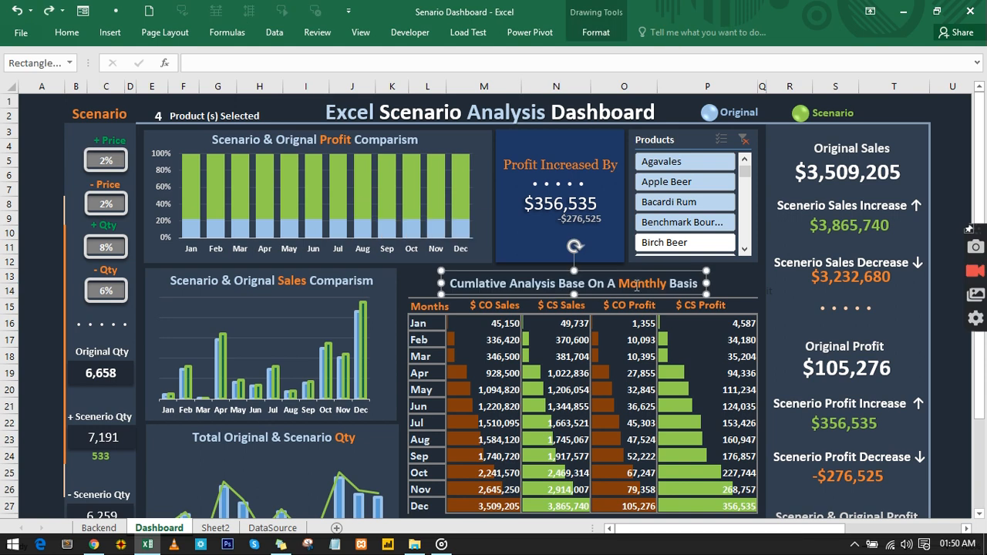
{"action": "left_click", "coordinate": [34, 135]}
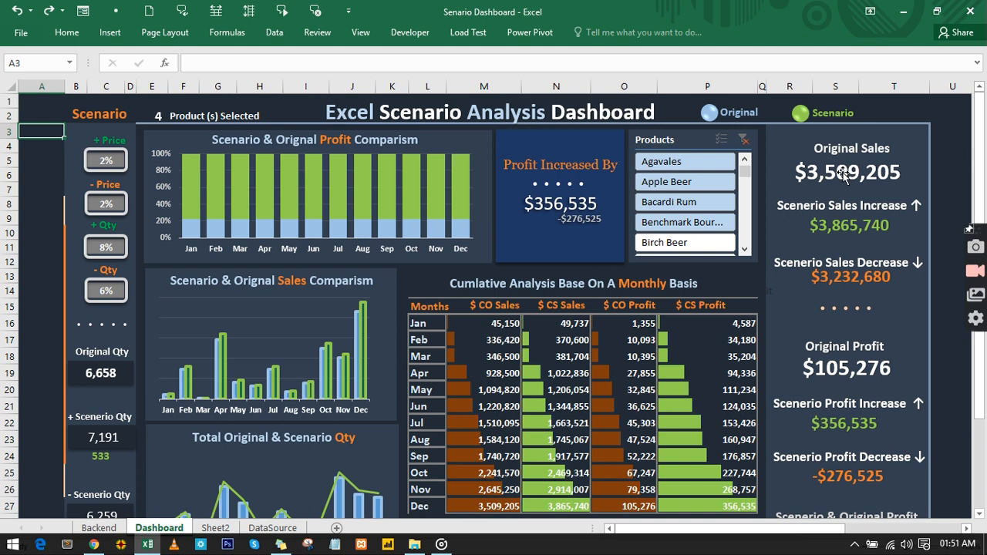
Review Sheet2's pivot data and the total formula in C2, and return to the Dashboard sheet.
{"action": "left_click", "coordinate": [215, 528]}
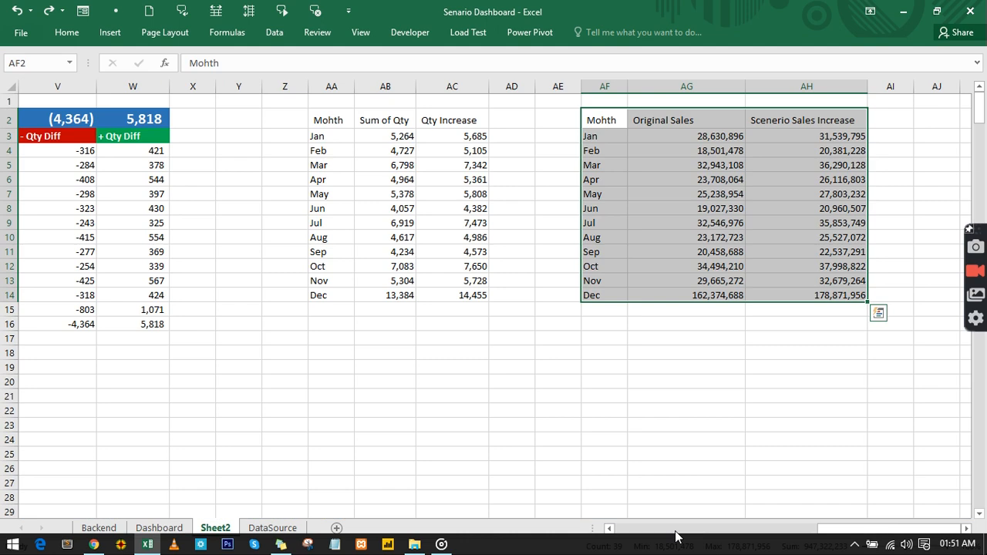
{"action": "left_click_drag", "start_coordinate": [821, 531], "coordinate": [754, 532]}
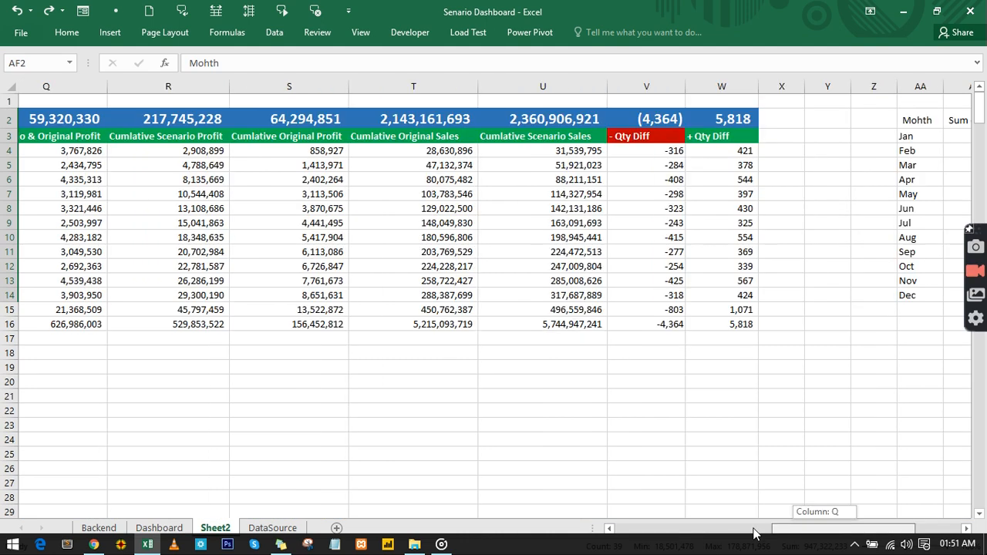
{"action": "left_click_drag", "start_coordinate": [754, 532], "coordinate": [614, 541]}
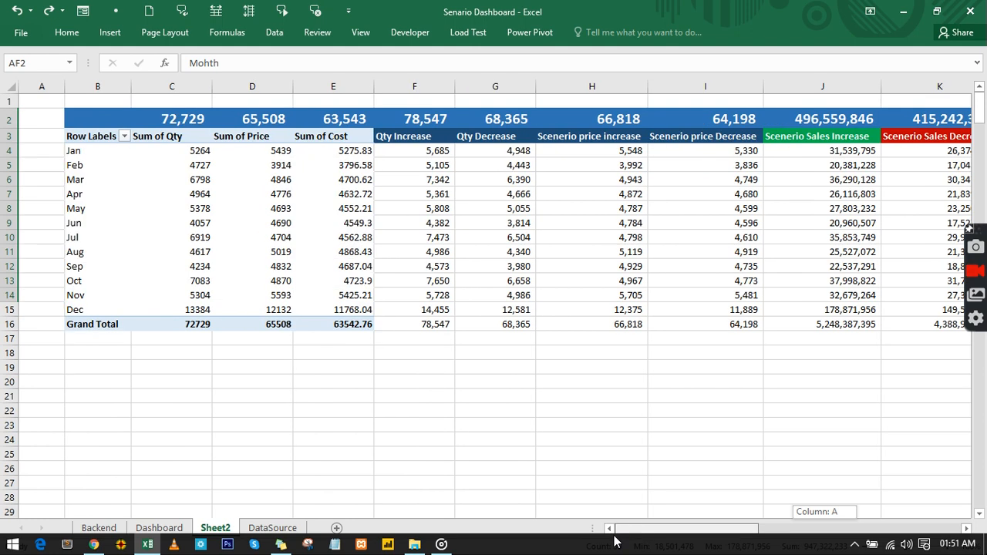
{"action": "left_click", "coordinate": [185, 119]}
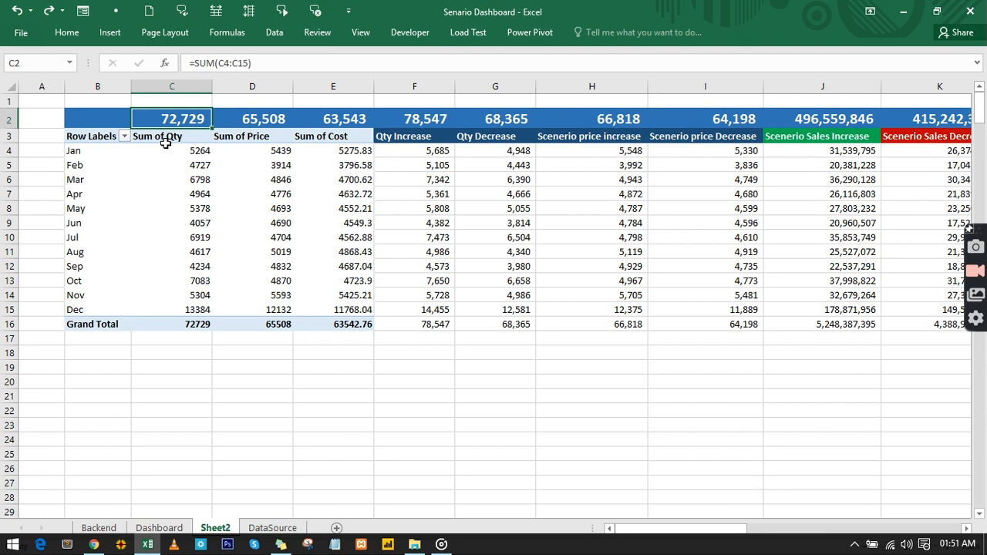
{"action": "left_click", "coordinate": [271, 527]}
{"action": "left_click", "coordinate": [168, 528]}
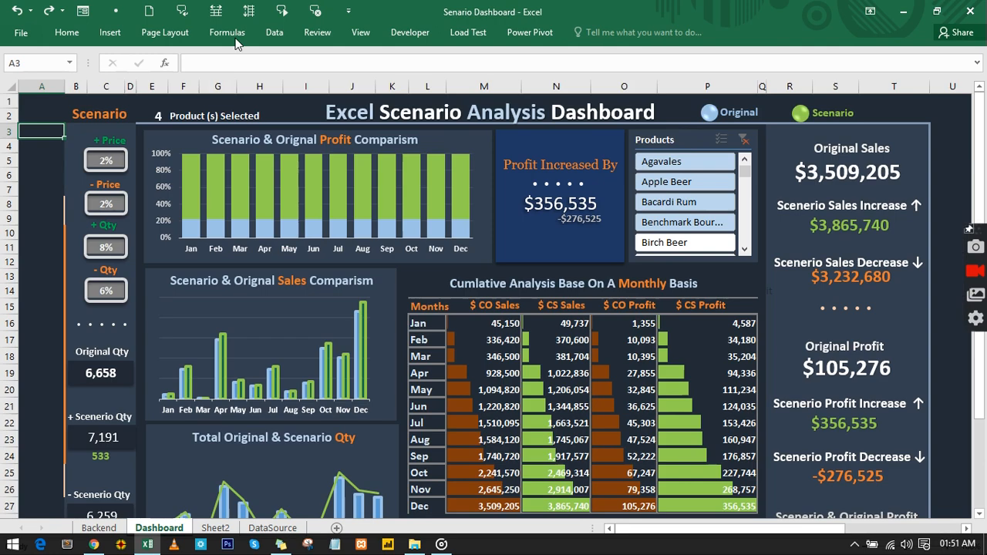
Insert a WordArt object linked to the quantity total in Sheet2!C2 and place it over the Dashboard's sales comparison chart.
{"action": "left_click", "coordinate": [110, 32]}
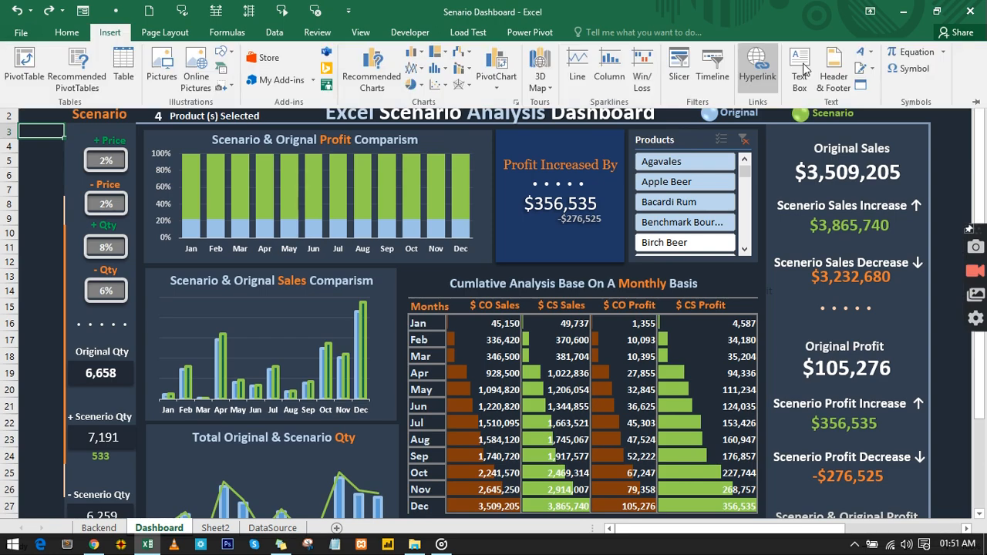
{"action": "left_click", "coordinate": [869, 58]}
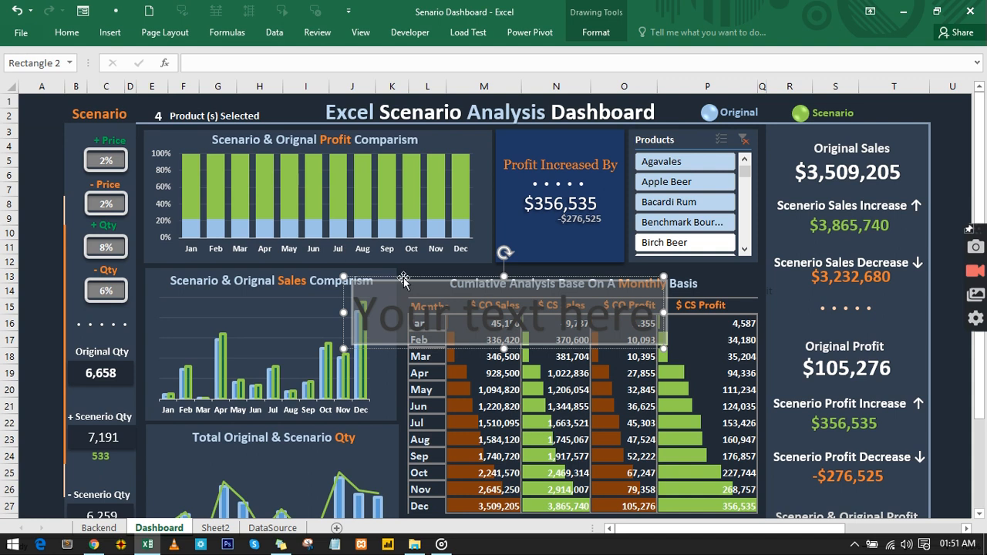
{"action": "left_click_drag", "start_coordinate": [403, 277], "coordinate": [416, 118]}
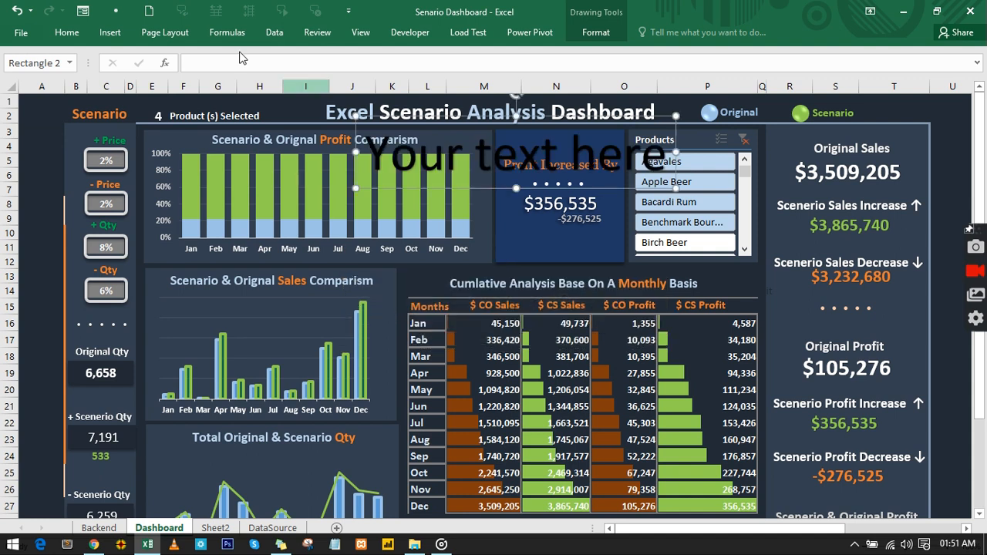
{"action": "left_click", "coordinate": [241, 57]}
{"action": "type", "text": "="}
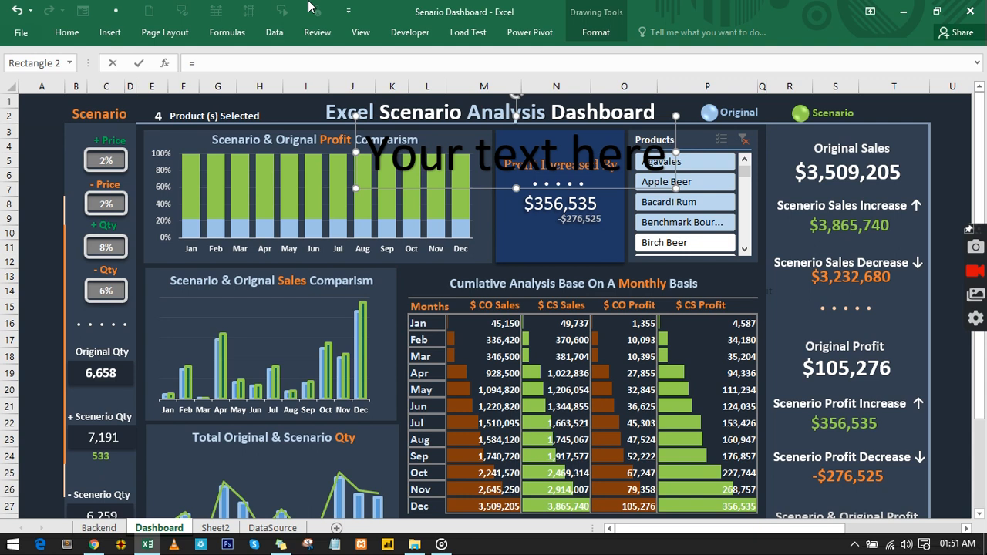
{"action": "left_click", "coordinate": [115, 528]}
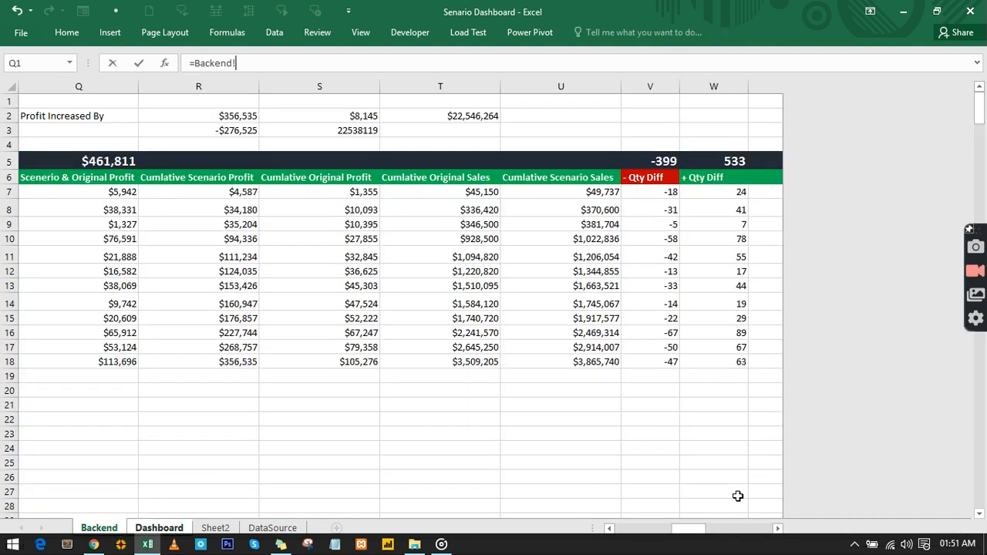
{"action": "left_click", "coordinate": [206, 529]}
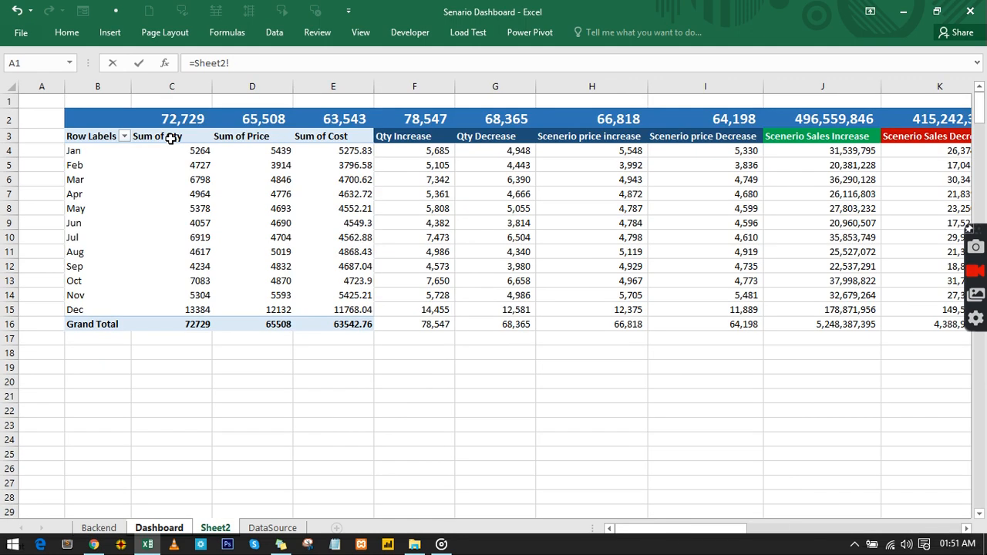
{"action": "left_click", "coordinate": [169, 120]}
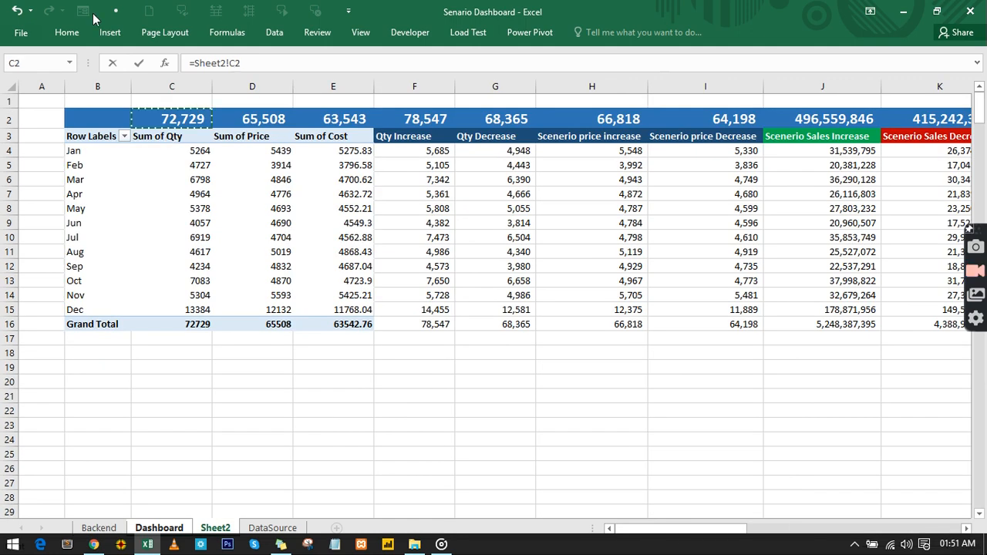
{"action": "key", "text": "Return"}
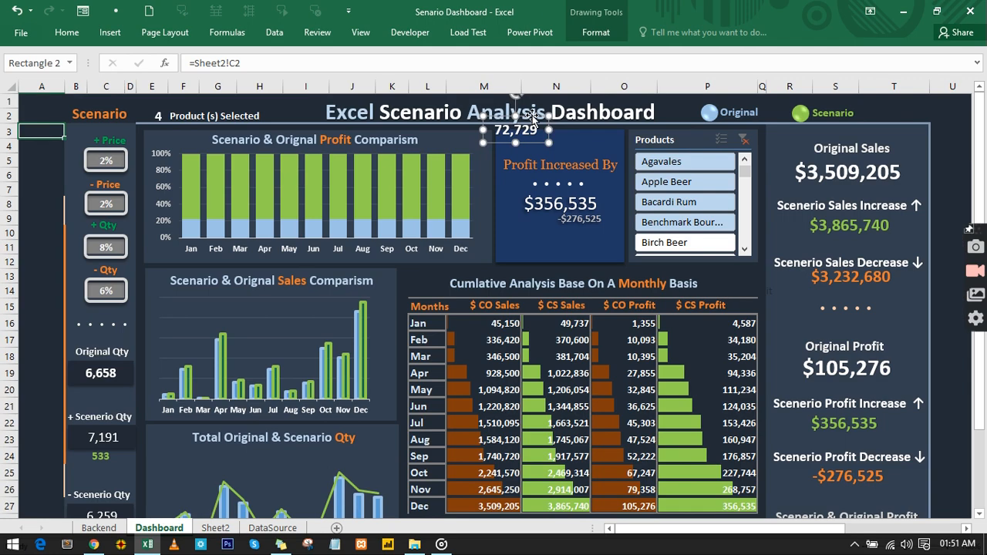
{"action": "left_click_drag", "start_coordinate": [532, 116], "coordinate": [207, 302]}
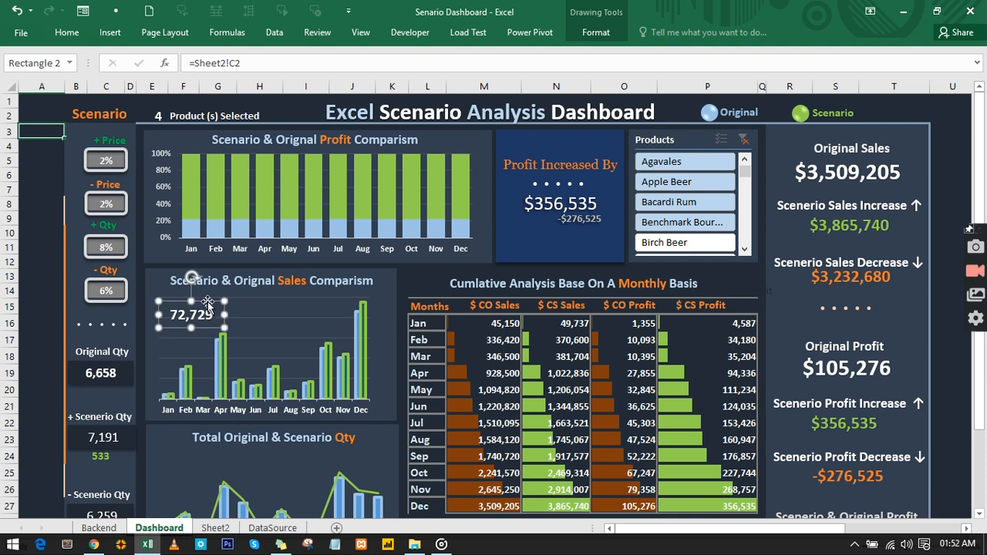
Relink the WordArt over the sales comparison chart to the Qty Increase total in Sheet2!F2.
{"action": "left_click", "coordinate": [31, 273]}
{"action": "left_click", "coordinate": [108, 291]}
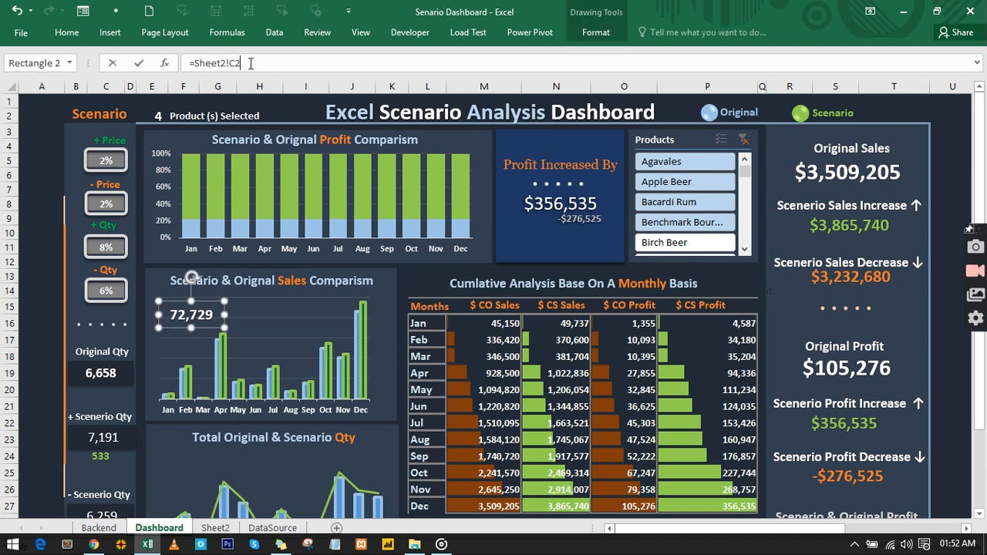
{"action": "double_click", "coordinate": [198, 65]}
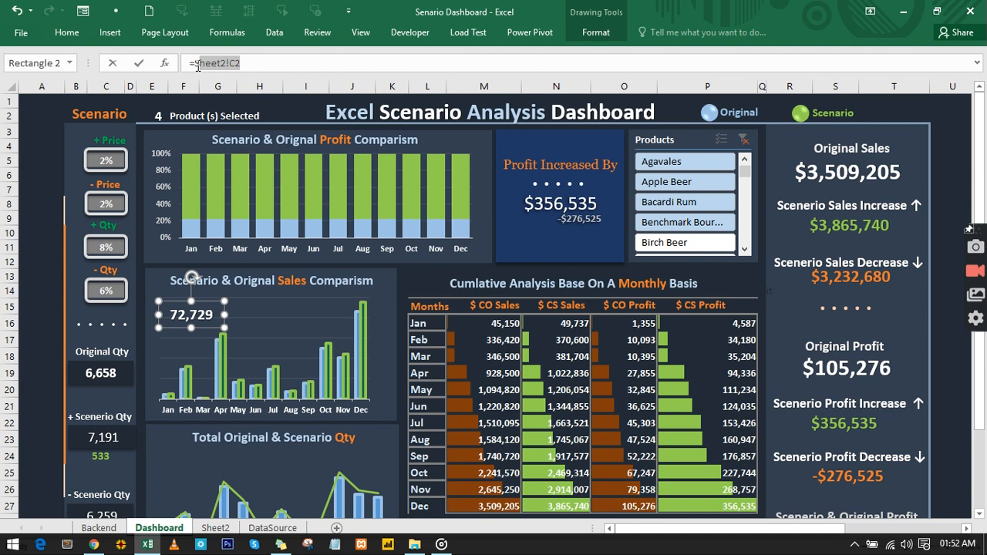
{"action": "left_click", "coordinate": [116, 530]}
{"action": "left_click", "coordinate": [216, 528]}
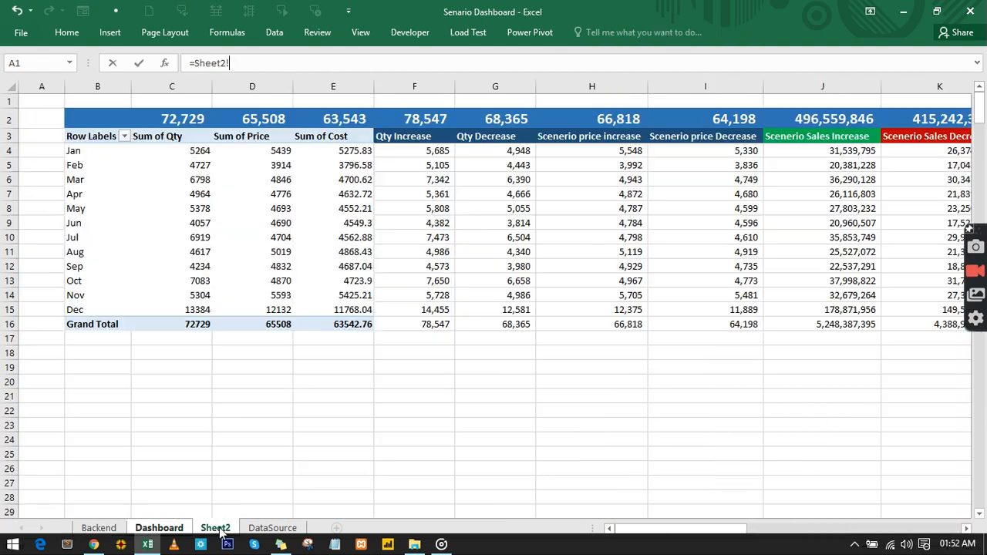
{"action": "left_click", "coordinate": [424, 119]}
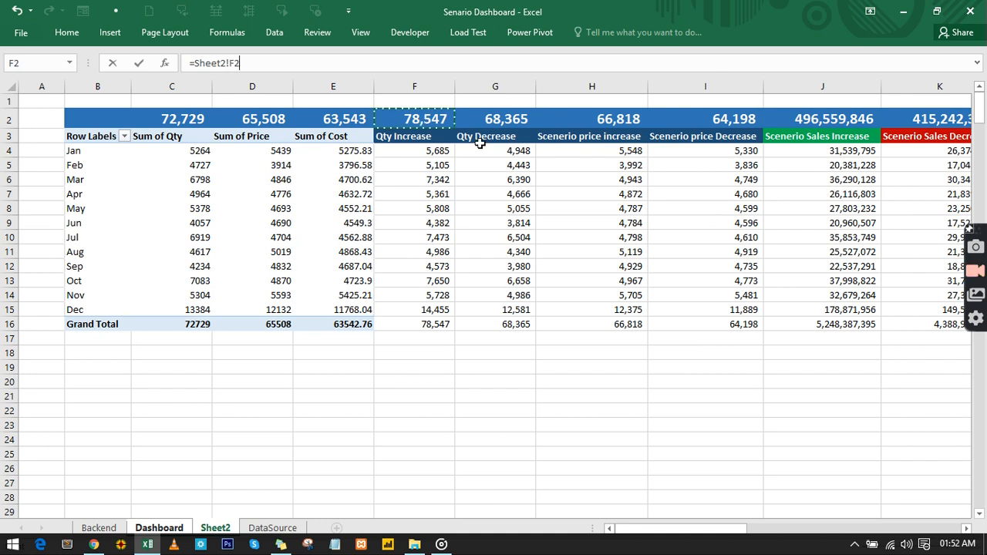
{"action": "key", "text": "Return"}
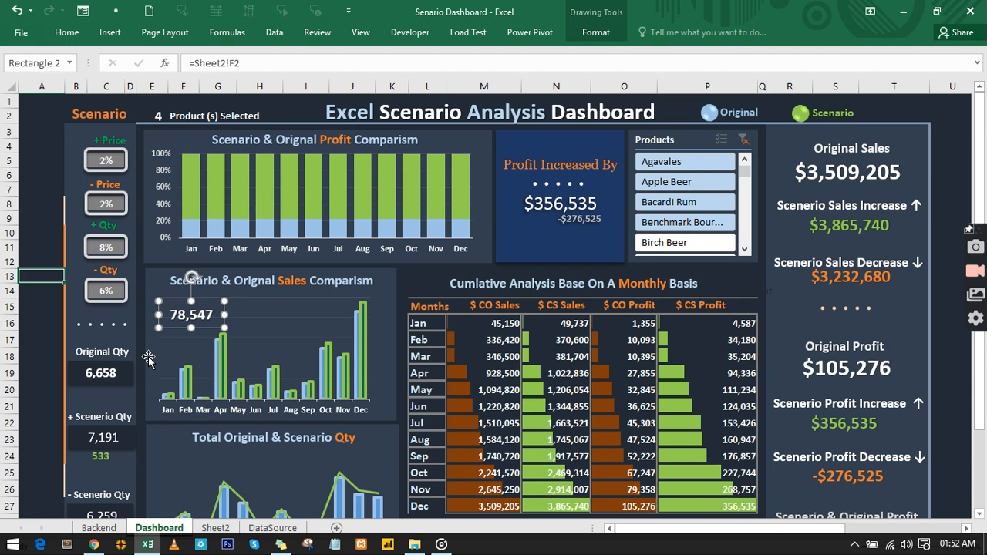
Set the + Qty scenario value in C11 to 0% and remove the linked WordArt from the sales comparison chart.
{"action": "left_click", "coordinate": [118, 243]}
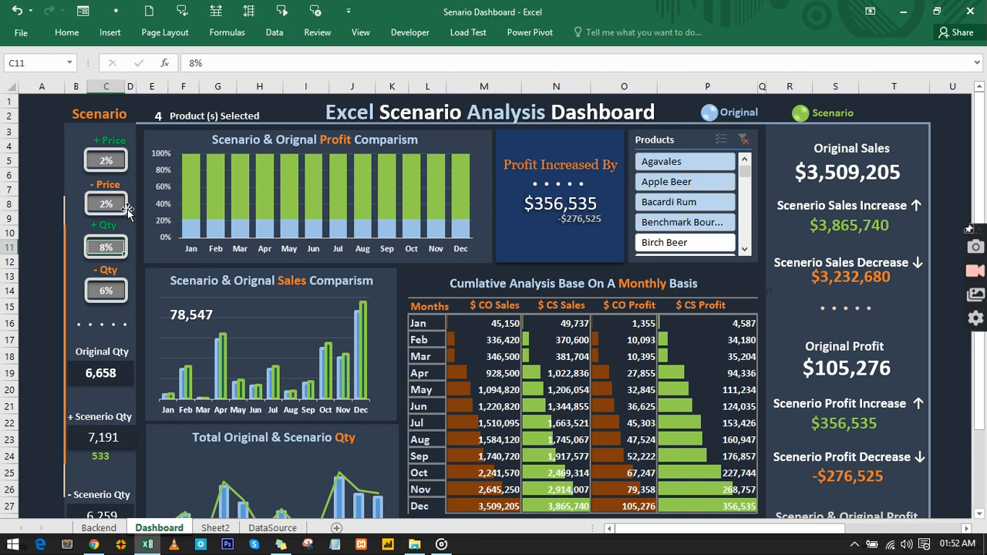
{"action": "type", "text": "0"}
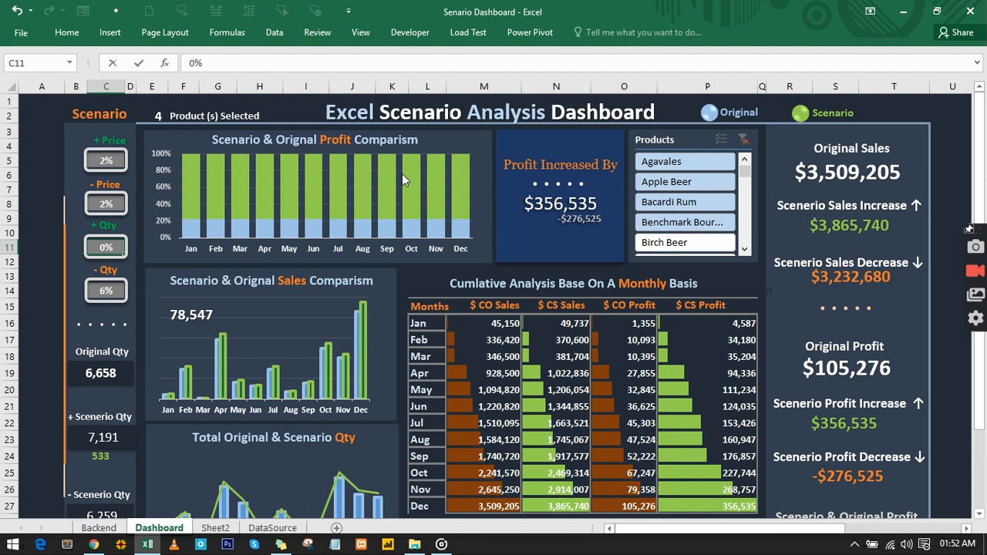
{"action": "key", "text": "Return"}
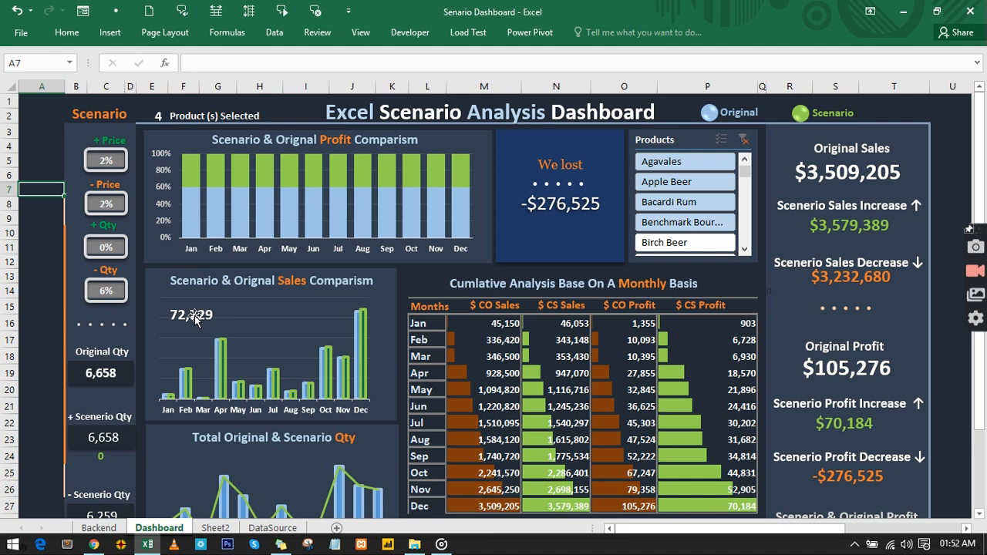
{"action": "left_click", "coordinate": [195, 320]}
Clear the conditional formatting rules from the monthly cumulative table's values in M16:P27.
{"action": "left_click", "coordinate": [490, 325]}
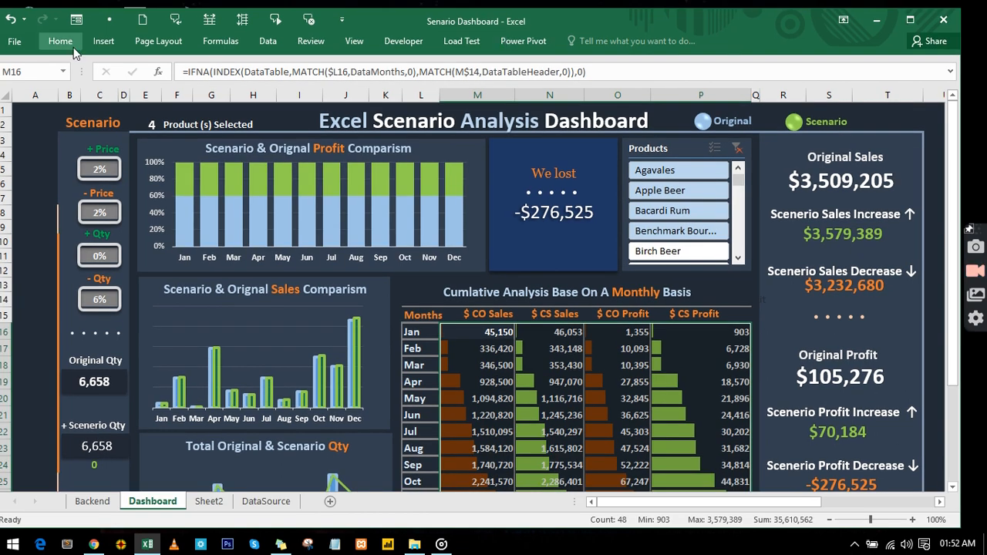
{"action": "left_click", "coordinate": [60, 42]}
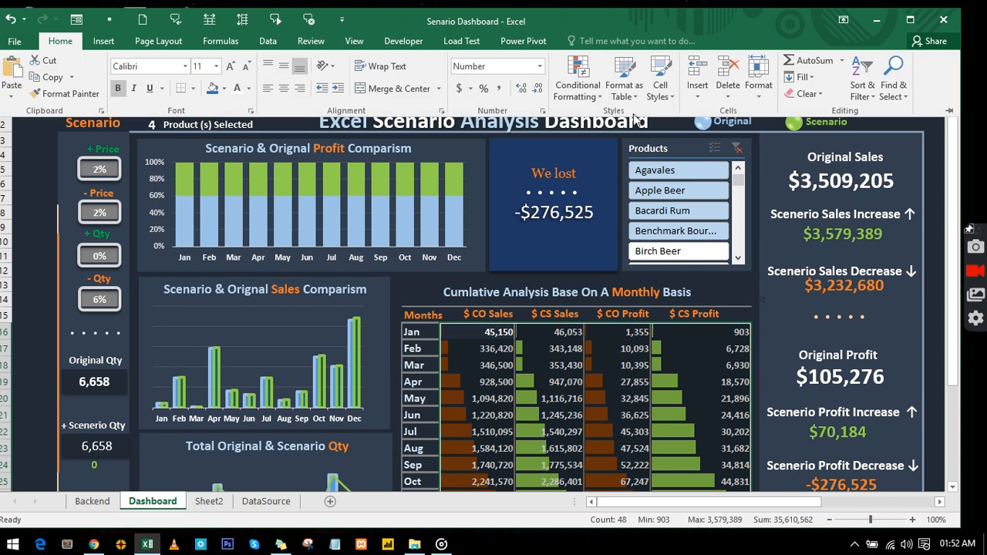
{"action": "left_click", "coordinate": [602, 99]}
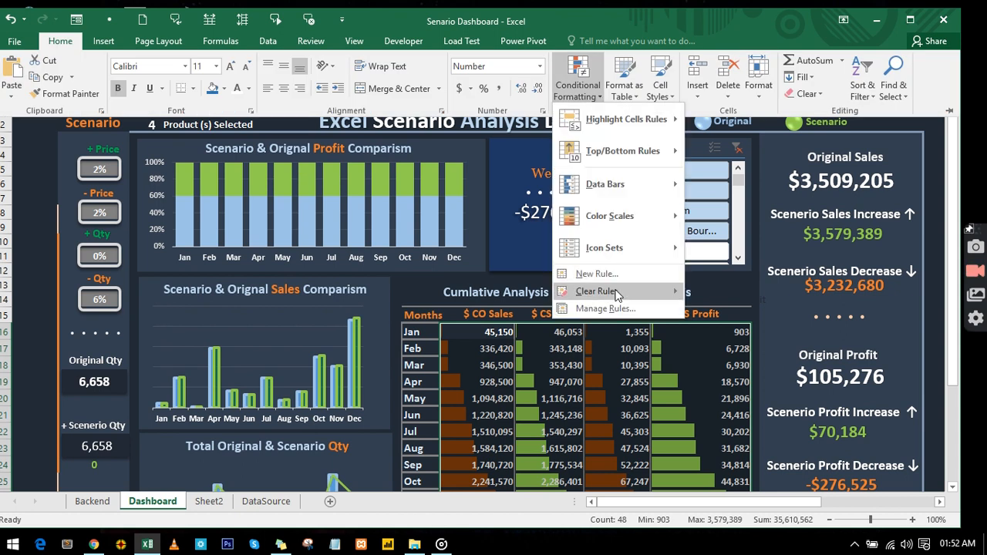
{"action": "mouse_move", "coordinate": [616, 293]}
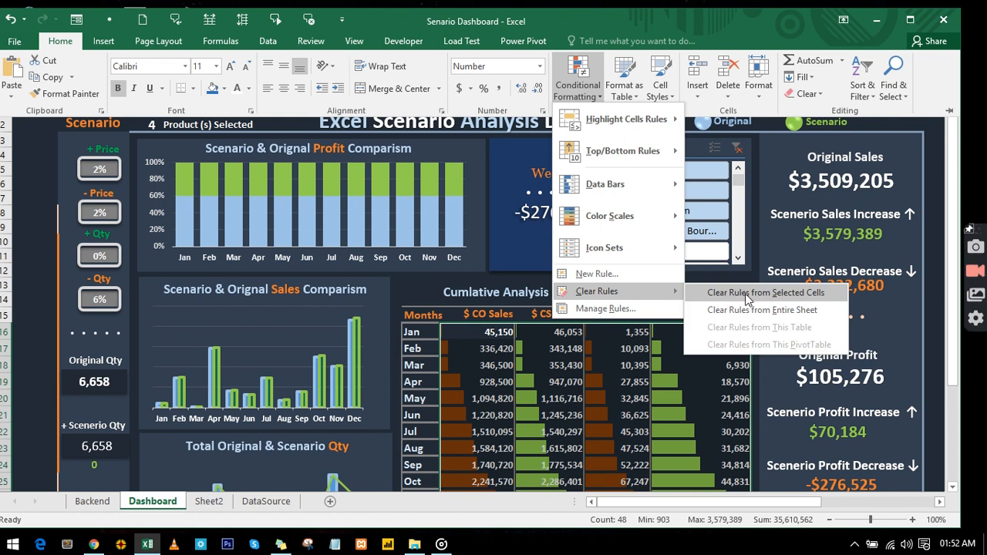
{"action": "left_click", "coordinate": [745, 296]}
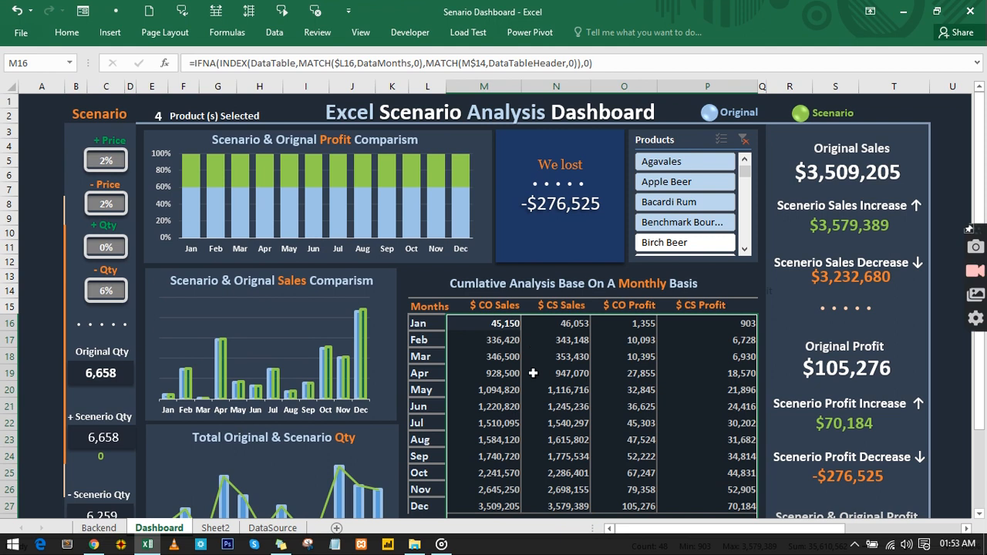
{"action": "left_click", "coordinate": [505, 357]}
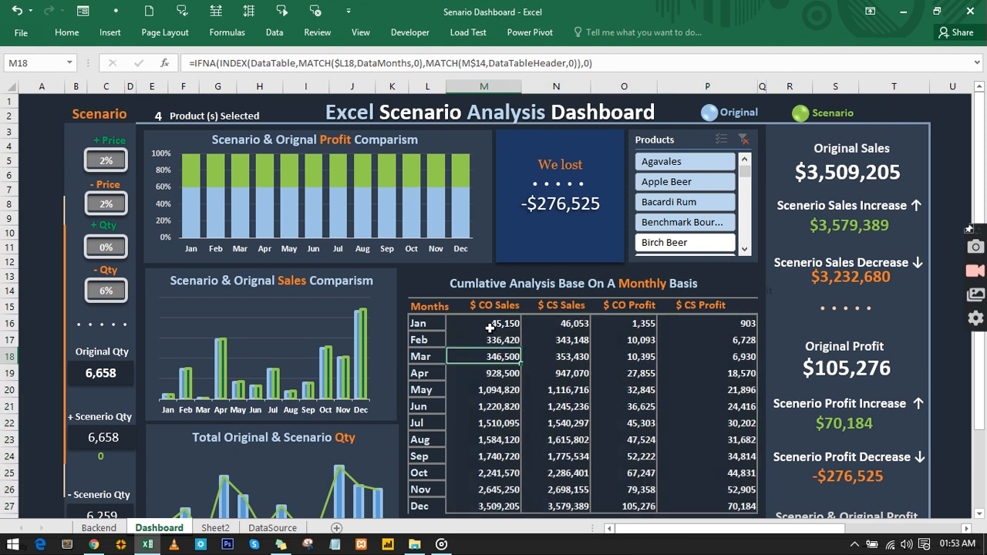
Add data bars with a solid dark orange fill and no border to the $ CO Sales values in M16:M27.
{"action": "left_click_drag", "start_coordinate": [490, 327], "coordinate": [496, 509]}
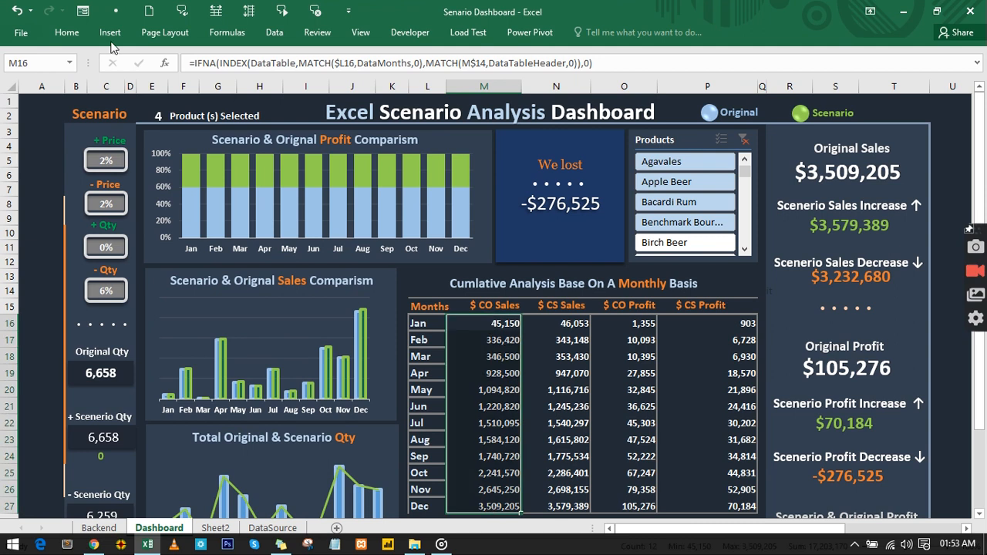
{"action": "left_click", "coordinate": [66, 32]}
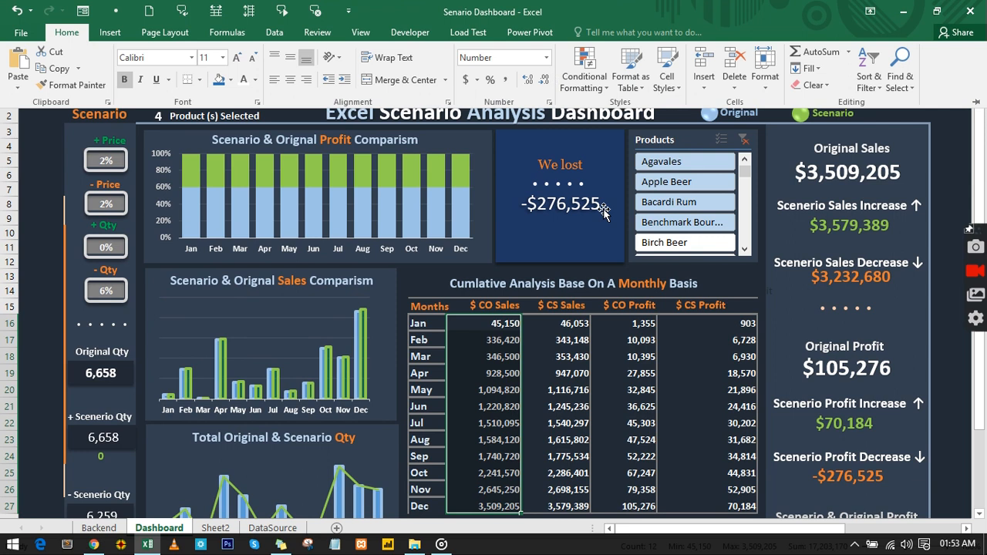
{"action": "left_click", "coordinate": [584, 73]}
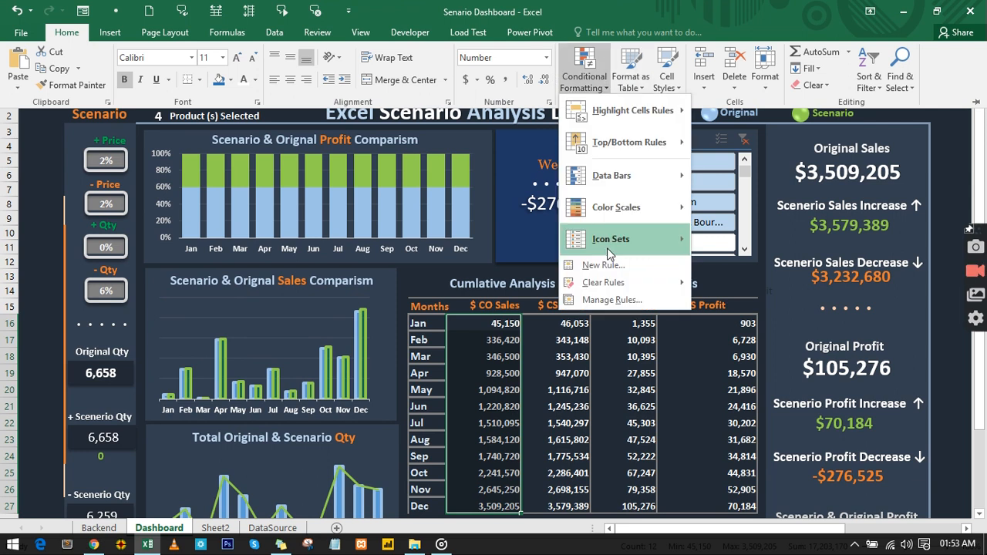
{"action": "mouse_move", "coordinate": [639, 178]}
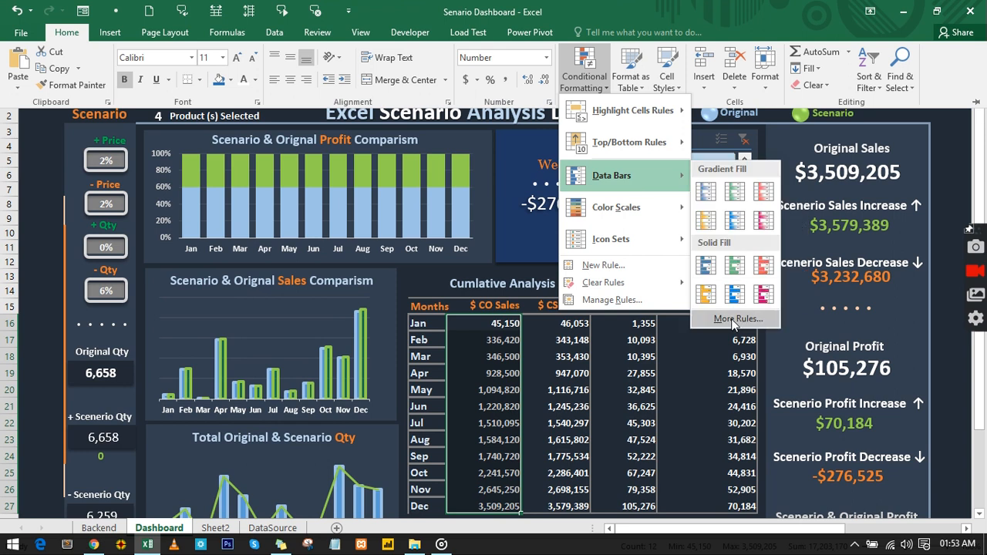
{"action": "left_click", "coordinate": [732, 319]}
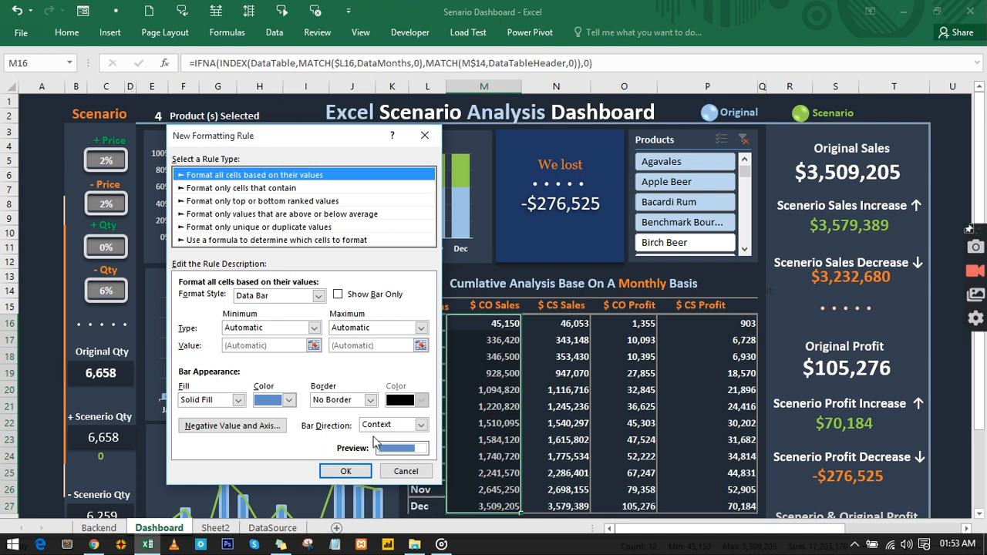
{"action": "left_click", "coordinate": [289, 400]}
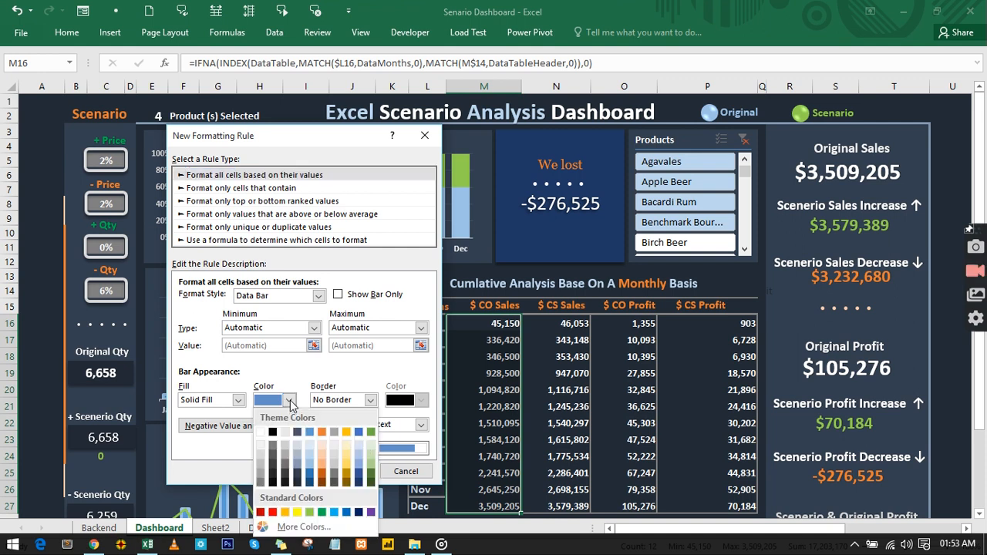
{"action": "left_click", "coordinate": [322, 482]}
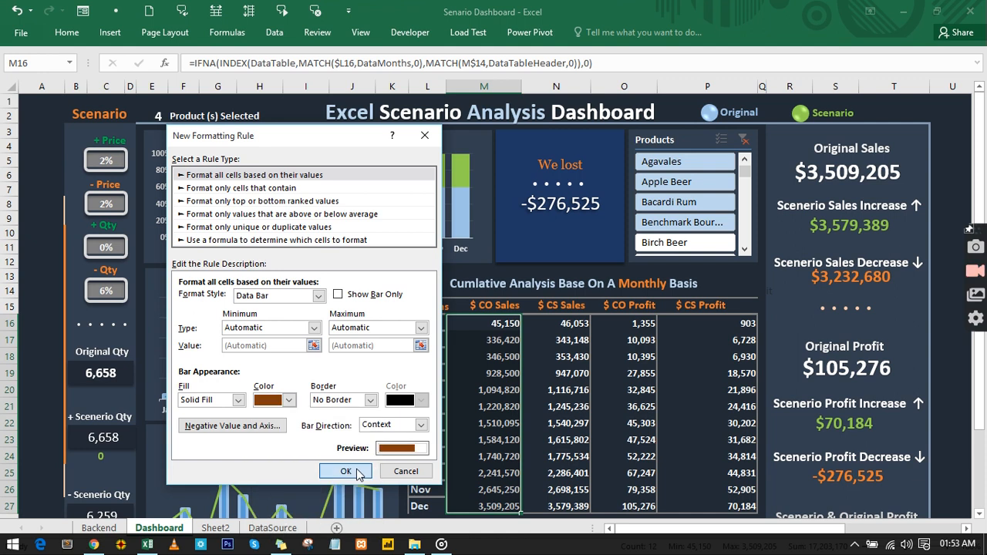
{"action": "left_click", "coordinate": [346, 472]}
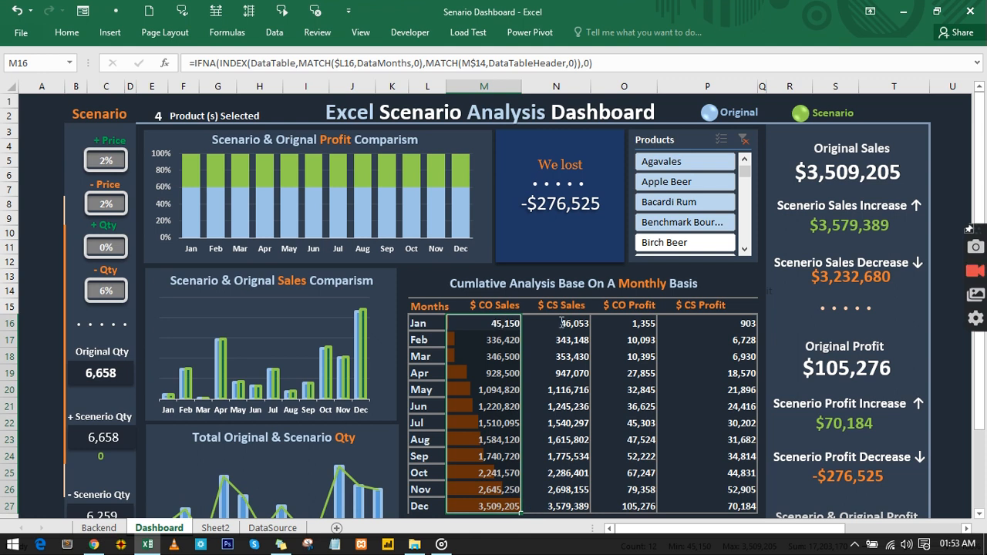
Add data bars with a solid green fill and no border to the $ CS Sales values in N16:N27.
{"action": "left_click", "coordinate": [563, 356]}
{"action": "left_click", "coordinate": [565, 505]}
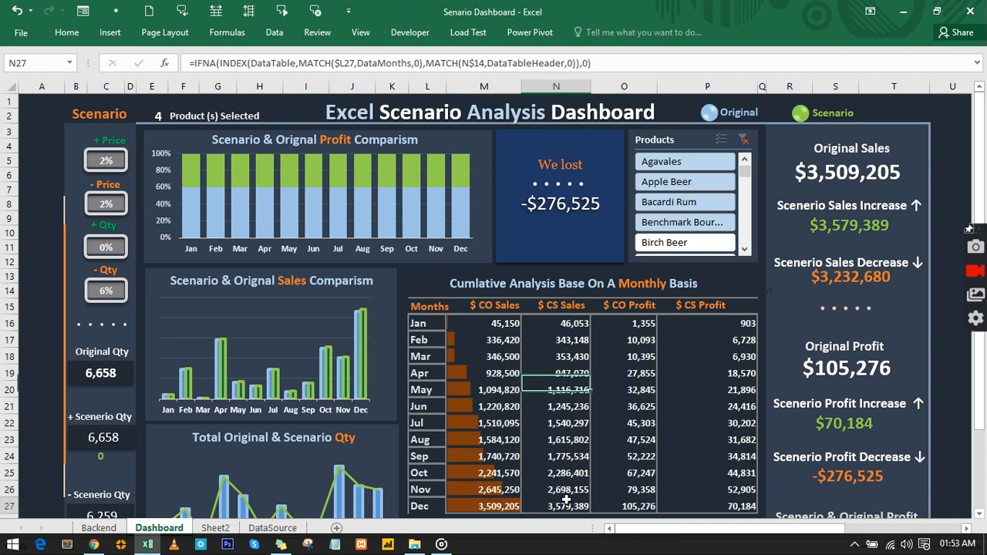
{"action": "left_click_drag", "start_coordinate": [565, 502], "coordinate": [568, 325]}
{"action": "left_click", "coordinate": [66, 33]}
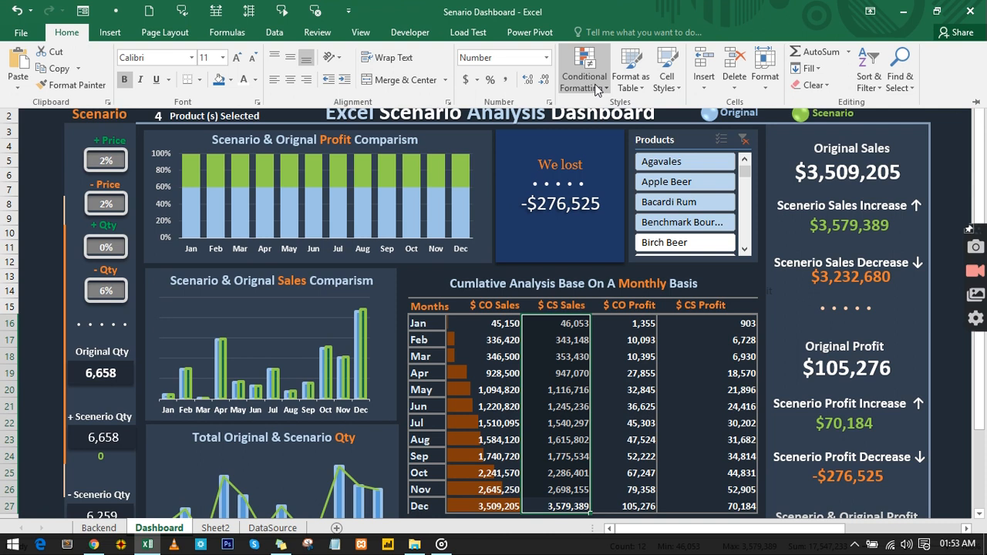
{"action": "left_click", "coordinate": [597, 91]}
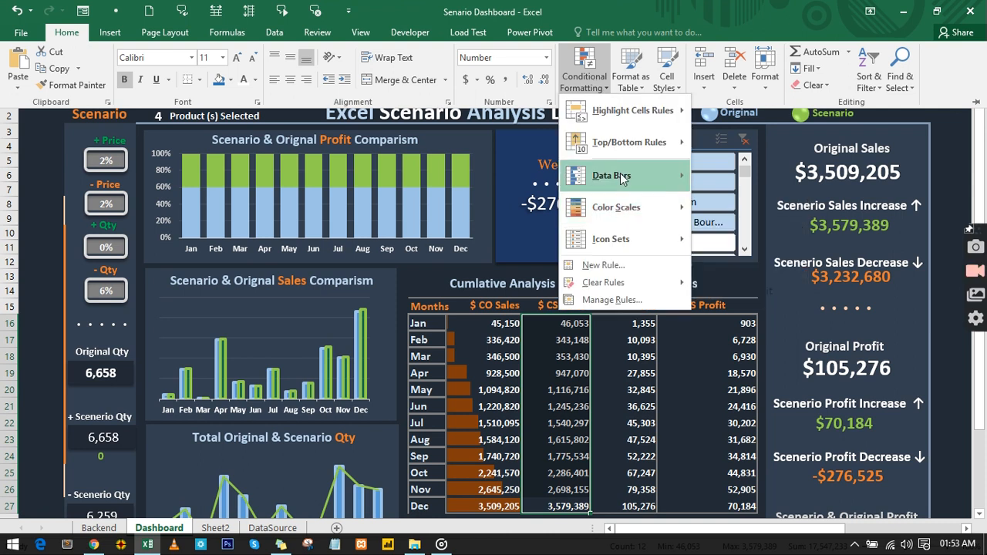
{"action": "mouse_move", "coordinate": [619, 172]}
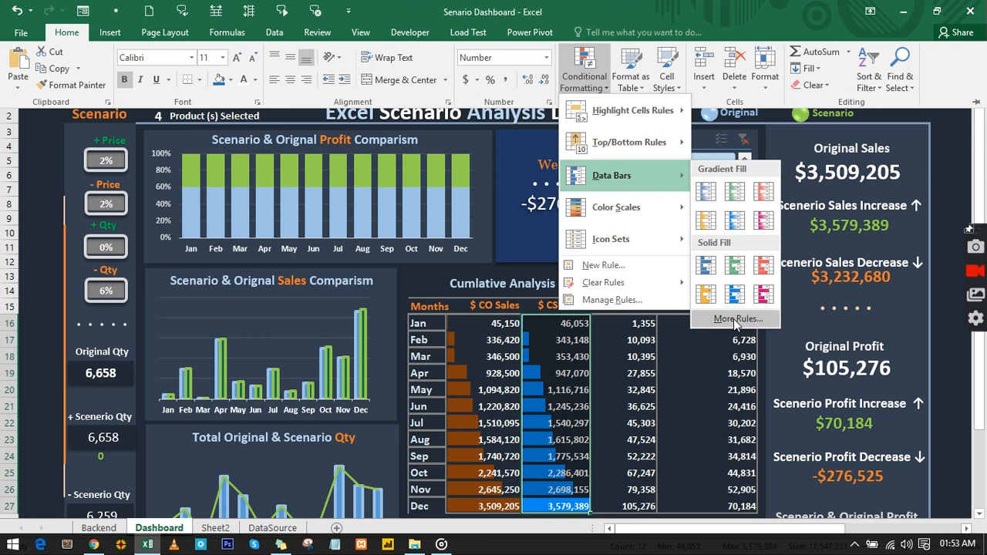
{"action": "left_click", "coordinate": [733, 318]}
{"action": "left_click", "coordinate": [289, 400]}
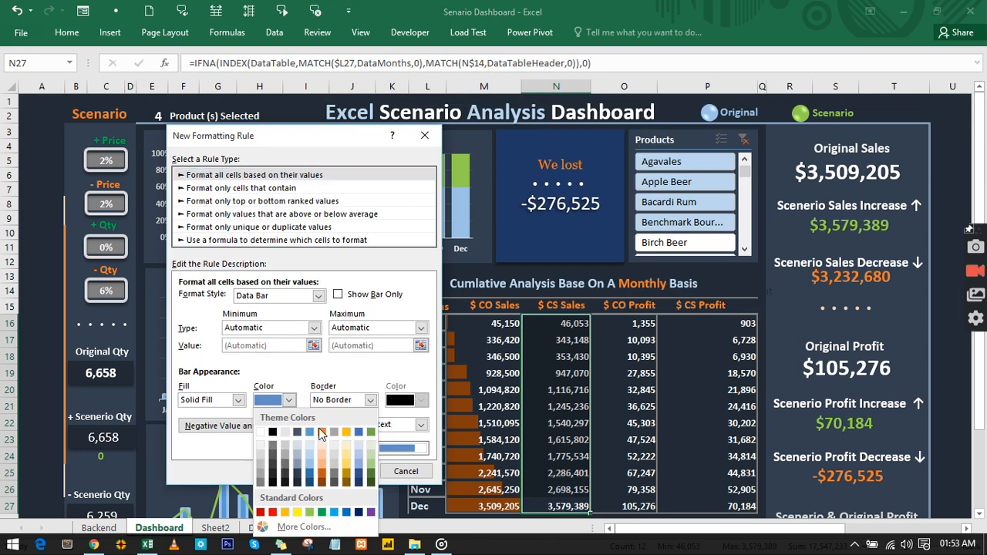
{"action": "left_click", "coordinate": [372, 474]}
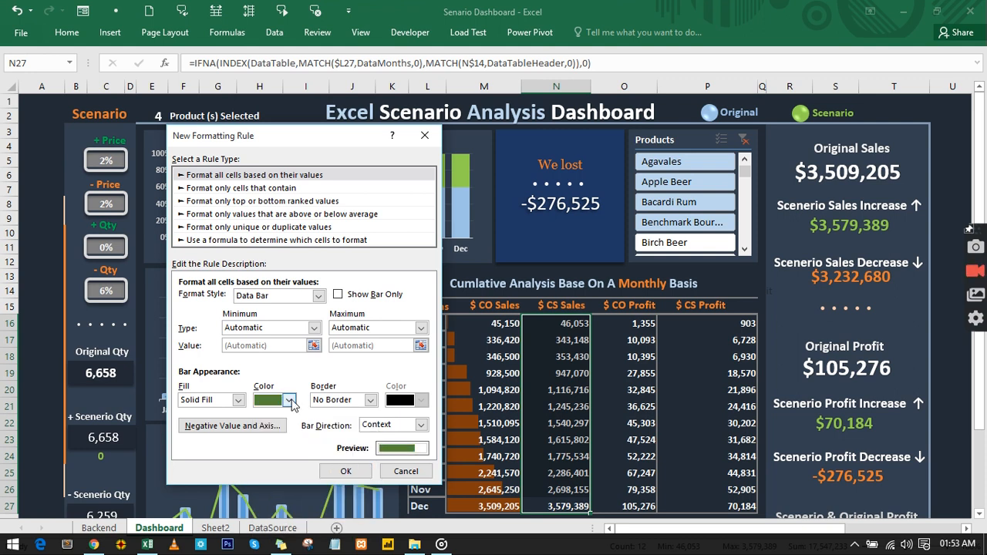
{"action": "left_click", "coordinate": [289, 400]}
{"action": "left_click", "coordinate": [372, 437]}
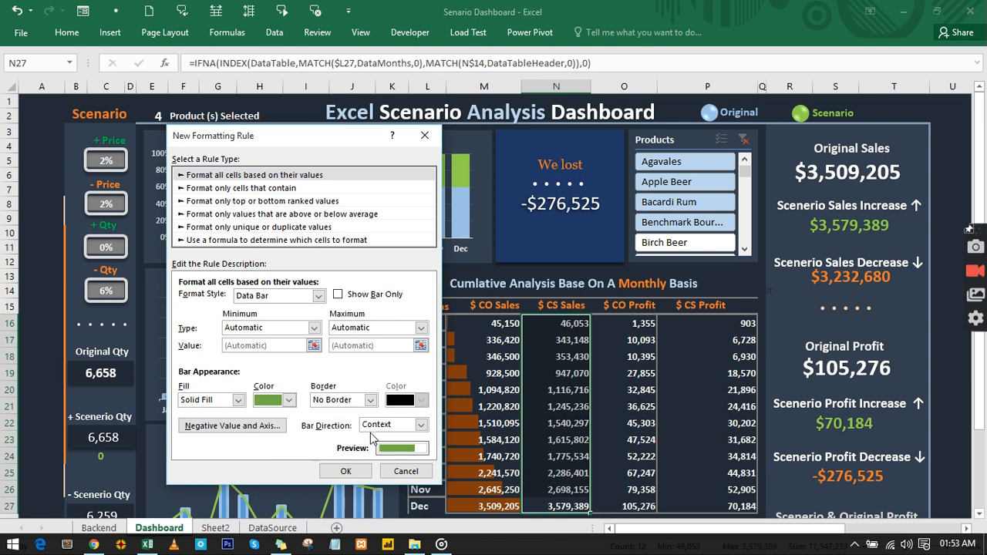
{"action": "left_click", "coordinate": [346, 471]}
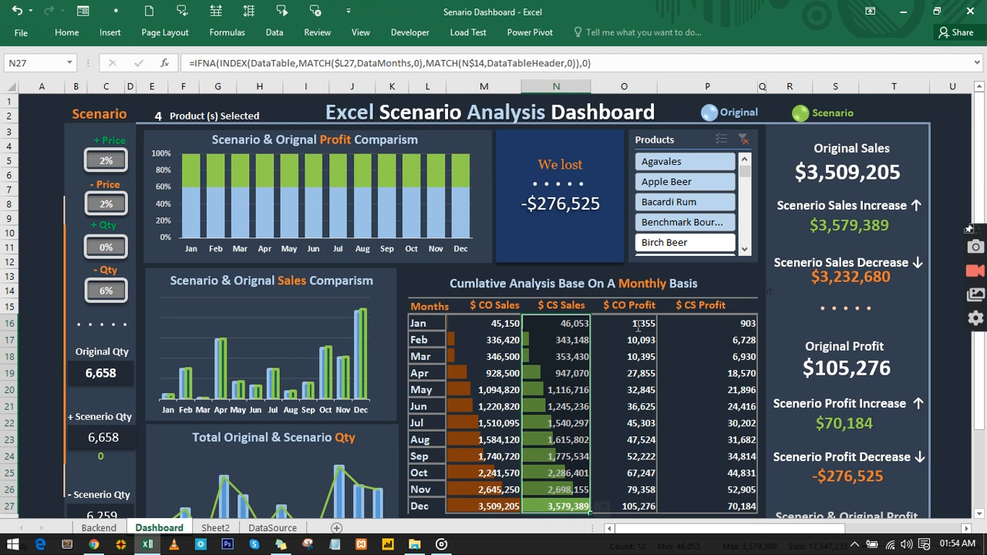
Add data bars with a solid dark orange fill and no border to the $ CO Profit values in O16:O27.
{"action": "left_click", "coordinate": [637, 327]}
{"action": "left_click_drag", "start_coordinate": [640, 506], "coordinate": [650, 322]}
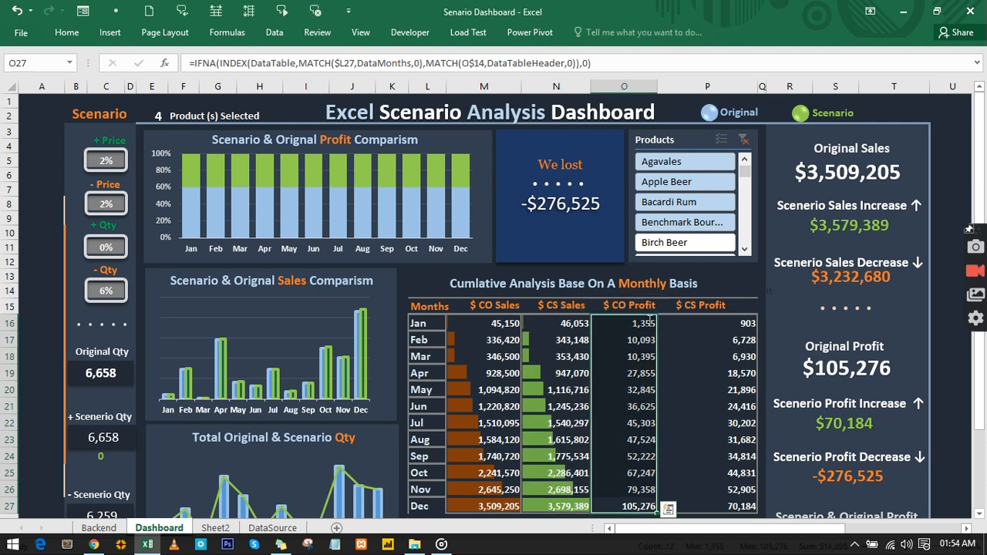
{"action": "left_click", "coordinate": [67, 32]}
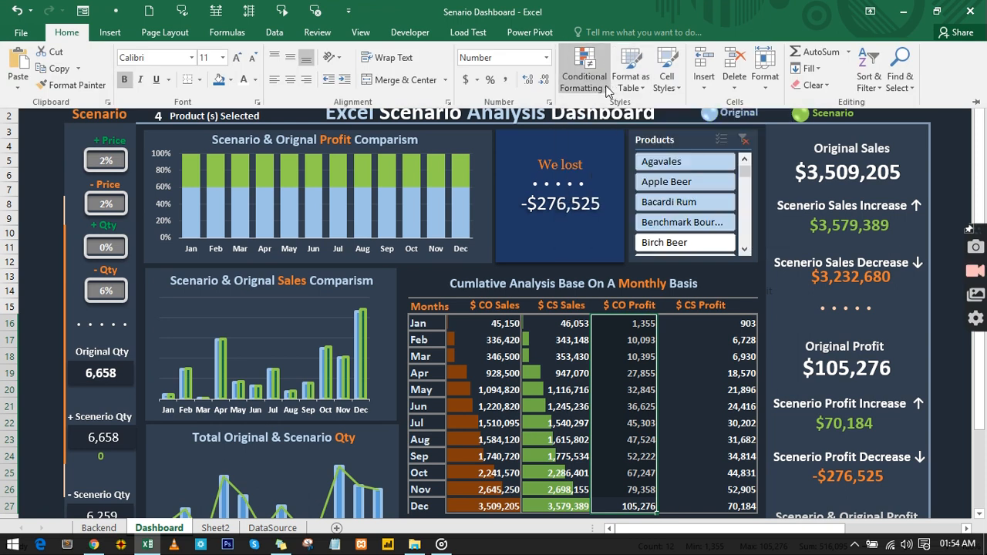
{"action": "left_click", "coordinate": [609, 90]}
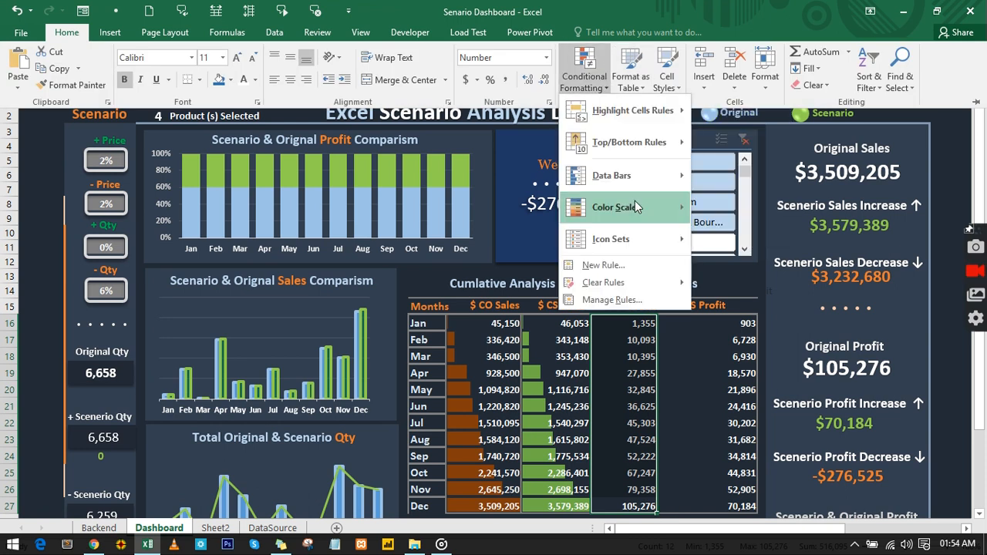
{"action": "mouse_move", "coordinate": [616, 175]}
{"action": "left_click", "coordinate": [735, 319]}
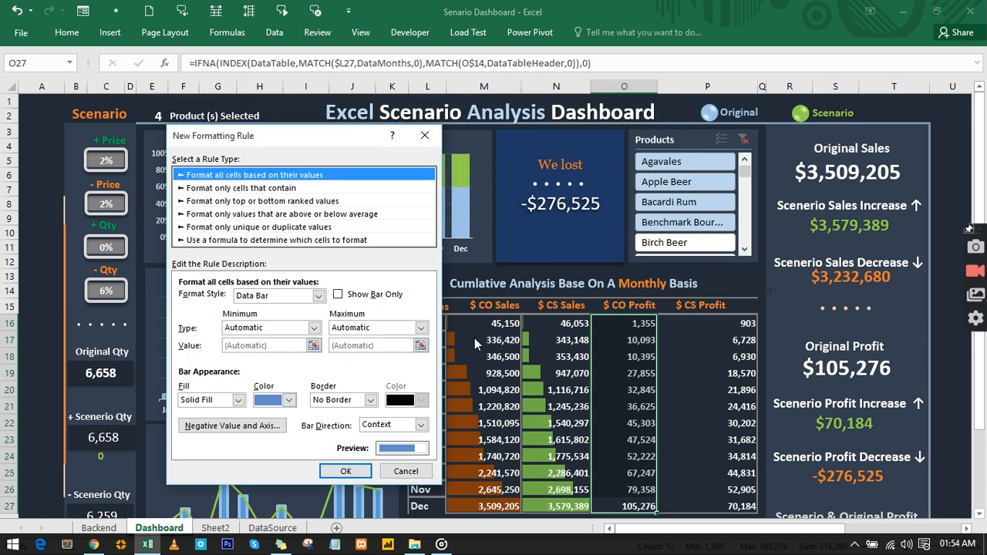
{"action": "left_click", "coordinate": [288, 399]}
{"action": "left_click", "coordinate": [325, 473]}
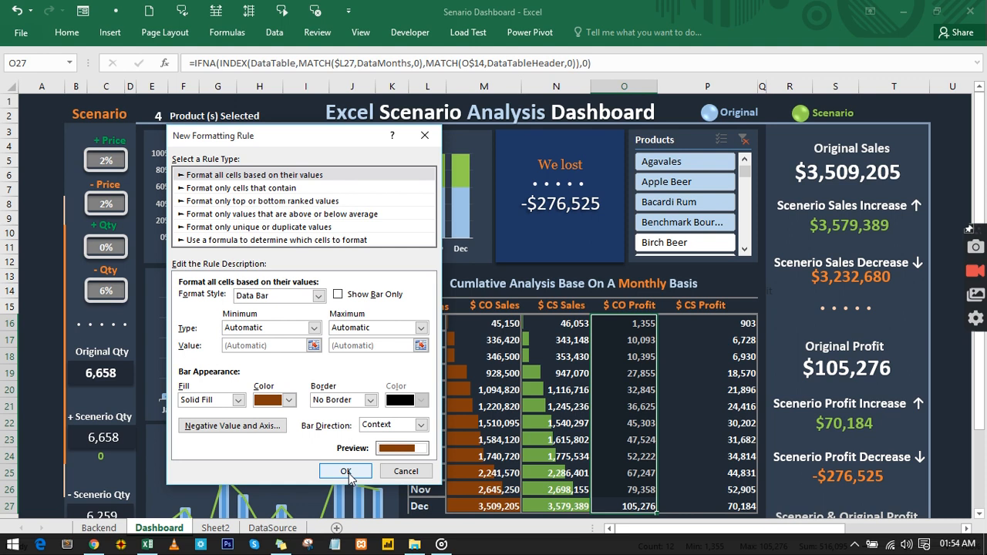
{"action": "left_click", "coordinate": [345, 472]}
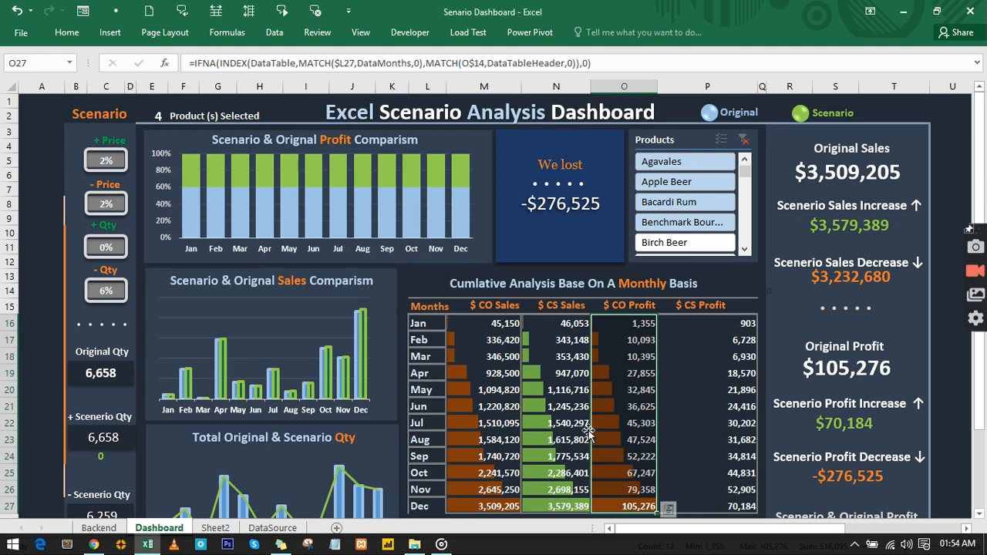
Add data bars with a solid green fill and no border to the $ CS Profit values in P16:P27.
{"action": "left_click_drag", "start_coordinate": [707, 505], "coordinate": [752, 317]}
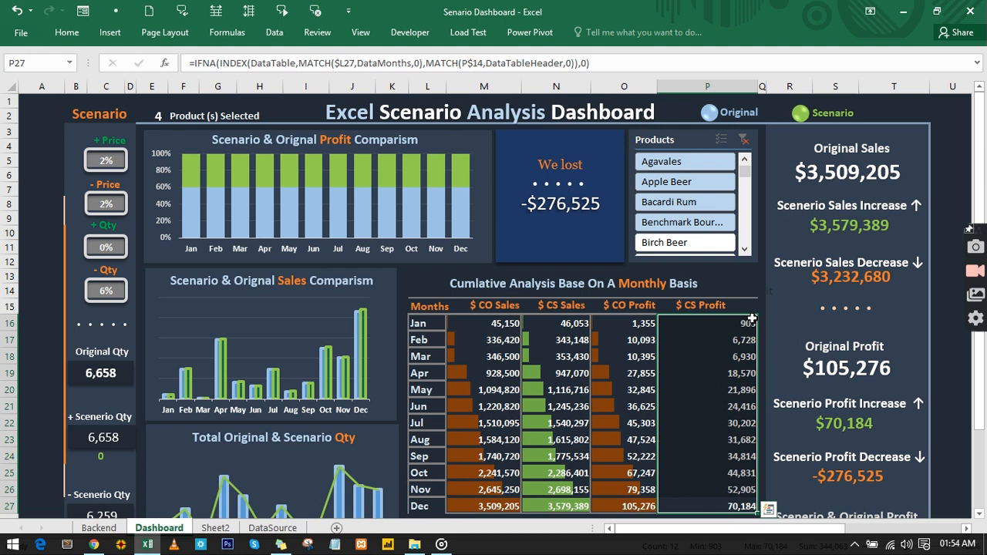
{"action": "left_click", "coordinate": [80, 36]}
{"action": "left_click", "coordinate": [598, 84]}
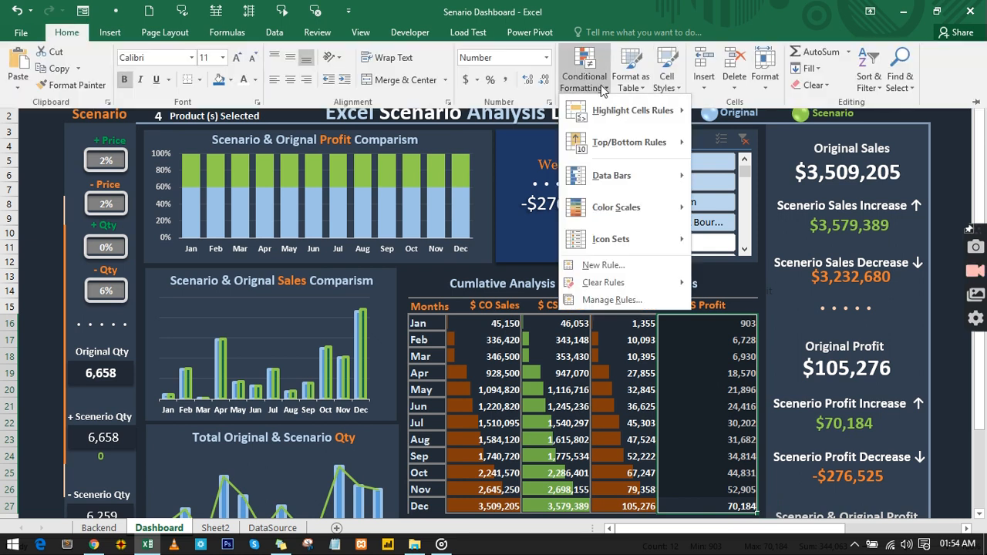
{"action": "mouse_move", "coordinate": [617, 178]}
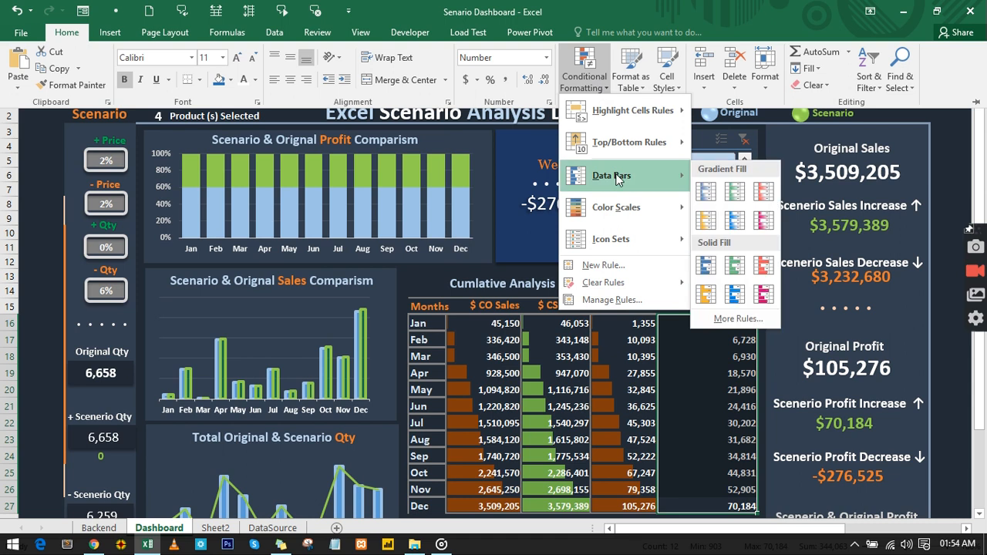
{"action": "left_click", "coordinate": [734, 319]}
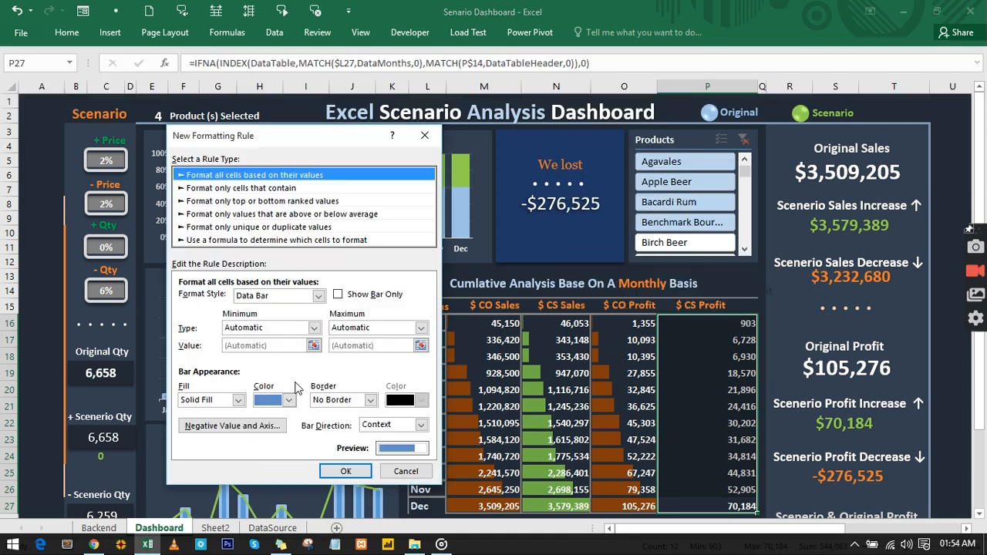
{"action": "left_click", "coordinate": [289, 401]}
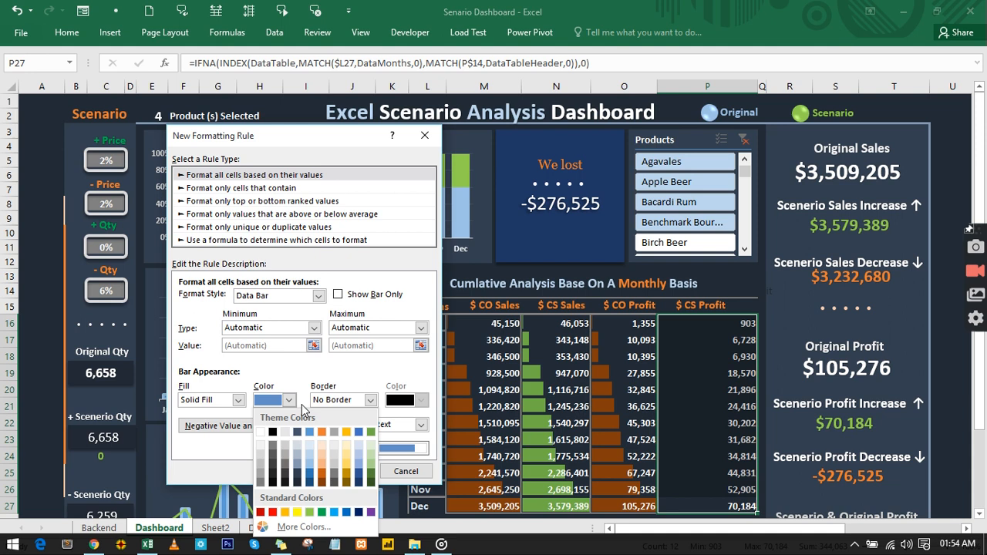
{"action": "left_click", "coordinate": [370, 433]}
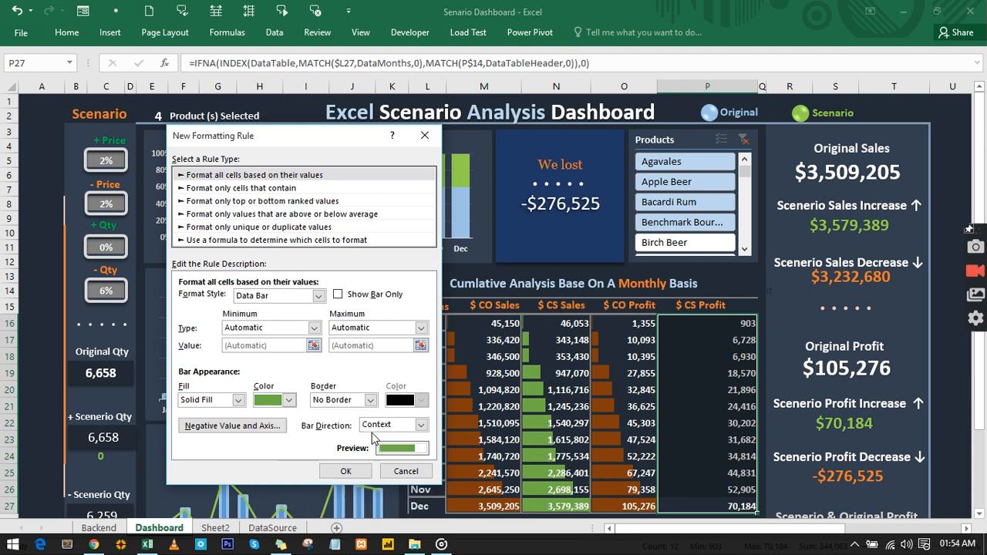
{"action": "left_click", "coordinate": [345, 471]}
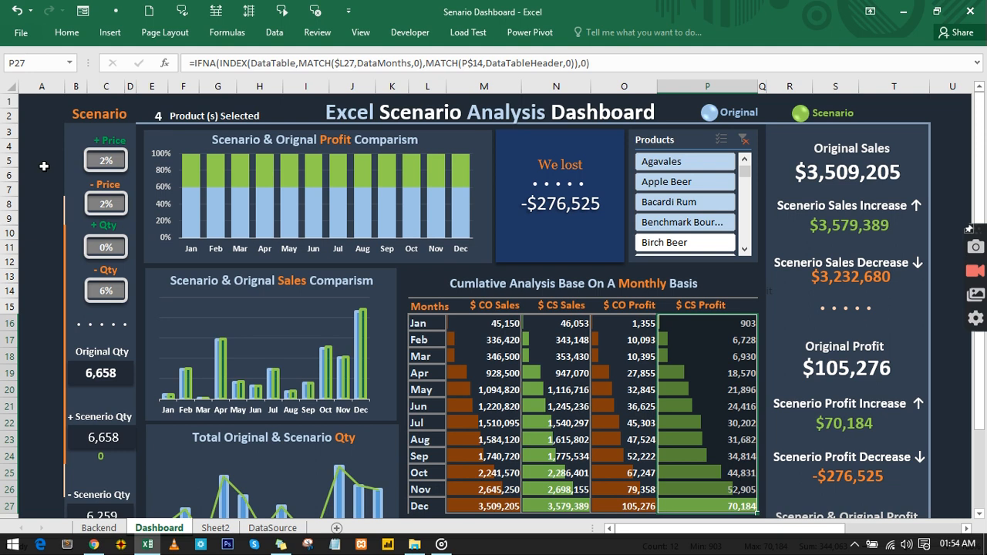
{"action": "left_click", "coordinate": [44, 166]}
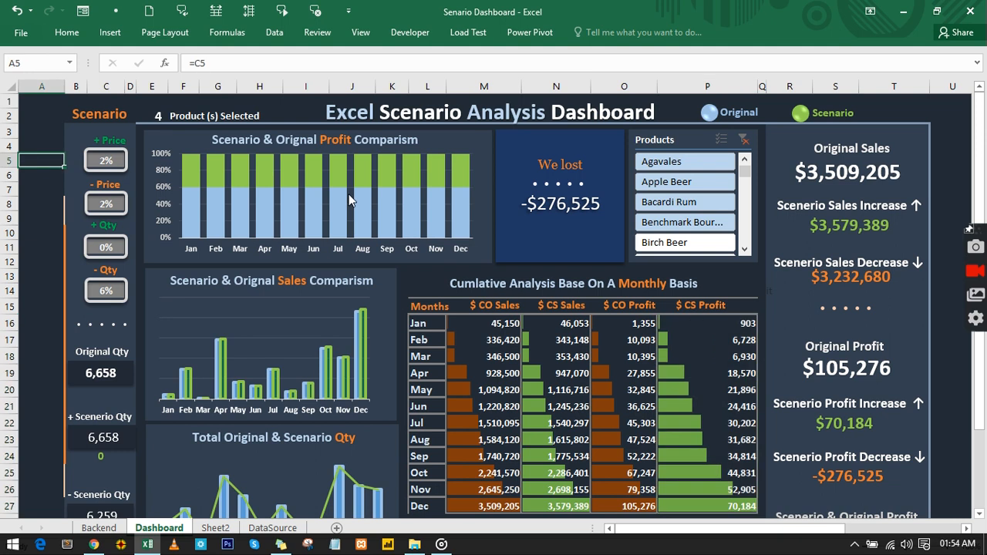
Insert a 2-D clustered column chart on Sheet2 from the monthly Sum of Qty and Qty Increase table in AA2:AC14.
{"action": "scroll", "coordinate": [348, 200], "scroll_direction": "down", "scroll_amount": 3}
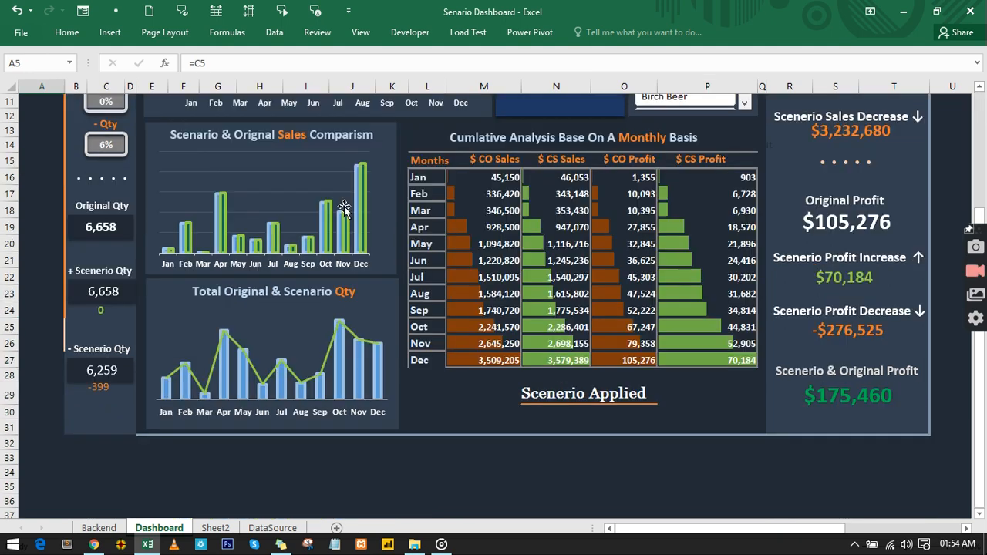
{"action": "left_click", "coordinate": [216, 528]}
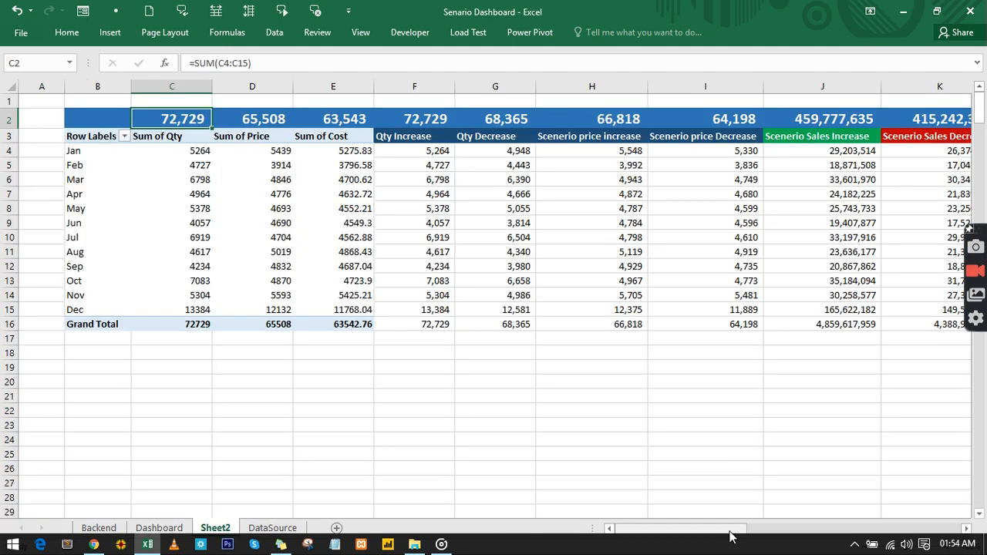
{"action": "left_click_drag", "start_coordinate": [730, 531], "coordinate": [925, 529]}
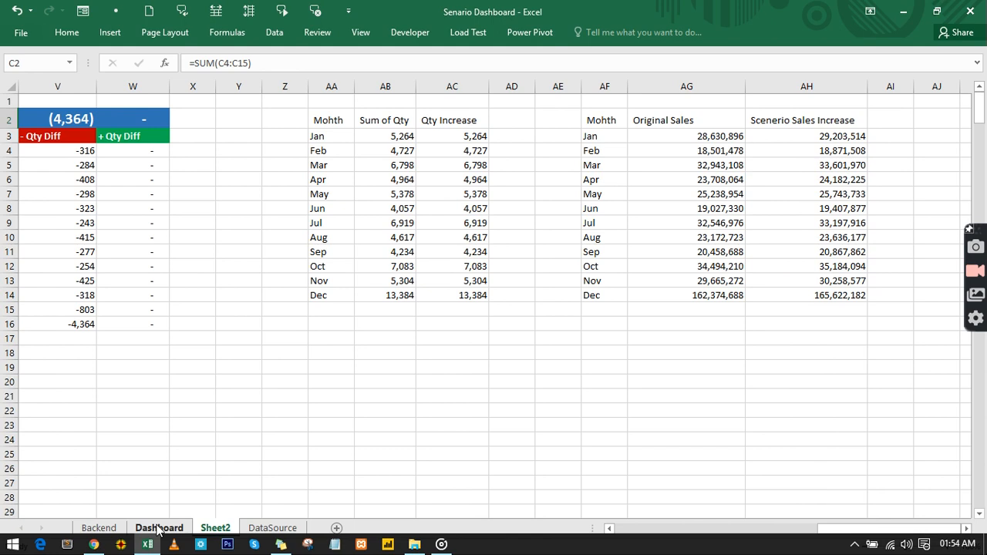
{"action": "left_click", "coordinate": [159, 528]}
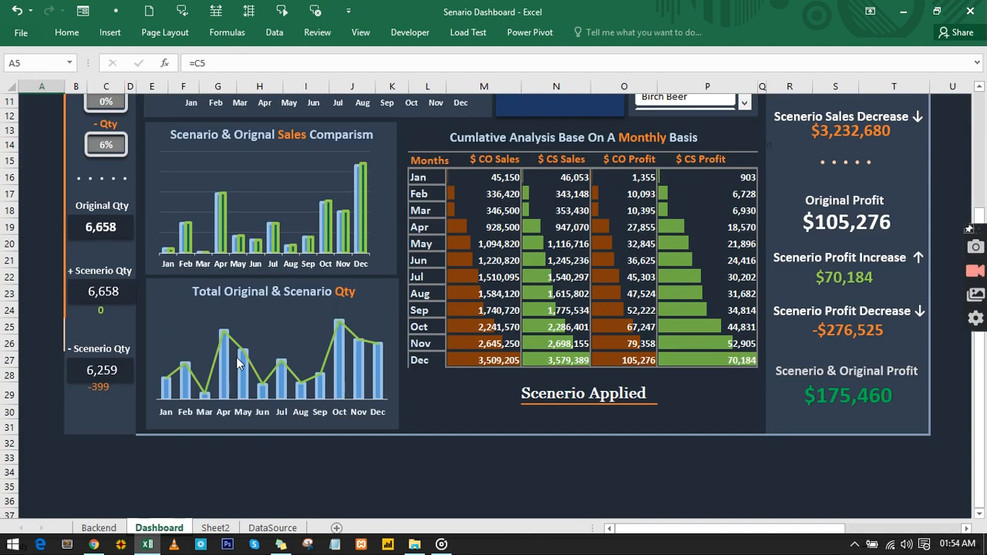
{"action": "mouse_move", "coordinate": [246, 383]}
{"action": "key", "text": "ctrl+Page_Down"}
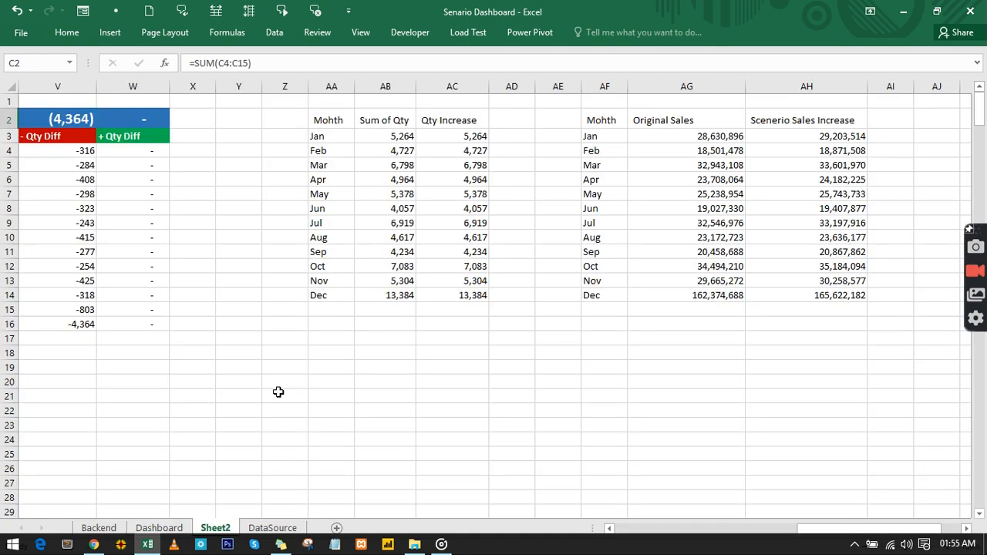
{"action": "left_click_drag", "start_coordinate": [325, 127], "coordinate": [449, 295]}
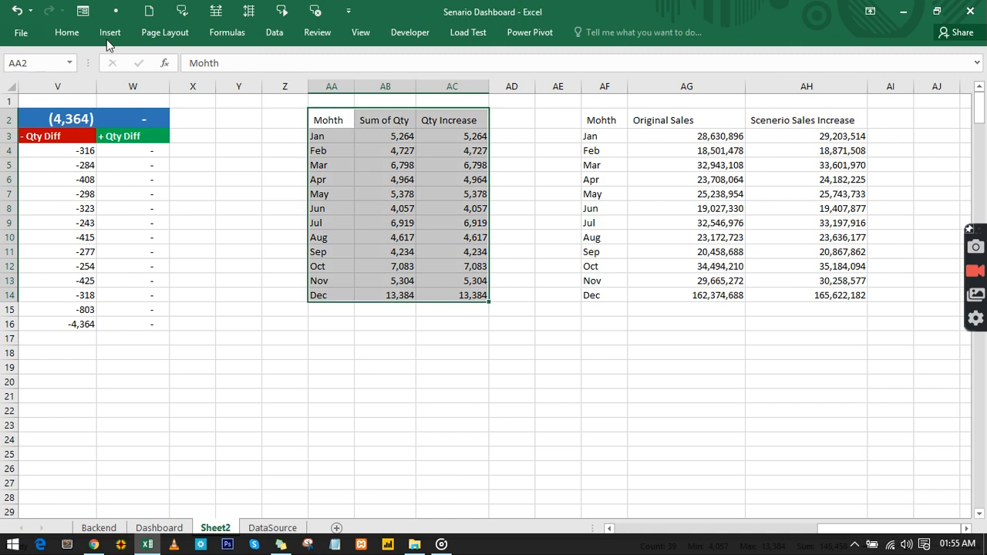
{"action": "left_click", "coordinate": [109, 35]}
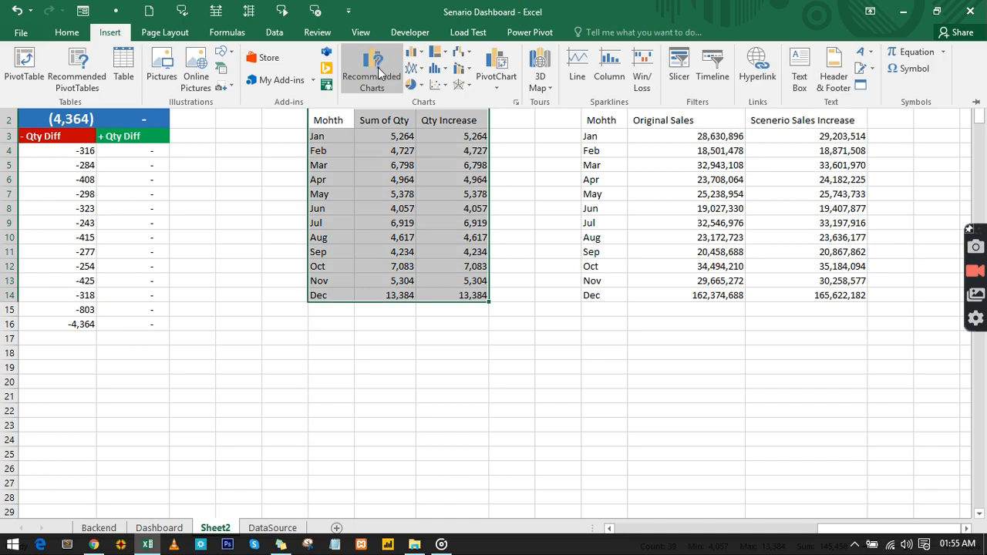
{"action": "left_click", "coordinate": [417, 52]}
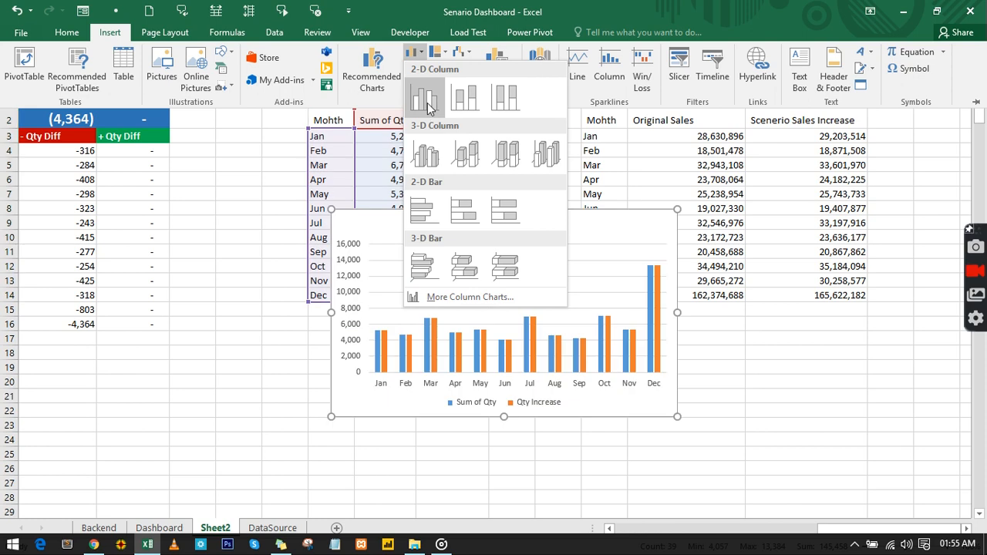
{"action": "left_click", "coordinate": [425, 98]}
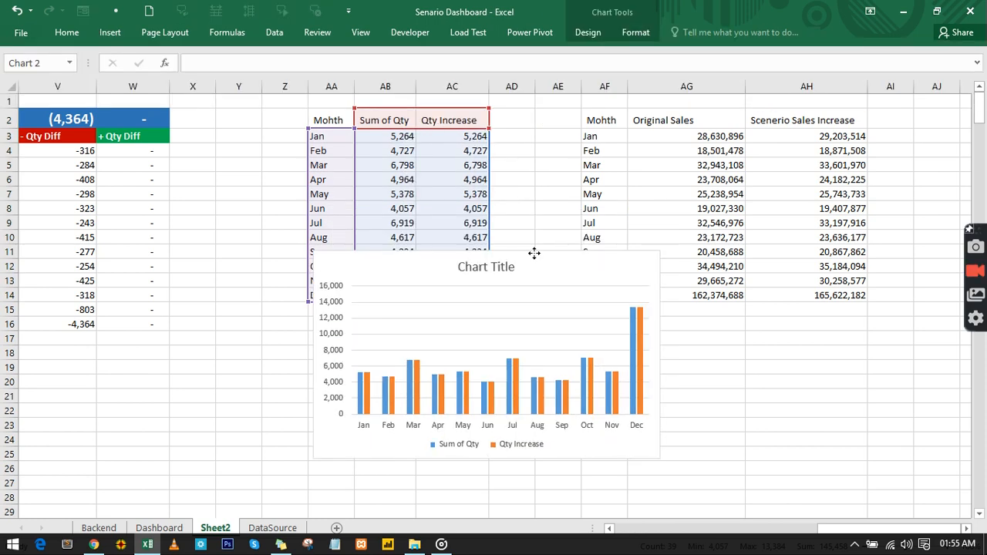
{"action": "left_click", "coordinate": [534, 252]}
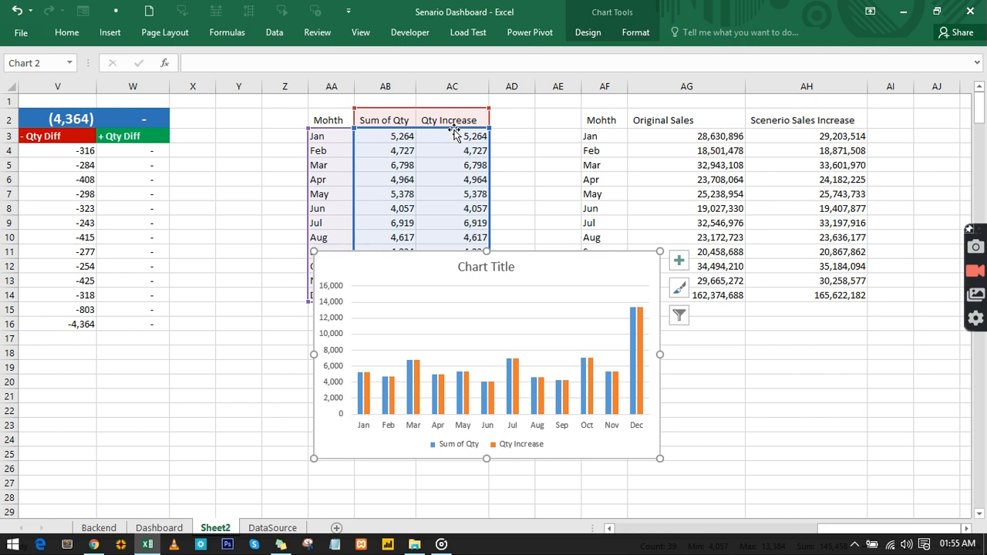
Change the Qty Increase series of the Sheet2 quantity chart to a Line, keeping Sum of Qty as Clustered Column.
{"action": "right_click", "coordinate": [519, 453]}
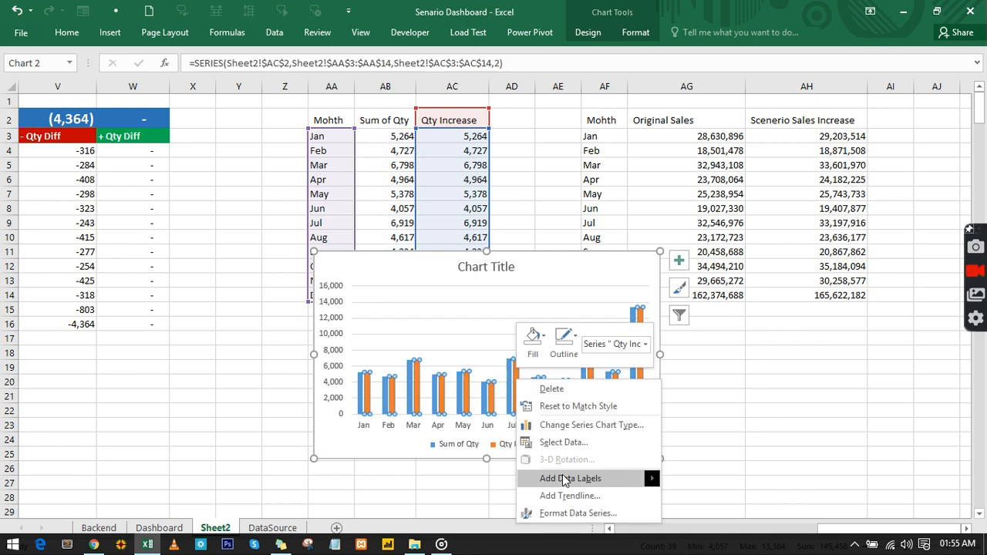
{"action": "mouse_move", "coordinate": [563, 477]}
{"action": "left_click", "coordinate": [568, 426]}
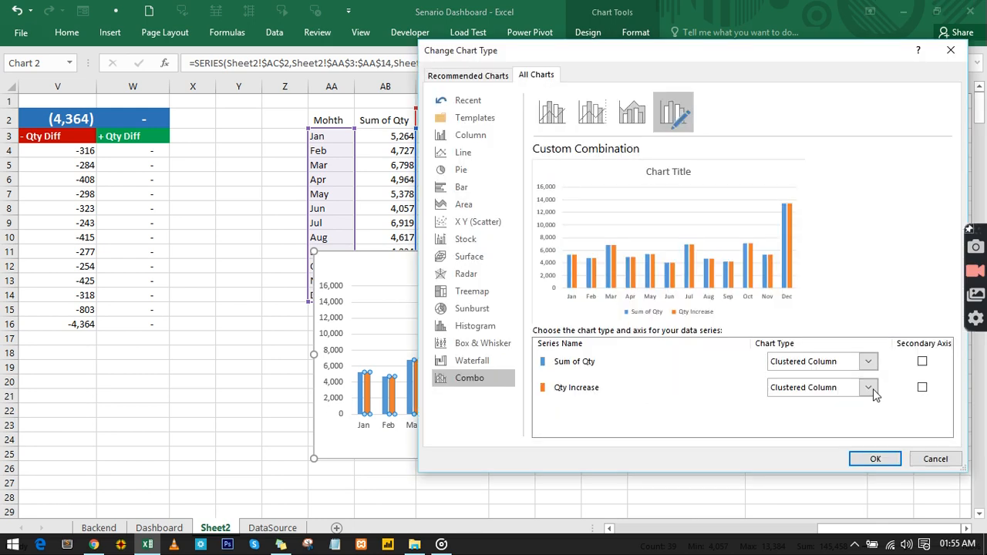
{"action": "left_click", "coordinate": [871, 390]}
{"action": "left_click", "coordinate": [786, 264]}
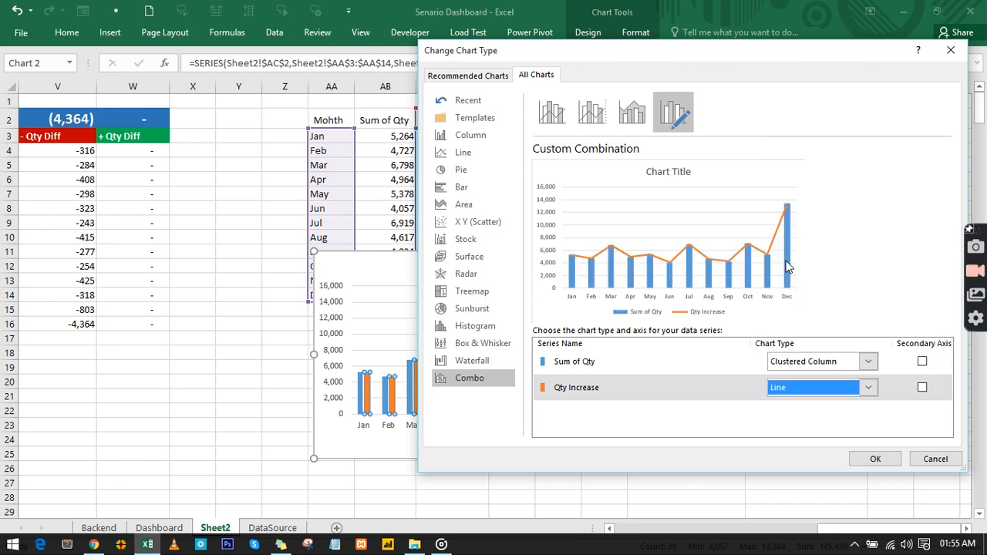
{"action": "left_click", "coordinate": [875, 459]}
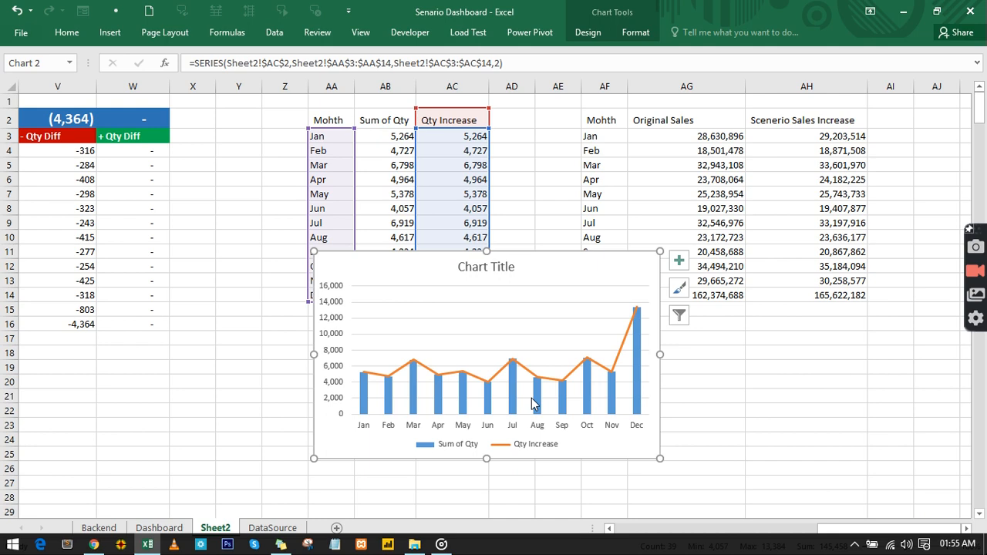
{"action": "left_click", "coordinate": [531, 398]}
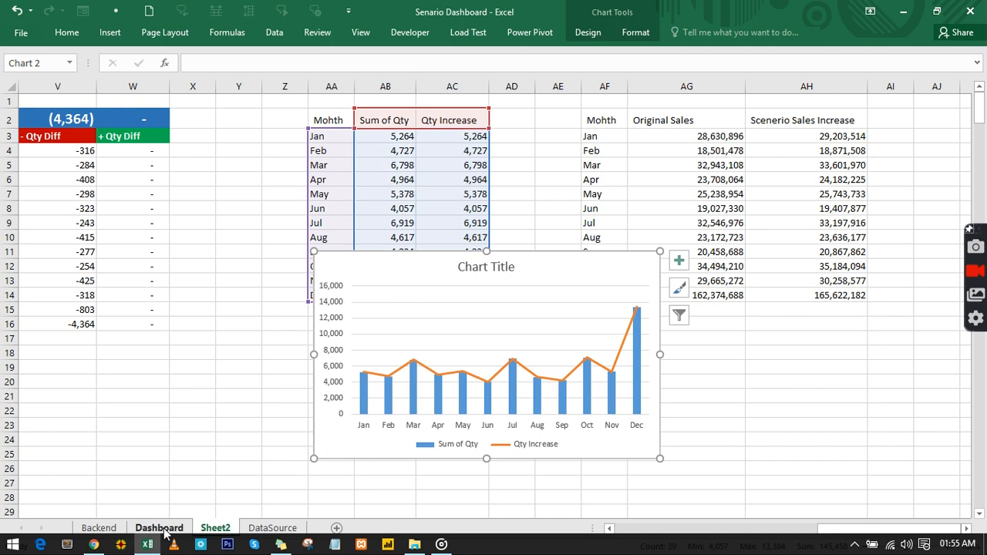
Clear the Products slicer filter on the Dashboard sheet and select the May $ CS Sales cell in the cumulative table.
{"action": "left_click", "coordinate": [158, 528]}
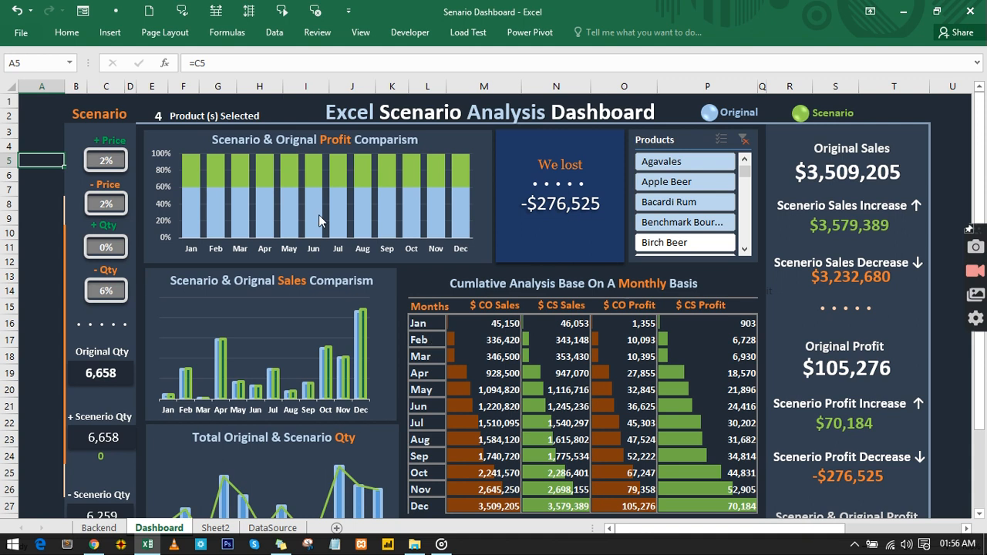
{"action": "scroll", "coordinate": [523, 383], "scroll_direction": "down", "scroll_amount": 3}
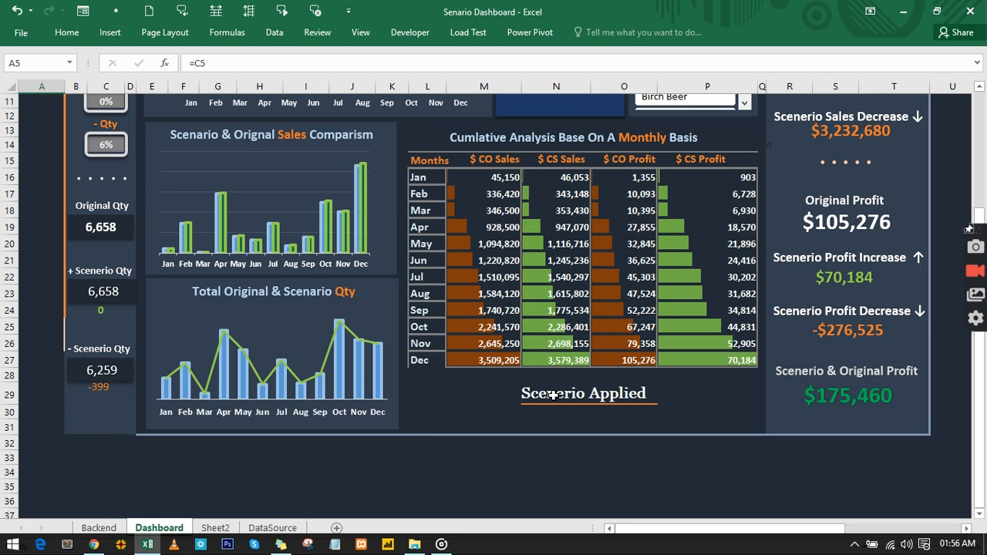
{"action": "scroll", "coordinate": [552, 395], "scroll_direction": "up", "scroll_amount": 3}
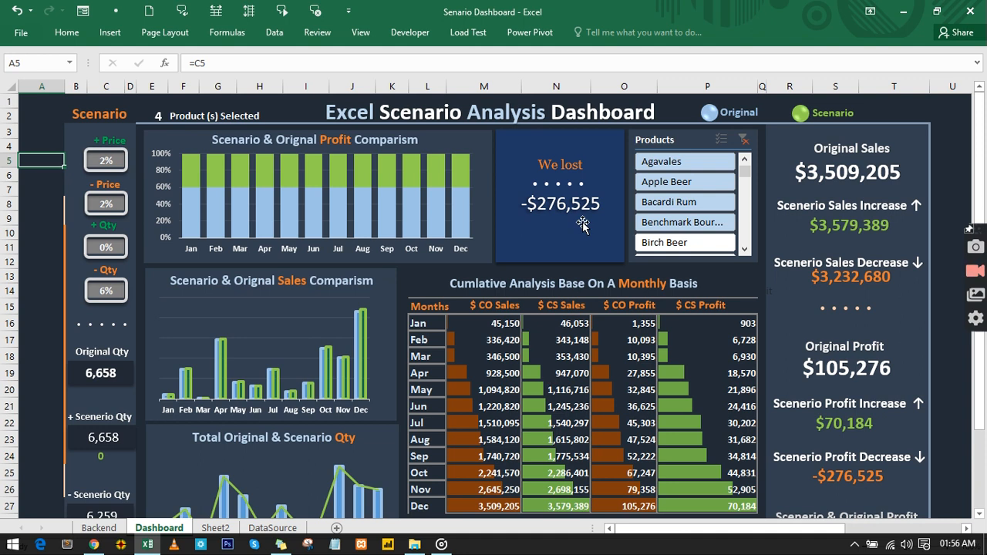
{"action": "left_click", "coordinate": [741, 140]}
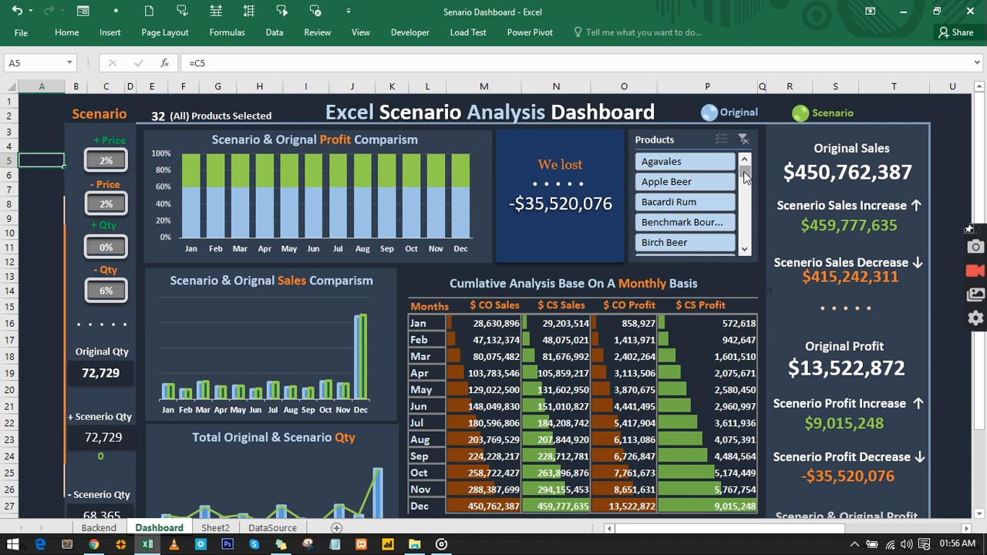
{"action": "mouse_move", "coordinate": [743, 171]}
{"action": "left_mouse_down"}
{"action": "mouse_move", "coordinate": [747, 252]}
{"action": "mouse_move", "coordinate": [749, 160]}
{"action": "left_mouse_up"}
{"action": "left_click", "coordinate": [560, 391]}
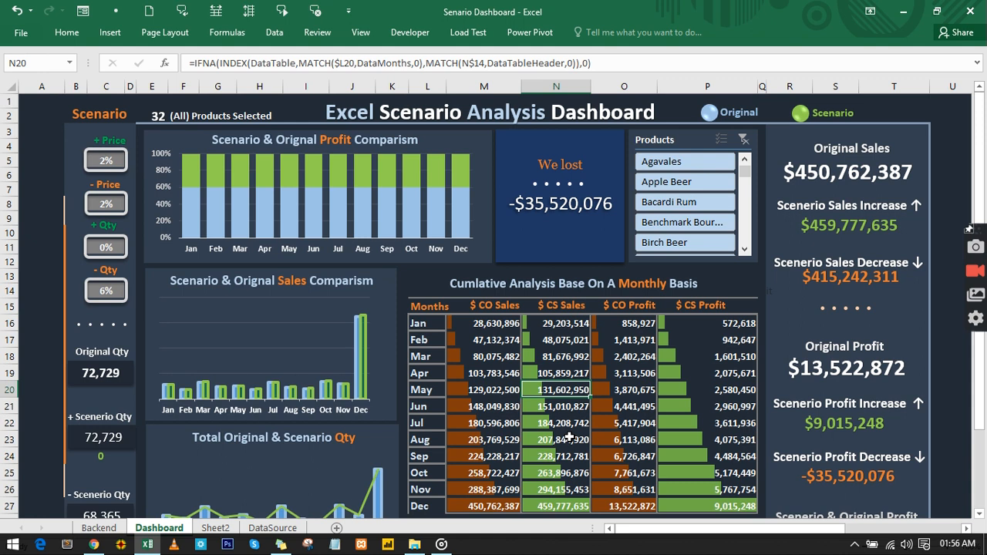